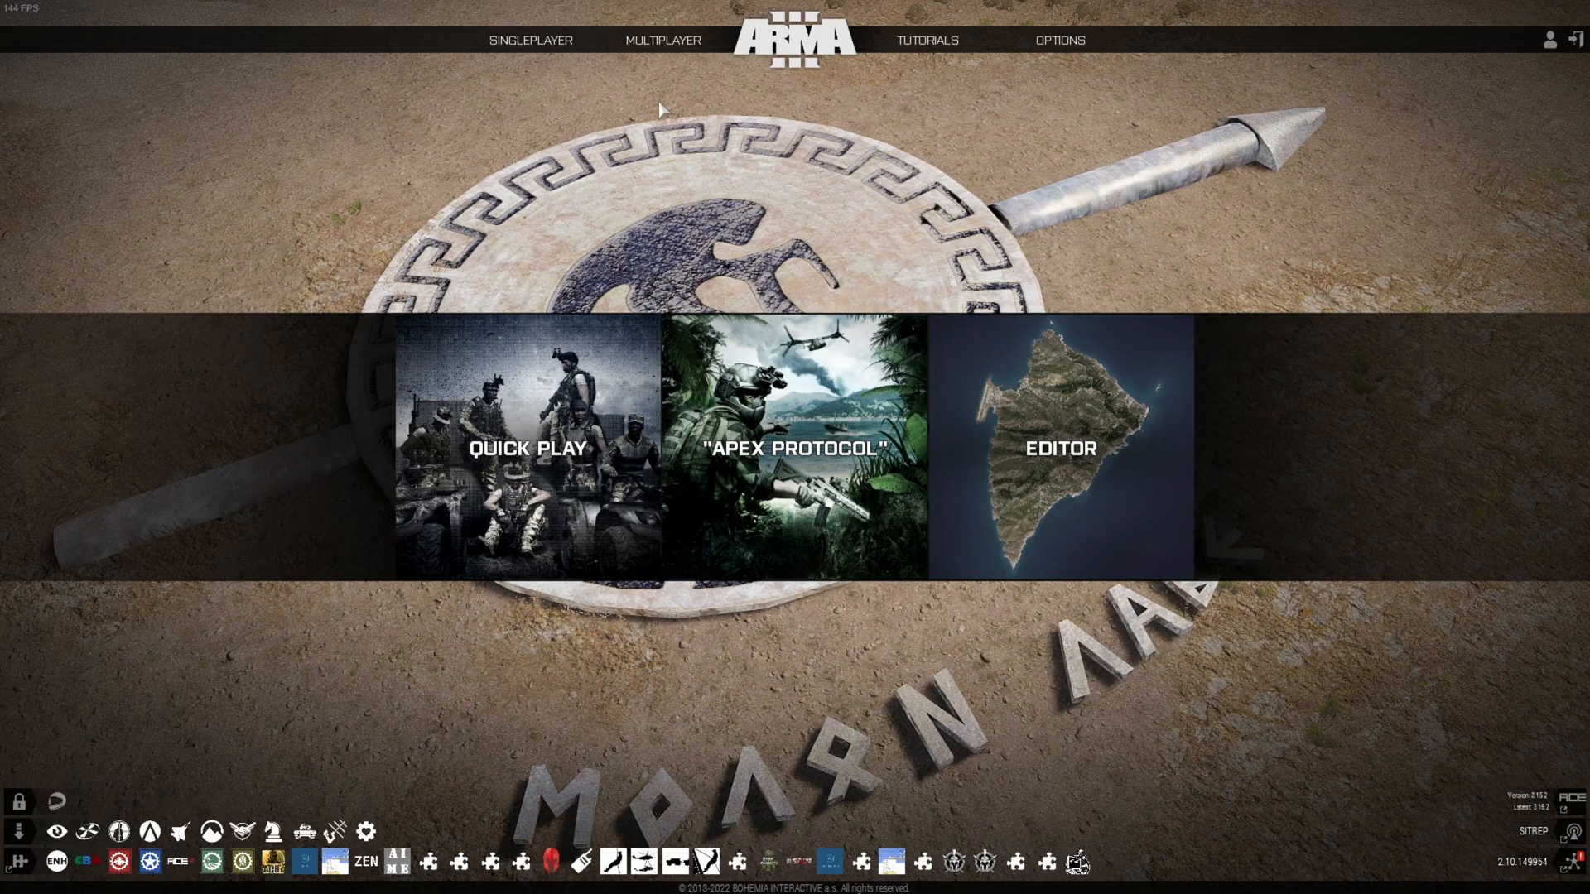
Bring up the Multiplayer options in Arma 3's main menu
{"action": "mouse_move", "coordinate": [678, 49]}
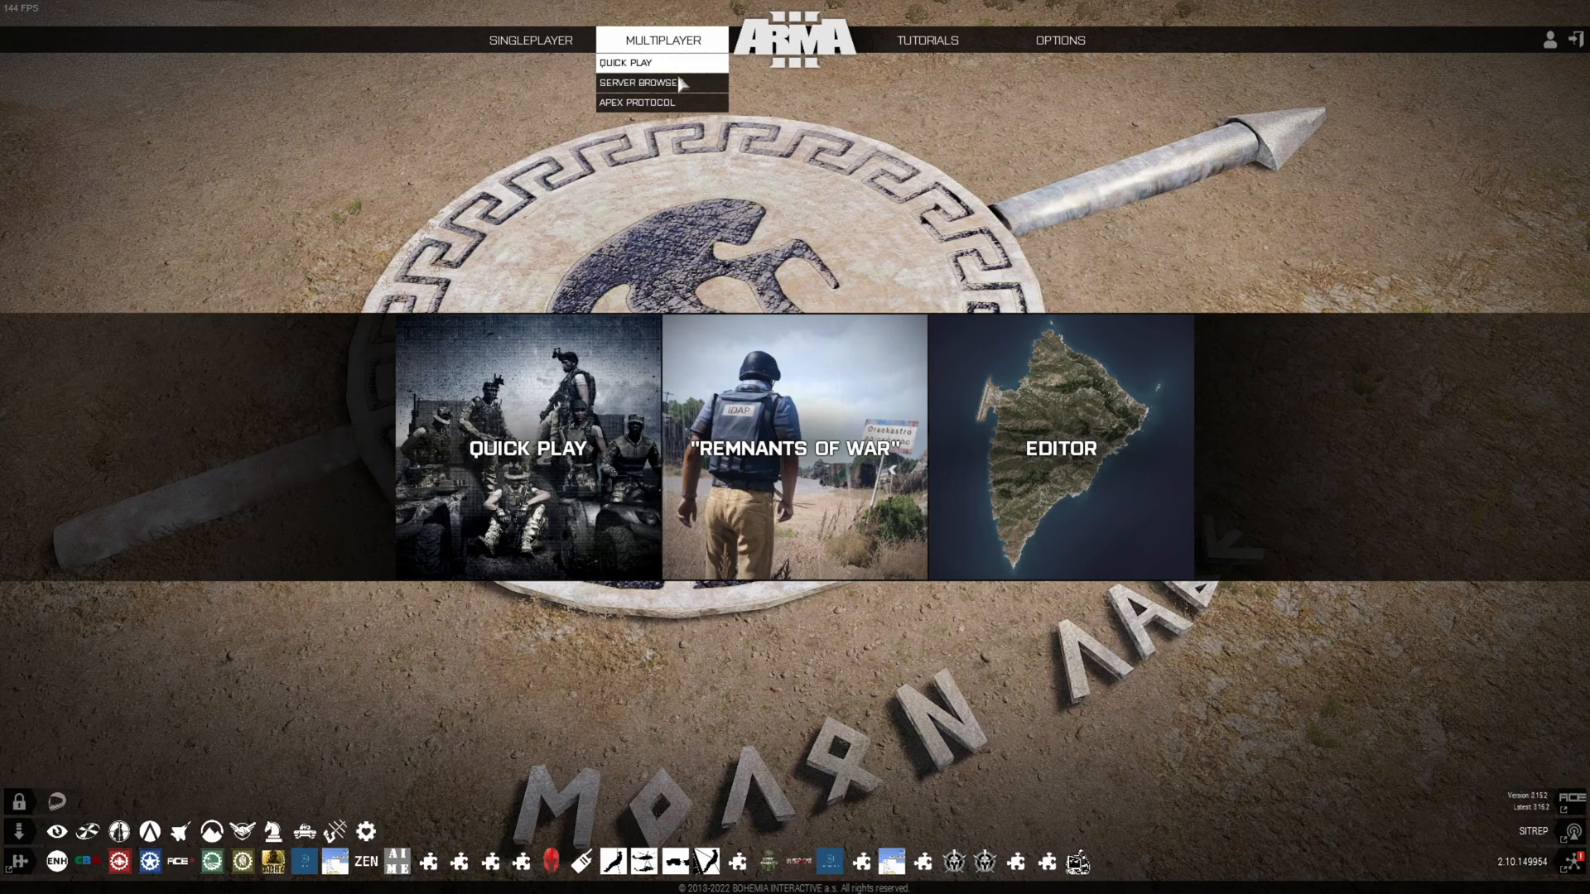
Open the server browser's Host Server form and clear the default server name
{"action": "left_click", "coordinate": [669, 84]}
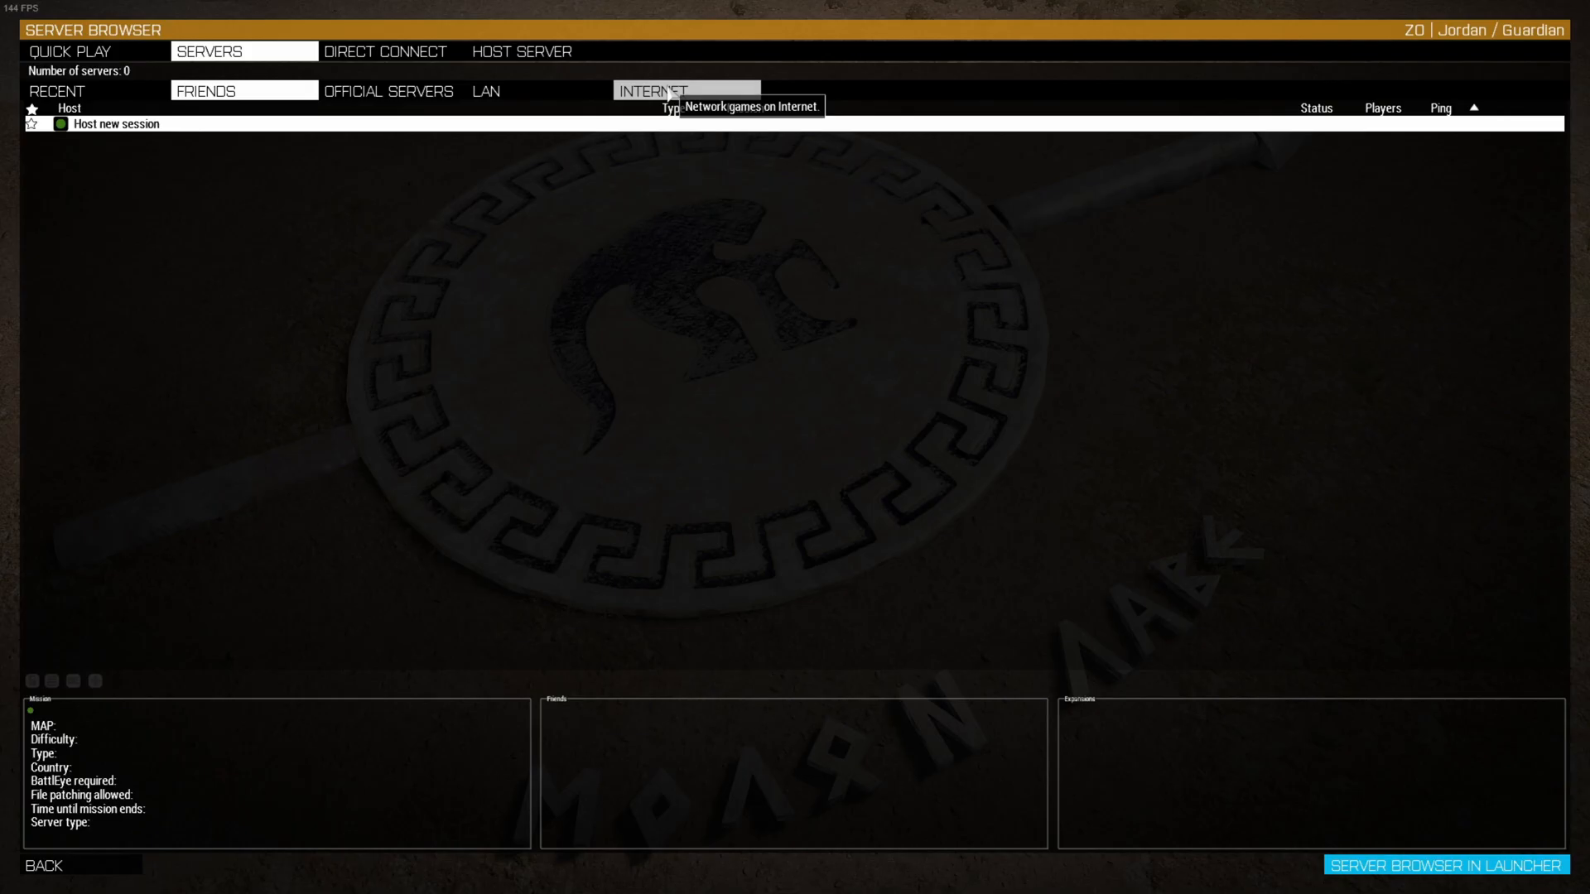
{"action": "left_click", "coordinate": [542, 55]}
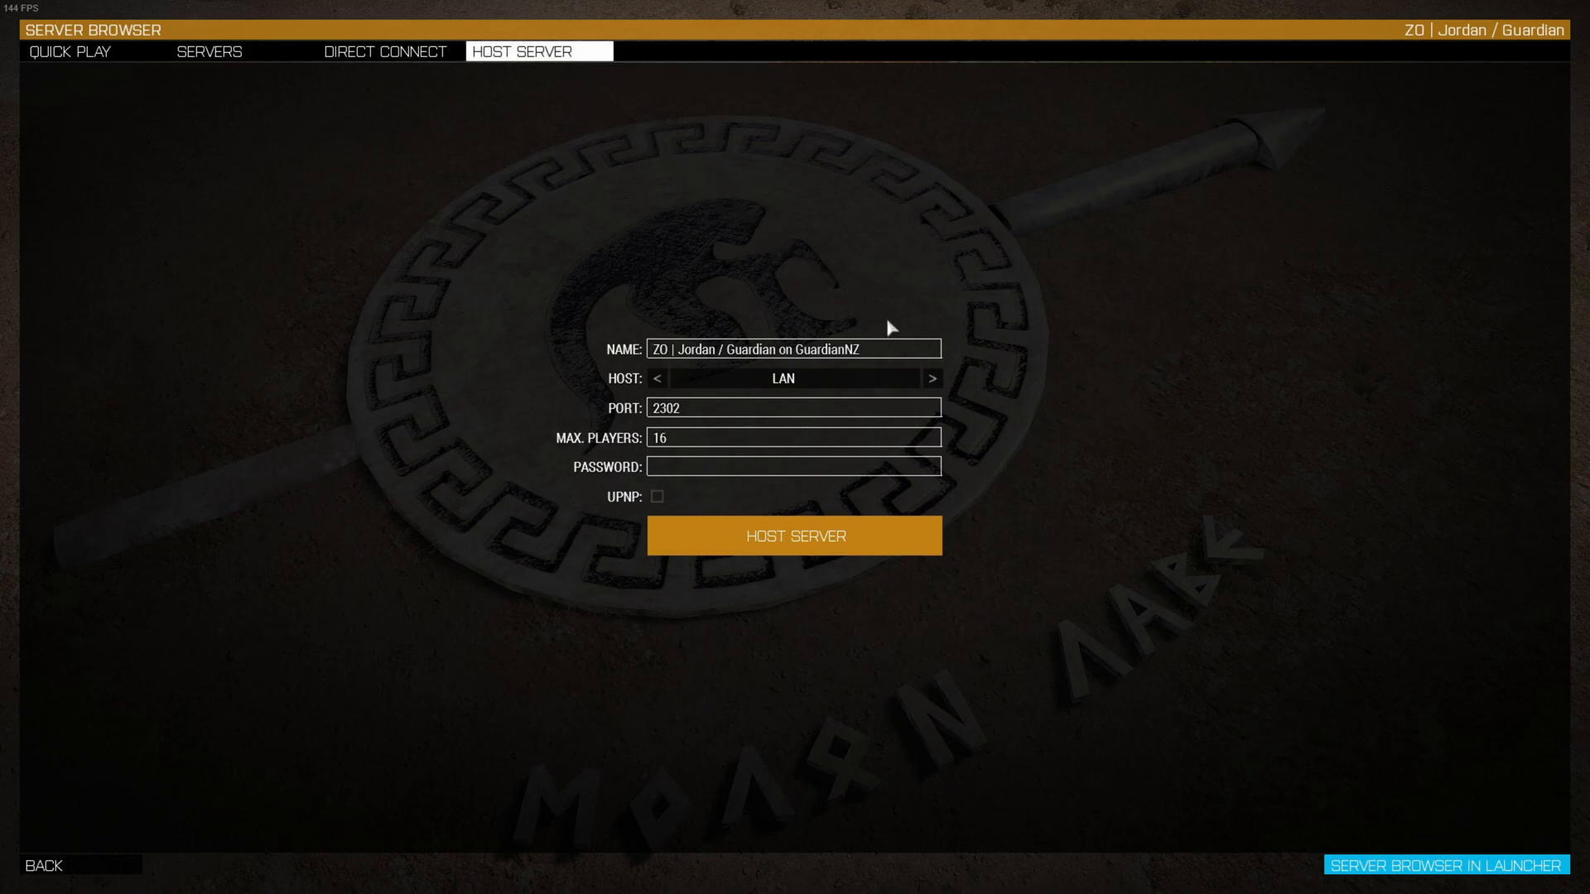
{"action": "left_click_drag", "start_coordinate": [887, 348], "coordinate": [648, 348]}
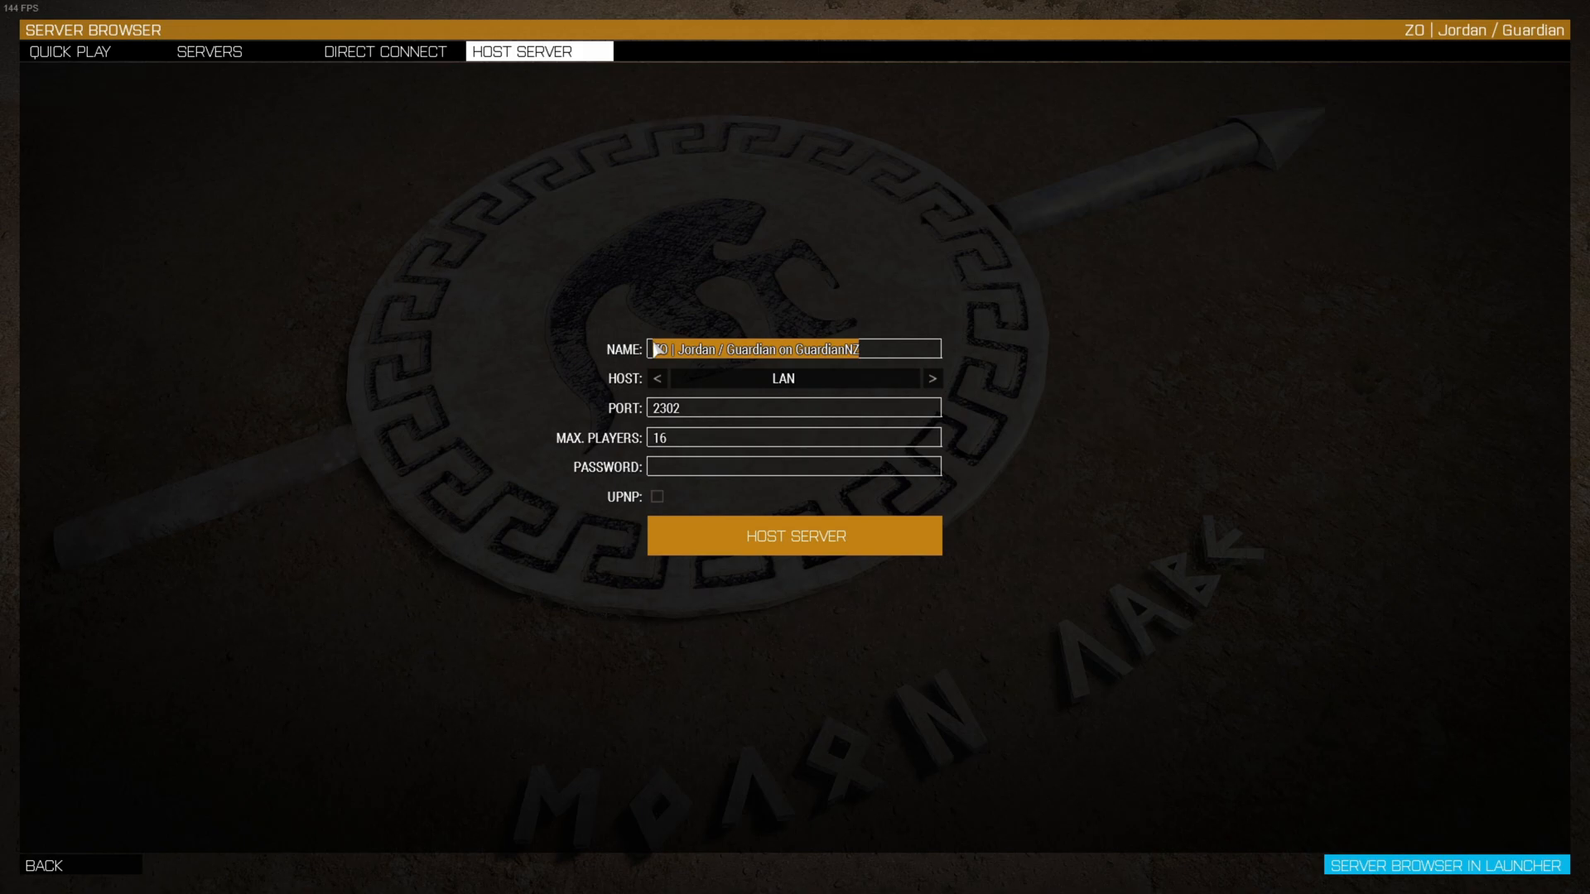
{"action": "key", "text": "BackSpace"}
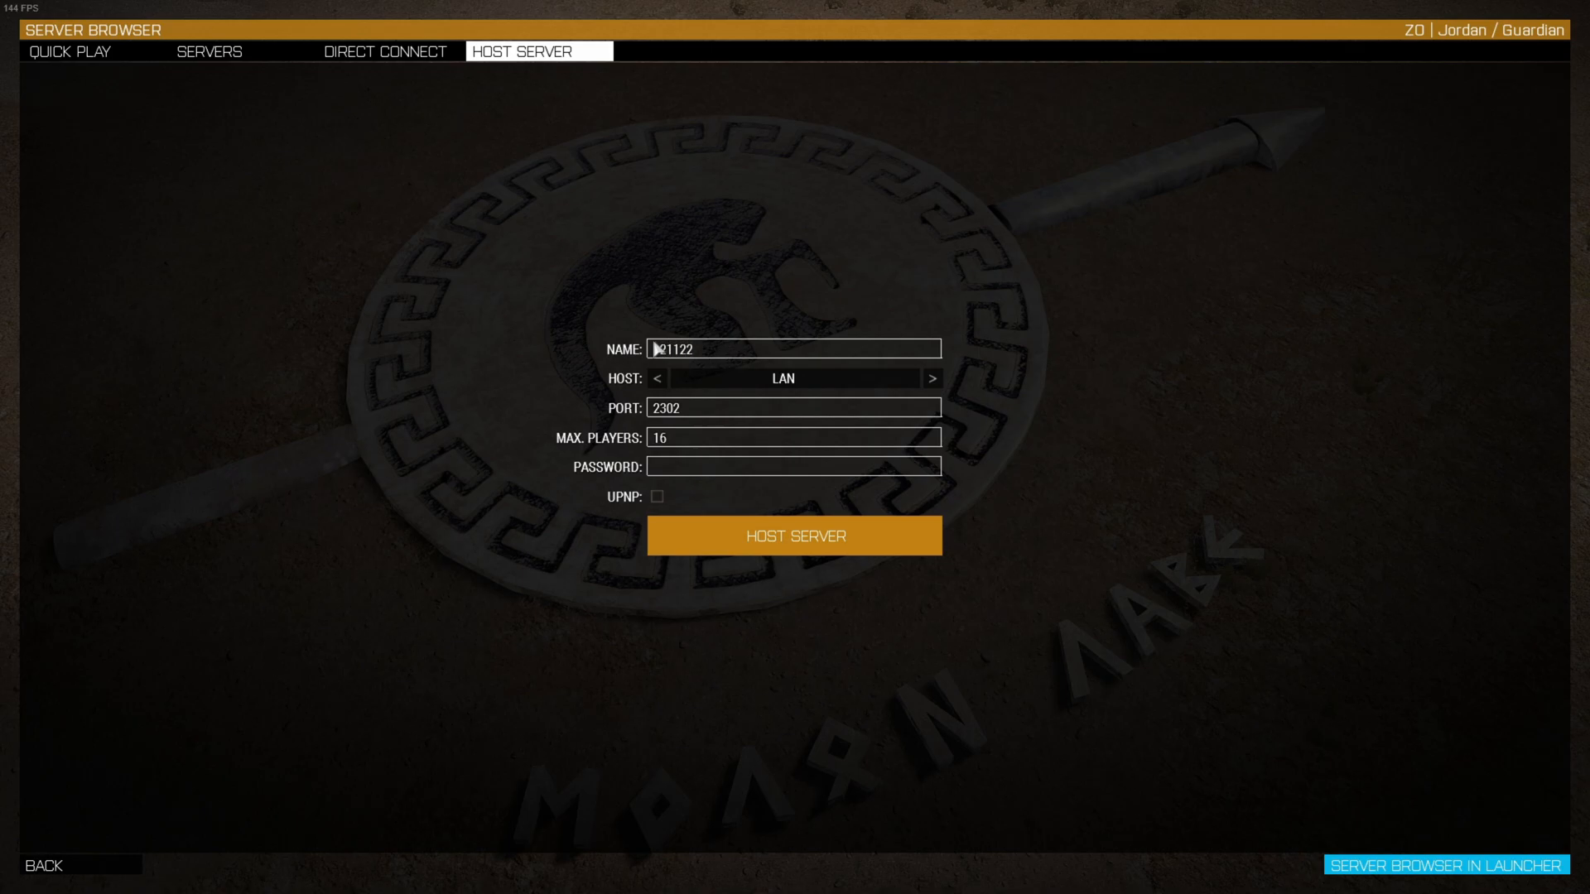
Host server 121122 over the Internet with UPnP enabled and 16 players
{"action": "left_click", "coordinate": [933, 380]}
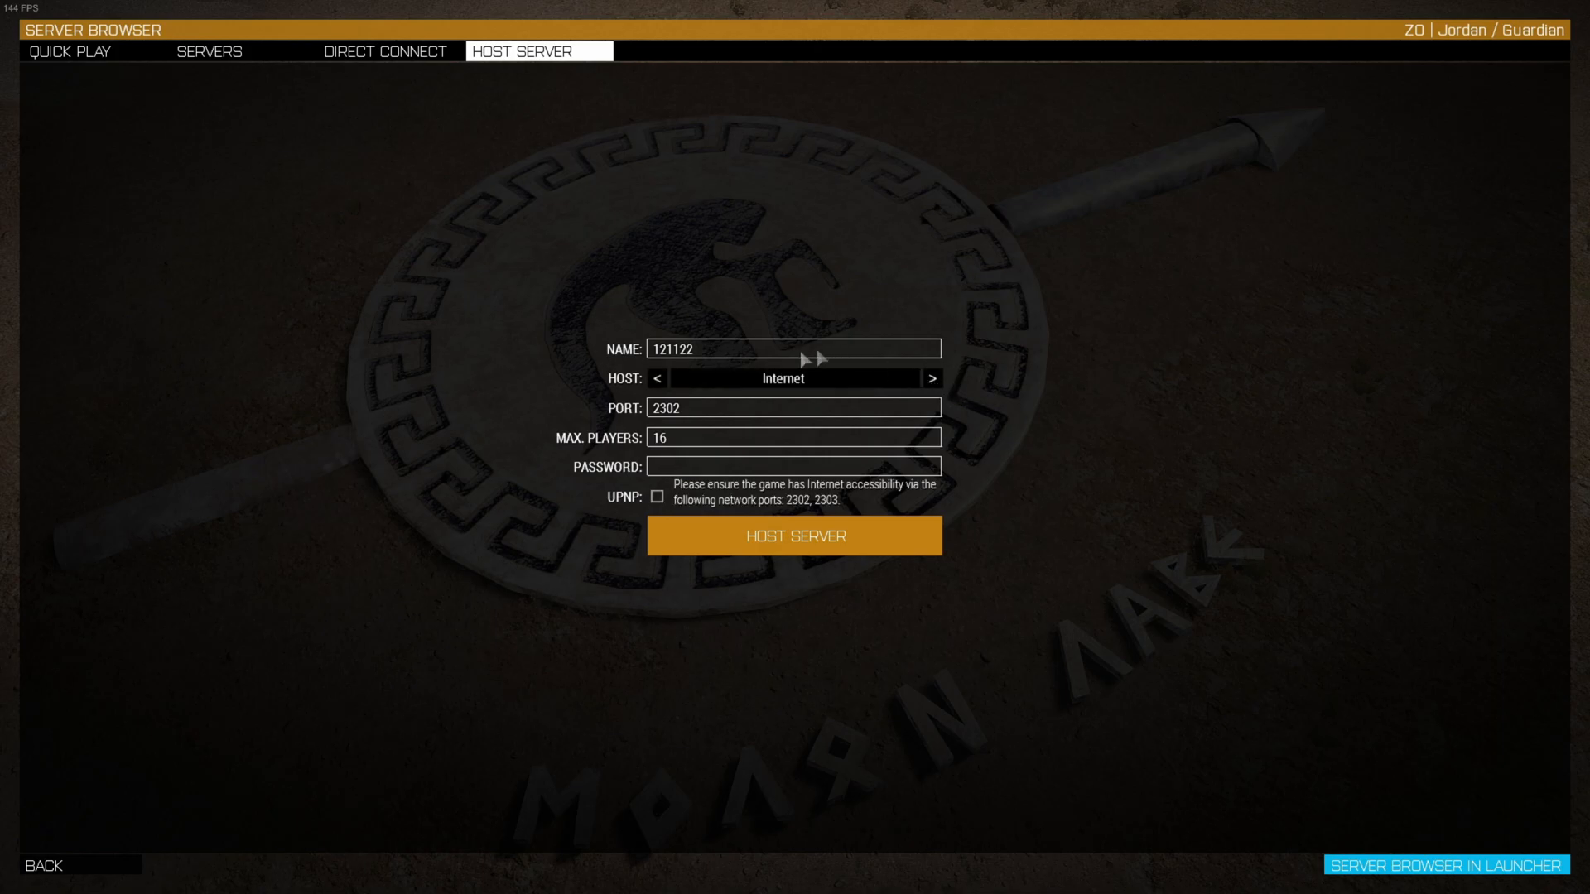
{"action": "left_click", "coordinate": [667, 381]}
{"action": "left_click", "coordinate": [936, 381]}
{"action": "left_click", "coordinate": [933, 380]}
{"action": "left_click", "coordinate": [934, 379]}
{"action": "left_click", "coordinate": [679, 445]}
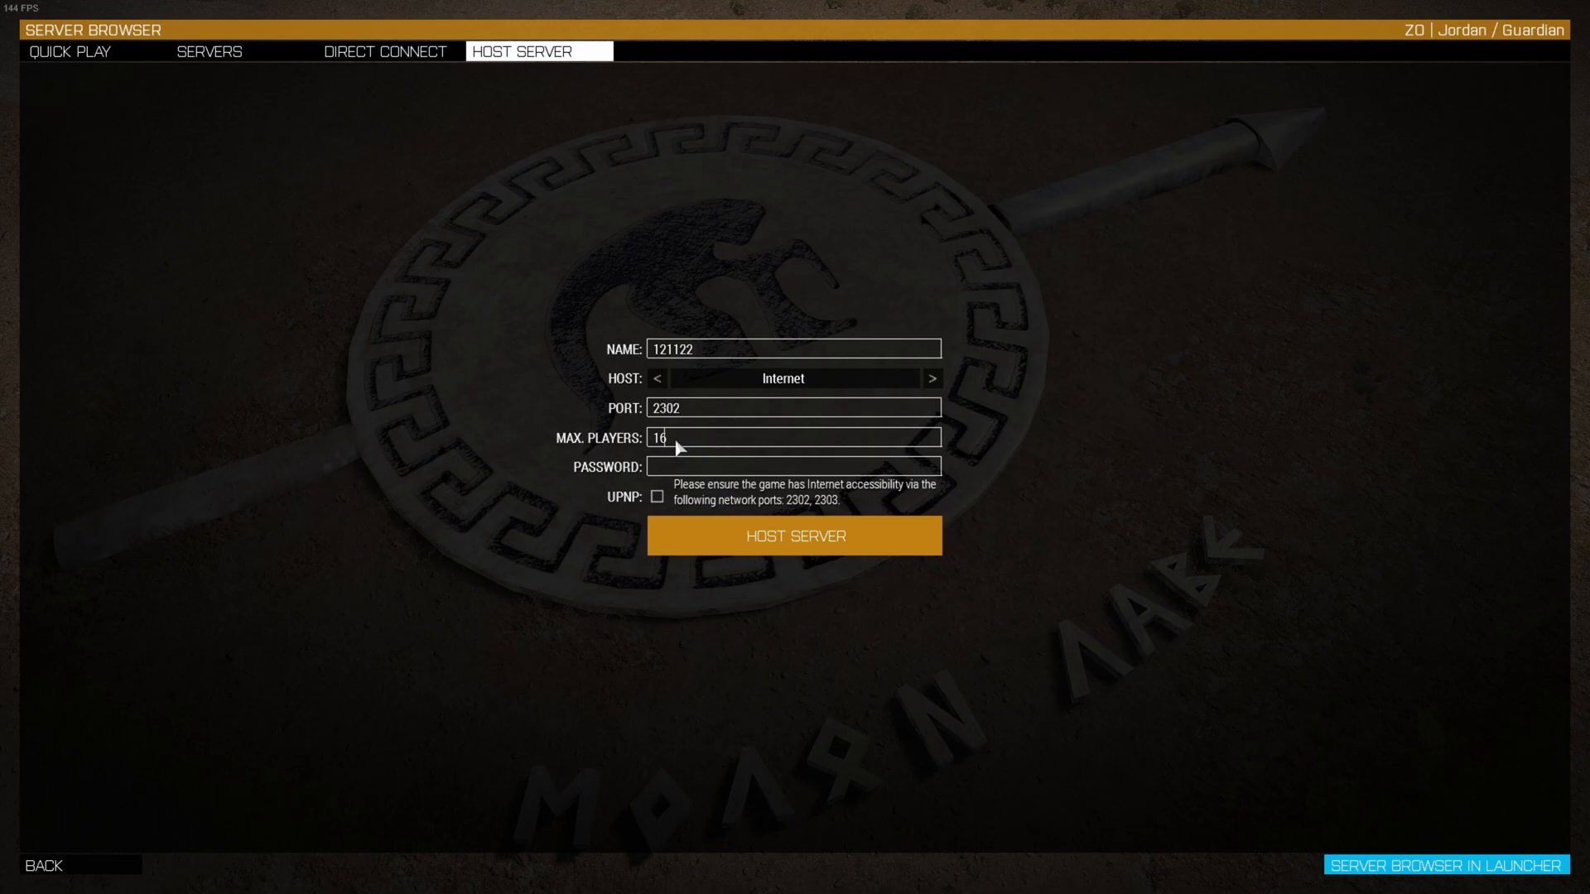
{"action": "left_click", "coordinate": [657, 496]}
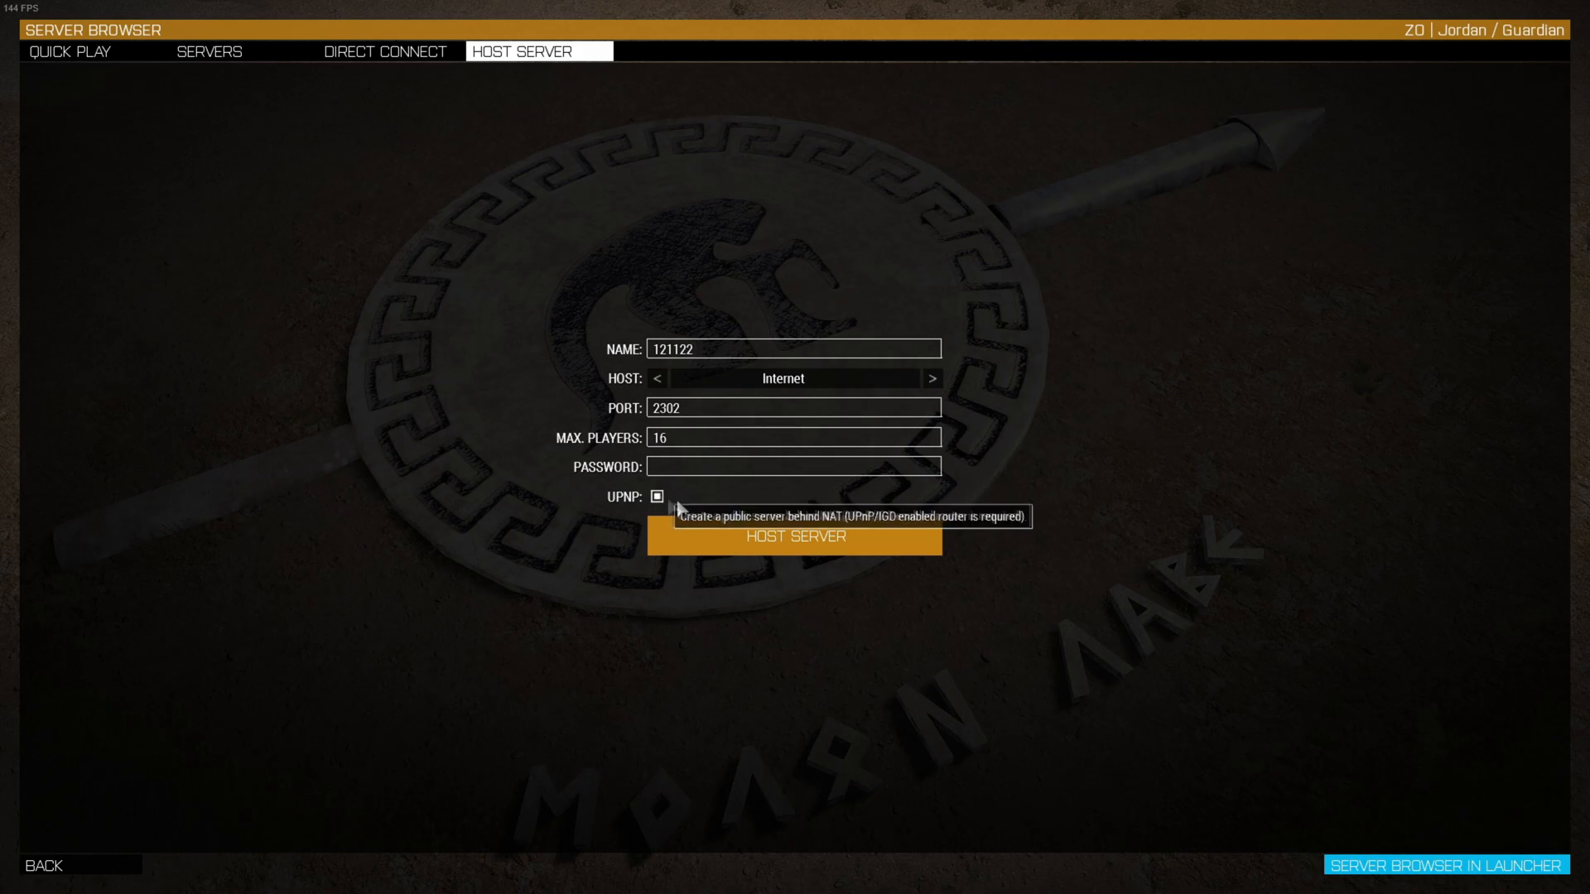
{"action": "left_click", "coordinate": [782, 547]}
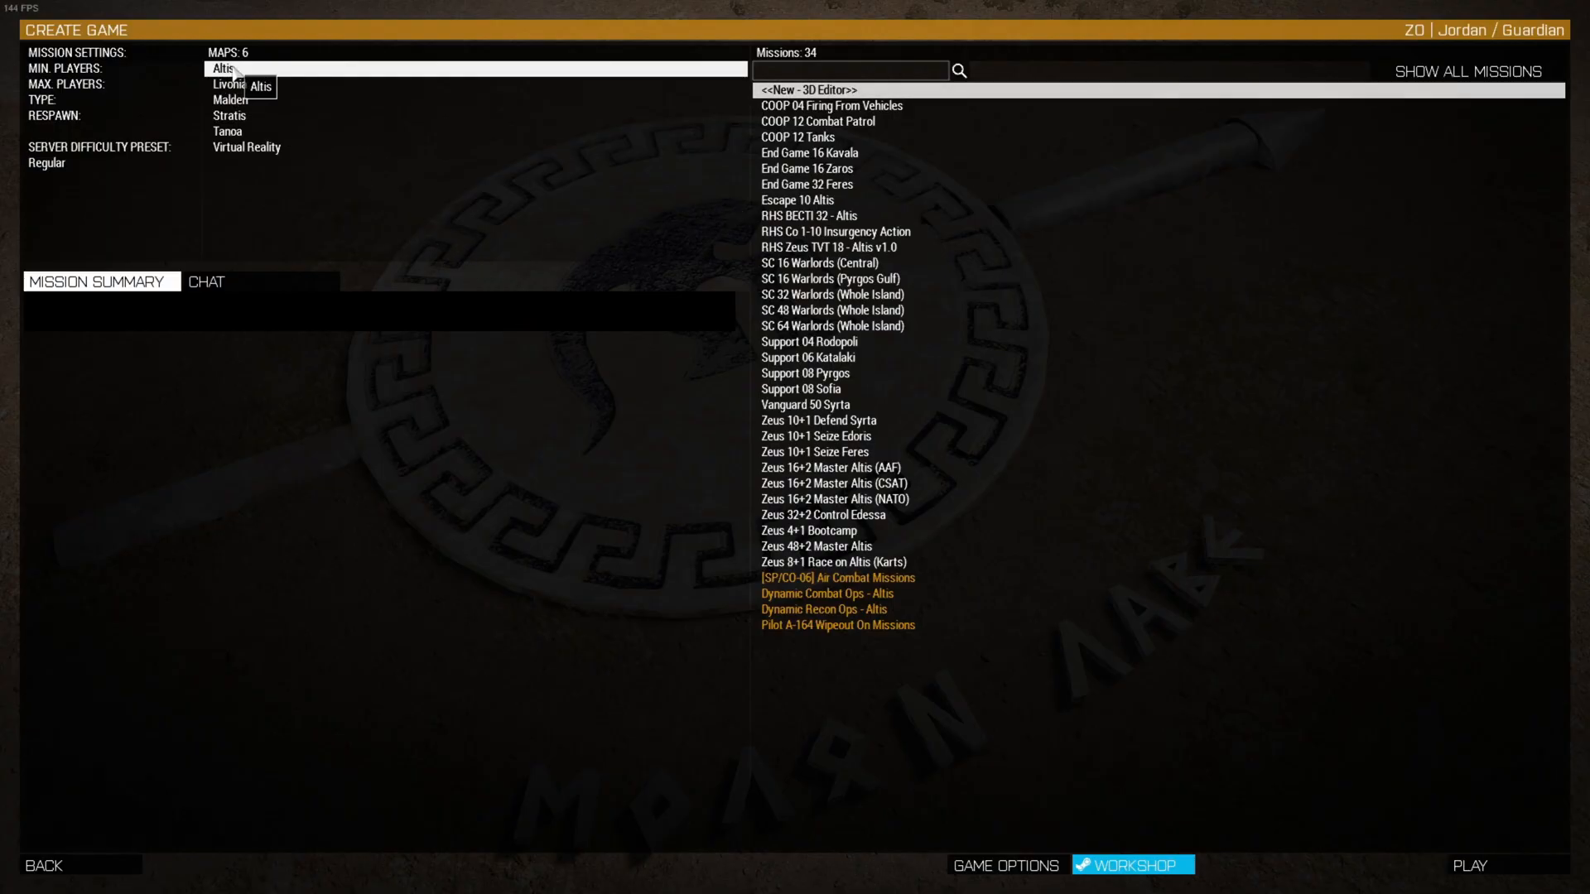
Launch a new 3D Editor scenario on the Virtual Reality map
{"action": "left_click", "coordinate": [263, 149]}
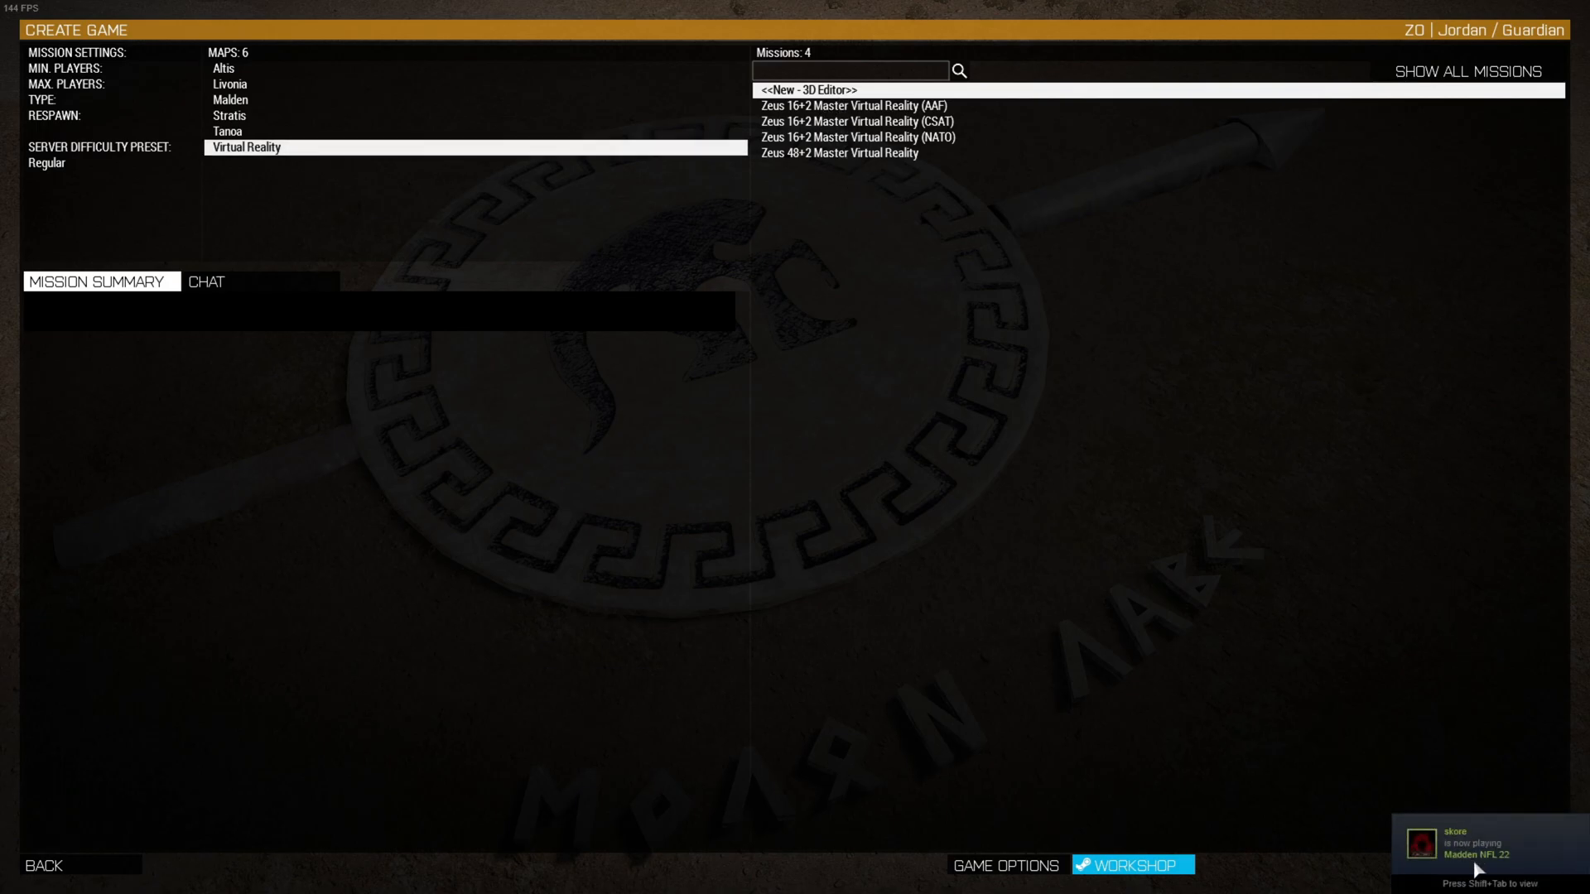
{"action": "left_click", "coordinate": [1473, 861]}
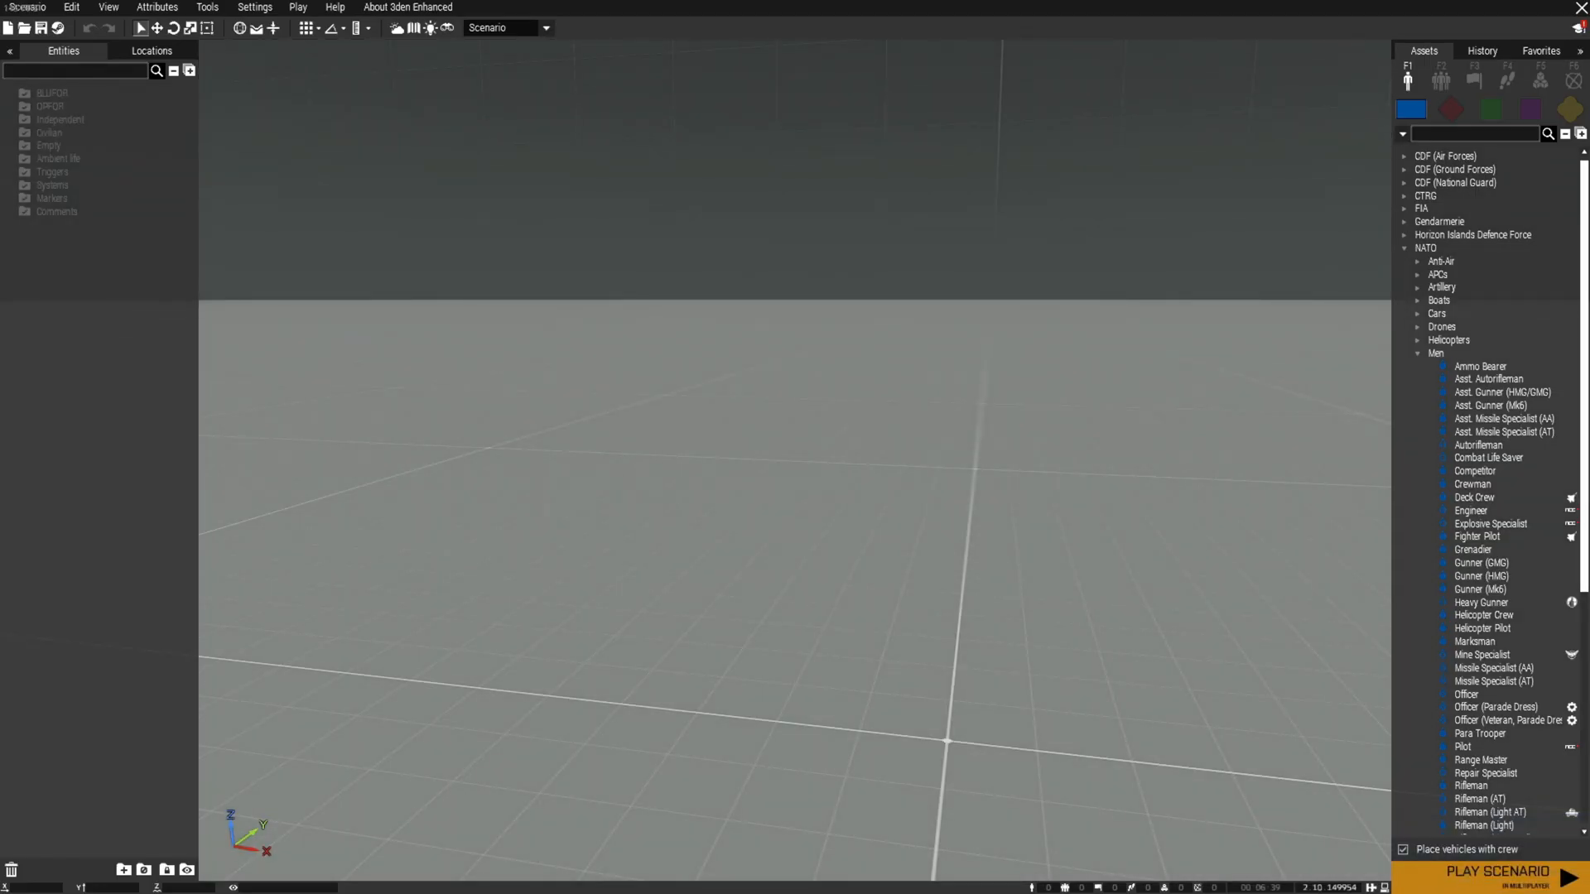
Save the empty scenario as 'test' in the MPMissions folder
{"action": "key", "text": "q"}
{"action": "right_click_drag", "start_coordinate": [1081, 506], "coordinate": [790, 551]}
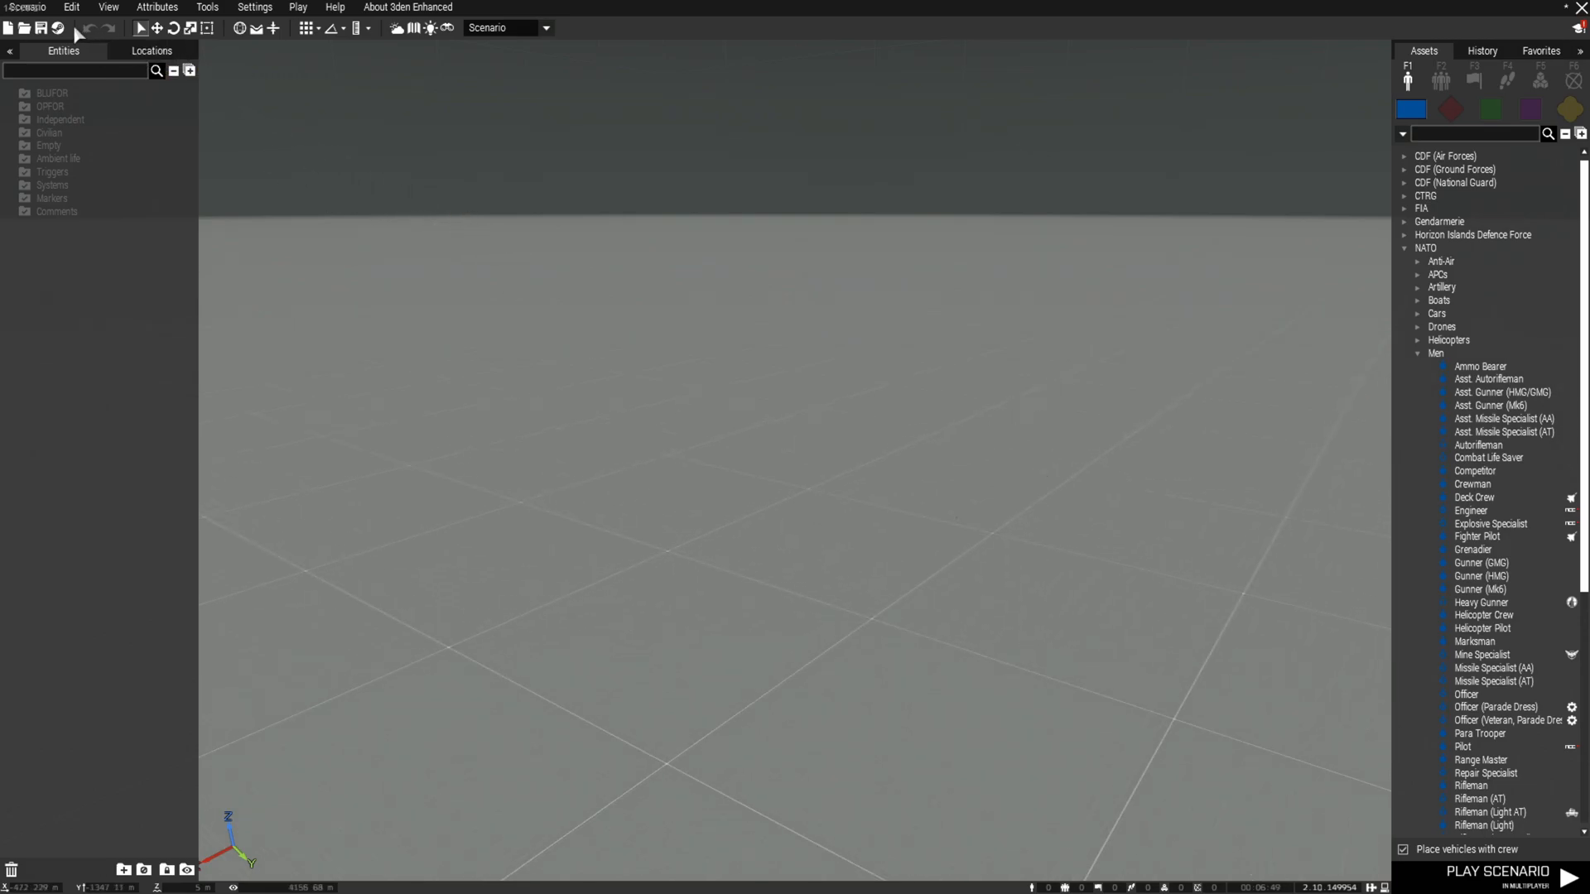
{"action": "left_click", "coordinate": [29, 7]}
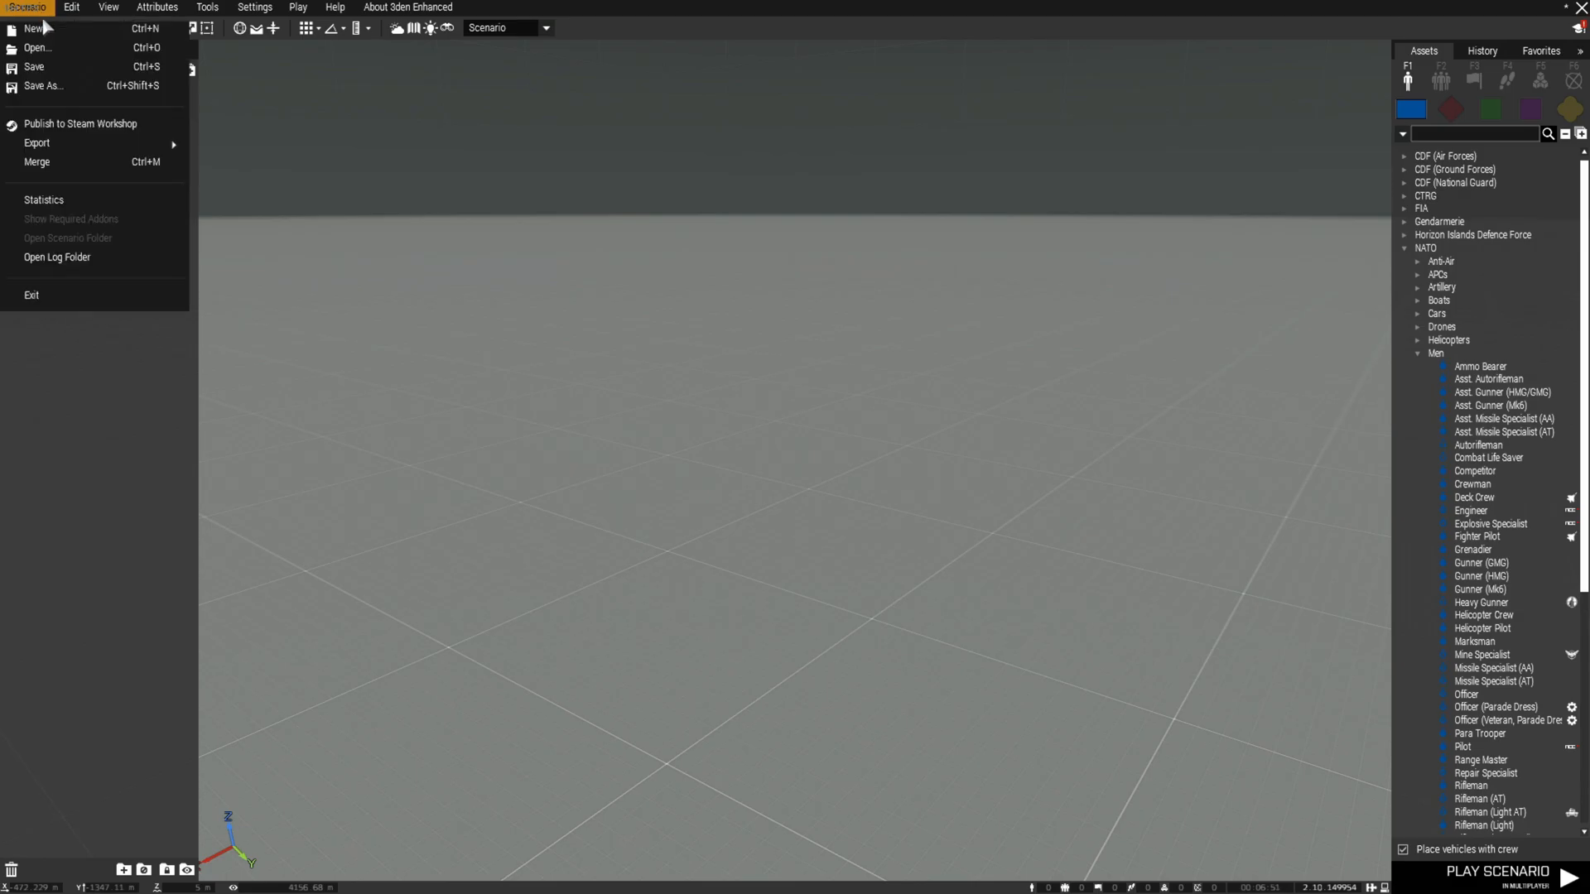
{"action": "left_click", "coordinate": [54, 87]}
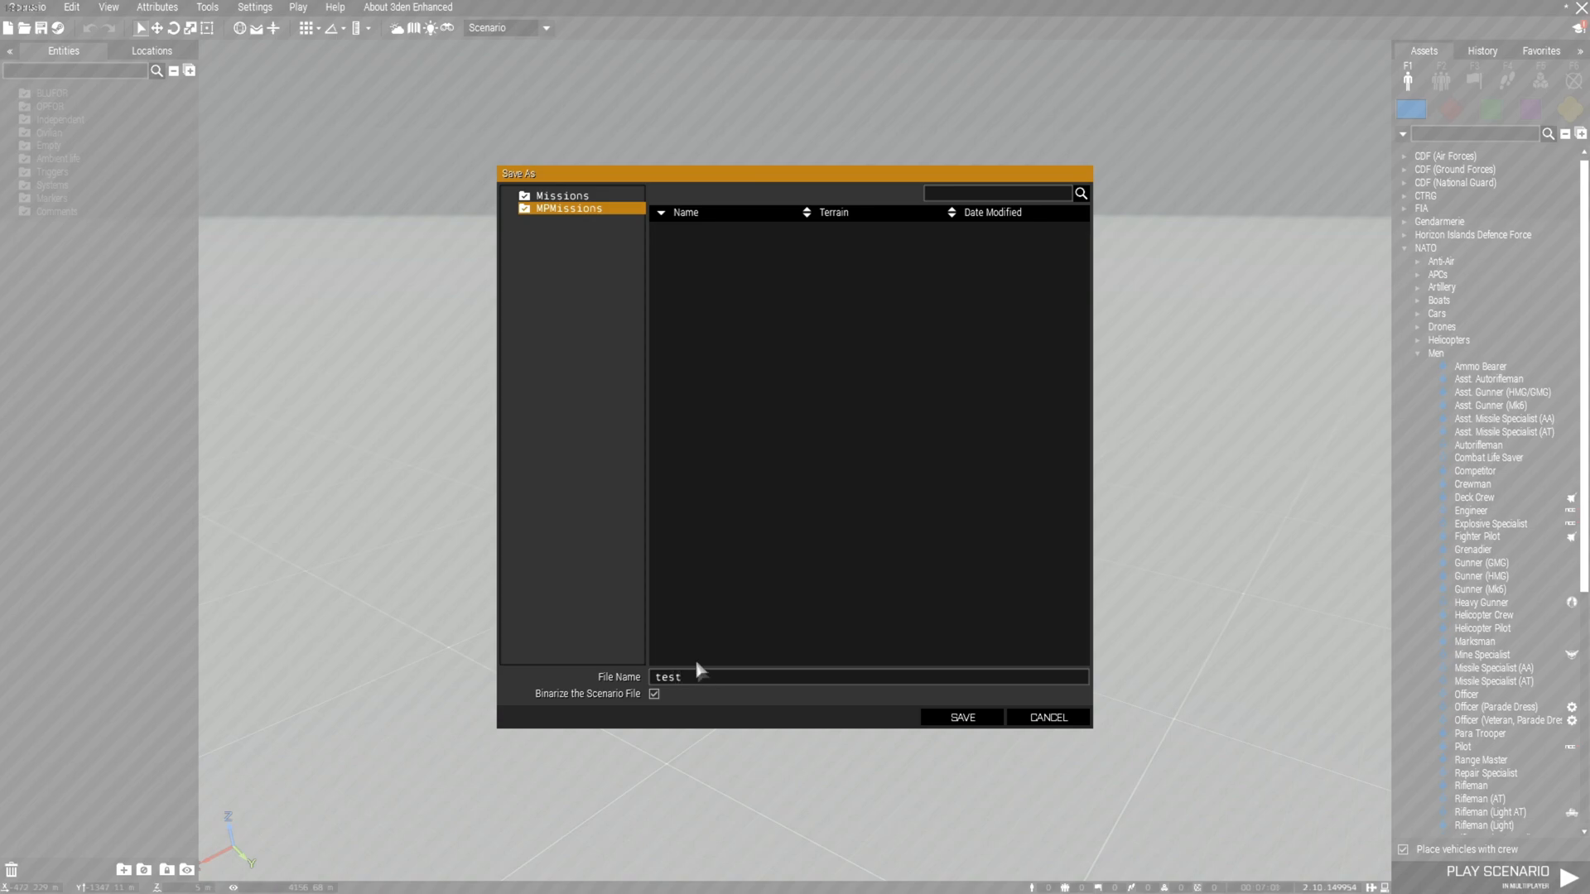
{"action": "left_click", "coordinate": [944, 721]}
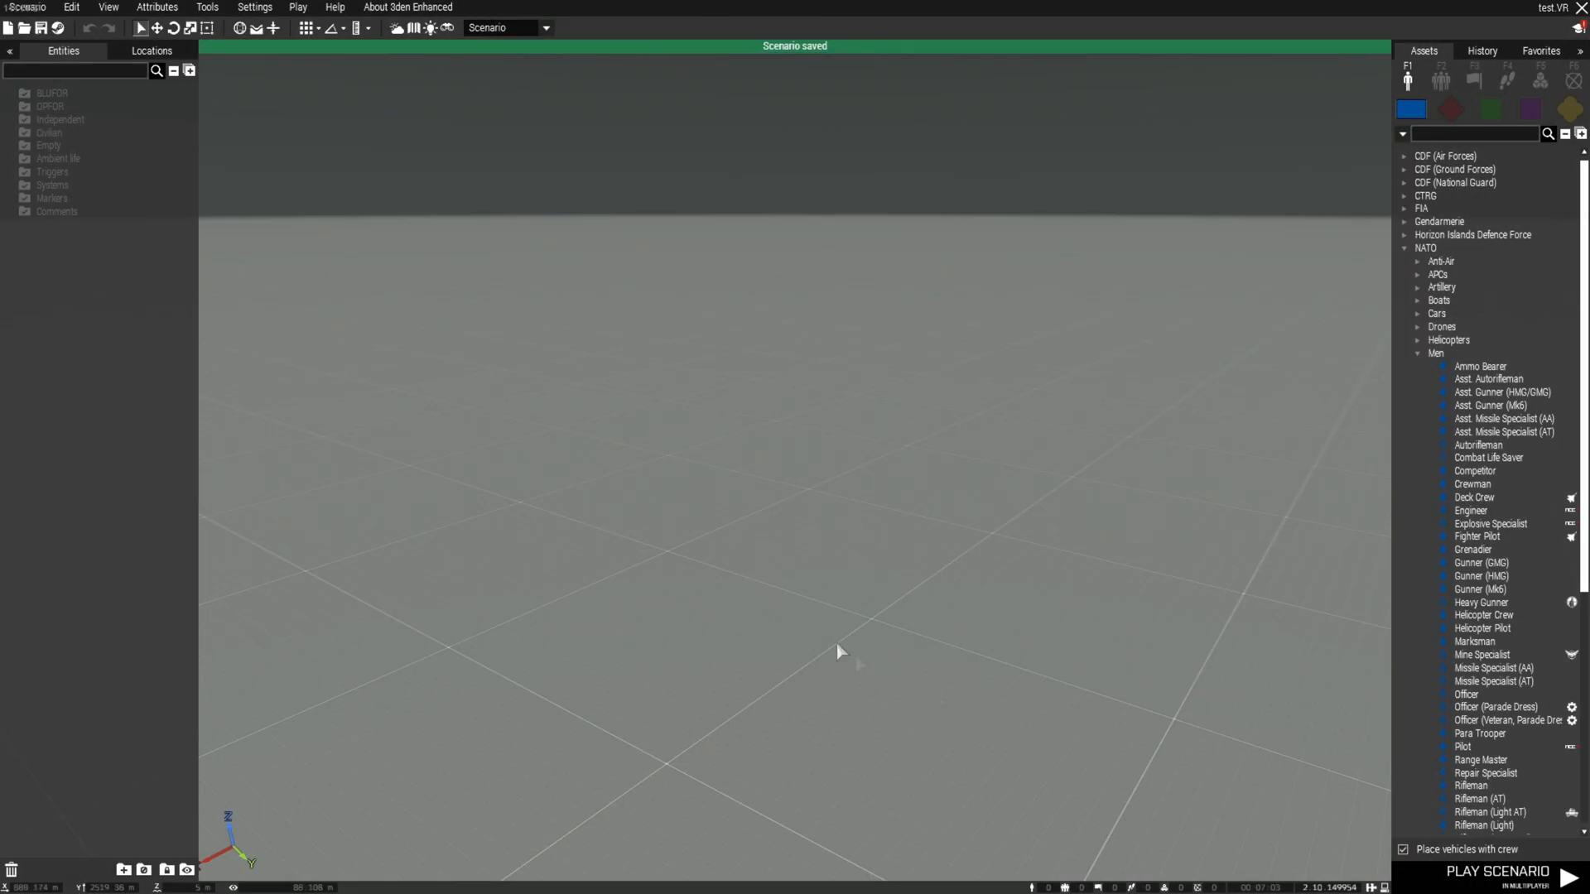
Place a NATO Survivor soldier on the Virtual Reality grid
{"action": "scroll", "coordinate": [830, 564], "scroll_direction": "up", "scroll_amount": 5}
{"action": "right_click", "coordinate": [872, 613]}
{"action": "left_click", "coordinate": [985, 486]}
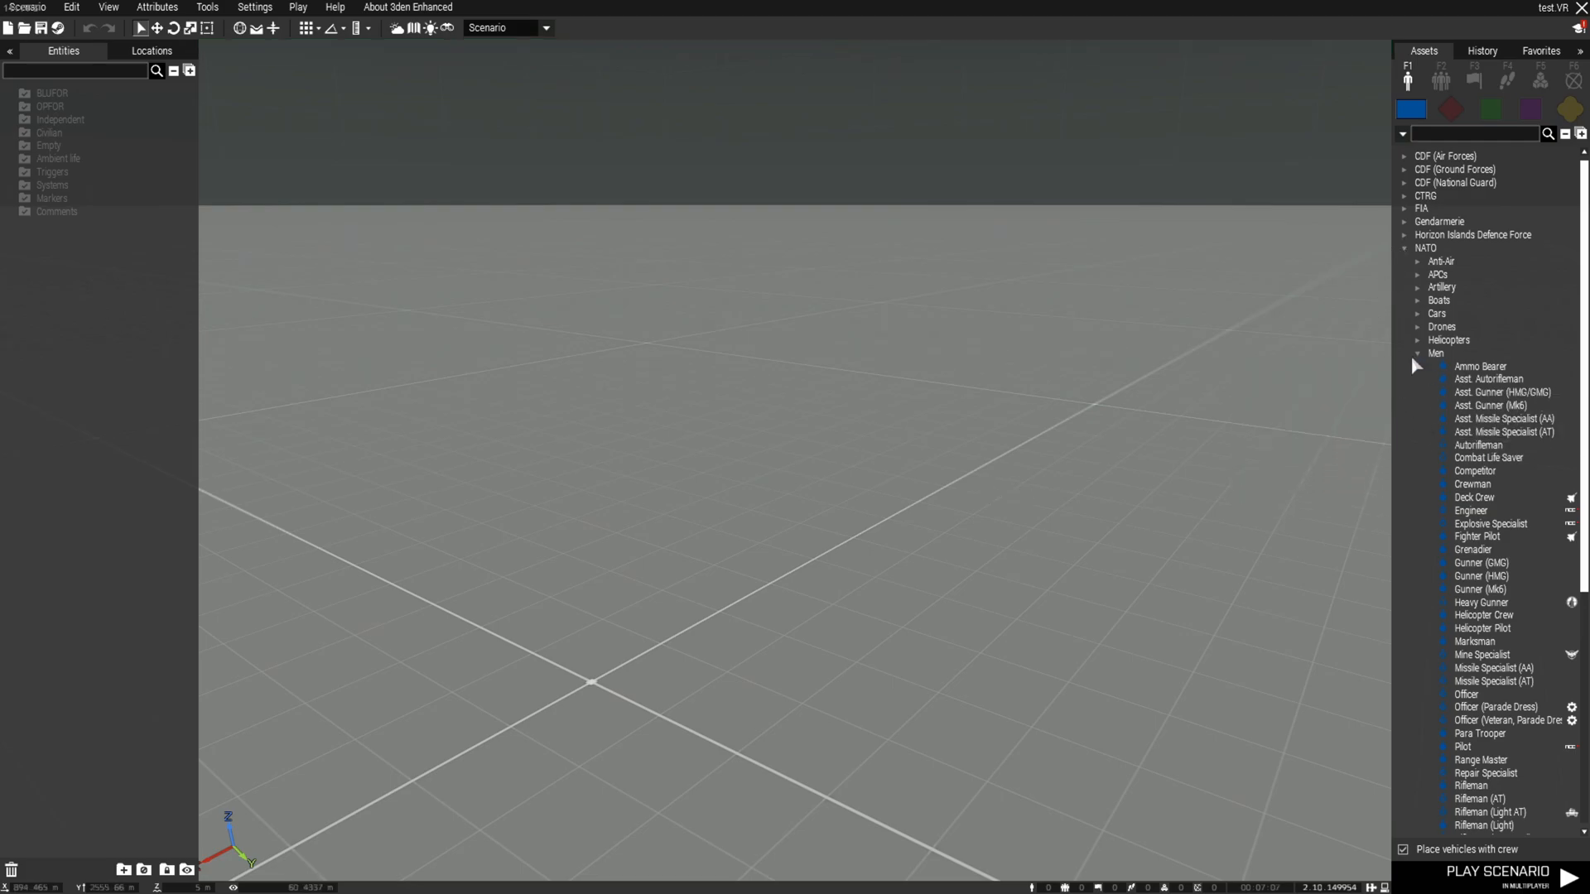
{"action": "scroll", "coordinate": [1486, 617], "scroll_direction": "down", "scroll_amount": 2}
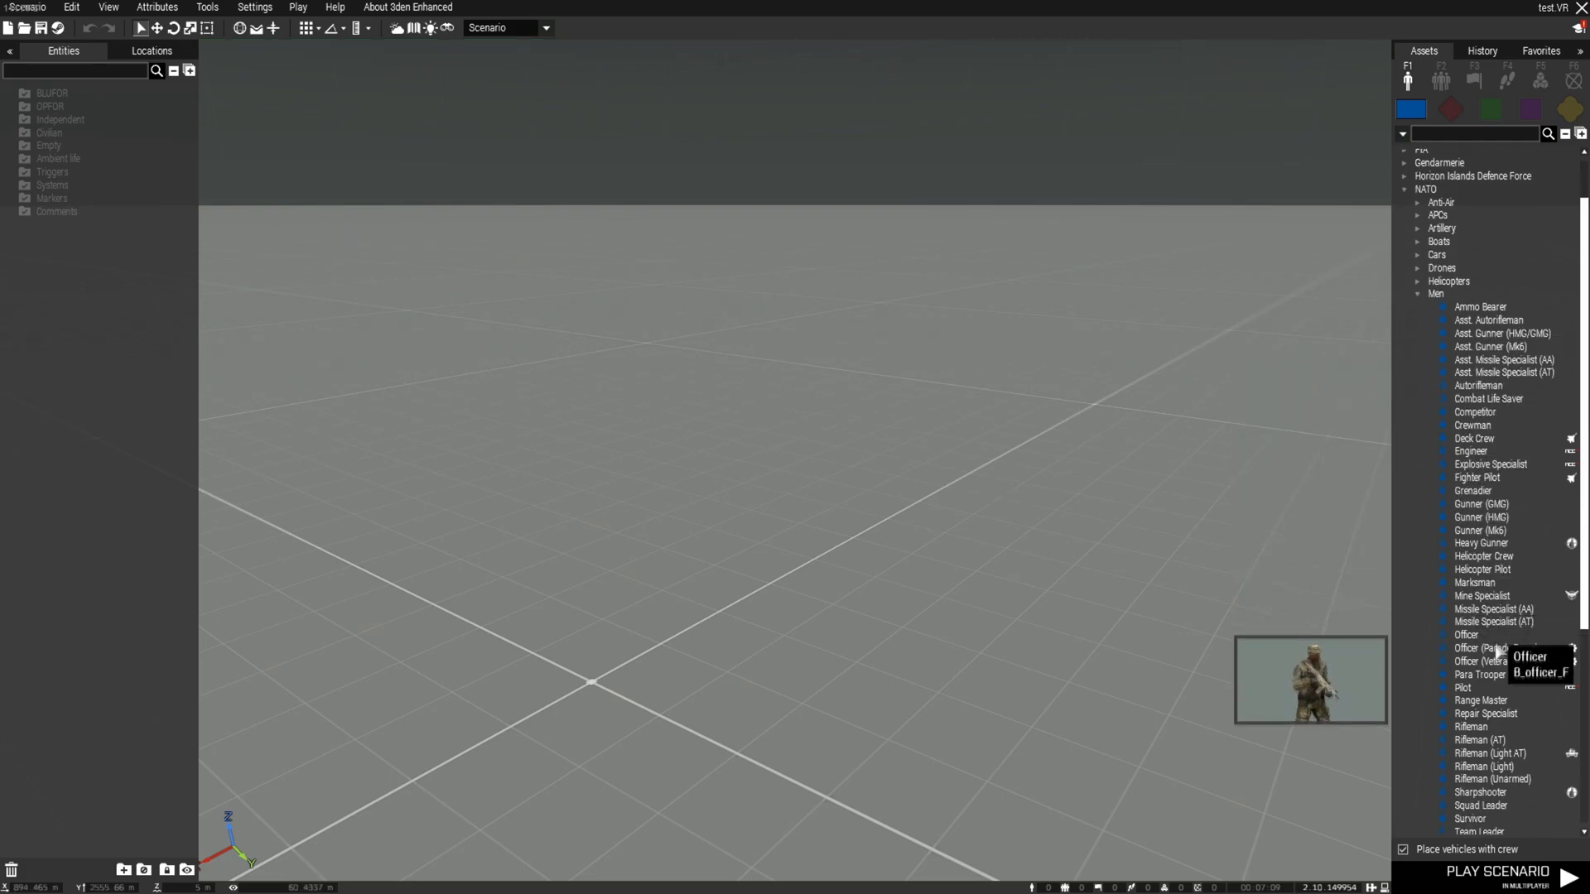
{"action": "scroll", "coordinate": [1493, 713], "scroll_direction": "down", "scroll_amount": 4}
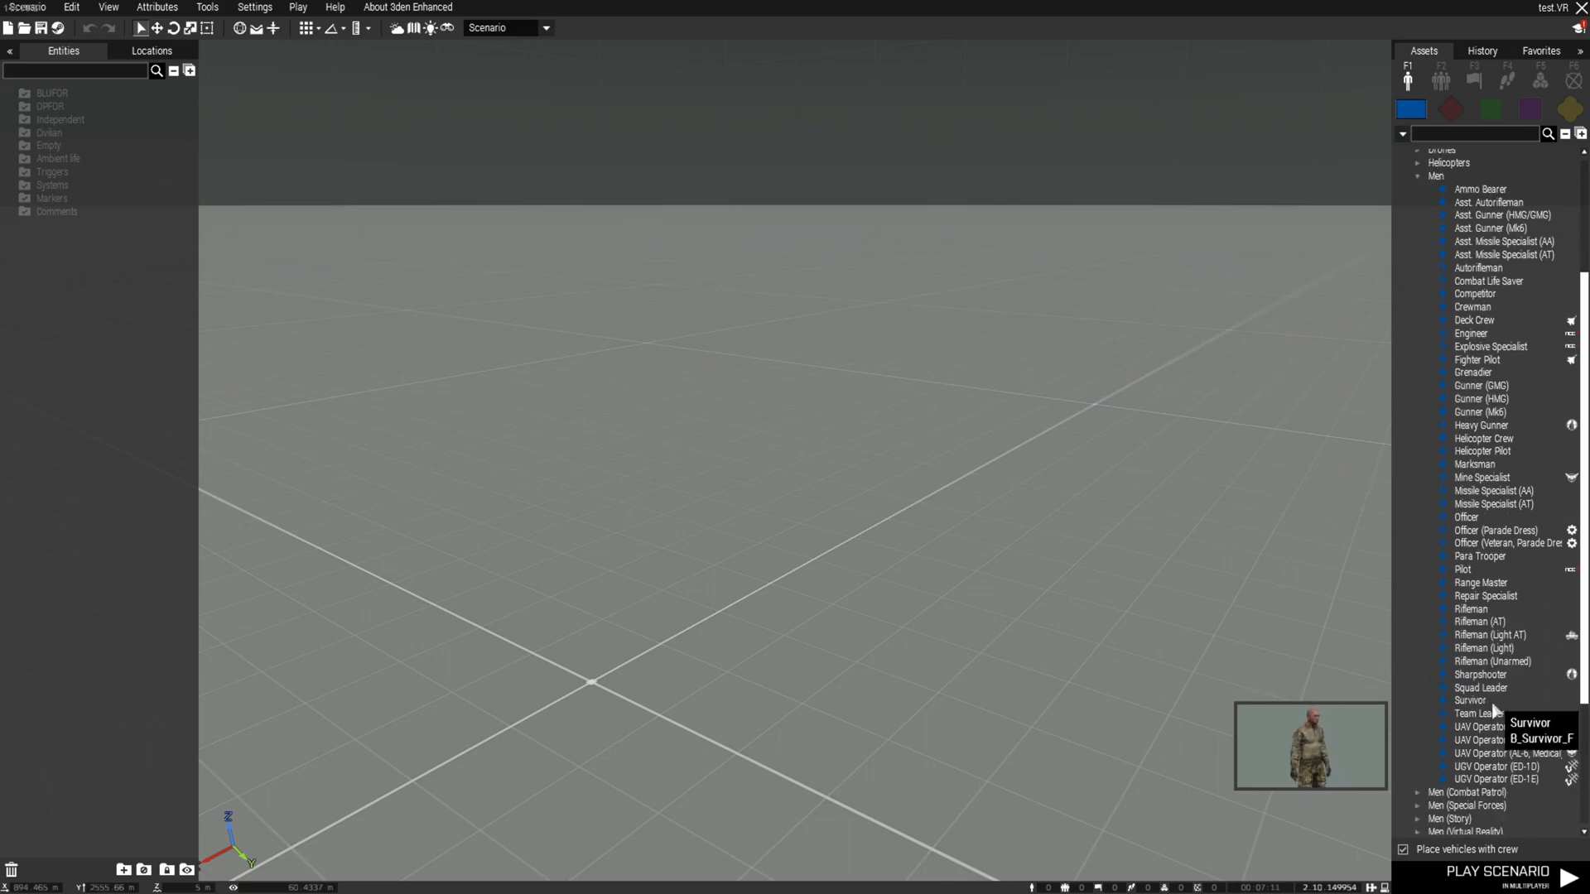
{"action": "left_click", "coordinate": [1487, 702]}
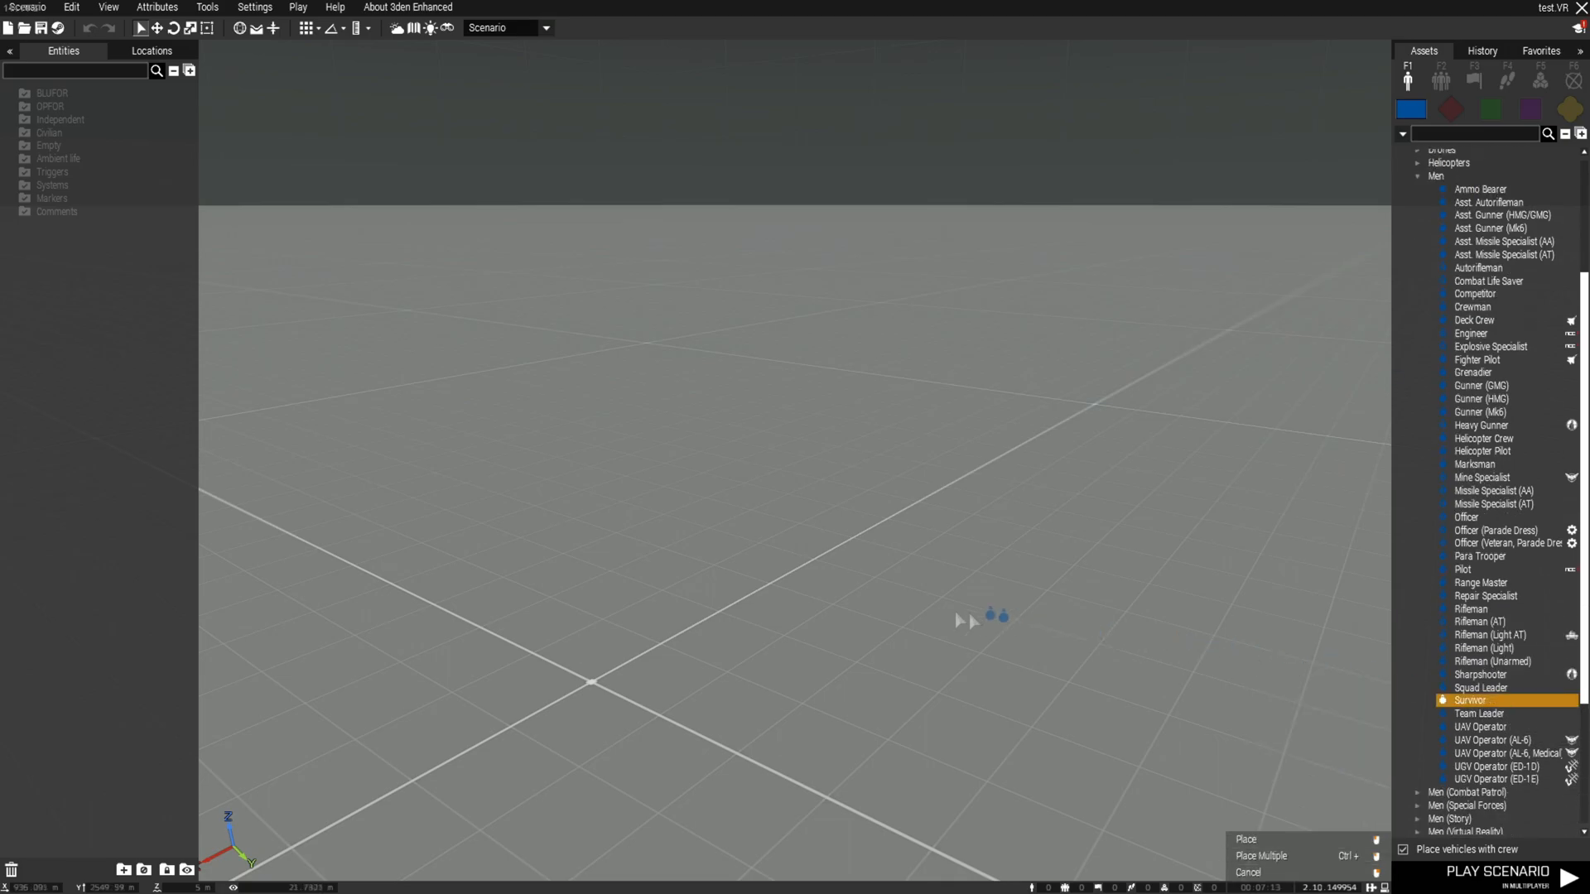
{"action": "left_click", "coordinate": [851, 617]}
Frame the Survivor soldier and open its attributes
{"action": "key", "text": "w"}
{"action": "key", "text": "d"}
{"action": "right_click_drag", "start_coordinate": [854, 627], "coordinate": [813, 589]}
{"action": "key", "text": "a"}
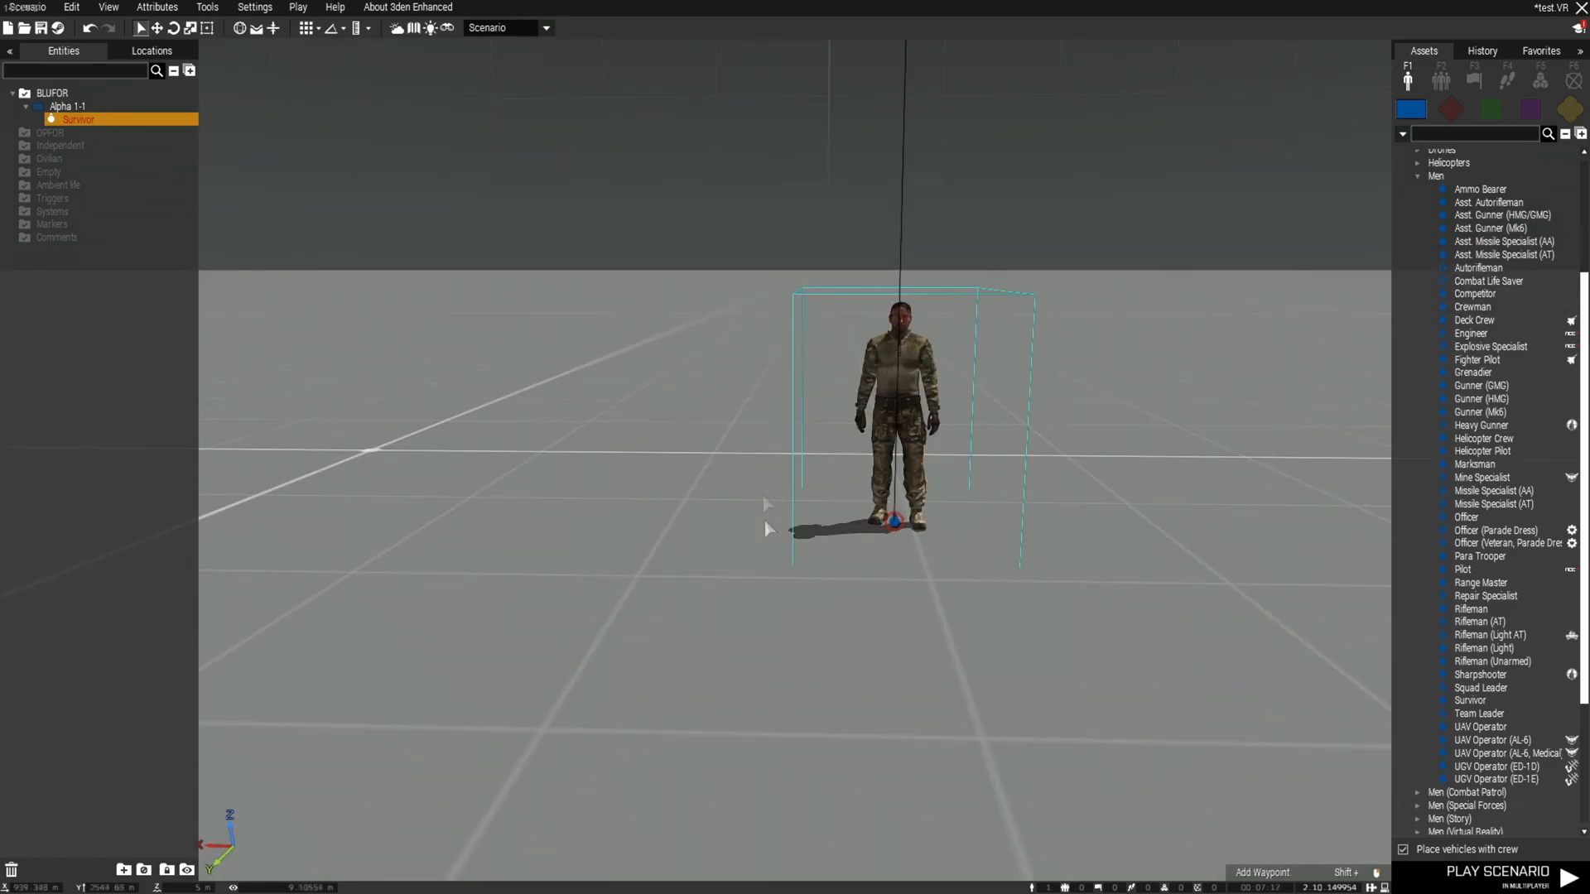
{"action": "left_click", "coordinate": [899, 570]}
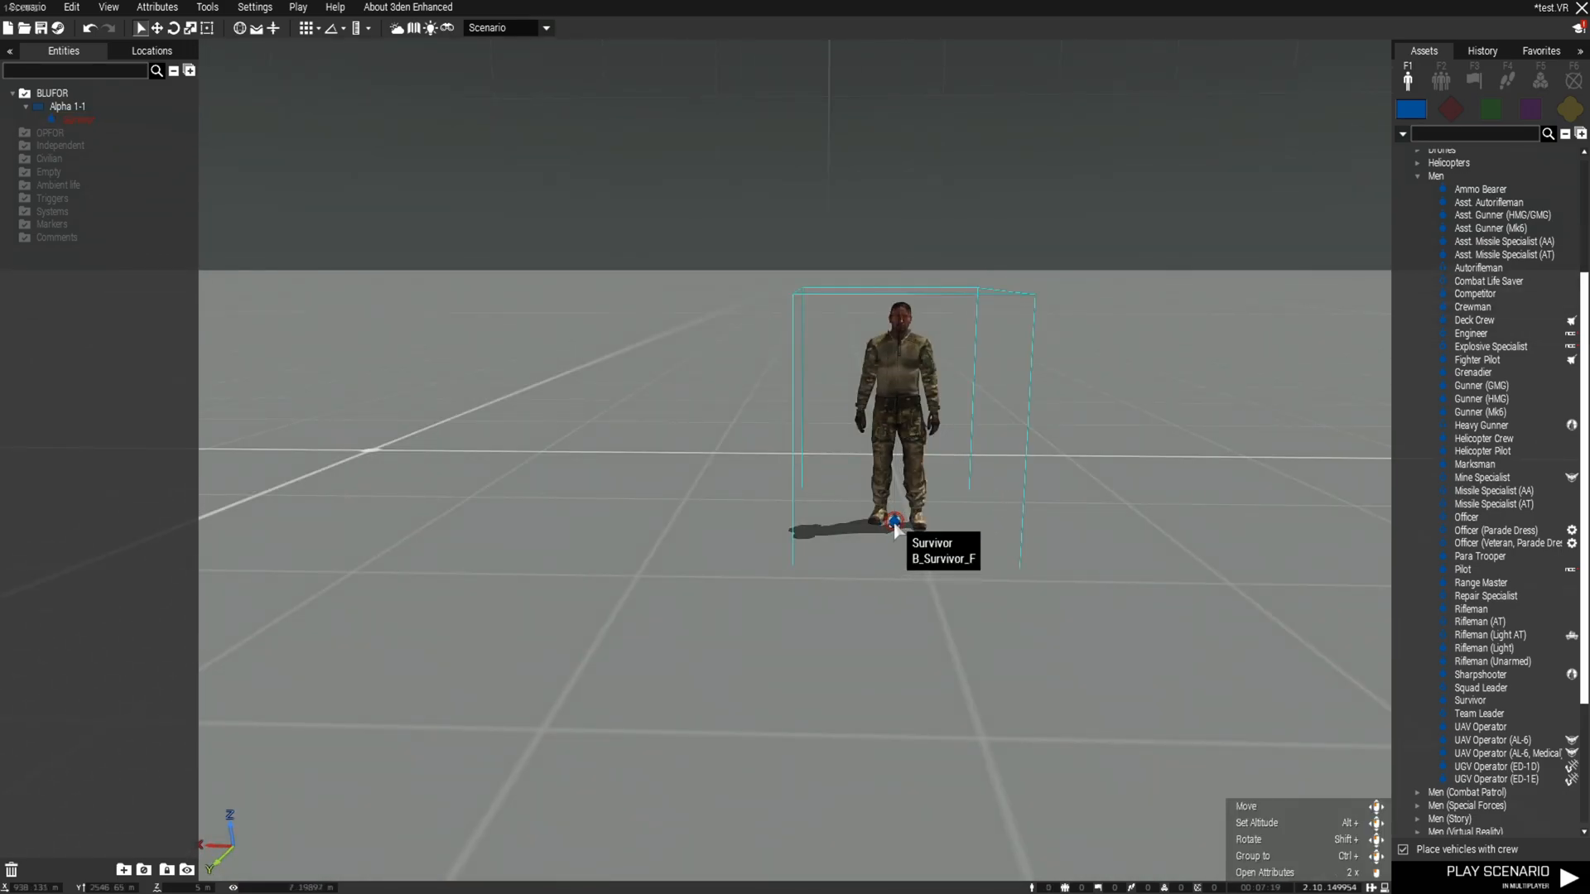
{"action": "double_click", "coordinate": [894, 523]}
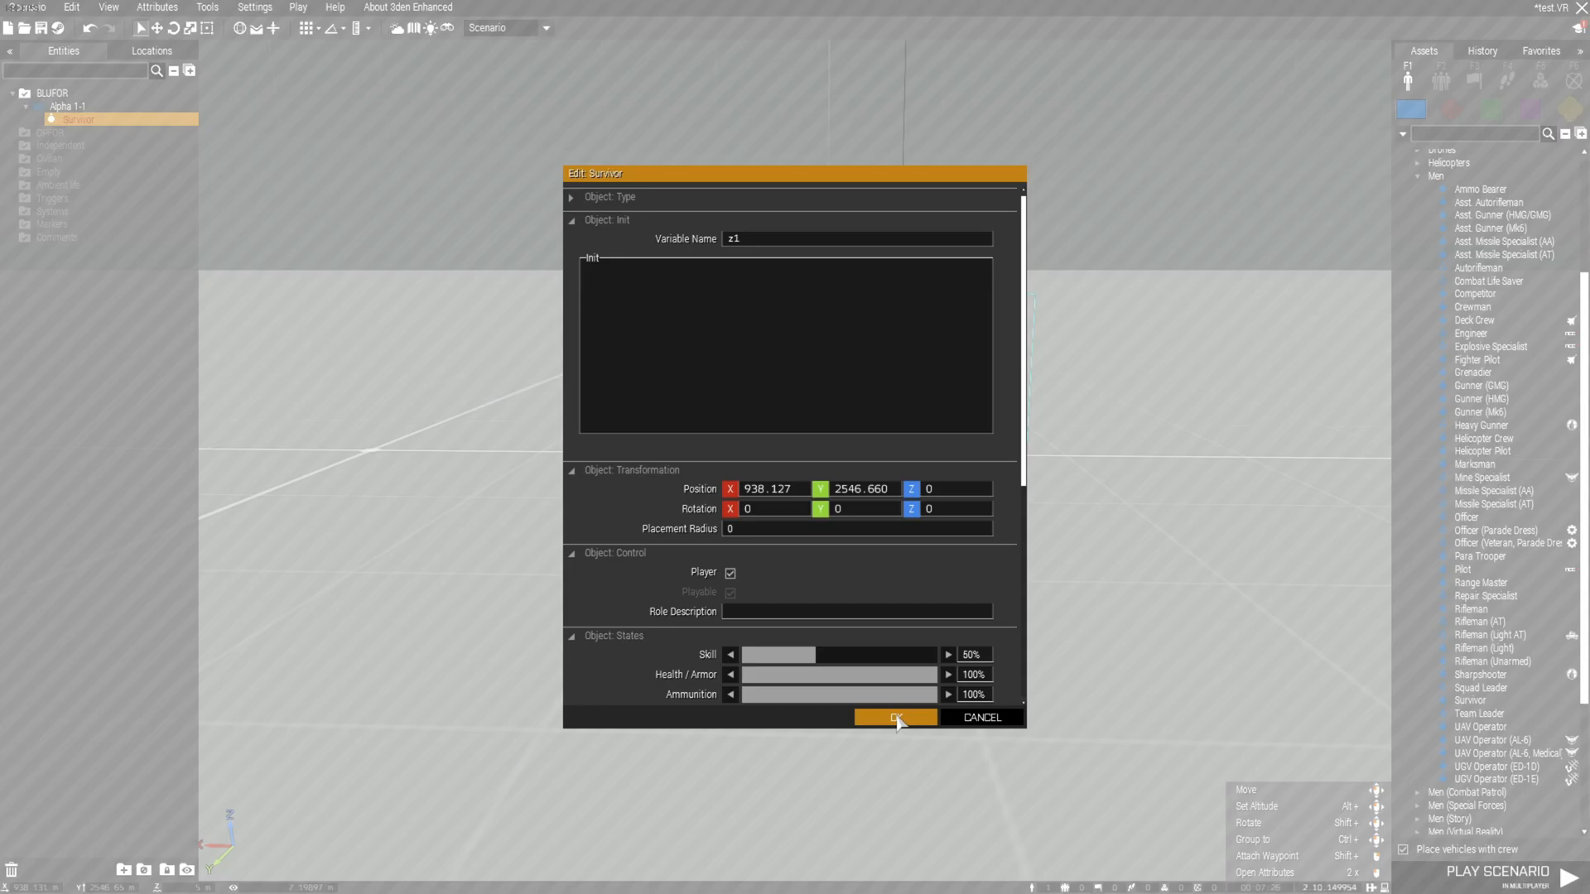
Confirm the soldier's attributes and place a Zeus Game Master module
{"action": "left_click", "coordinate": [898, 717]}
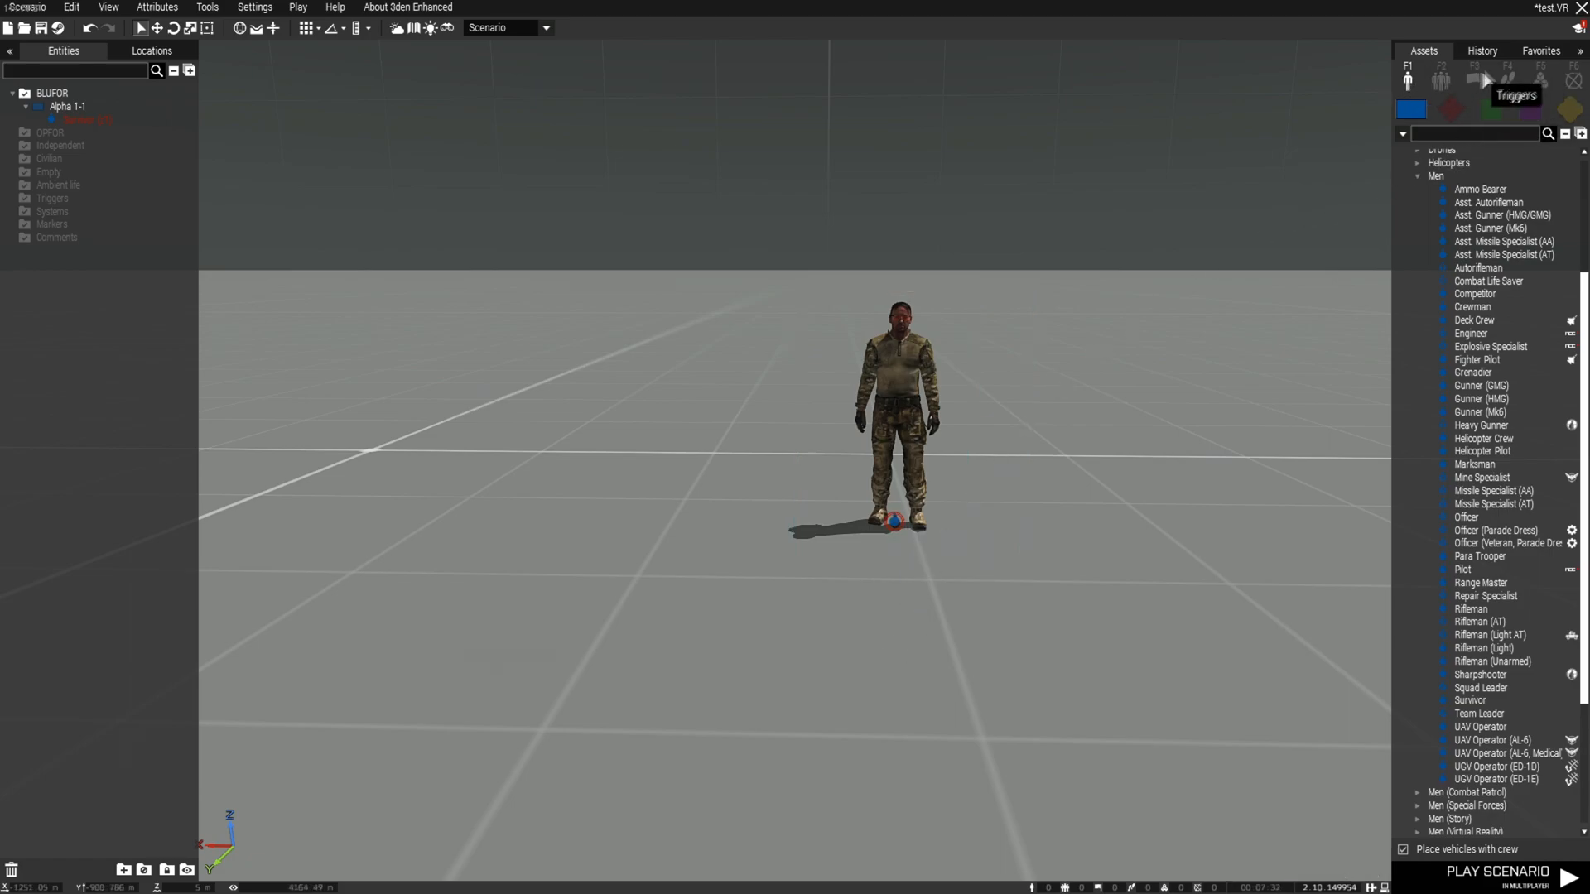
{"action": "left_click", "coordinate": [1538, 76]}
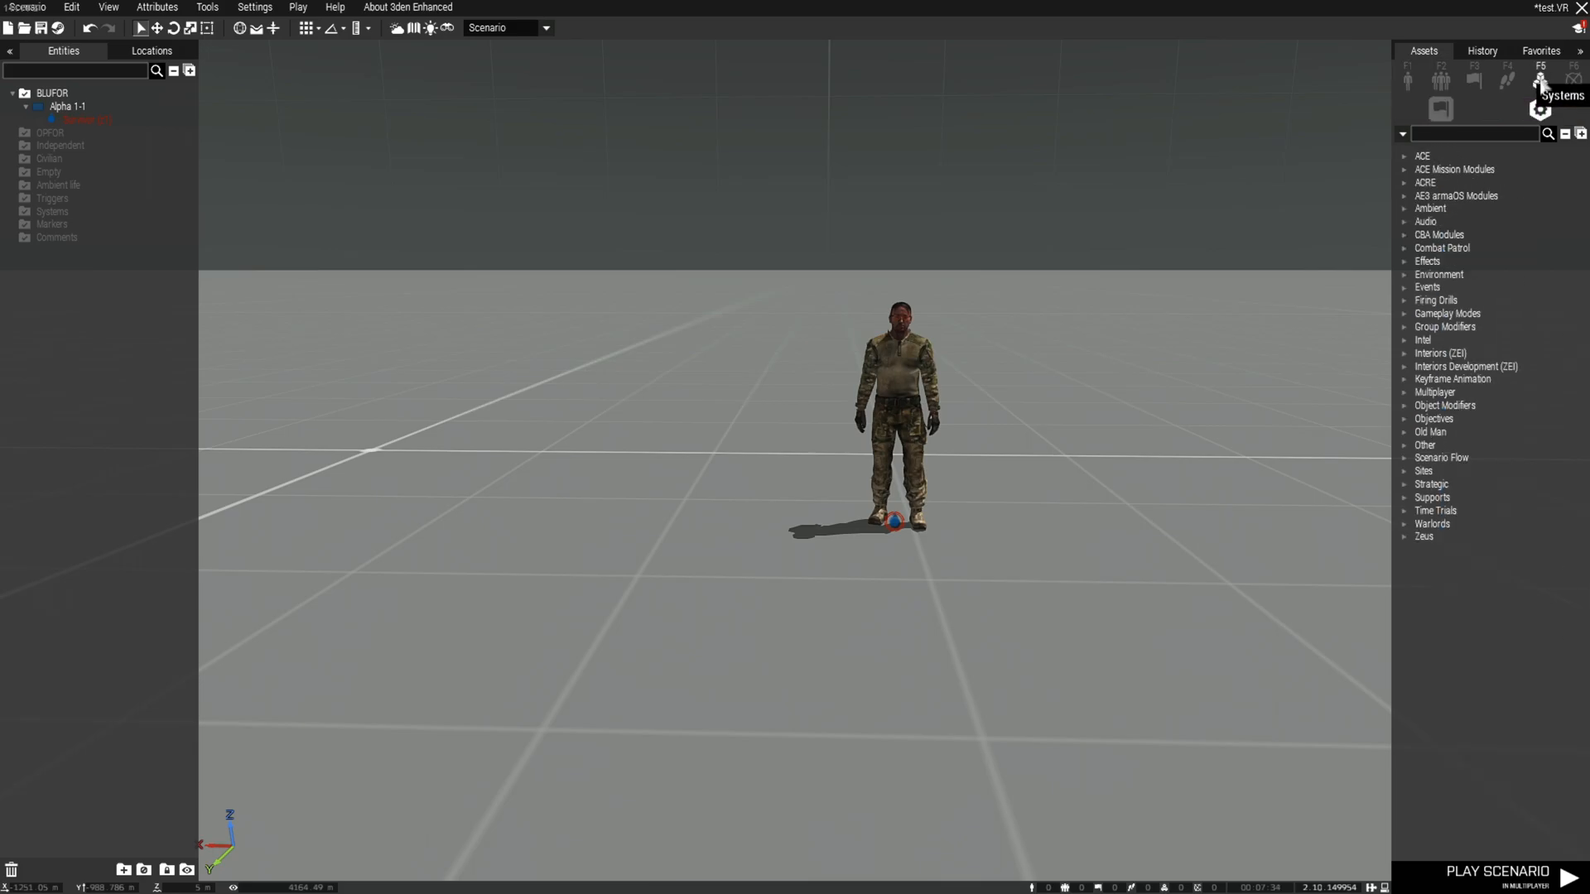
{"action": "left_click", "coordinate": [1407, 539]}
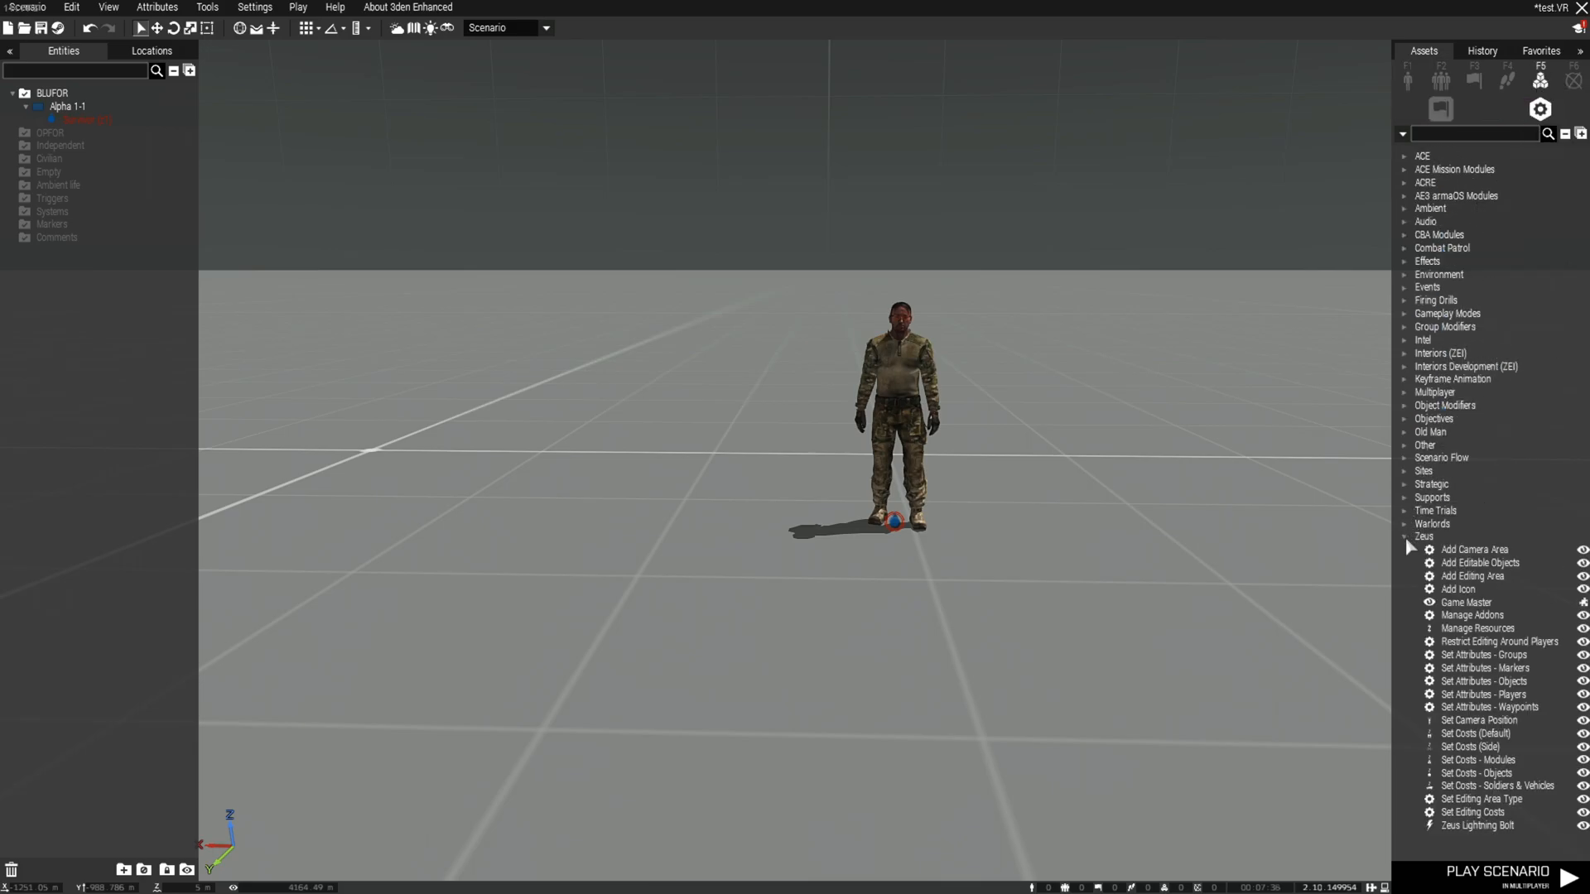
{"action": "key", "text": "s"}
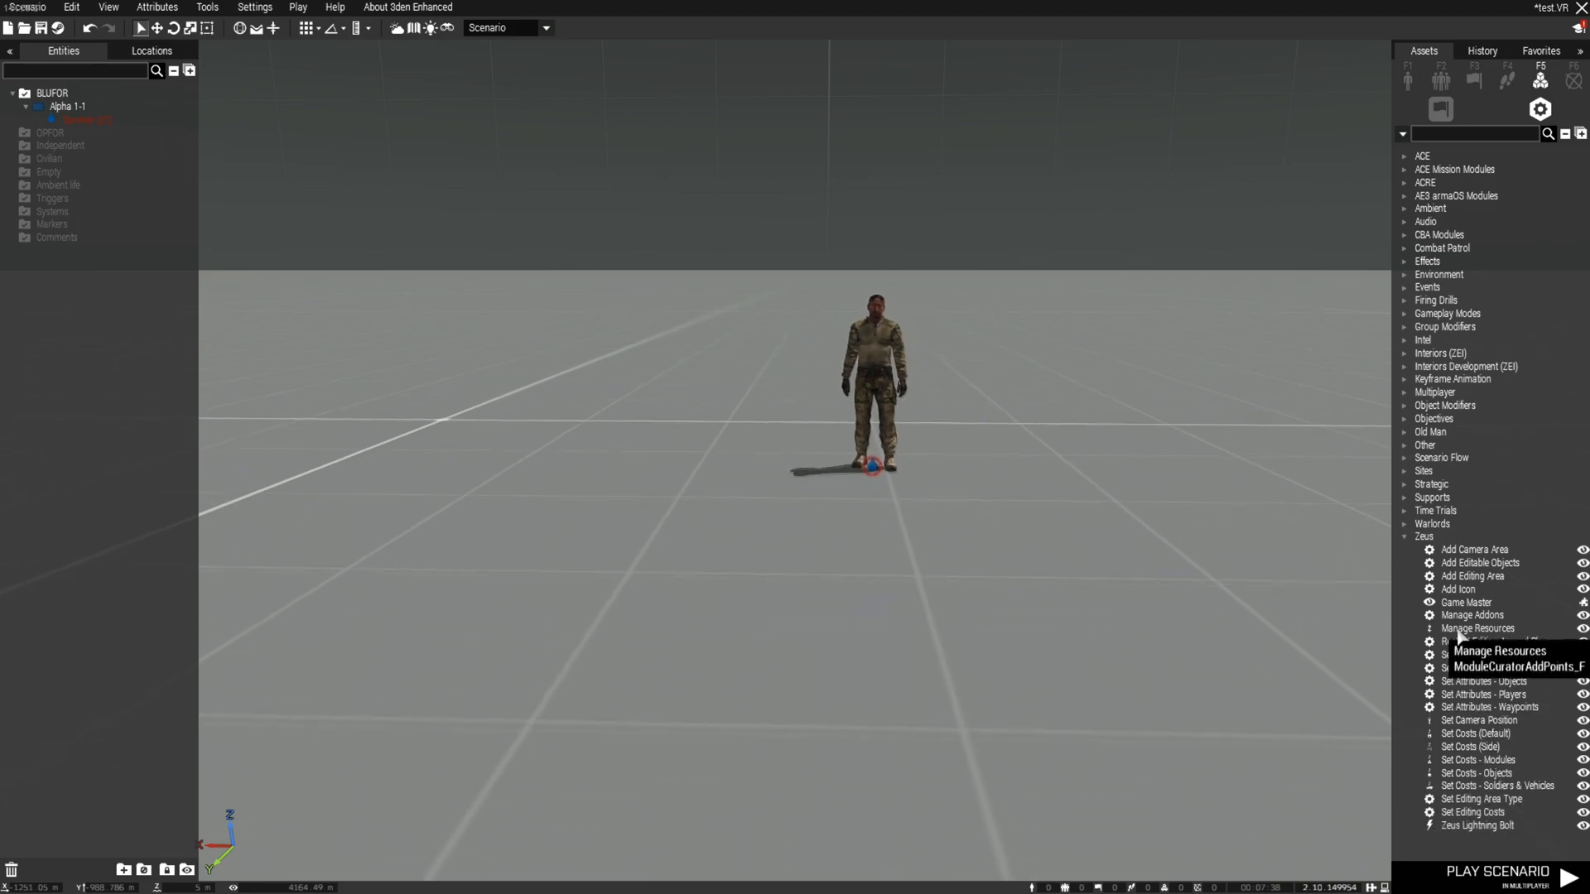
{"action": "left_click", "coordinate": [1465, 602]}
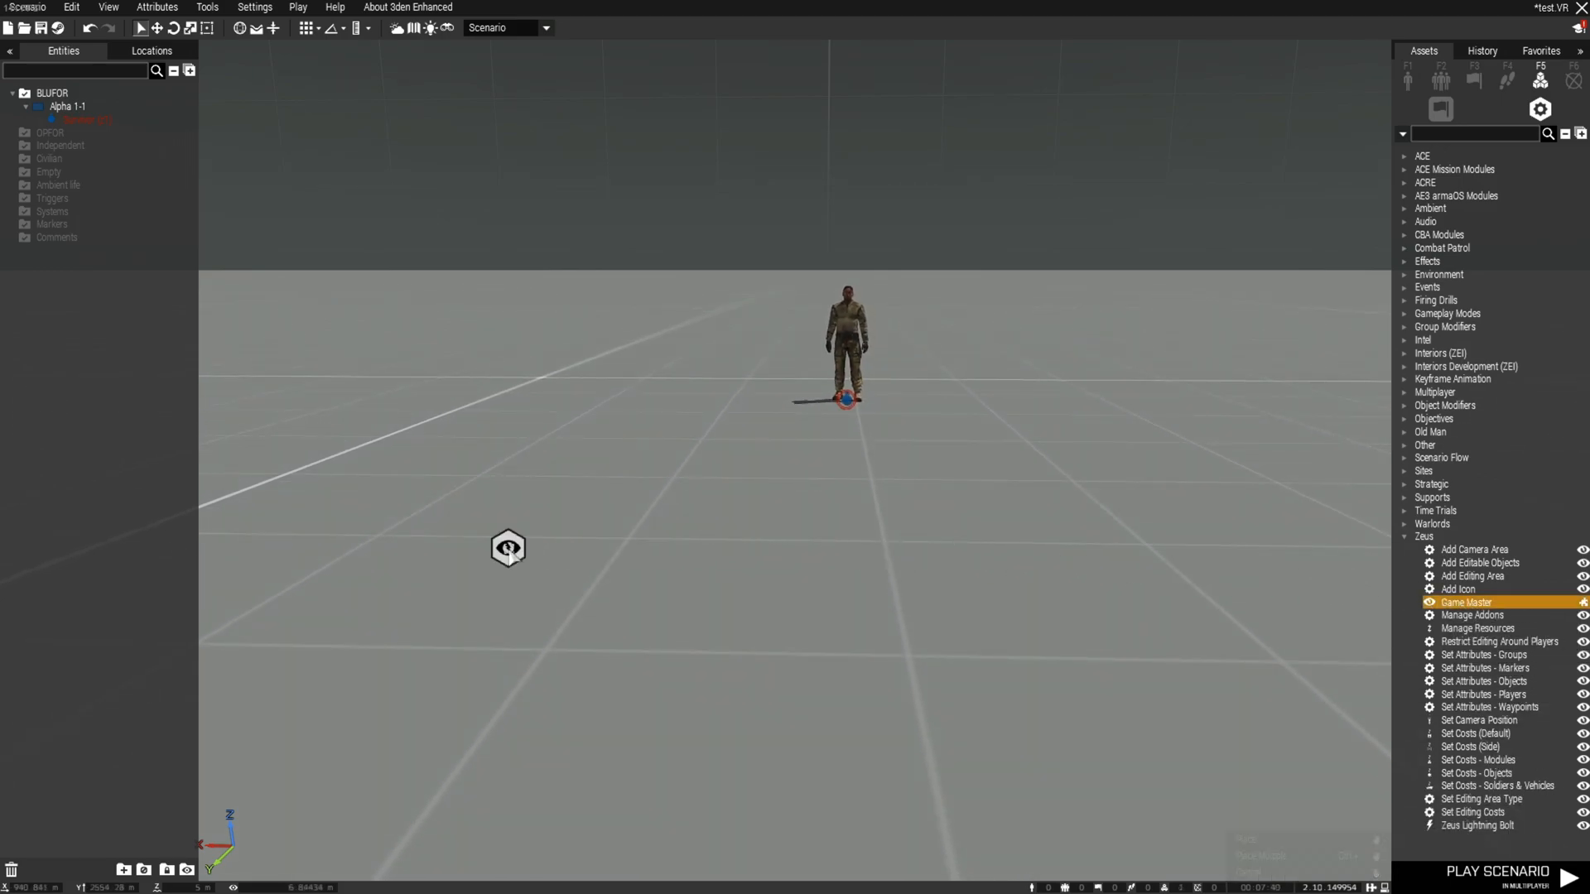
{"action": "left_click", "coordinate": [507, 549]}
Place Manage Resources and Set Editing Costs modules, then open the Game Master's attributes
{"action": "left_click", "coordinate": [1477, 628]}
{"action": "left_click", "coordinate": [750, 553]}
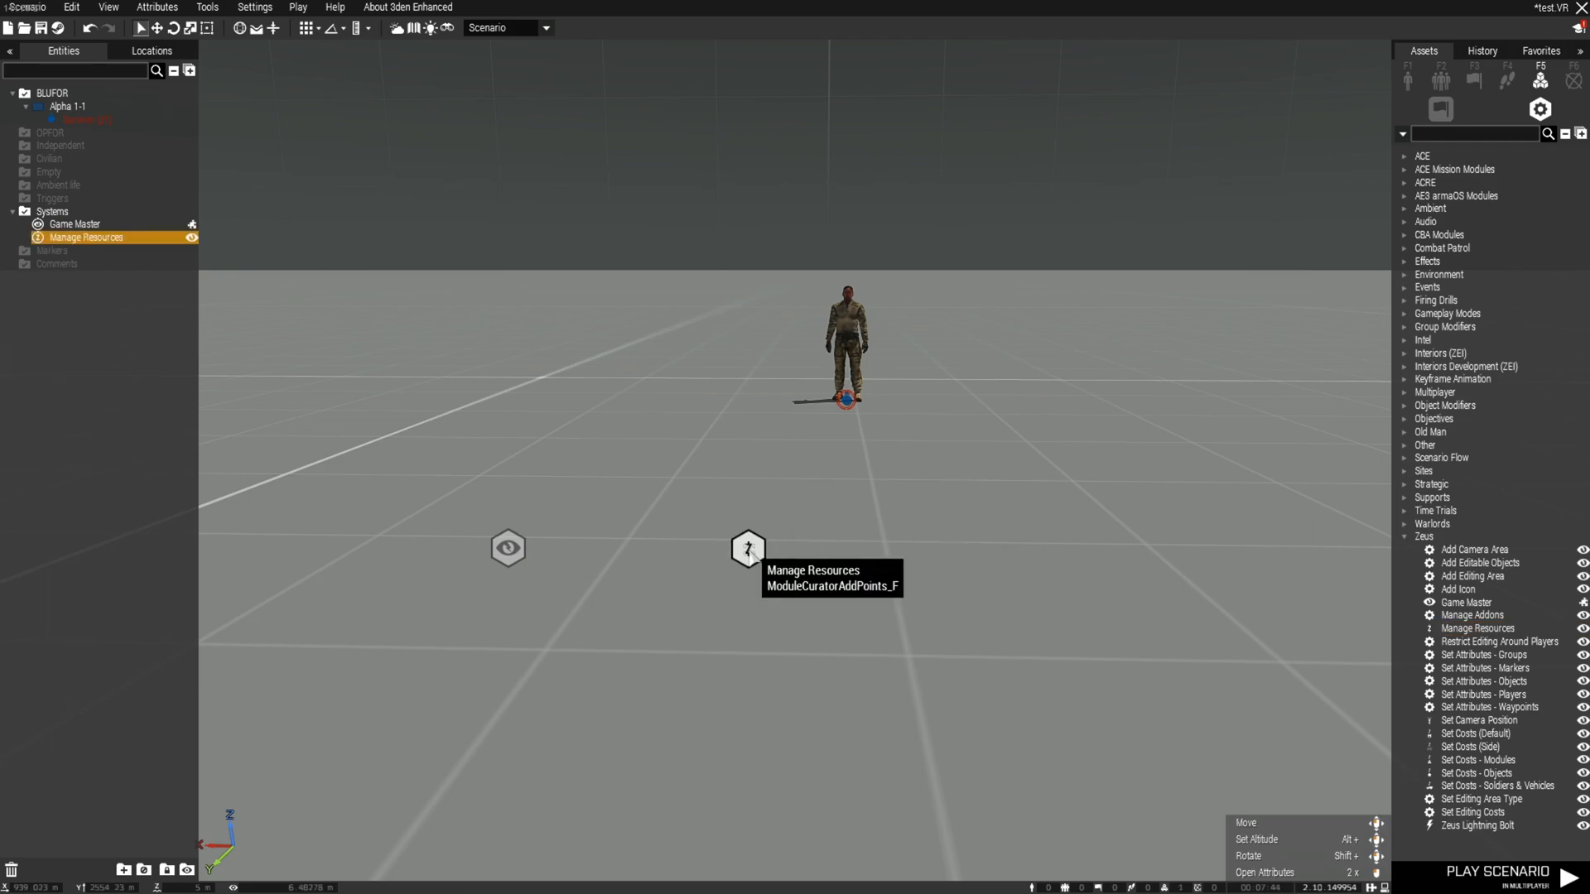
{"action": "left_click", "coordinate": [1473, 813]}
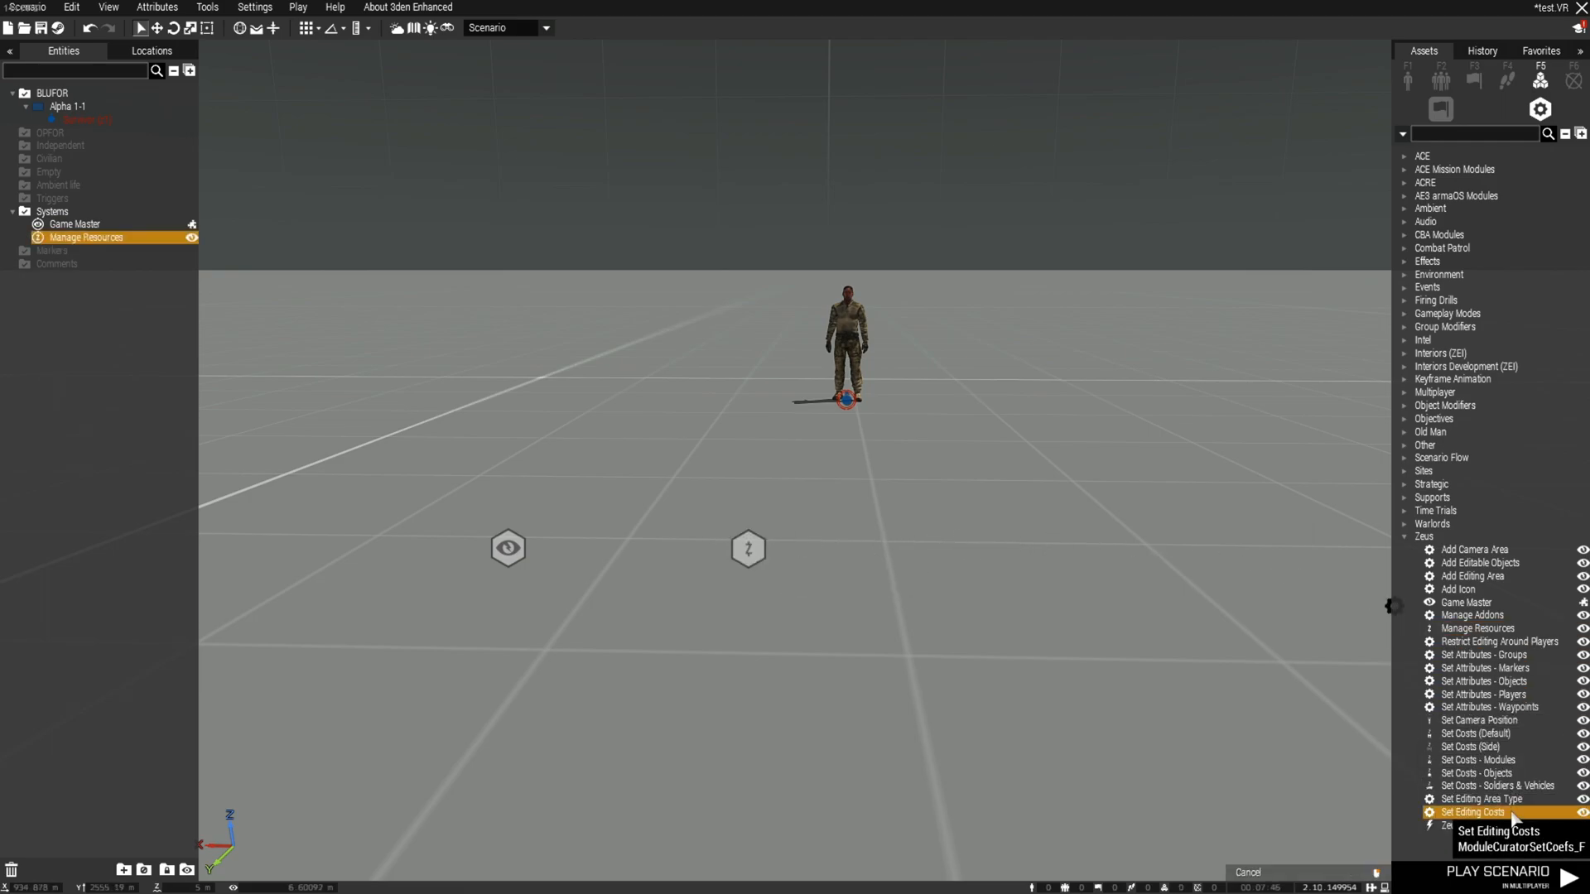
{"action": "left_click", "coordinate": [966, 560]}
{"action": "key", "text": "a"}
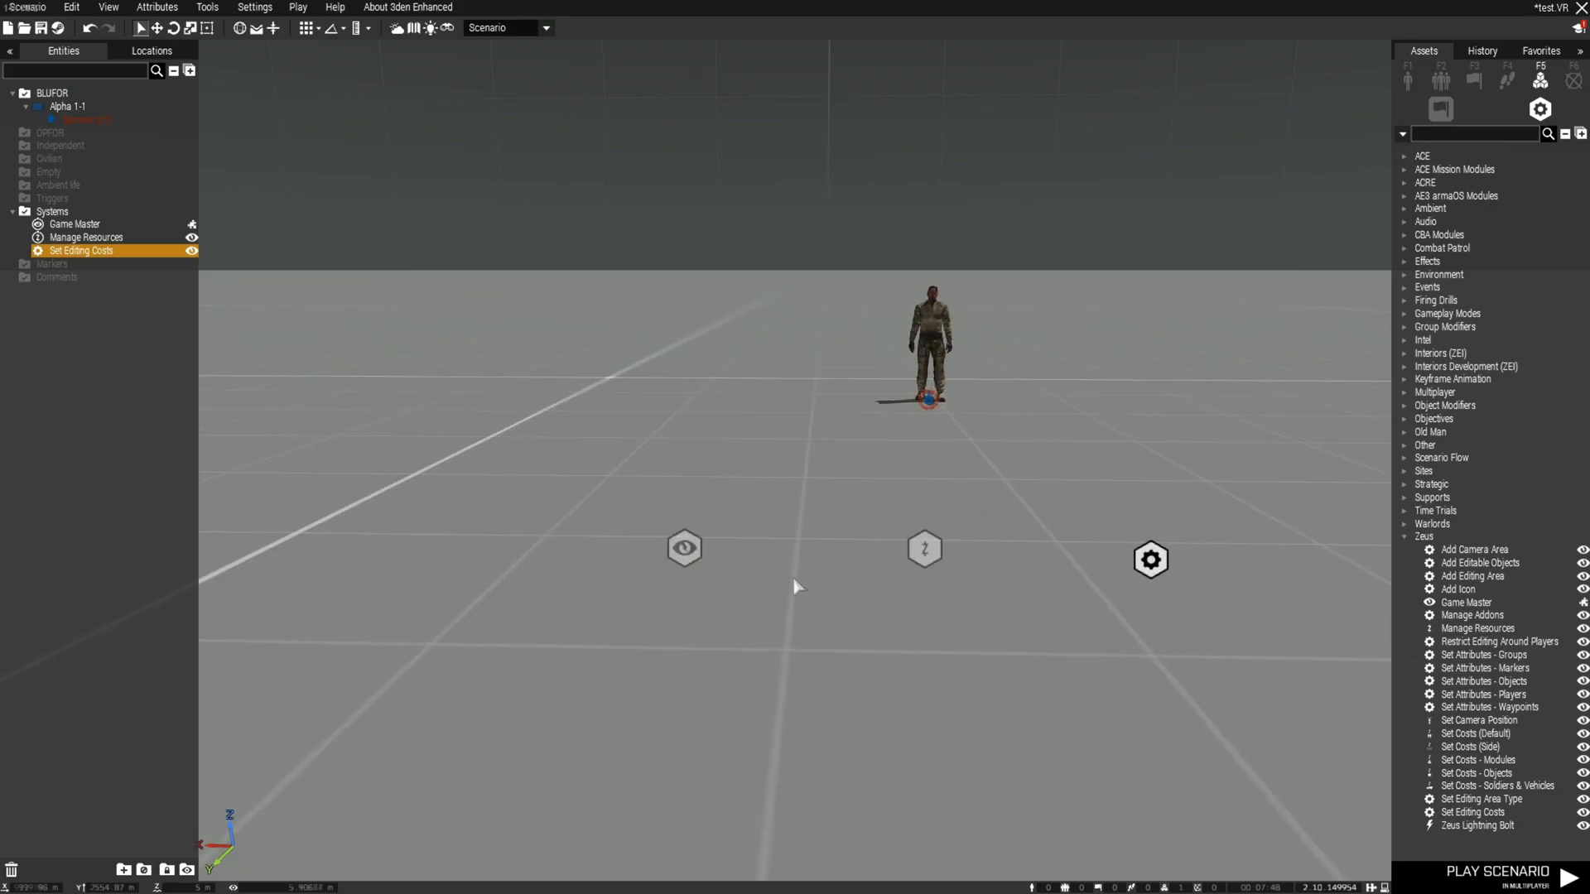
{"action": "double_click", "coordinate": [677, 550]}
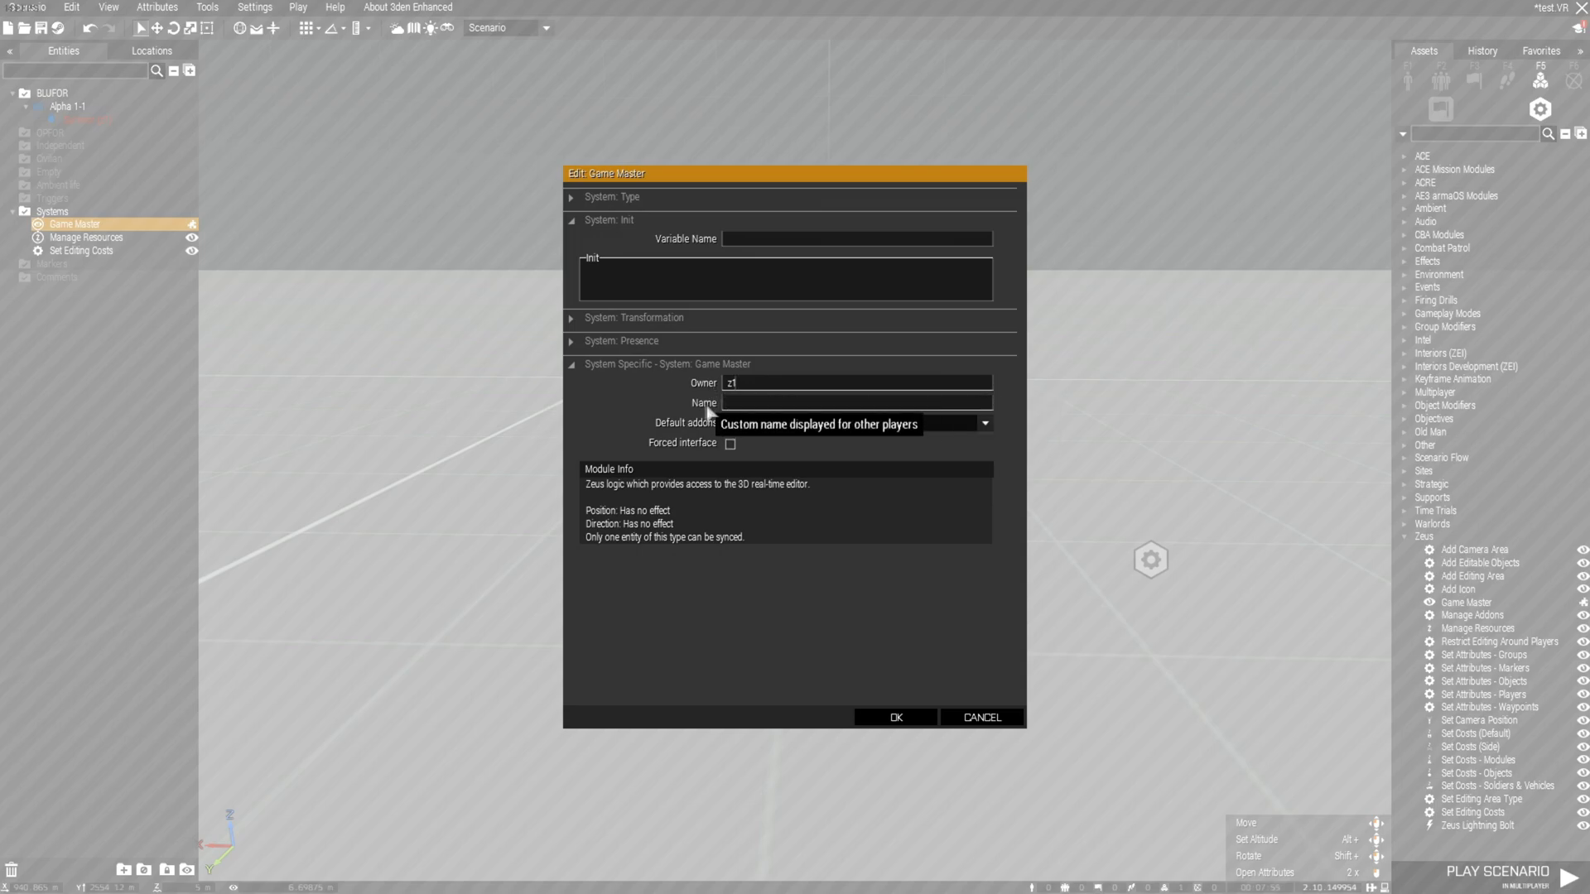
Set the Game Master's default addons to All addons and confirm
{"action": "left_click", "coordinate": [740, 423]}
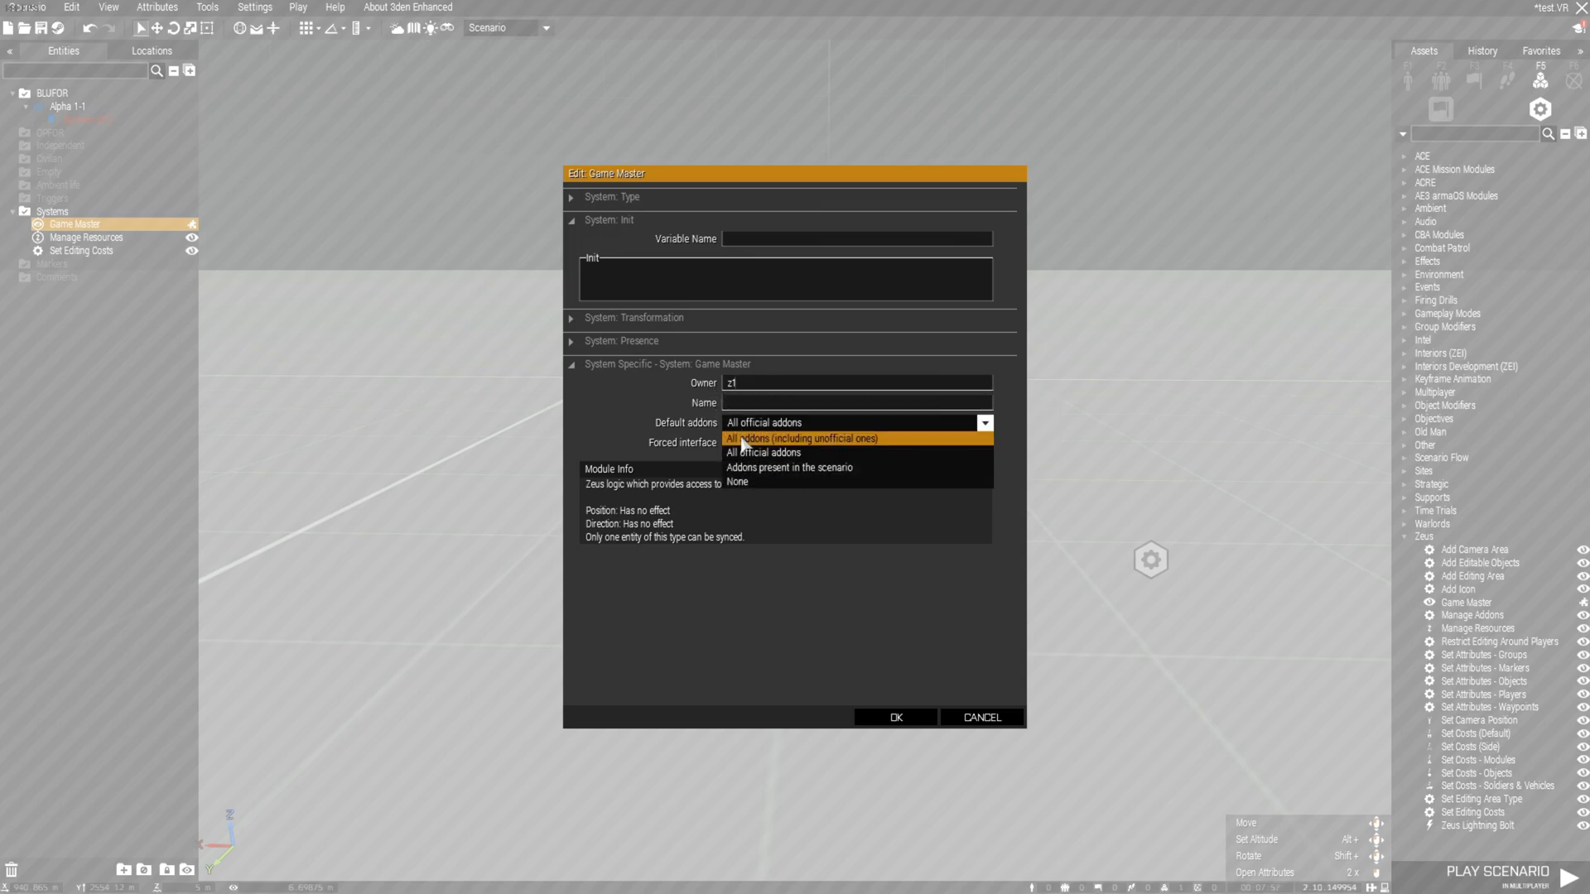
{"action": "left_click", "coordinate": [742, 438]}
{"action": "left_click", "coordinate": [903, 717]}
{"action": "left_click", "coordinate": [787, 571]}
{"action": "double_click", "coordinate": [924, 549]}
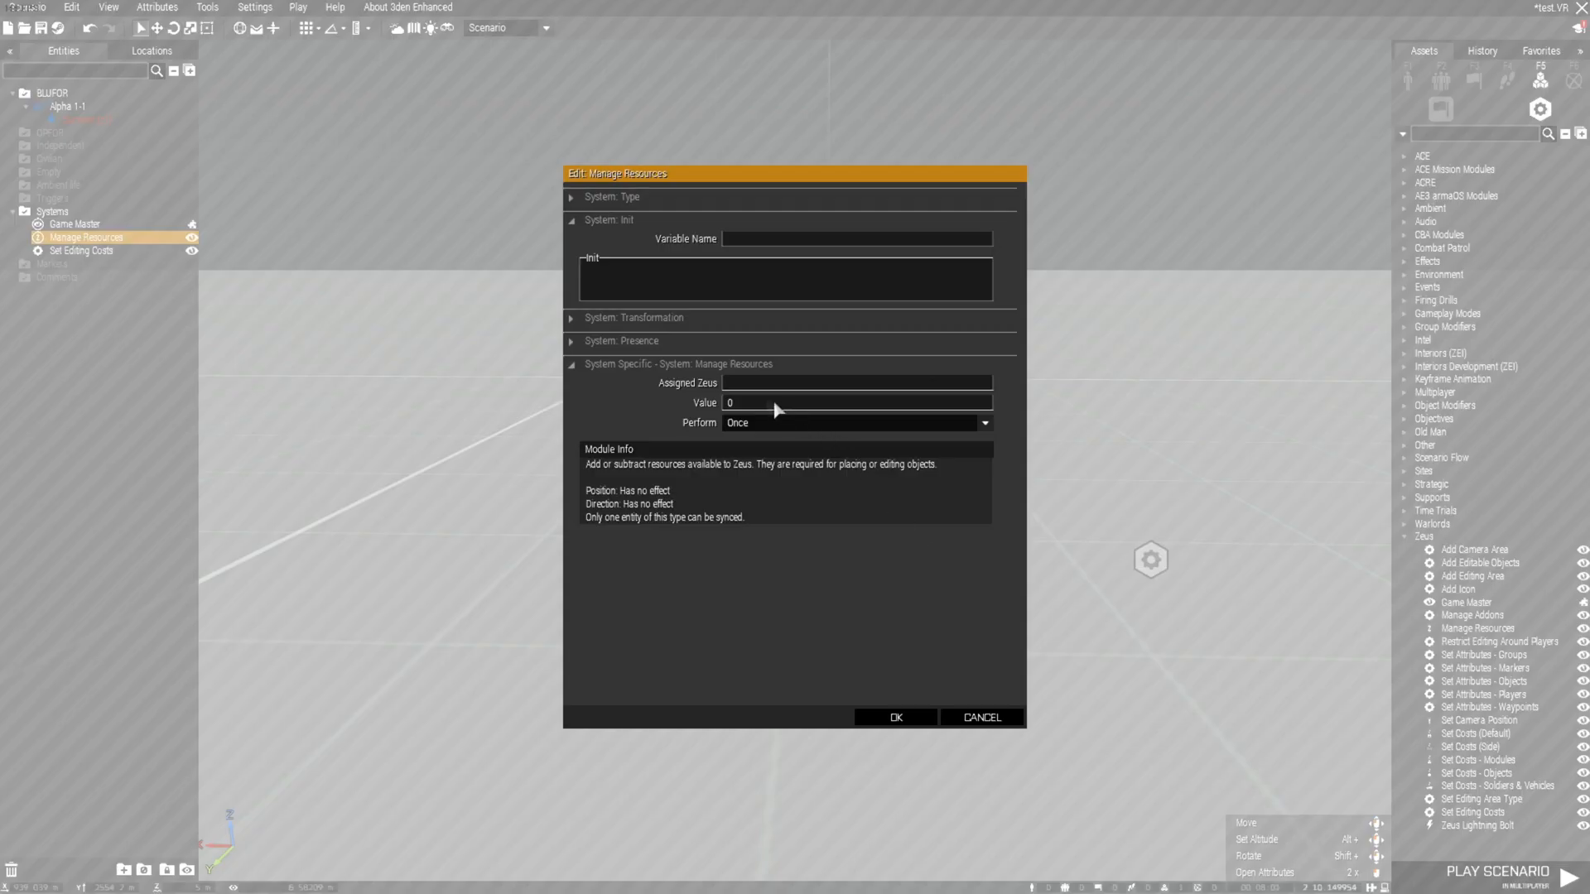
{"action": "left_click", "coordinate": [741, 383]}
{"action": "type", "text": "z1"}
{"action": "left_click_drag", "start_coordinate": [746, 401], "coordinate": [678, 405]}
{"action": "type", "text": "225532532532"}
{"action": "left_click", "coordinate": [808, 428]}
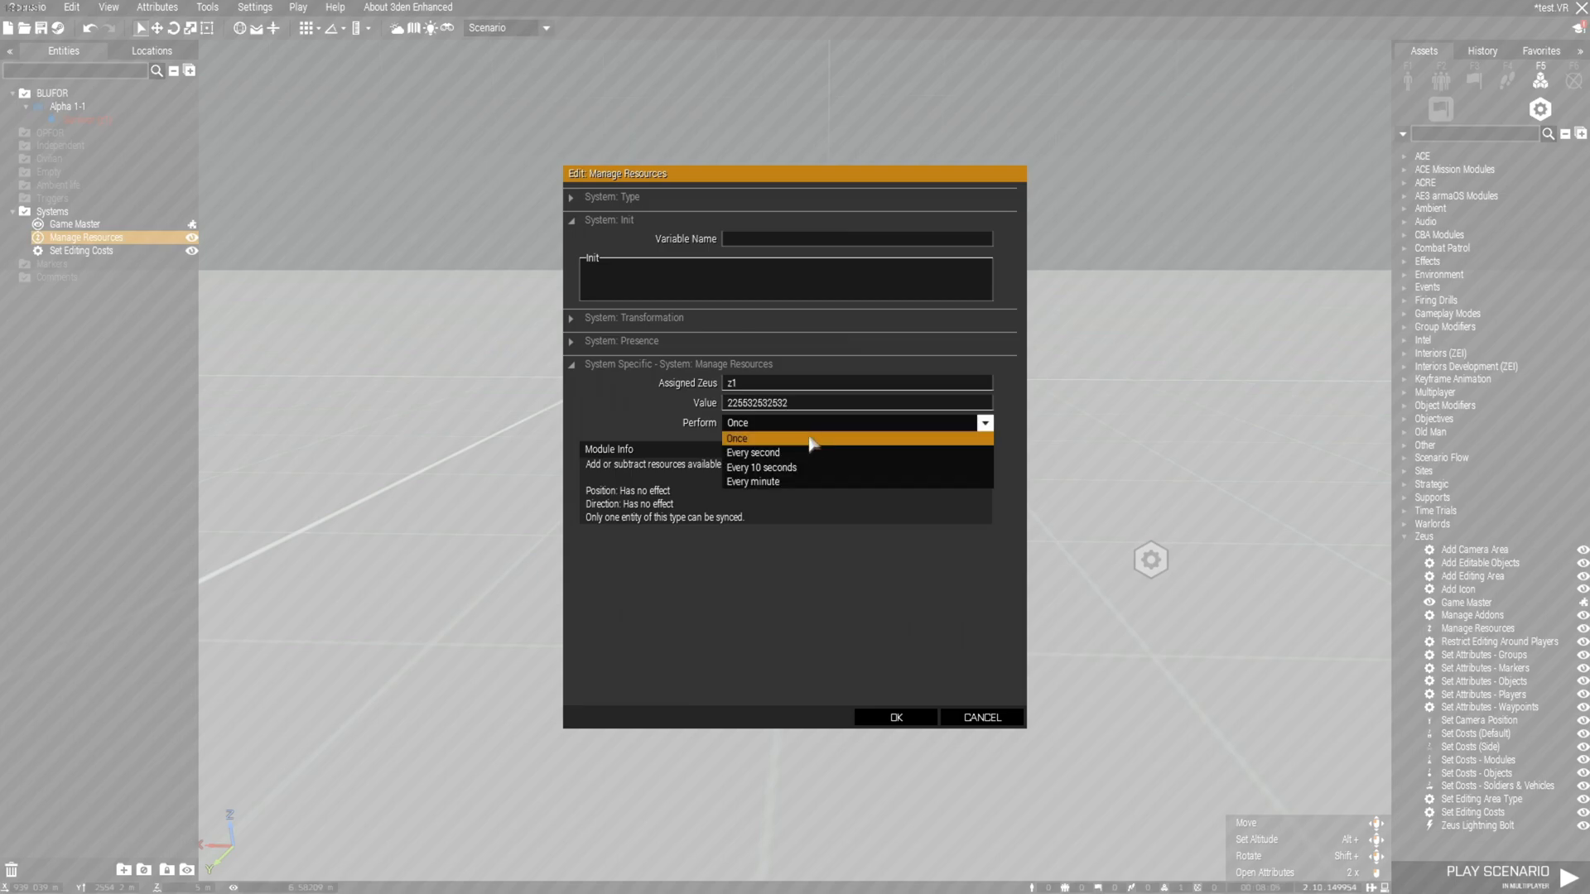
{"action": "left_click", "coordinate": [807, 452]}
{"action": "left_click", "coordinate": [910, 717]}
Set every Set Editing Costs value to -1 for Zeus z1
{"action": "key", "text": "d"}
{"action": "double_click", "coordinate": [834, 559]}
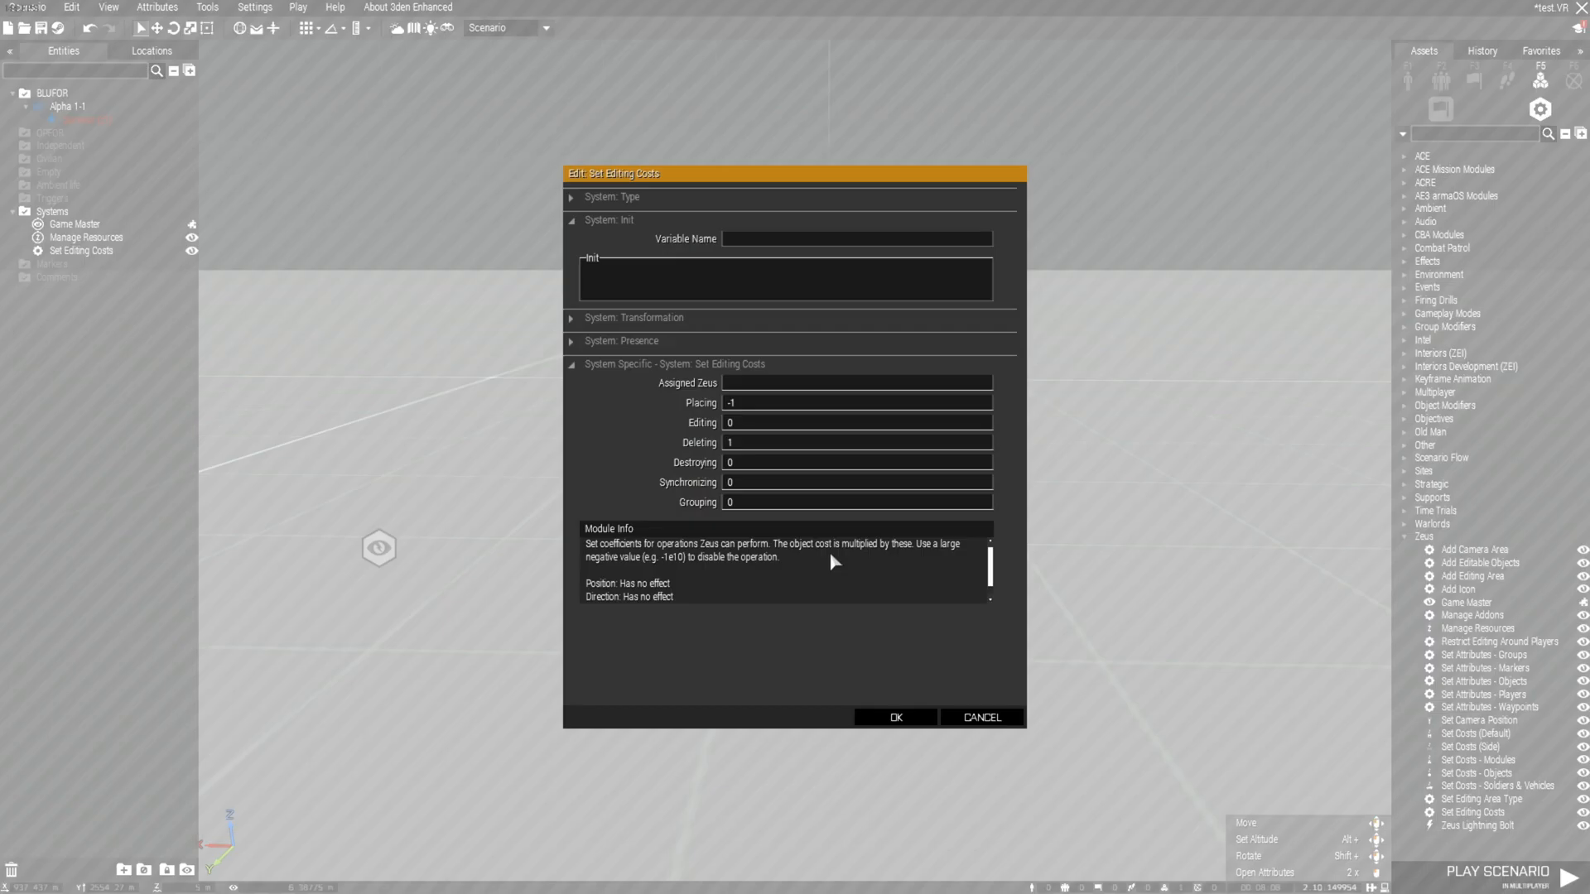
{"action": "key", "text": "ctrl+c"}
{"action": "left_click_drag", "start_coordinate": [747, 406], "coordinate": [662, 466]}
{"action": "key", "text": "ctrl+v"}
{"action": "key", "text": "ctrl+v"}
{"action": "key", "text": "ctrl+v"}
{"action": "key", "text": "ctrl+v"}
{"action": "left_click_drag", "start_coordinate": [754, 483], "coordinate": [674, 502]}
{"action": "key", "text": "ctrl+v"}
{"action": "left_click", "coordinate": [743, 388]}
{"action": "left_click", "coordinate": [897, 717]}
{"action": "key", "text": "a"}
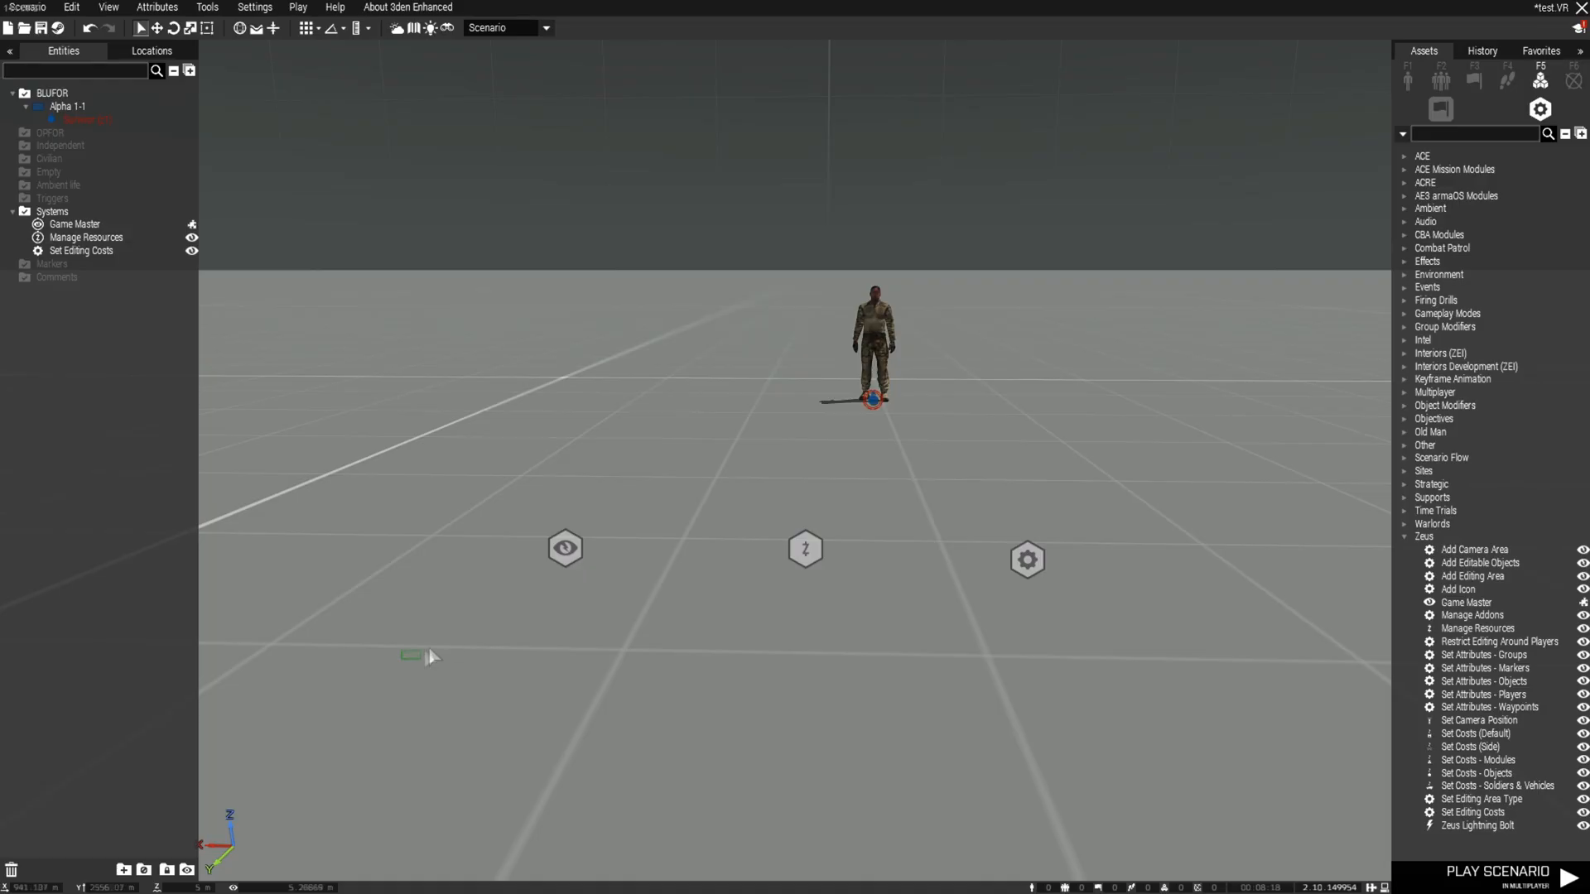
Sync the Game Master, Manage Resources and Set Editing Costs modules to the Survivor
{"action": "left_click_drag", "start_coordinate": [402, 660], "coordinate": [1162, 506]}
{"action": "right_click", "coordinate": [1029, 527]}
{"action": "mouse_move", "coordinate": [1076, 534]}
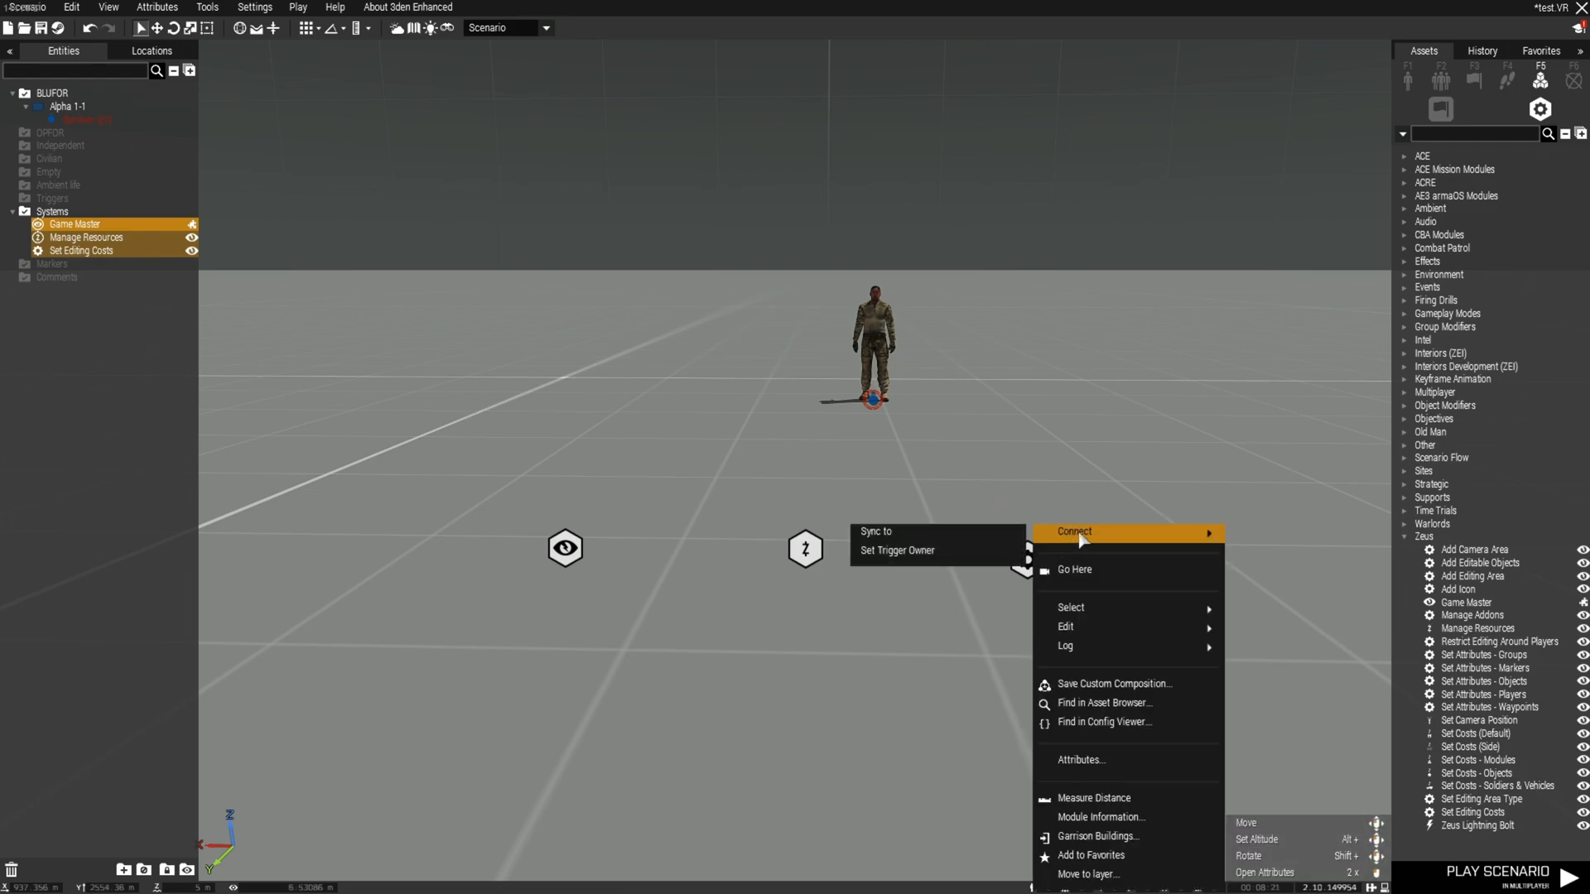
{"action": "left_click", "coordinate": [975, 536]}
{"action": "left_click", "coordinate": [876, 408]}
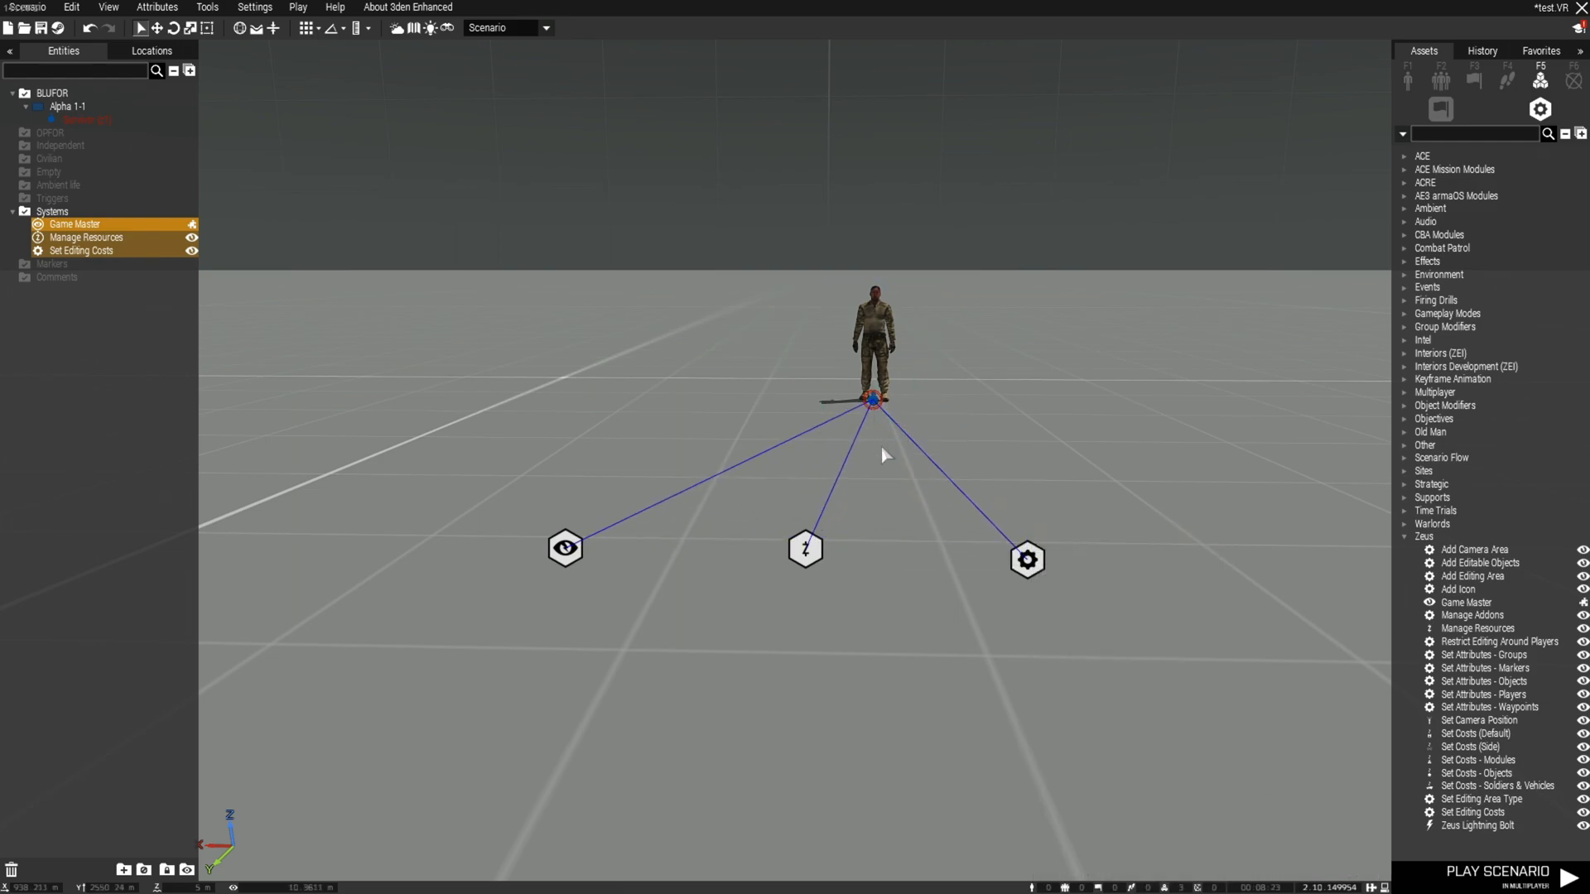
{"action": "left_click", "coordinate": [891, 461]}
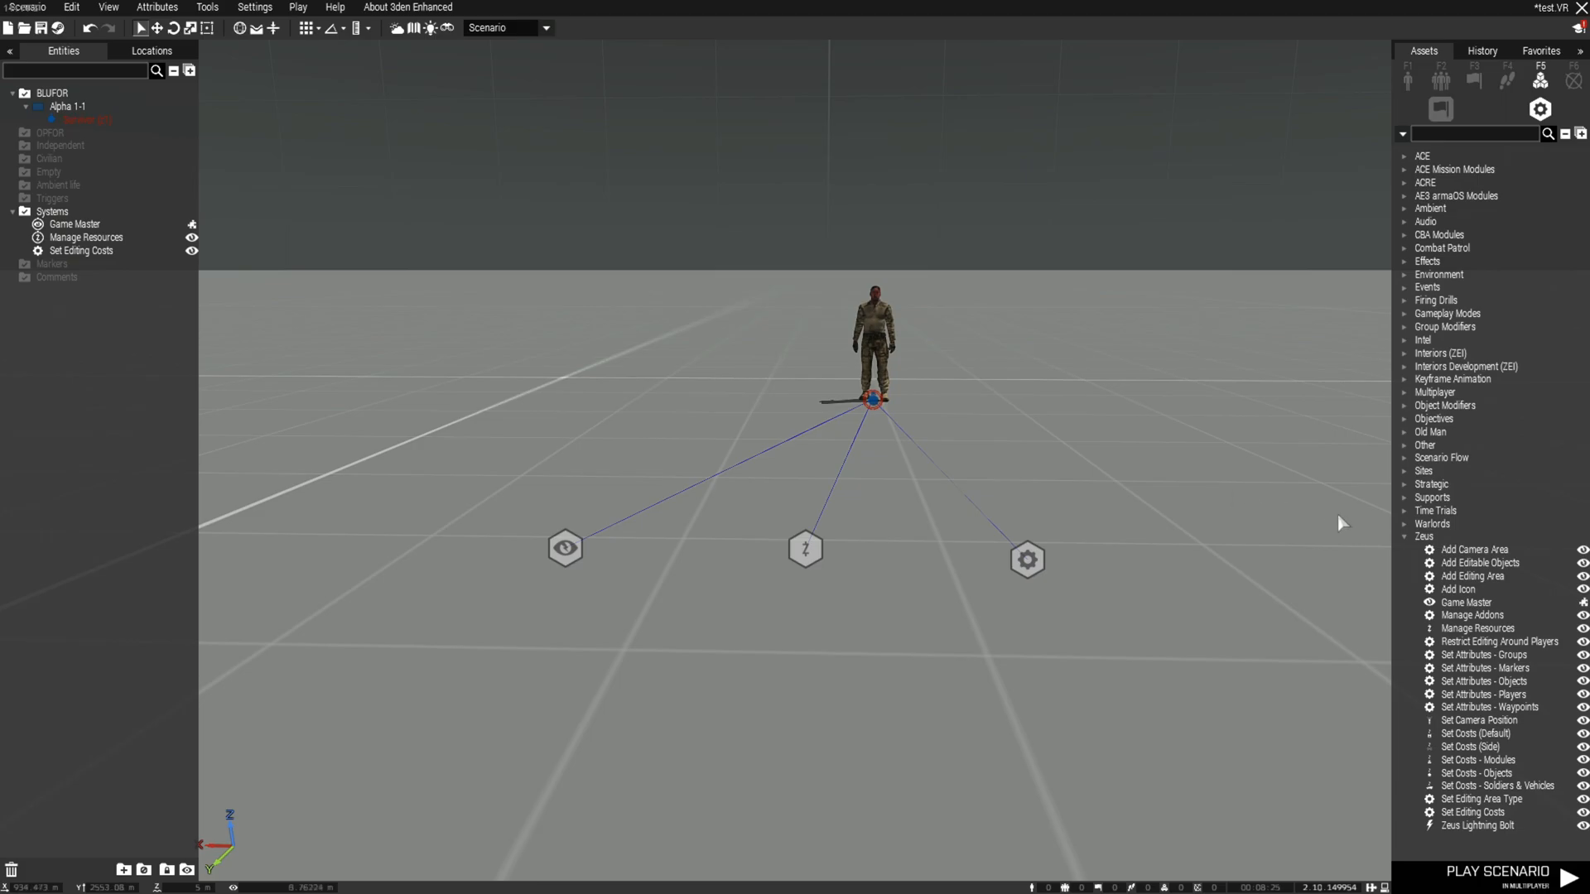
Start a multiplayer test of the scenario
{"action": "left_click", "coordinate": [1403, 538]}
{"action": "key", "text": "q"}
{"action": "right_click_drag", "start_coordinate": [1224, 430], "coordinate": [1236, 477]}
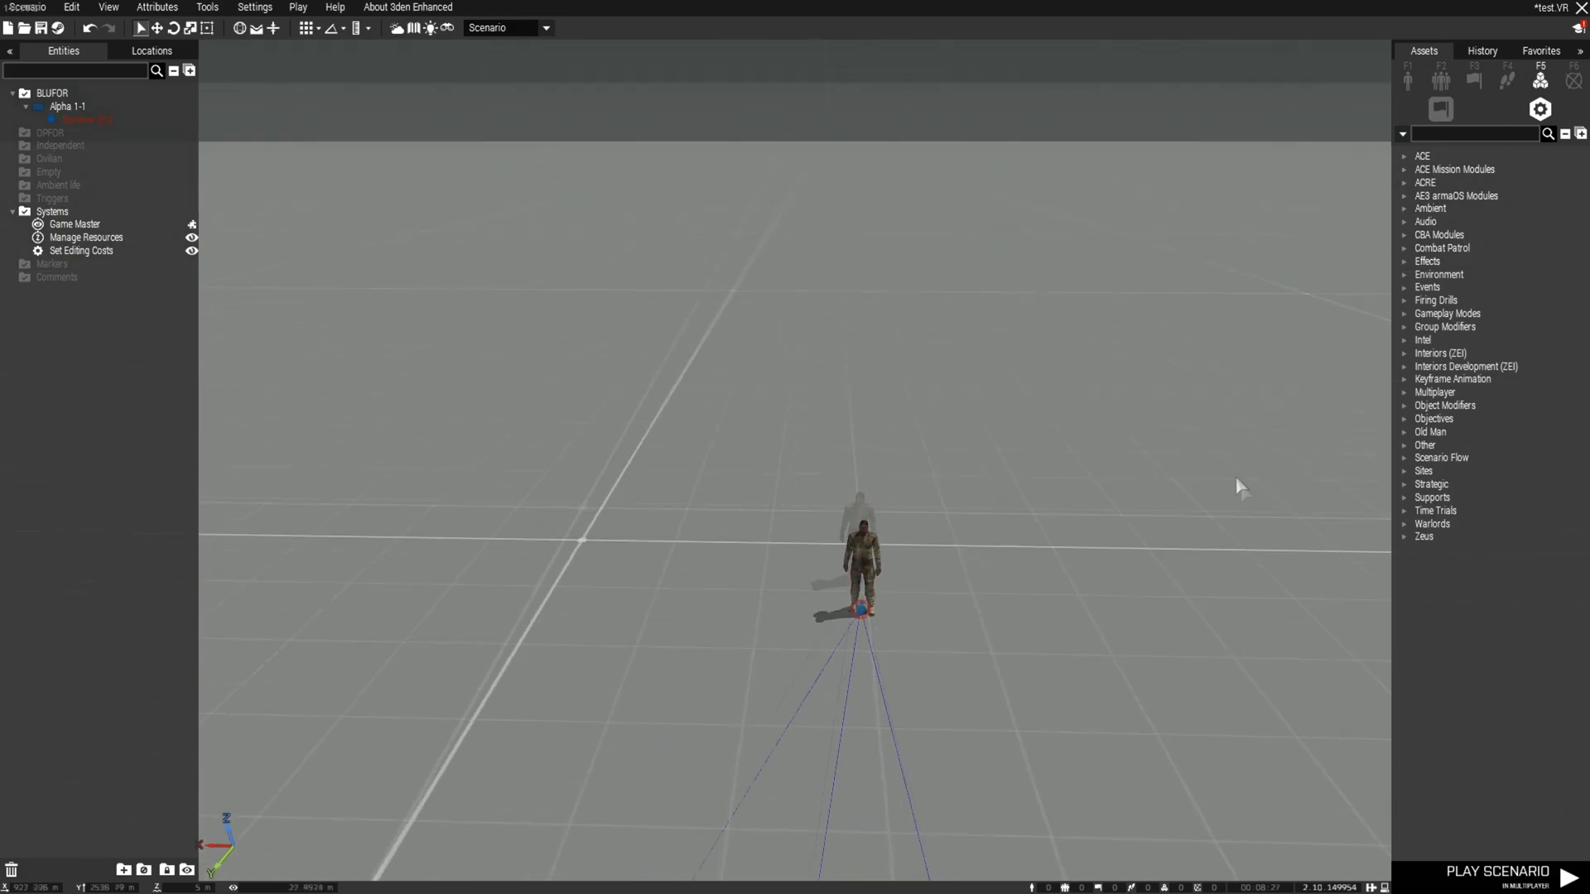
{"action": "left_click", "coordinate": [1497, 874]}
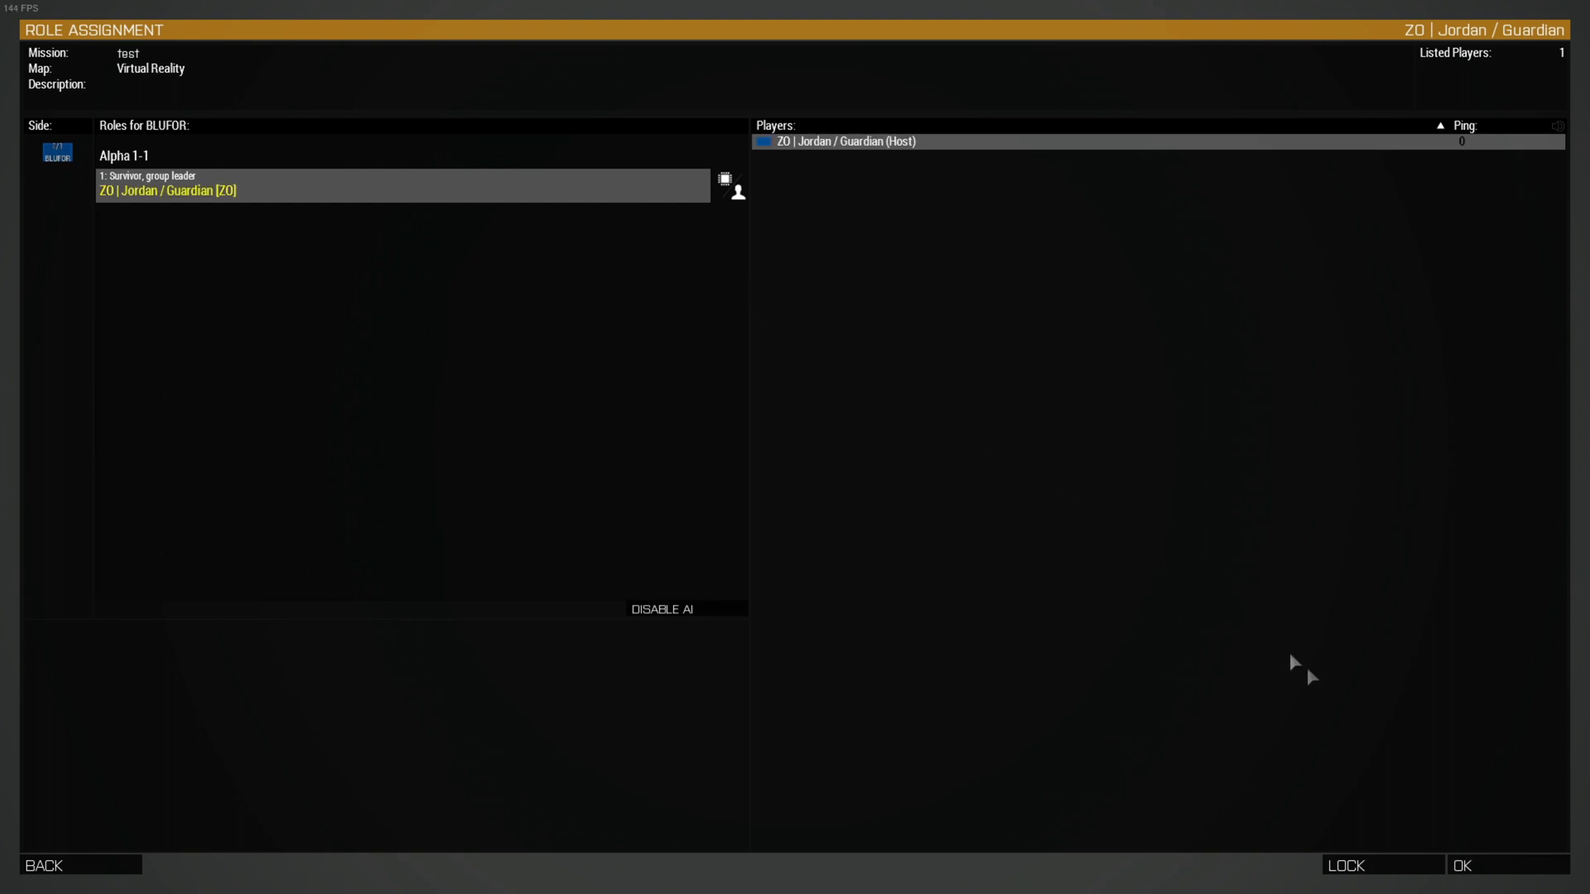
Confirm the Survivor role and skip the briefing to enter the mission
{"action": "left_click", "coordinate": [1487, 865]}
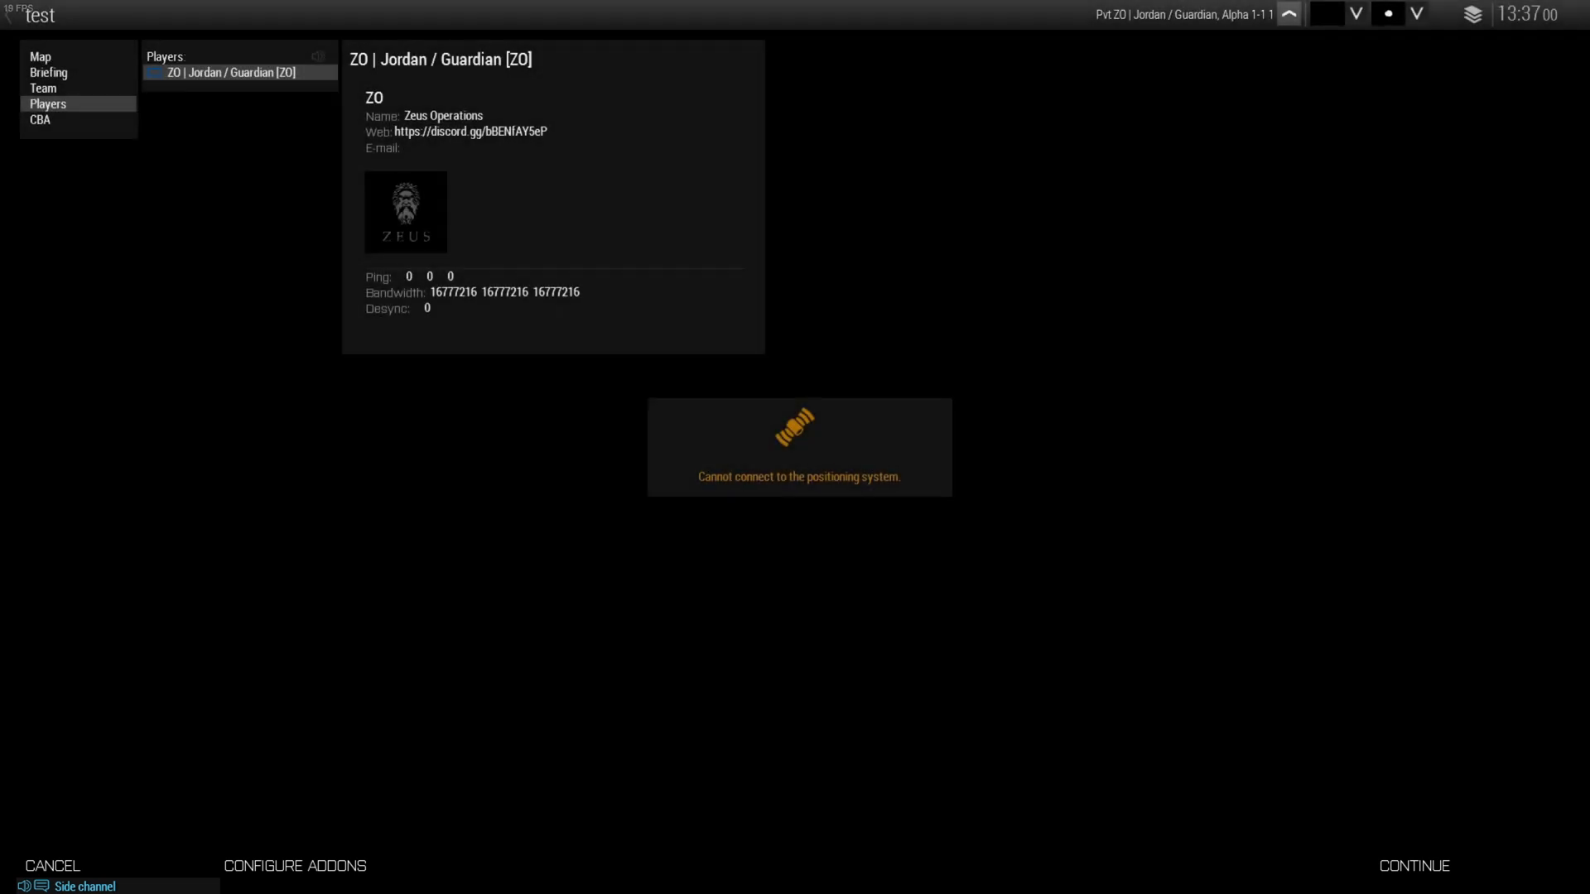
{"action": "left_click", "coordinate": [1439, 881]}
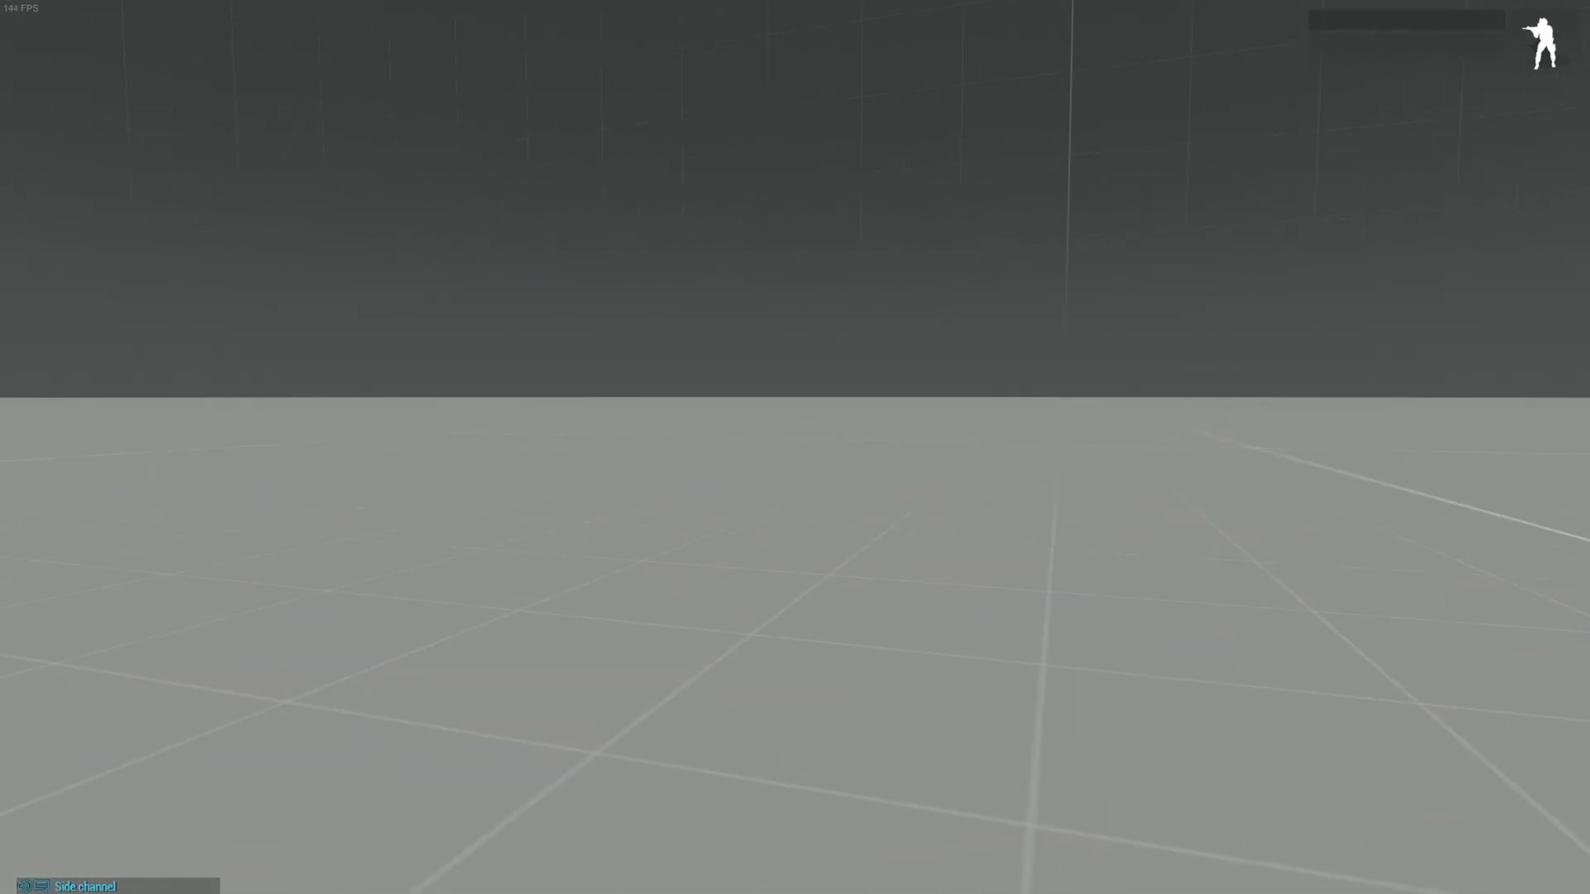
In Zeus, strike the soldier with a Zeus Lightning Bolt
{"action": "key", "text": "KP_Enter"}
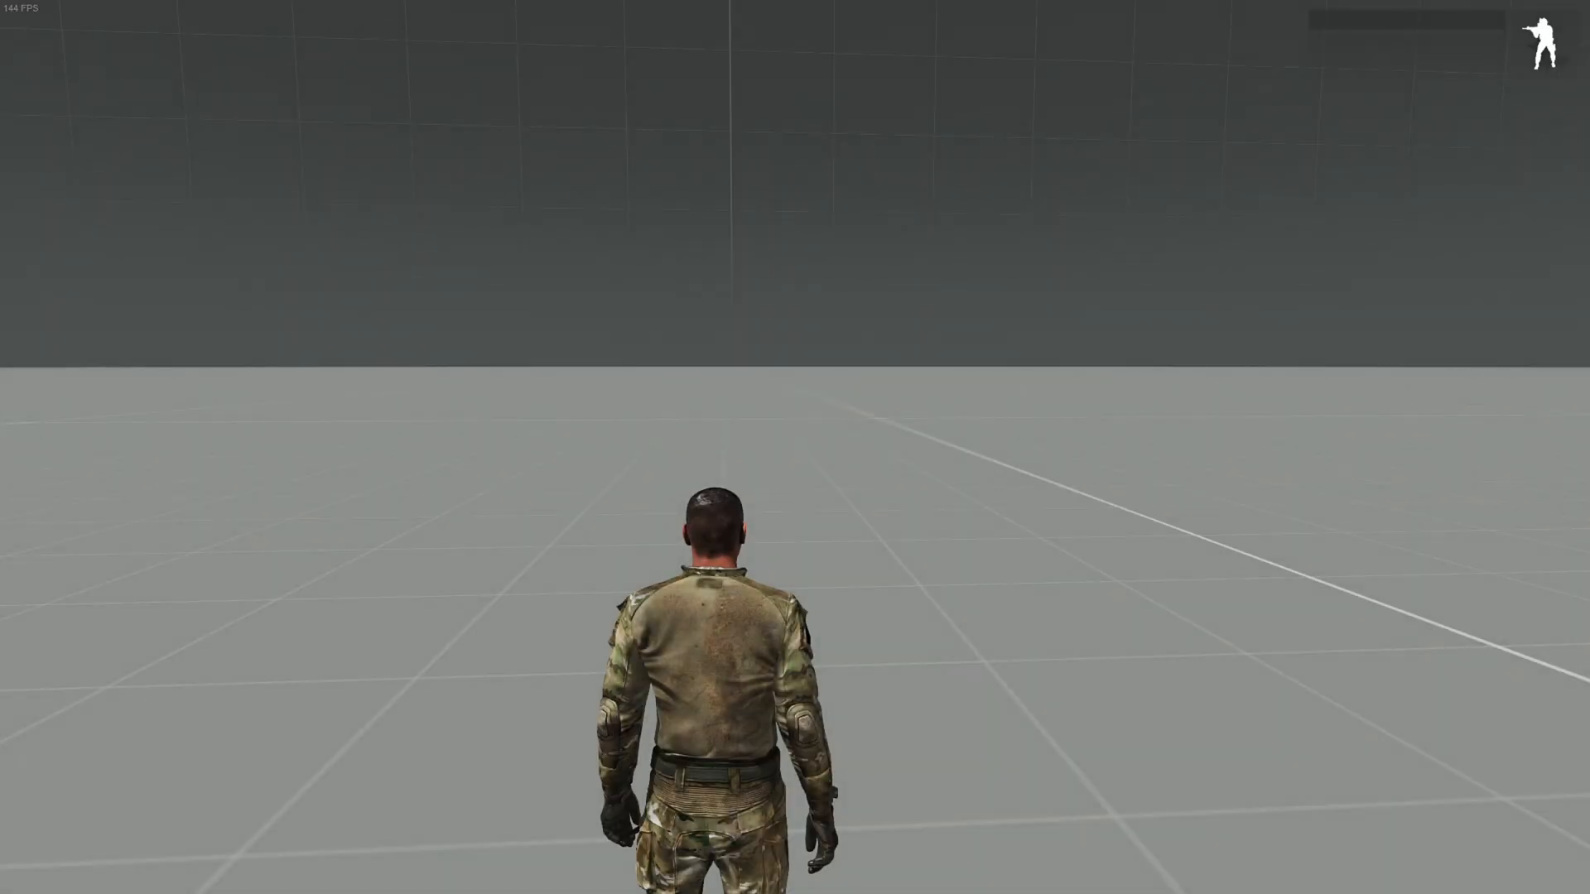
{"action": "key", "text": "y"}
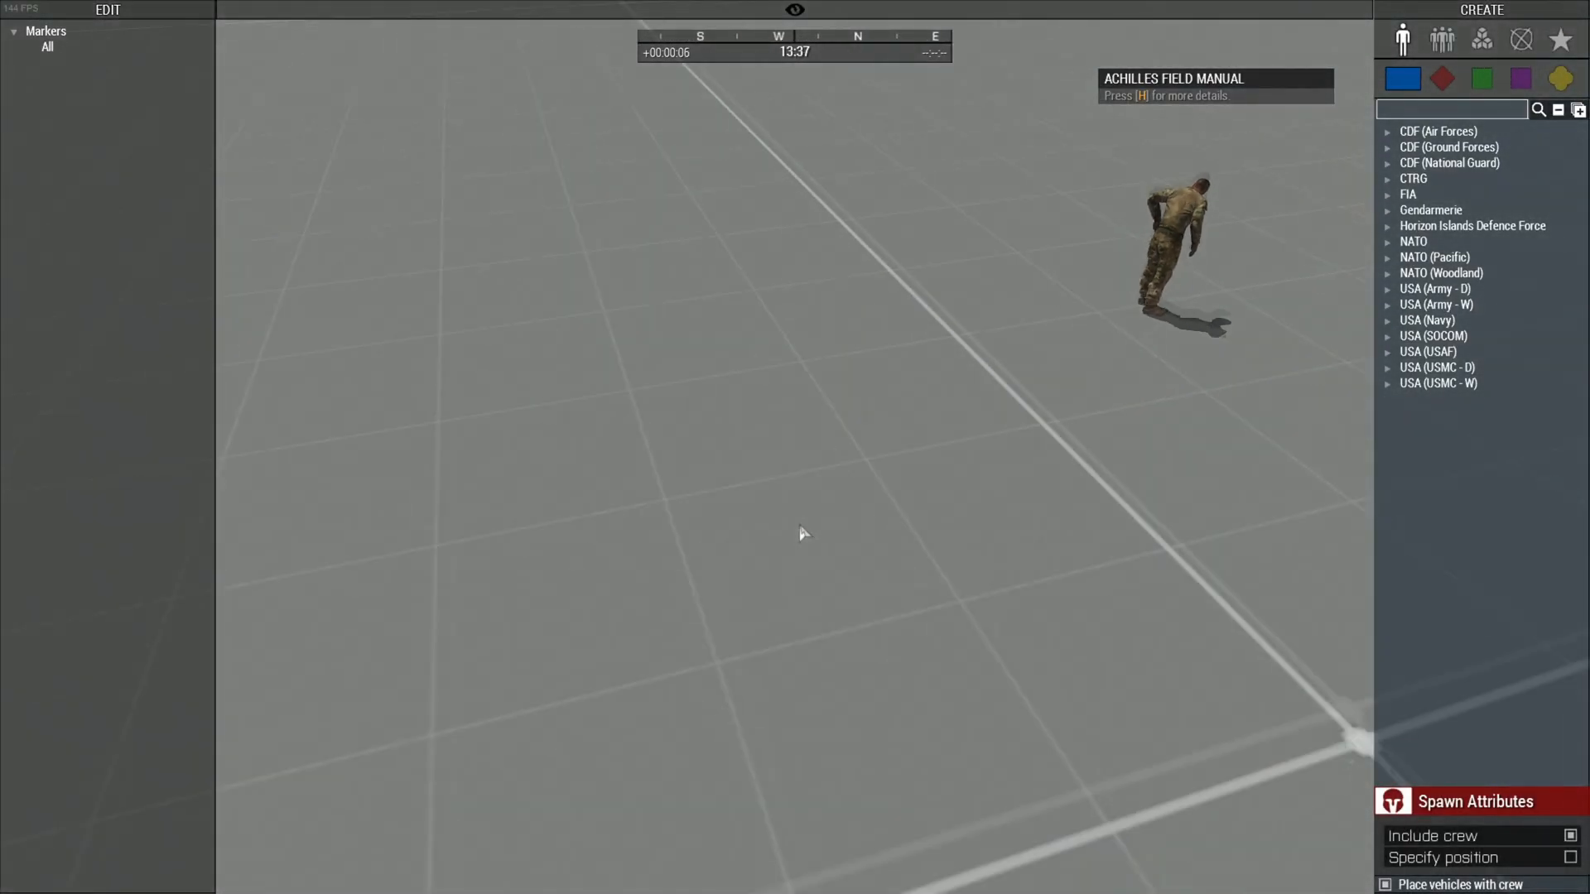
{"action": "right_click_drag", "start_coordinate": [801, 530], "coordinate": [348, 468]}
{"action": "key", "text": "d"}
{"action": "key", "text": "w"}
{"action": "key", "text": "d"}
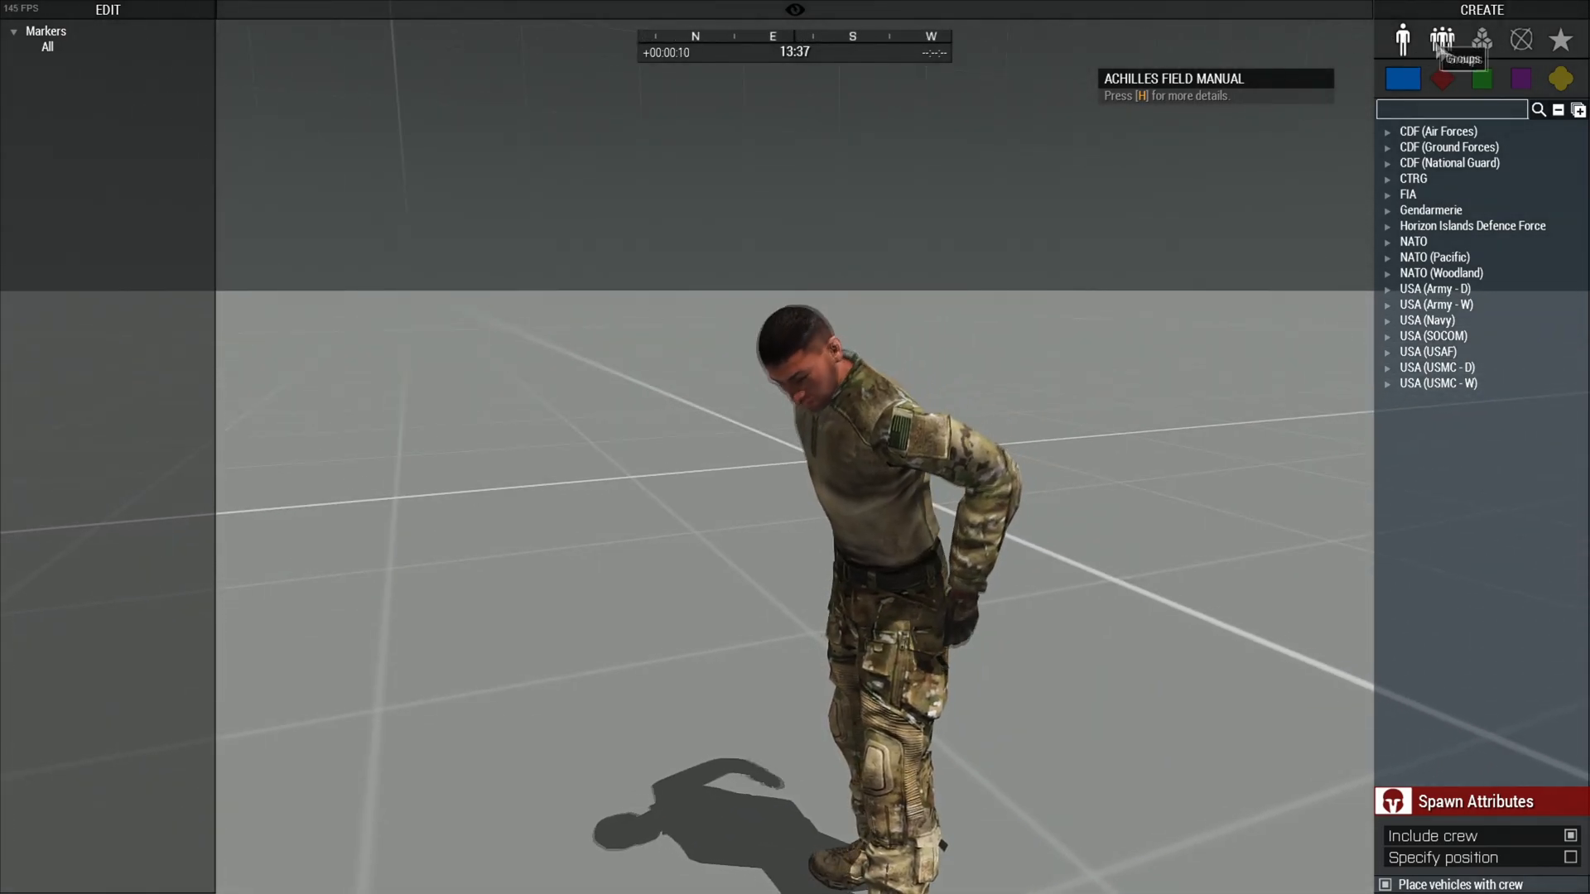
{"action": "left_click", "coordinate": [1482, 39]}
{"action": "key", "text": "s"}
{"action": "left_click", "coordinate": [1411, 540]}
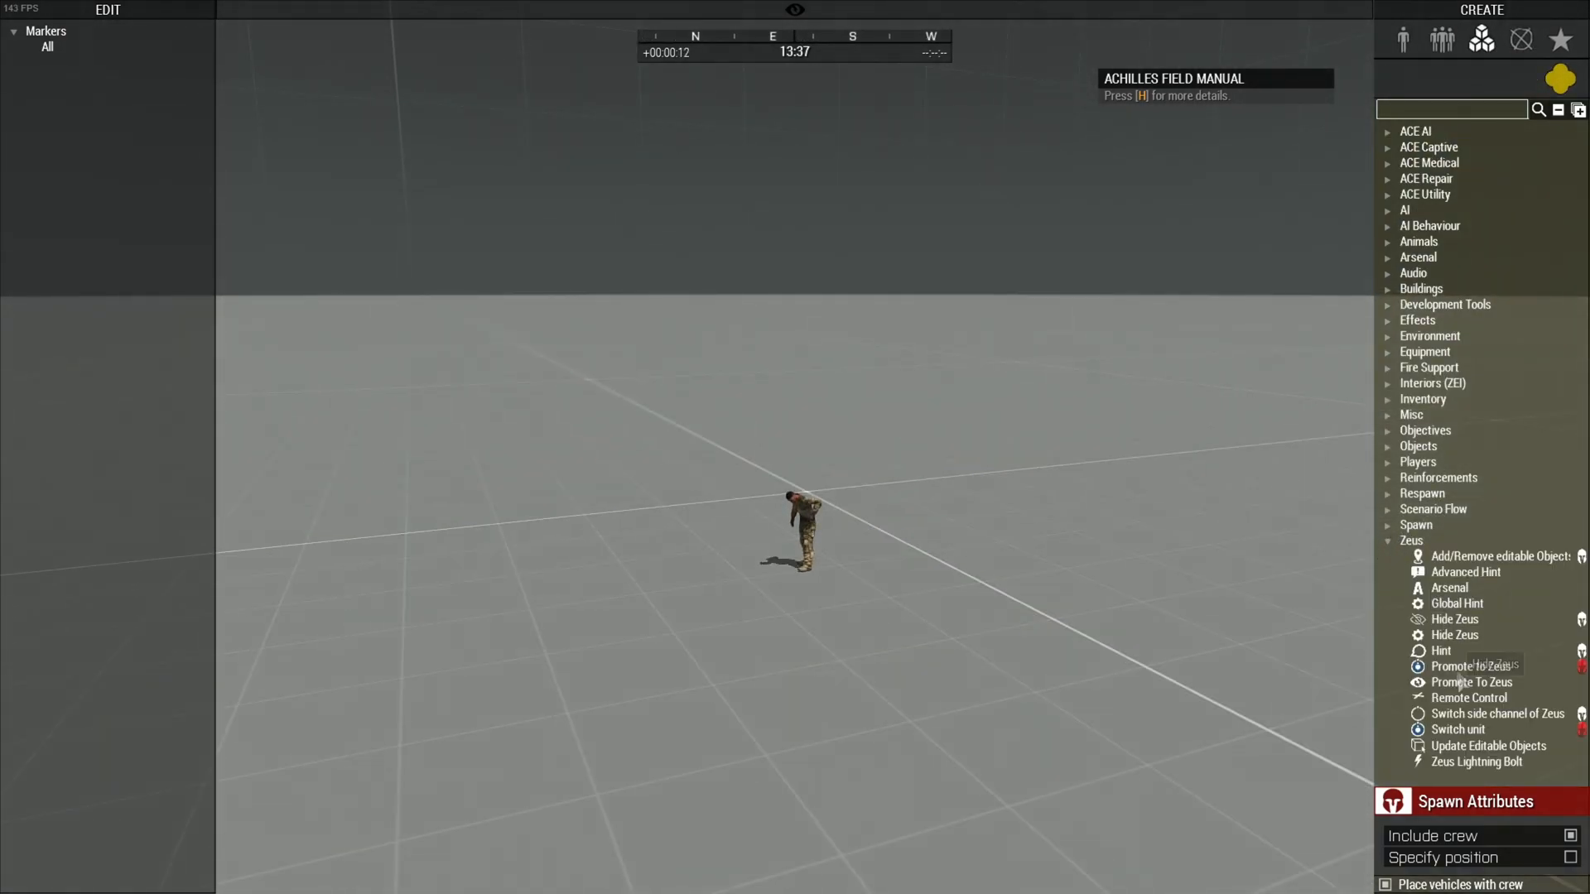
{"action": "left_click", "coordinate": [1477, 762]}
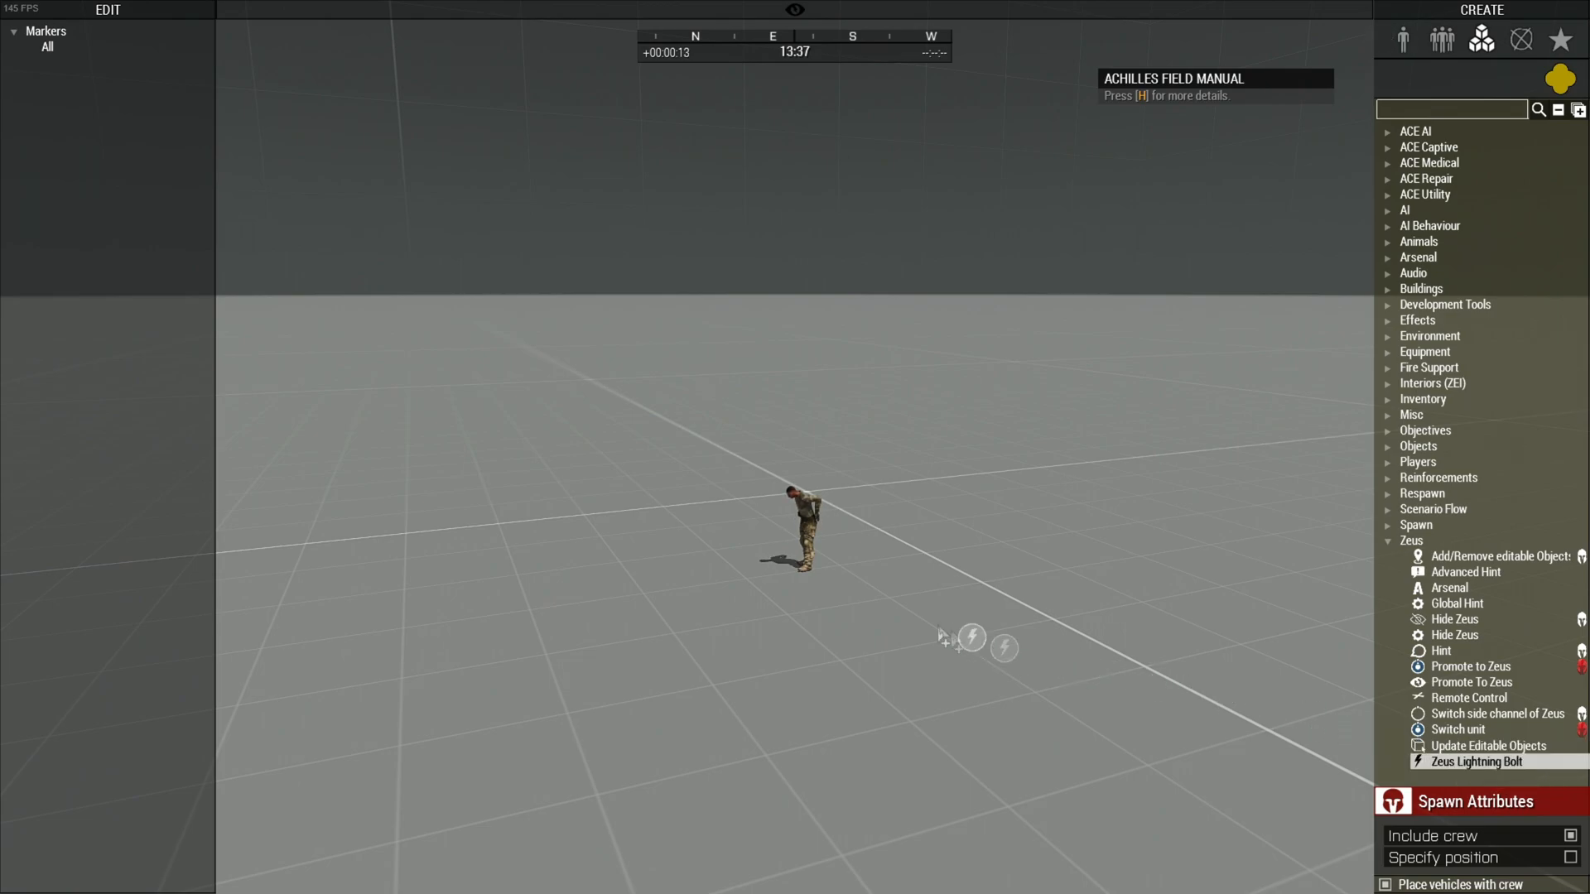
{"action": "left_click", "coordinate": [796, 570]}
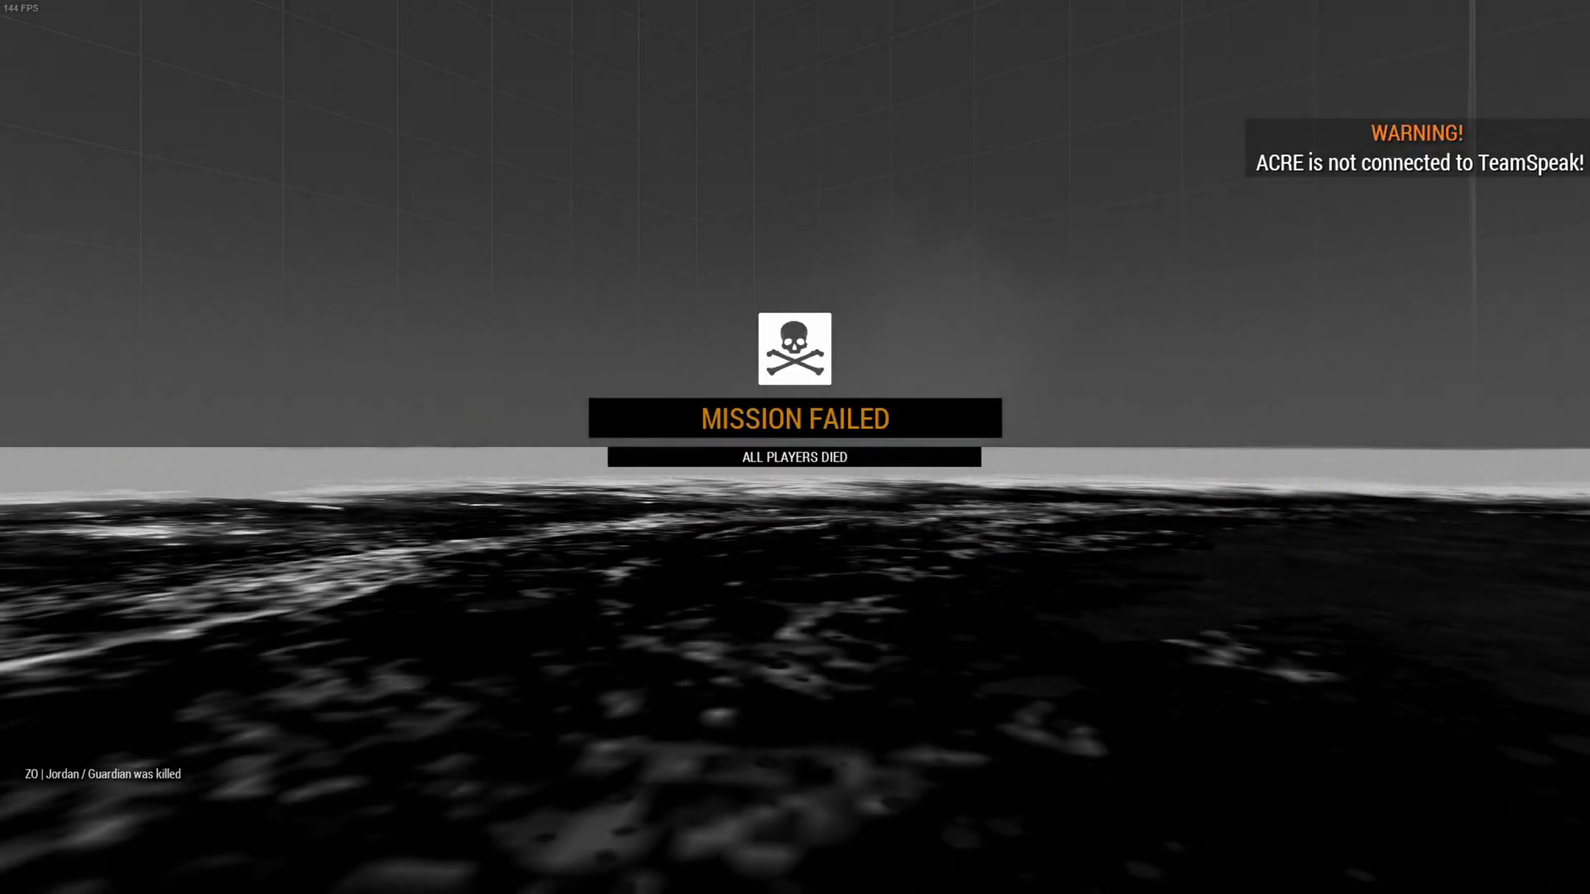
Abort the failed mission and return to the Eden Editor
{"action": "key", "text": "Escape"}
{"action": "left_click", "coordinate": [207, 823]}
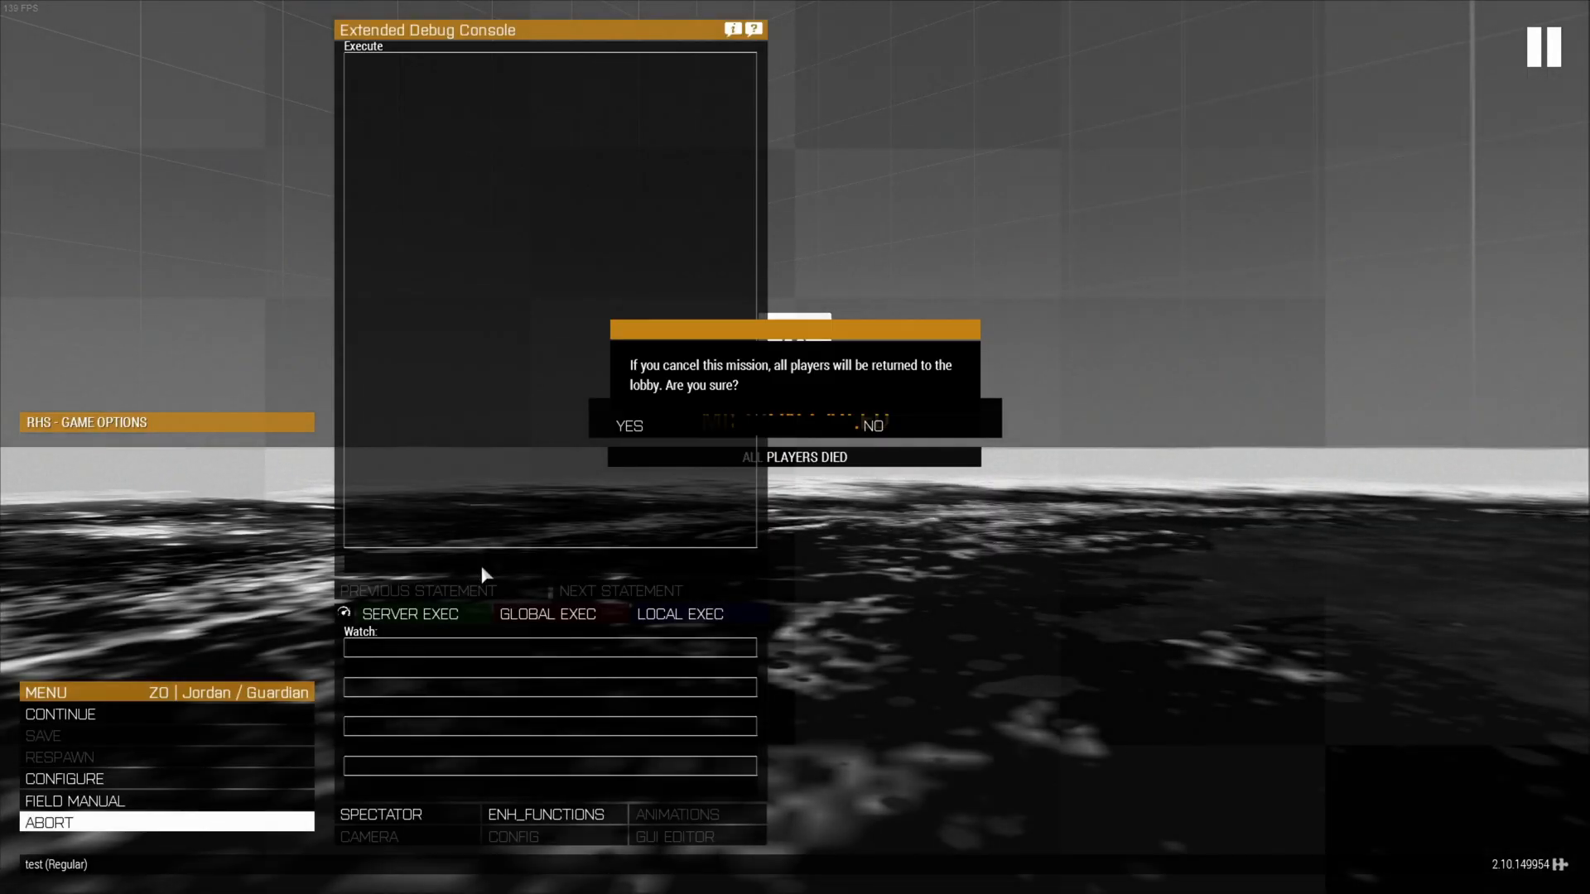
{"action": "left_click", "coordinate": [655, 426]}
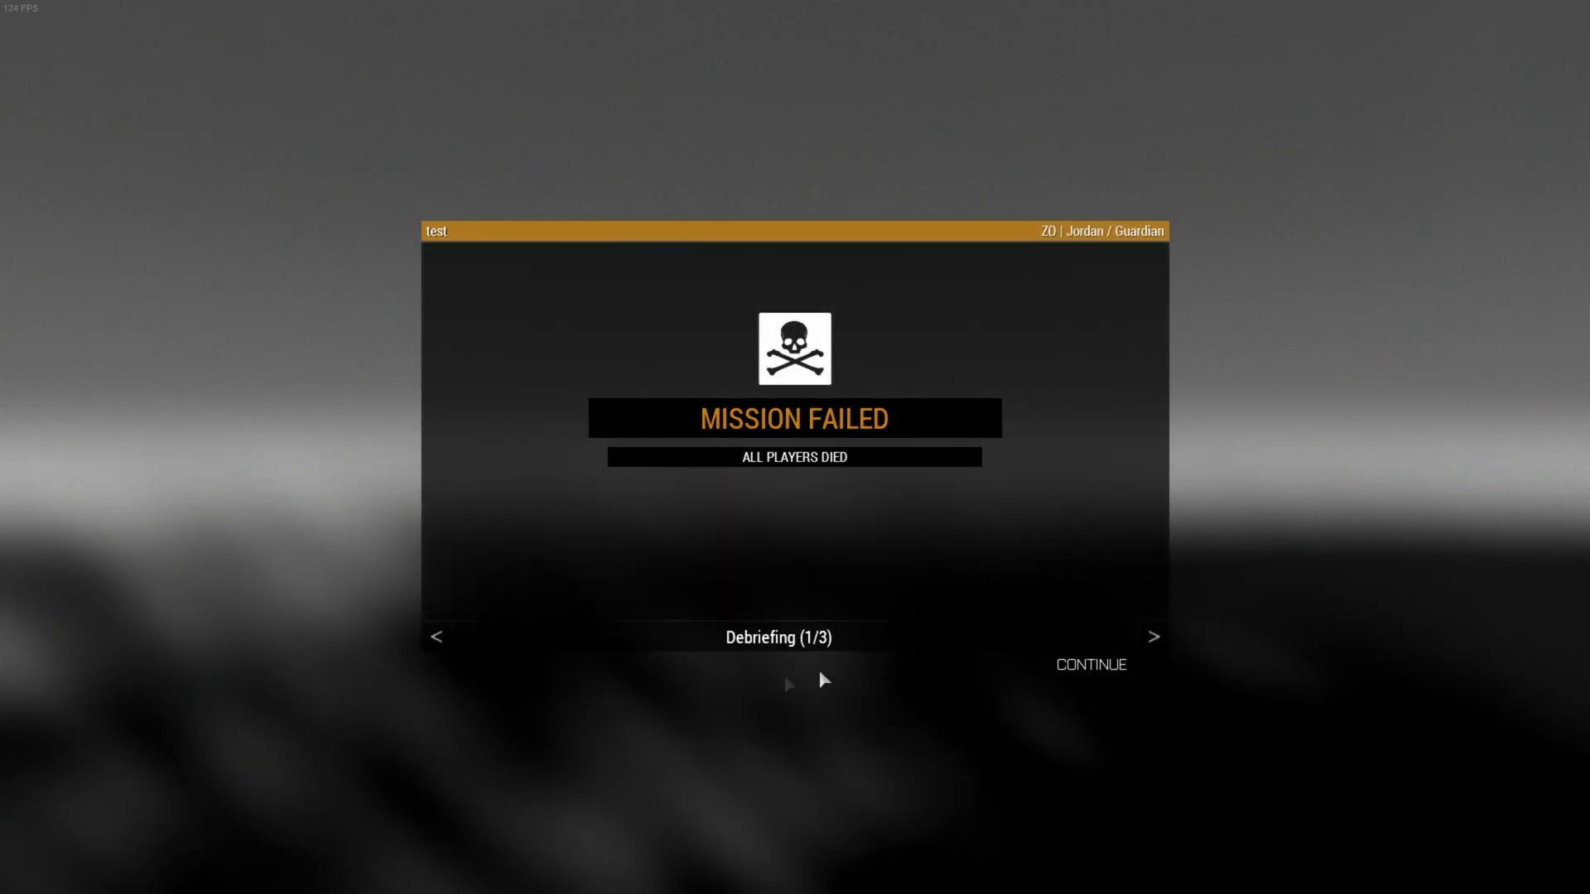
{"action": "key", "text": "Escape"}
{"action": "left_click", "coordinate": [108, 872]}
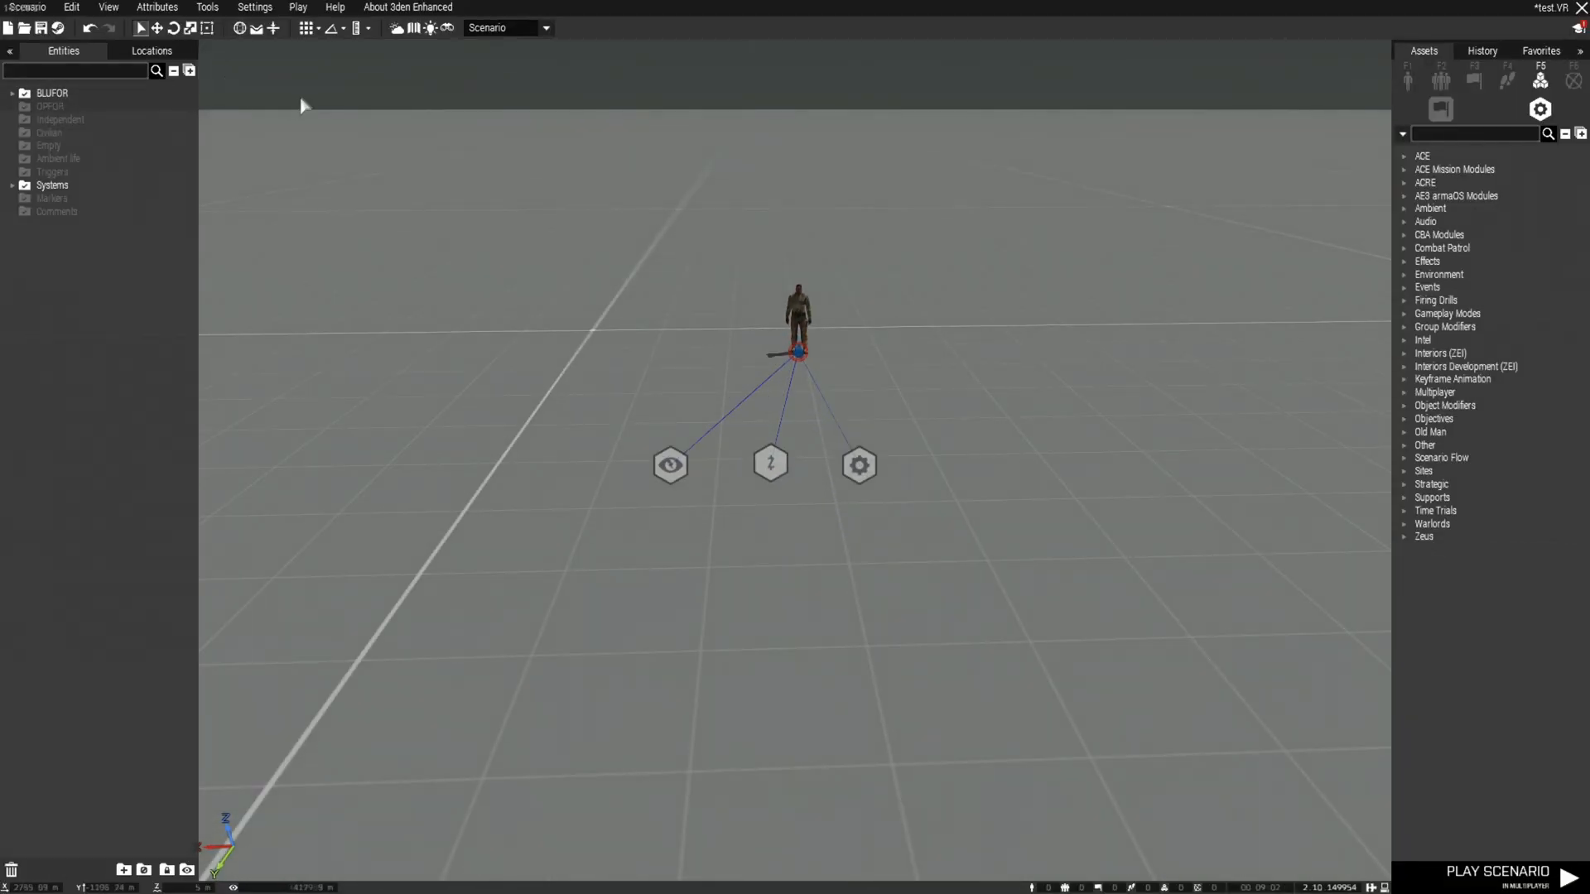
Review the scenario's General attributes with Editable Objects (Zeus) ticked and confirm with OK
{"action": "left_click", "coordinate": [257, 15]}
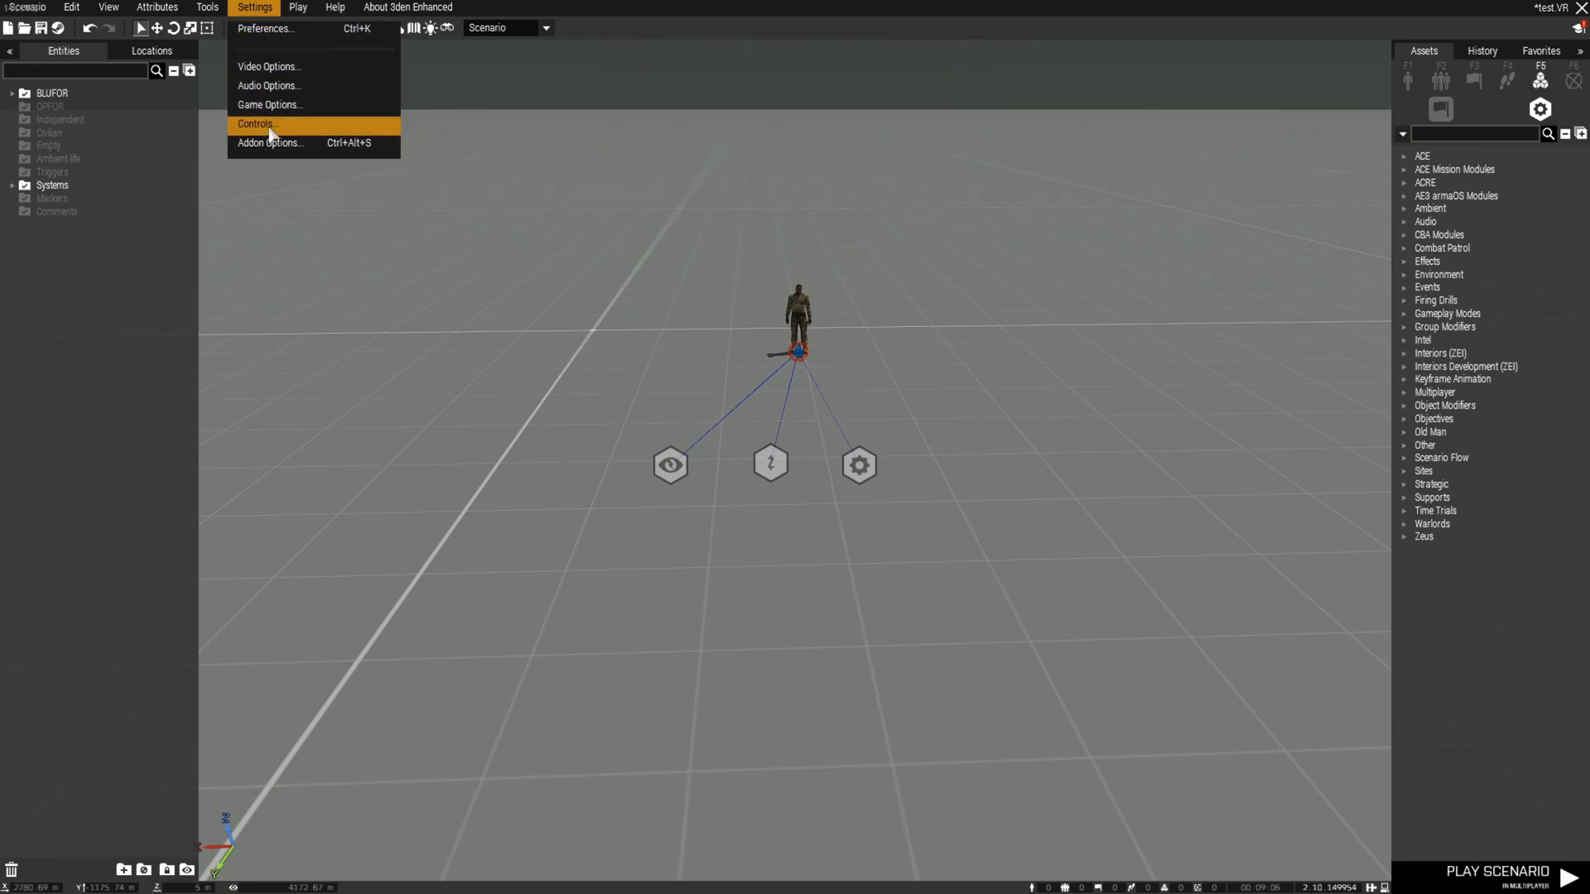
{"action": "mouse_move", "coordinate": [157, 7]}
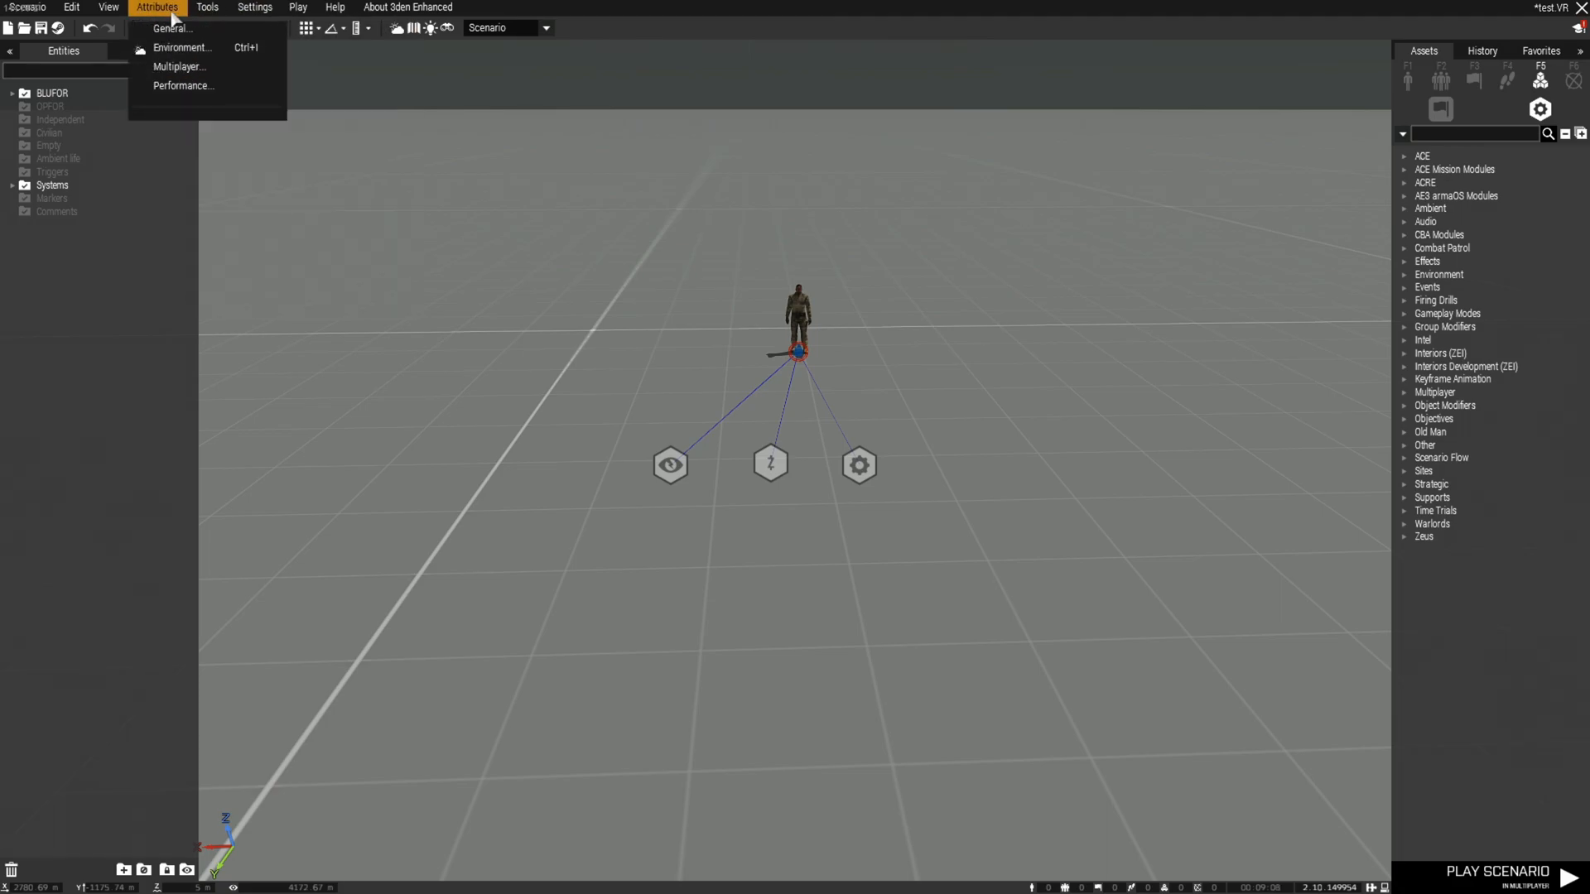
{"action": "left_click", "coordinate": [176, 32]}
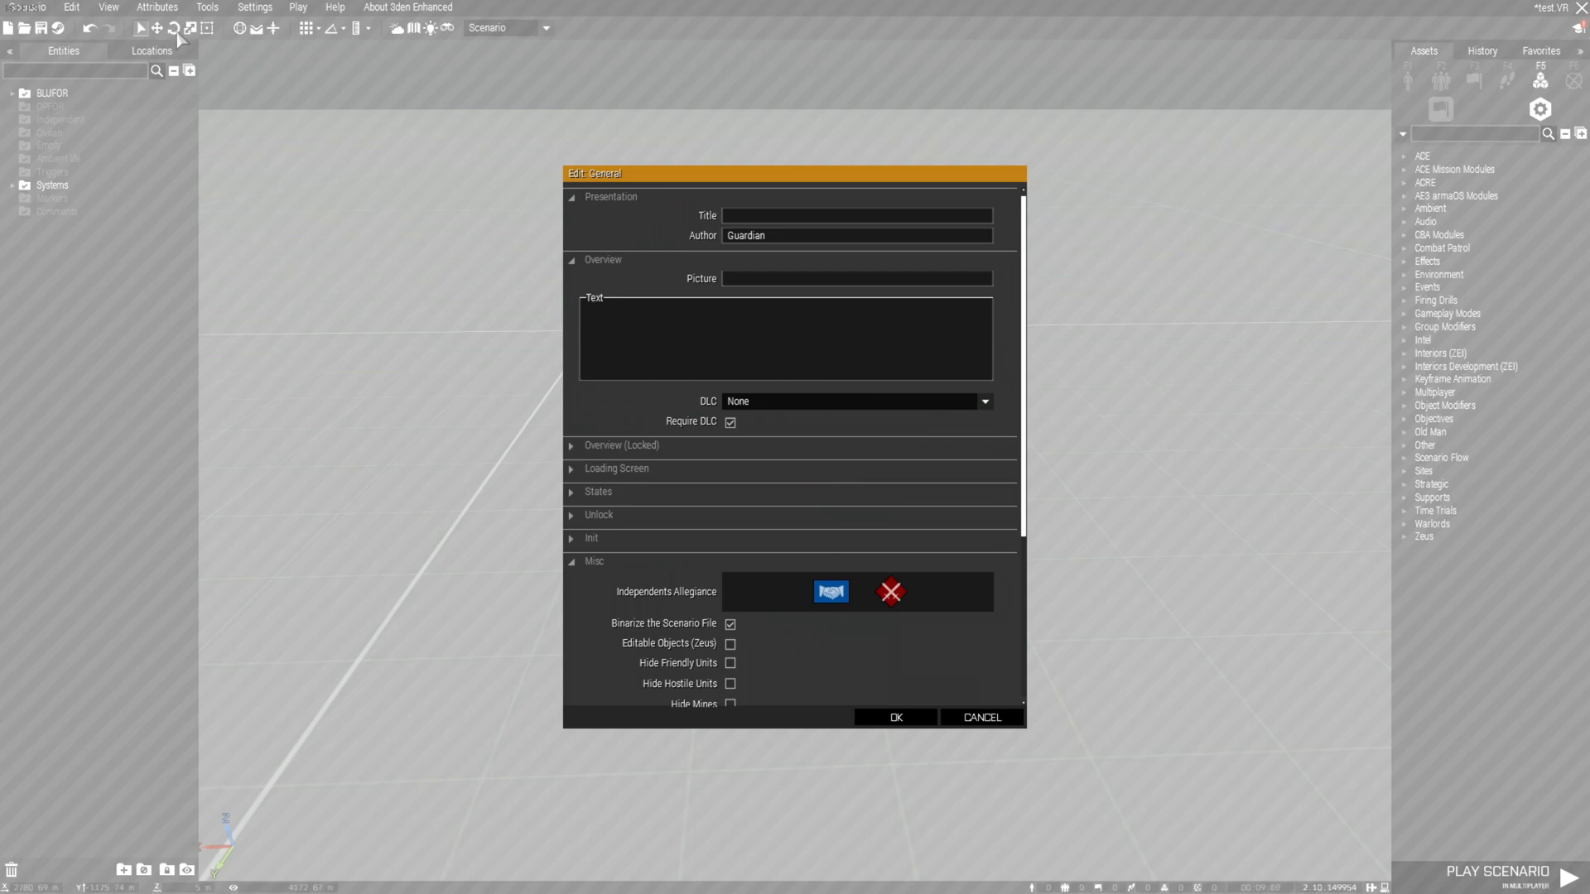
{"action": "mouse_move", "coordinate": [688, 643]}
{"action": "left_click", "coordinate": [896, 718]}
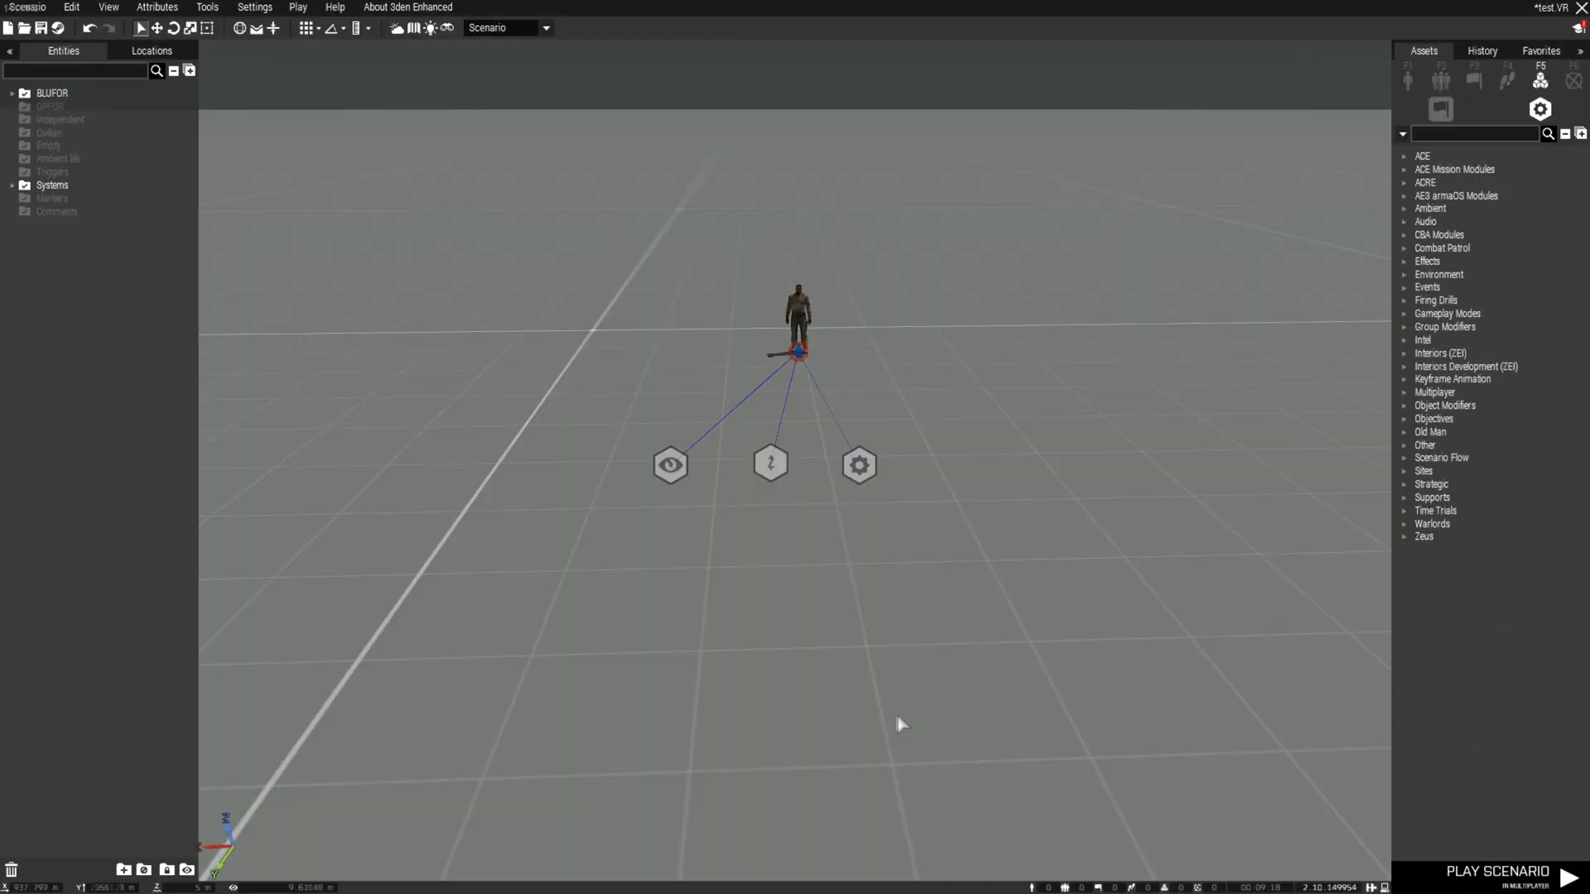
{"action": "left_click", "coordinate": [170, 10]}
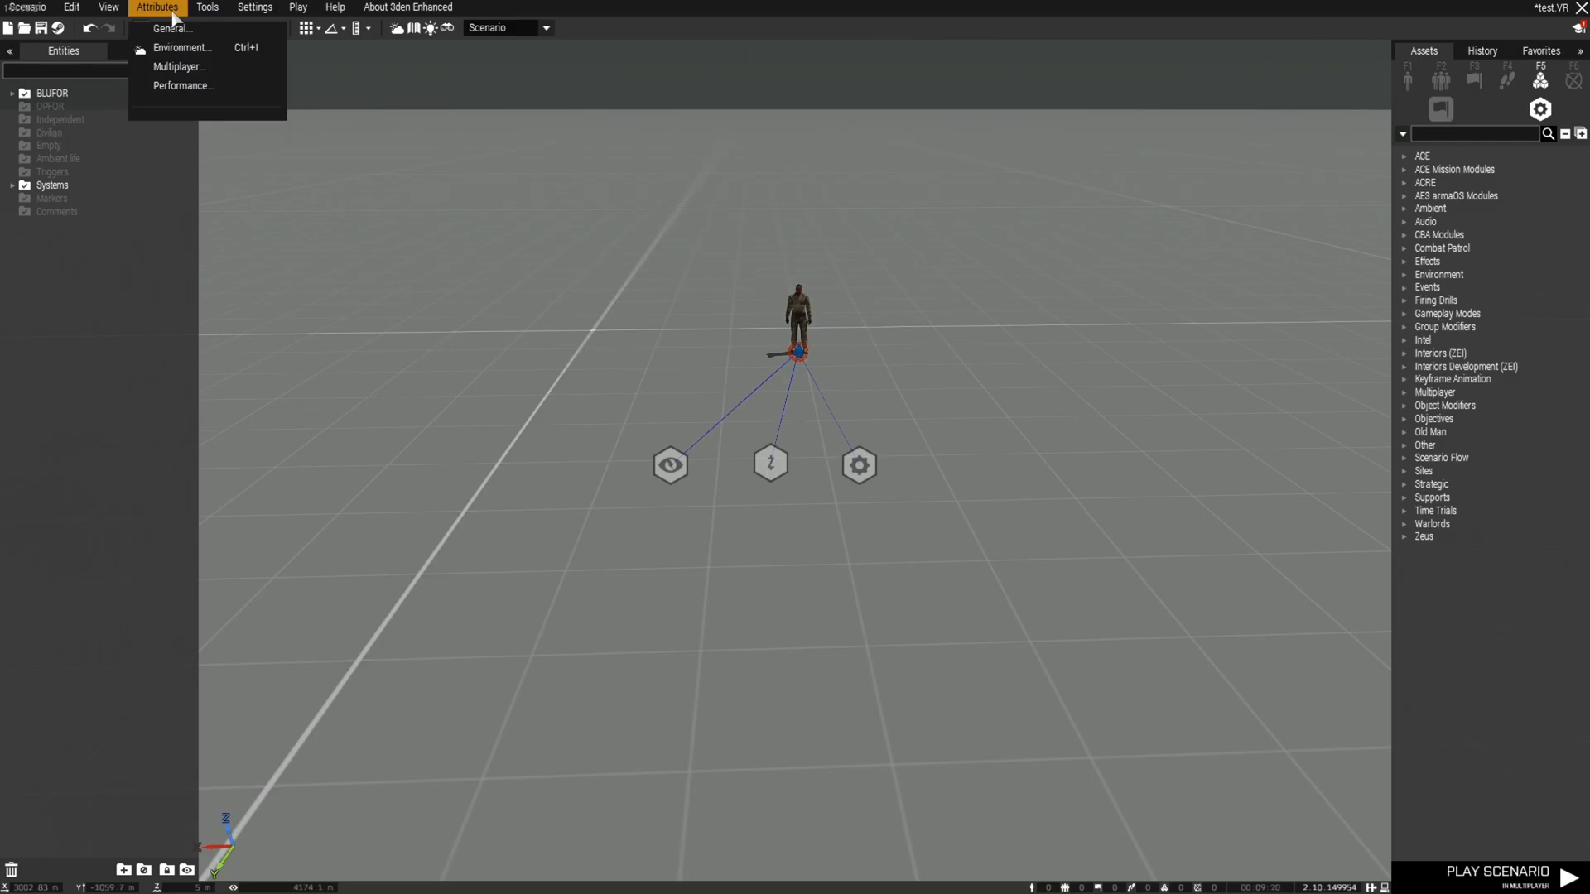
Set Multiplayer attributes to Respawn on Custom Position, 10-second respawn delay and game type Zeus
{"action": "left_click", "coordinate": [188, 68]}
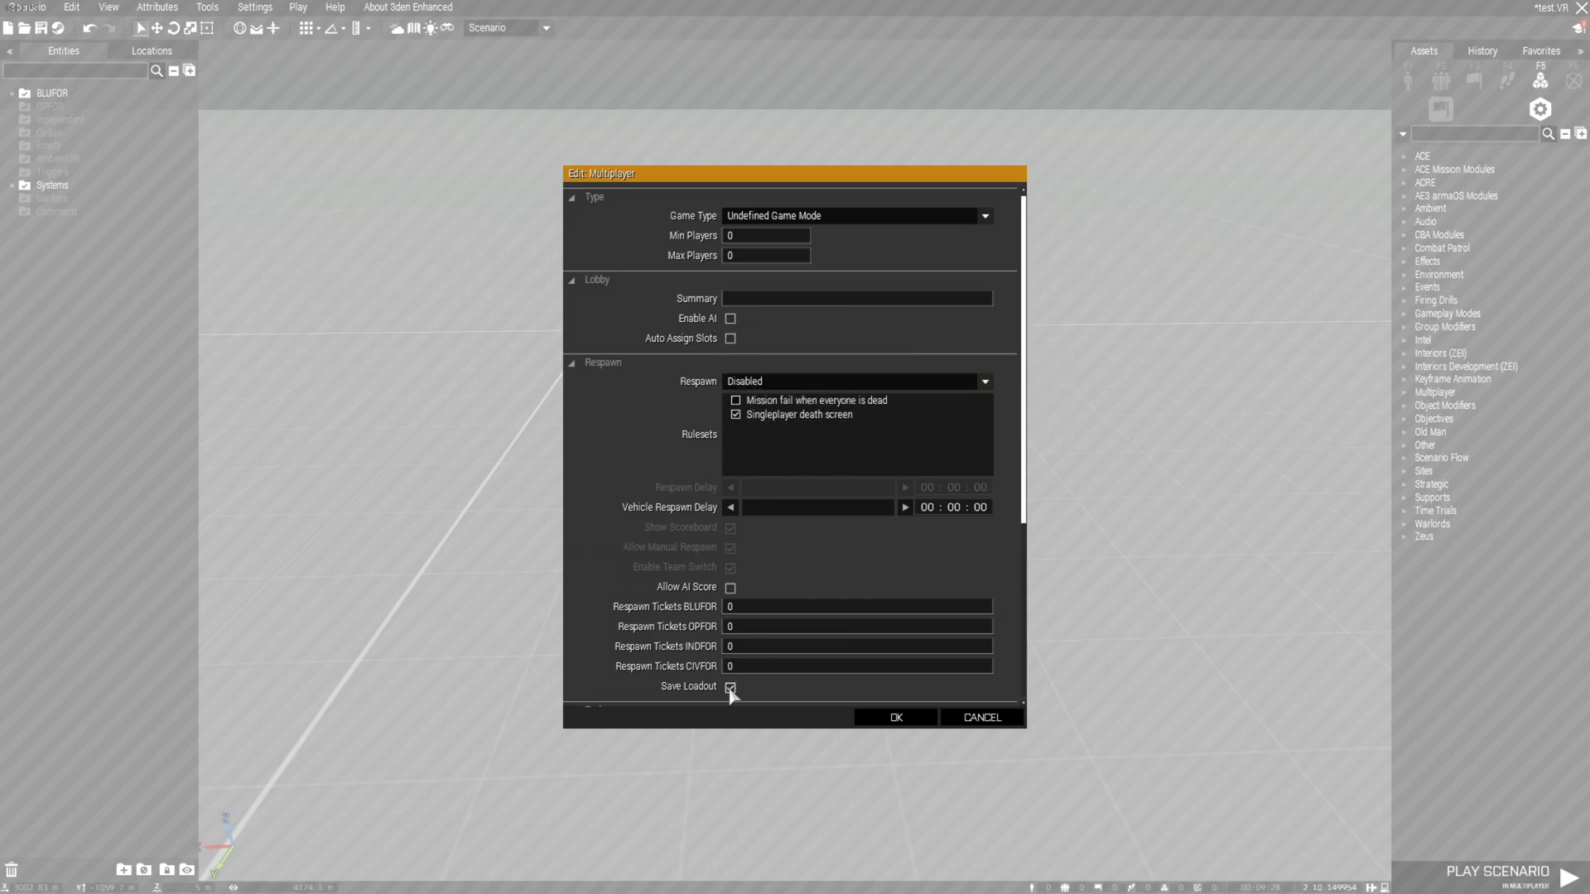
{"action": "left_click", "coordinate": [780, 382]}
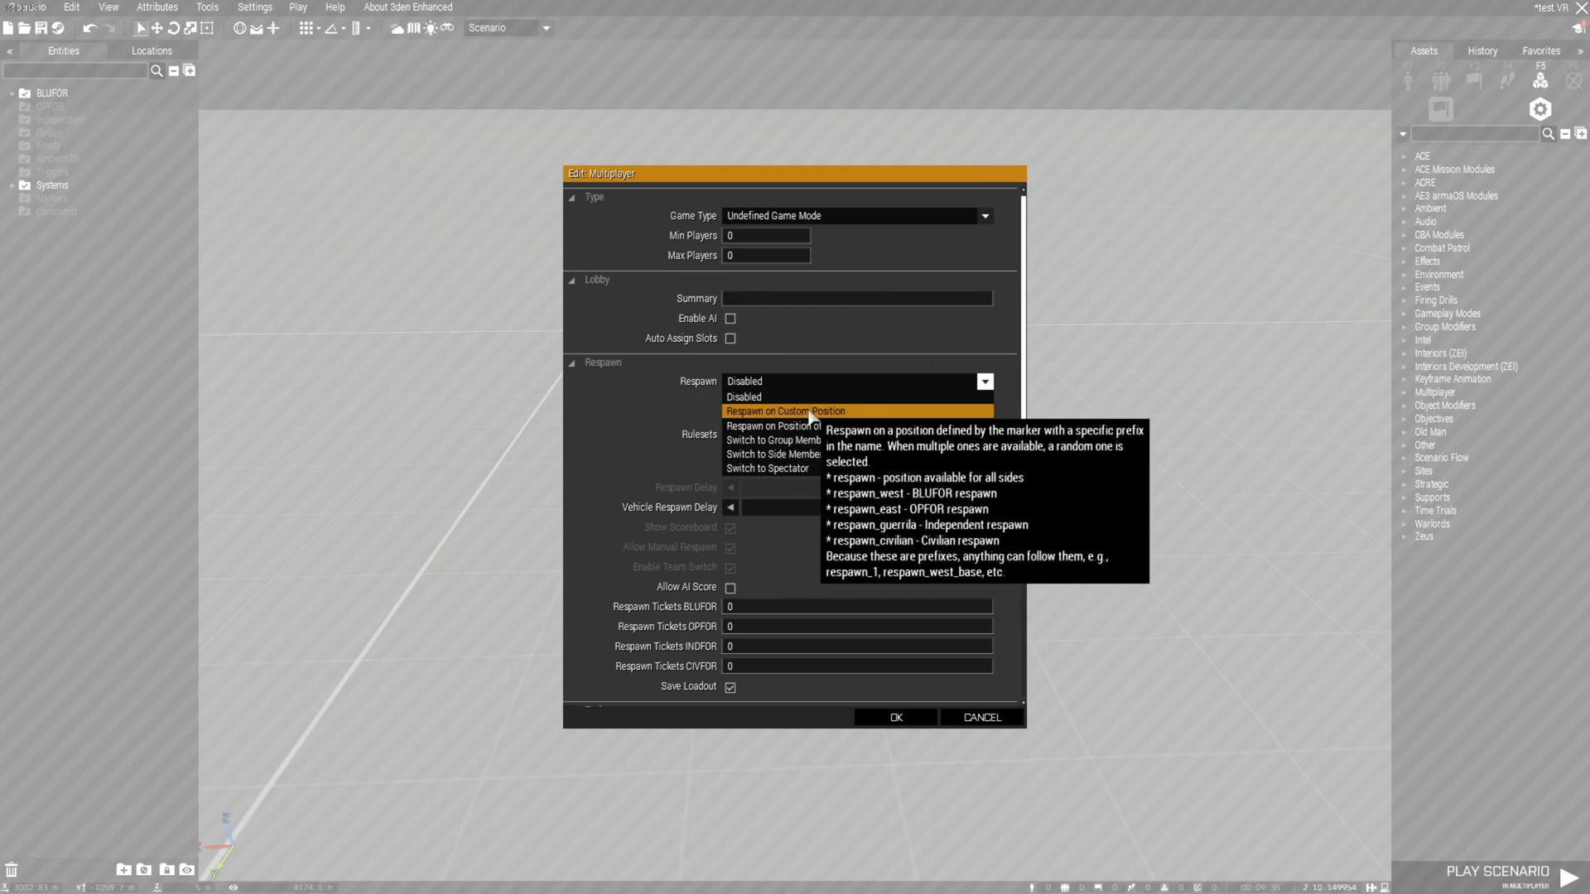
{"action": "left_click", "coordinate": [901, 411]}
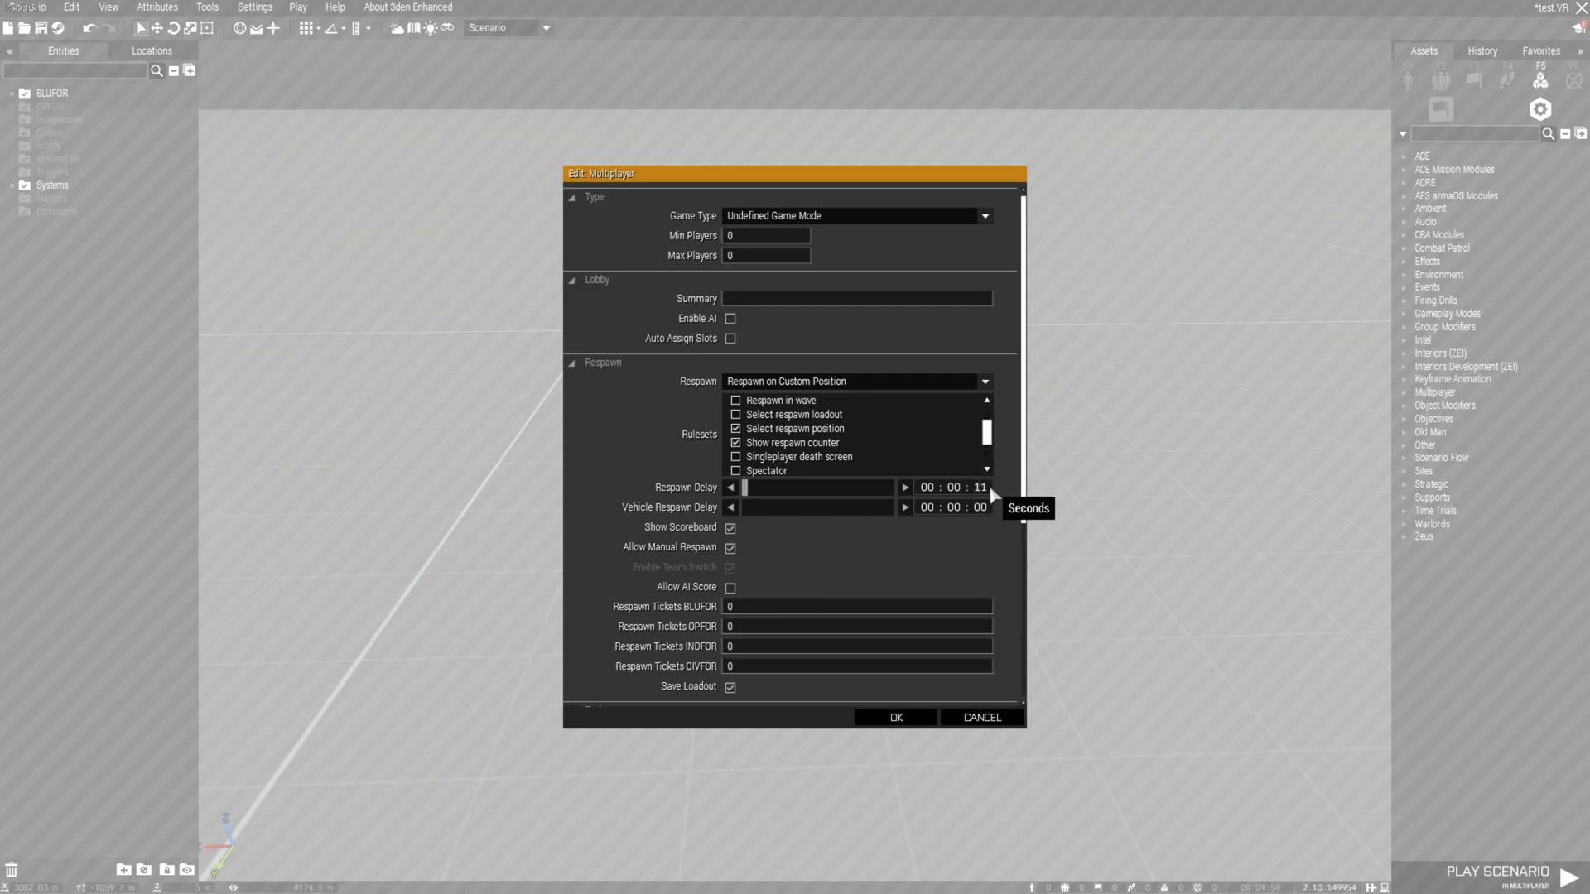
{"action": "type", "text": "0"}
{"action": "left_click", "coordinate": [984, 216]}
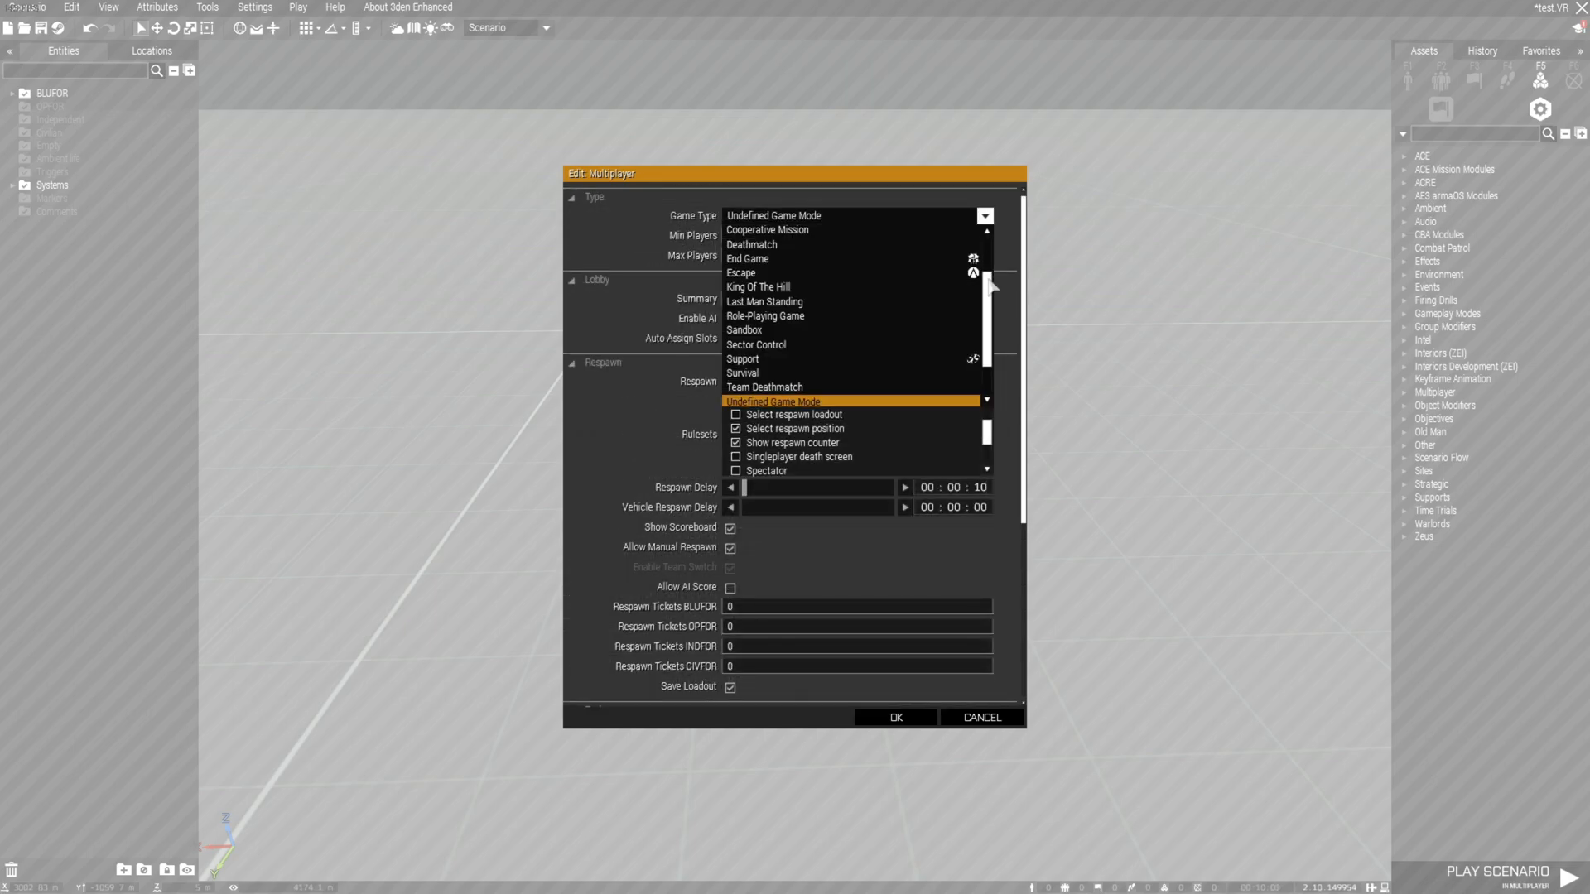
{"action": "left_click", "coordinate": [923, 399]}
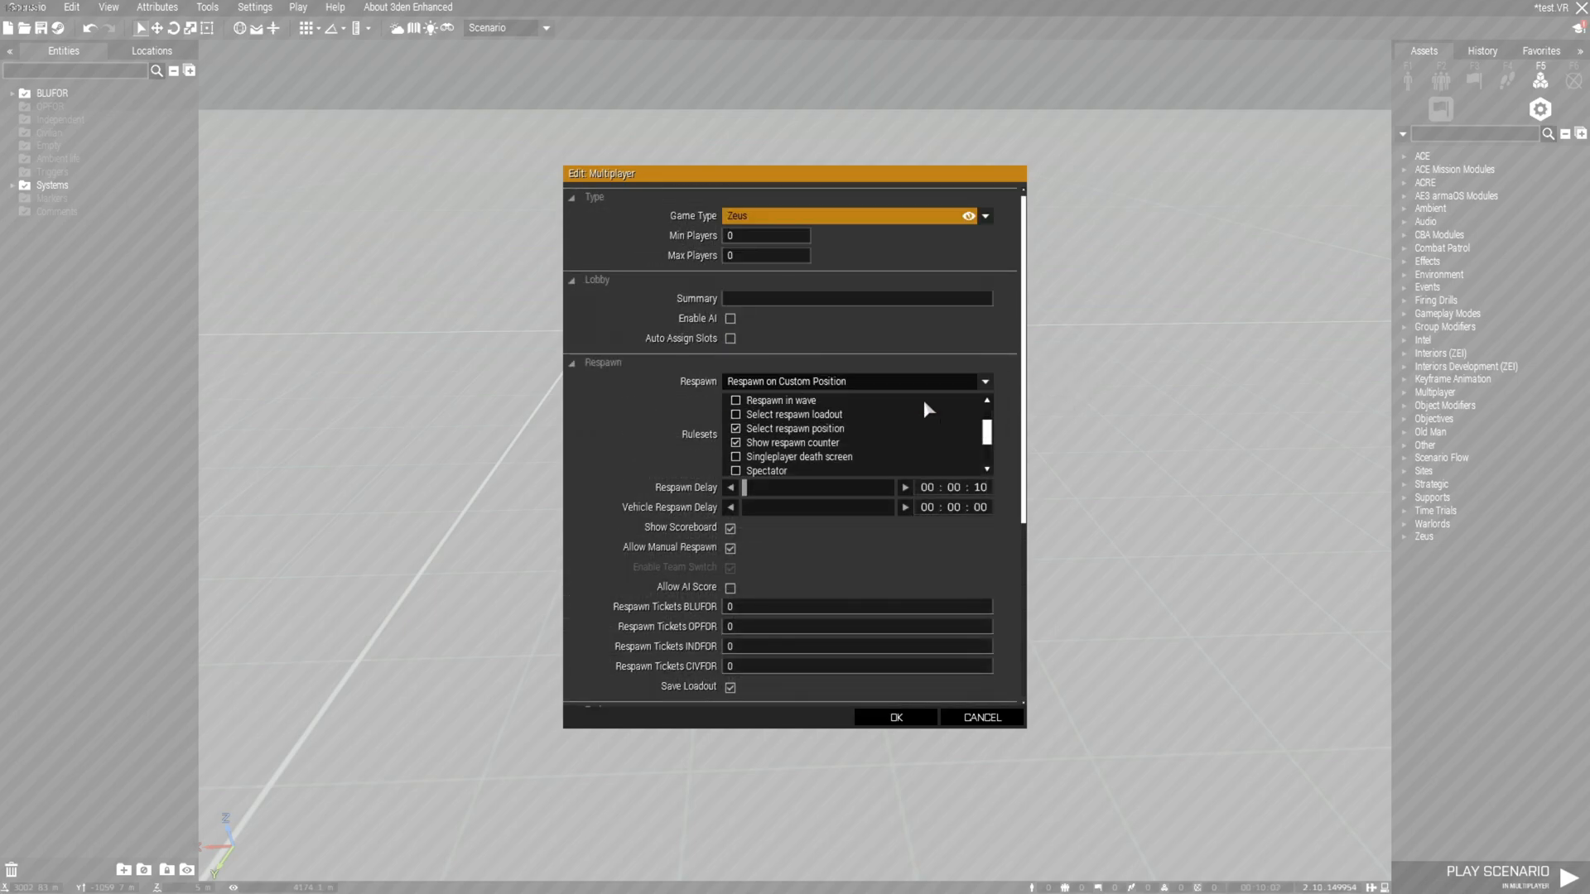
{"action": "left_click", "coordinate": [900, 714]}
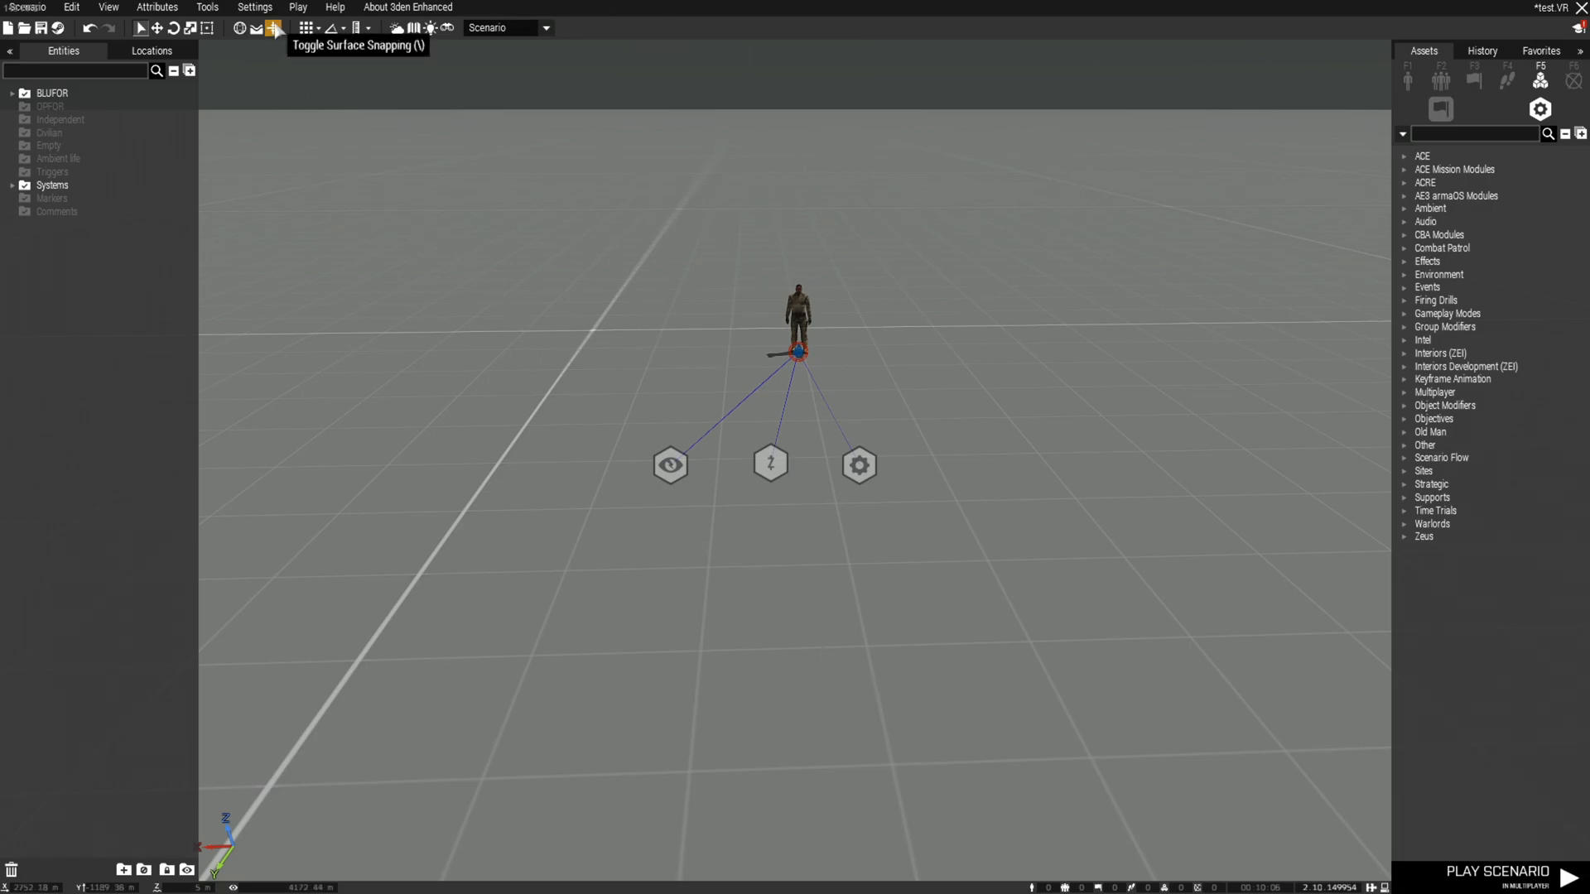
{"action": "left_click", "coordinate": [255, 7]}
Switch the game difficulty to the Custom preset and lower the AI skill slider
{"action": "left_click", "coordinate": [273, 143]}
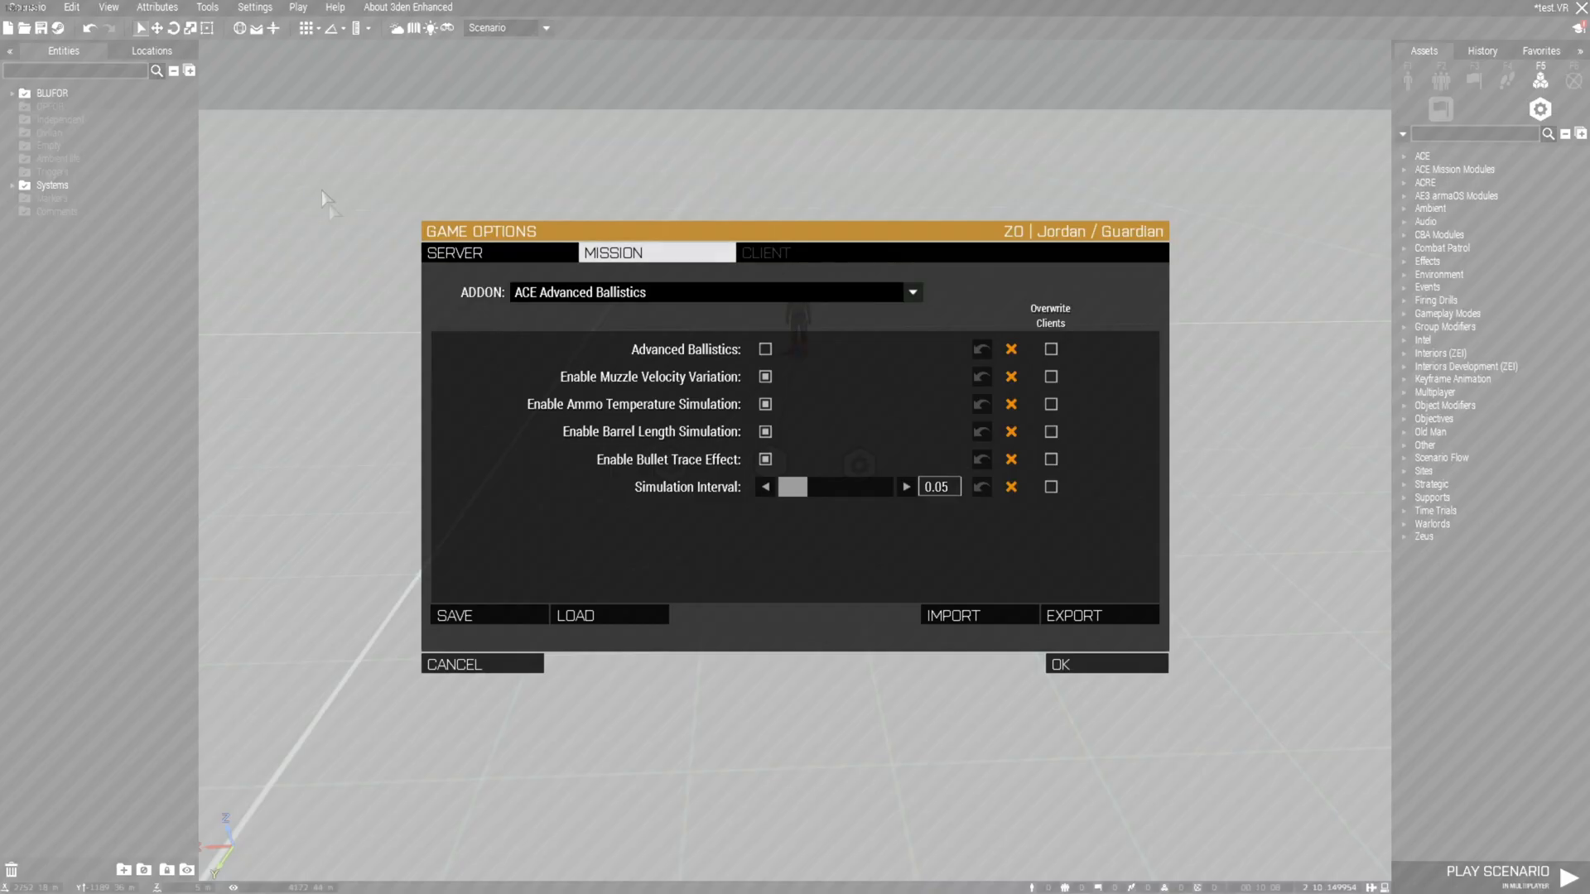
{"action": "left_click", "coordinate": [464, 660]}
{"action": "left_click", "coordinate": [273, 9]}
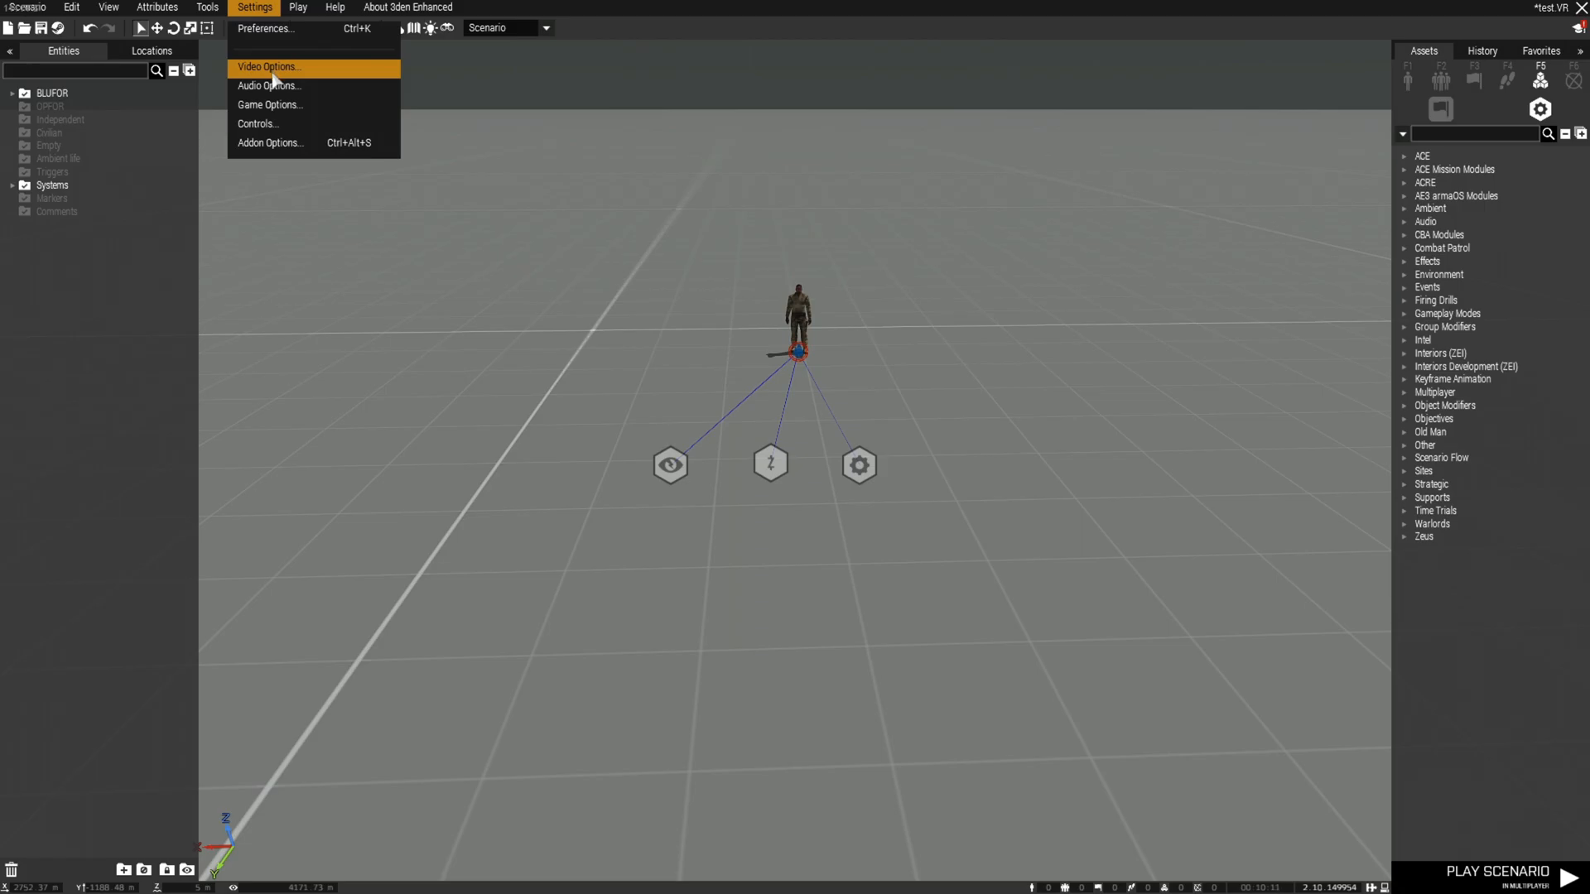
{"action": "left_click", "coordinate": [270, 106]}
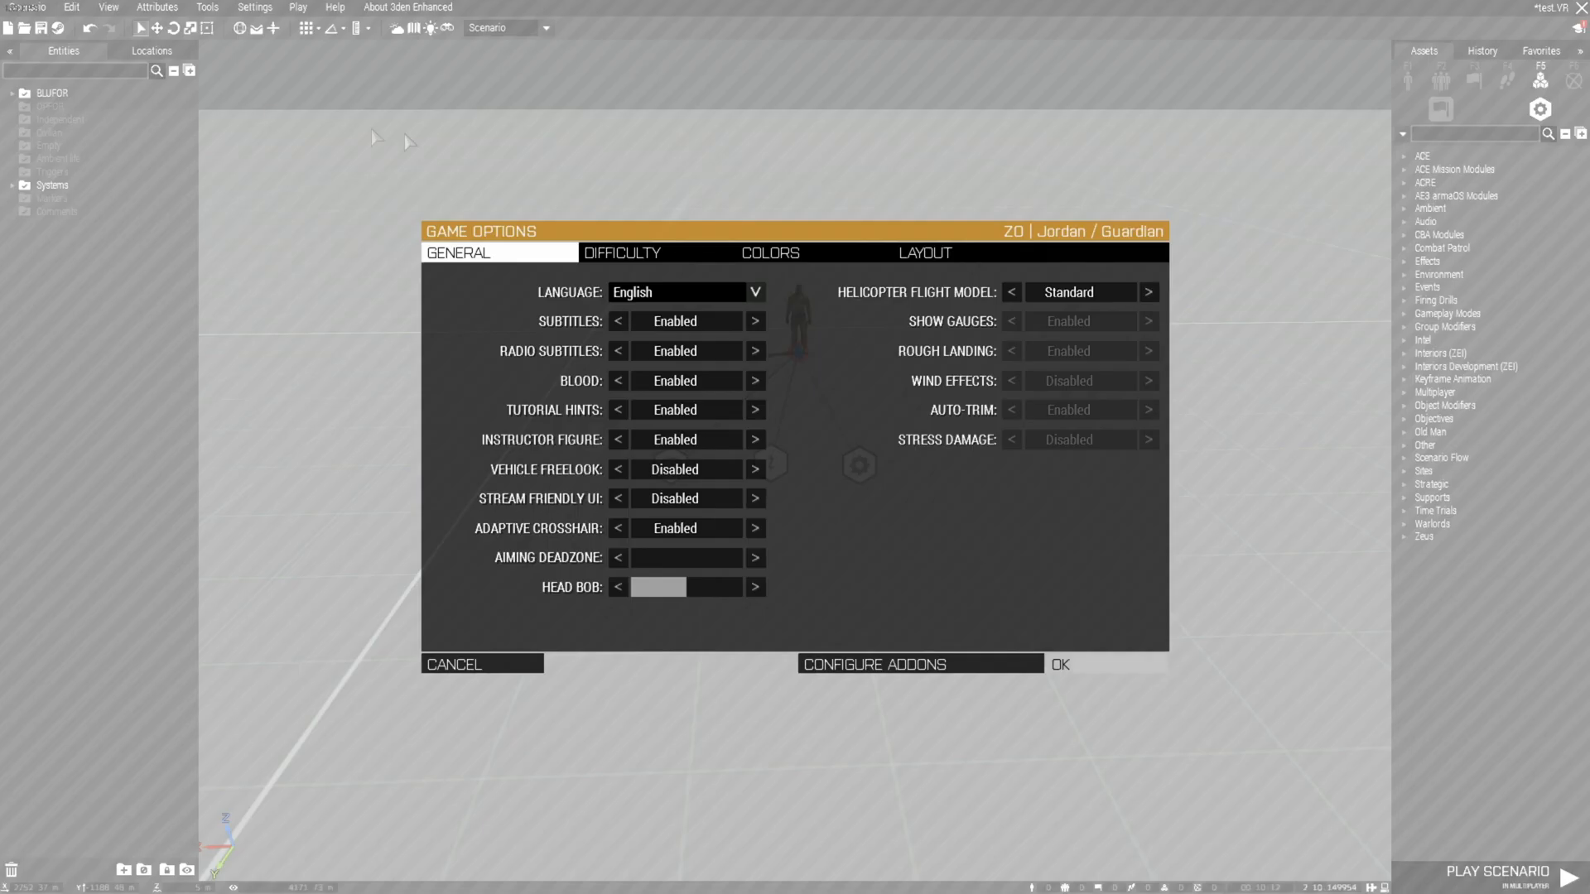
{"action": "left_click", "coordinate": [654, 252]}
{"action": "left_click", "coordinate": [656, 292]}
{"action": "left_click", "coordinate": [643, 371]}
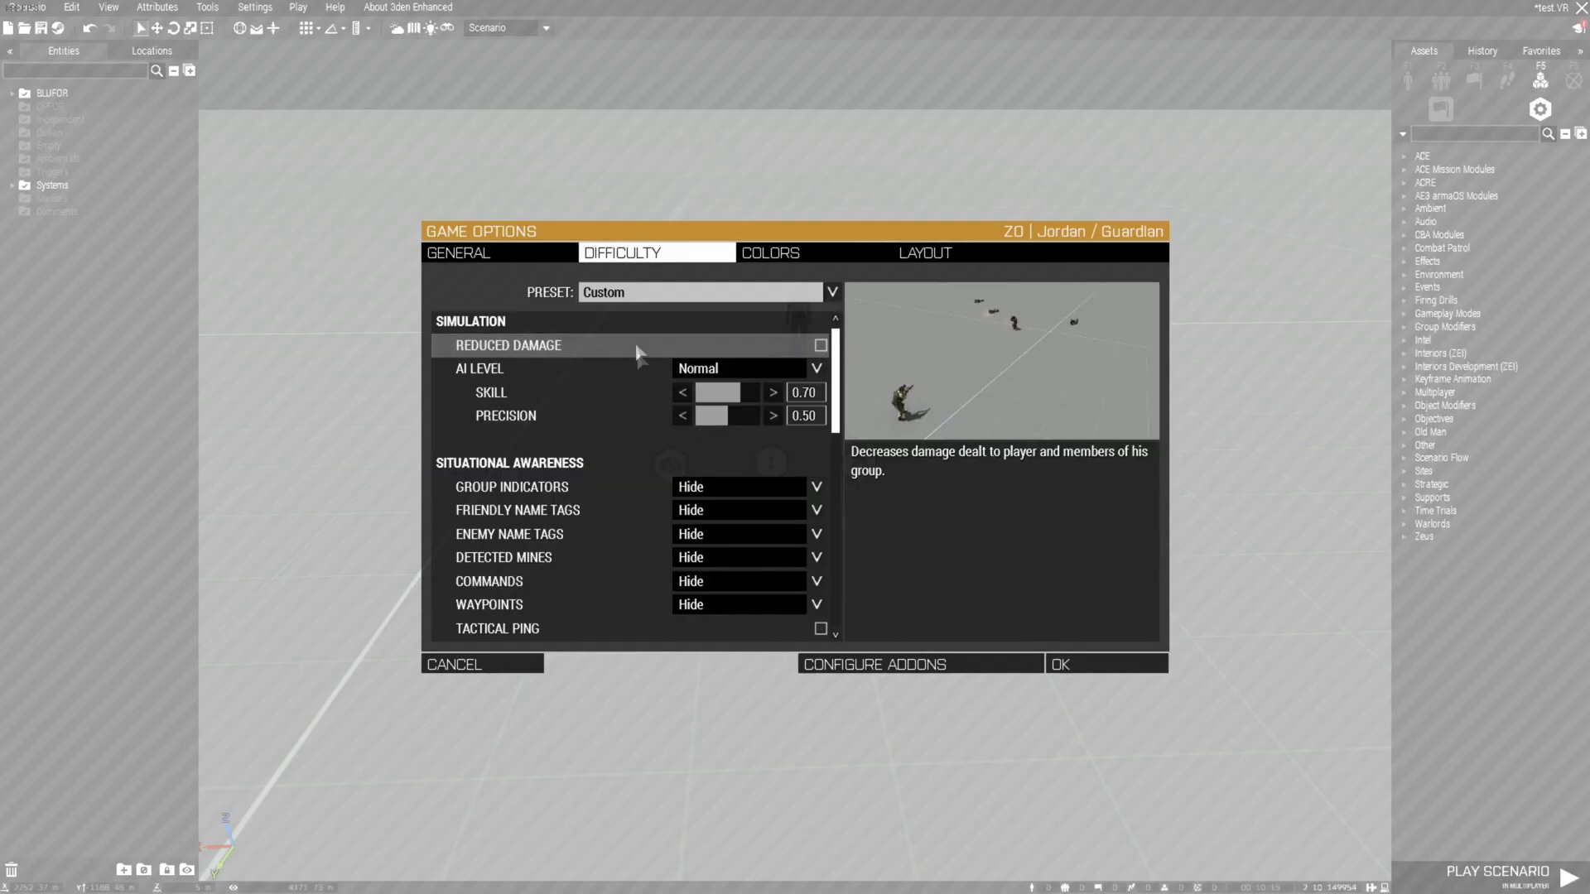
{"action": "left_click_drag", "start_coordinate": [747, 398], "coordinate": [699, 419]}
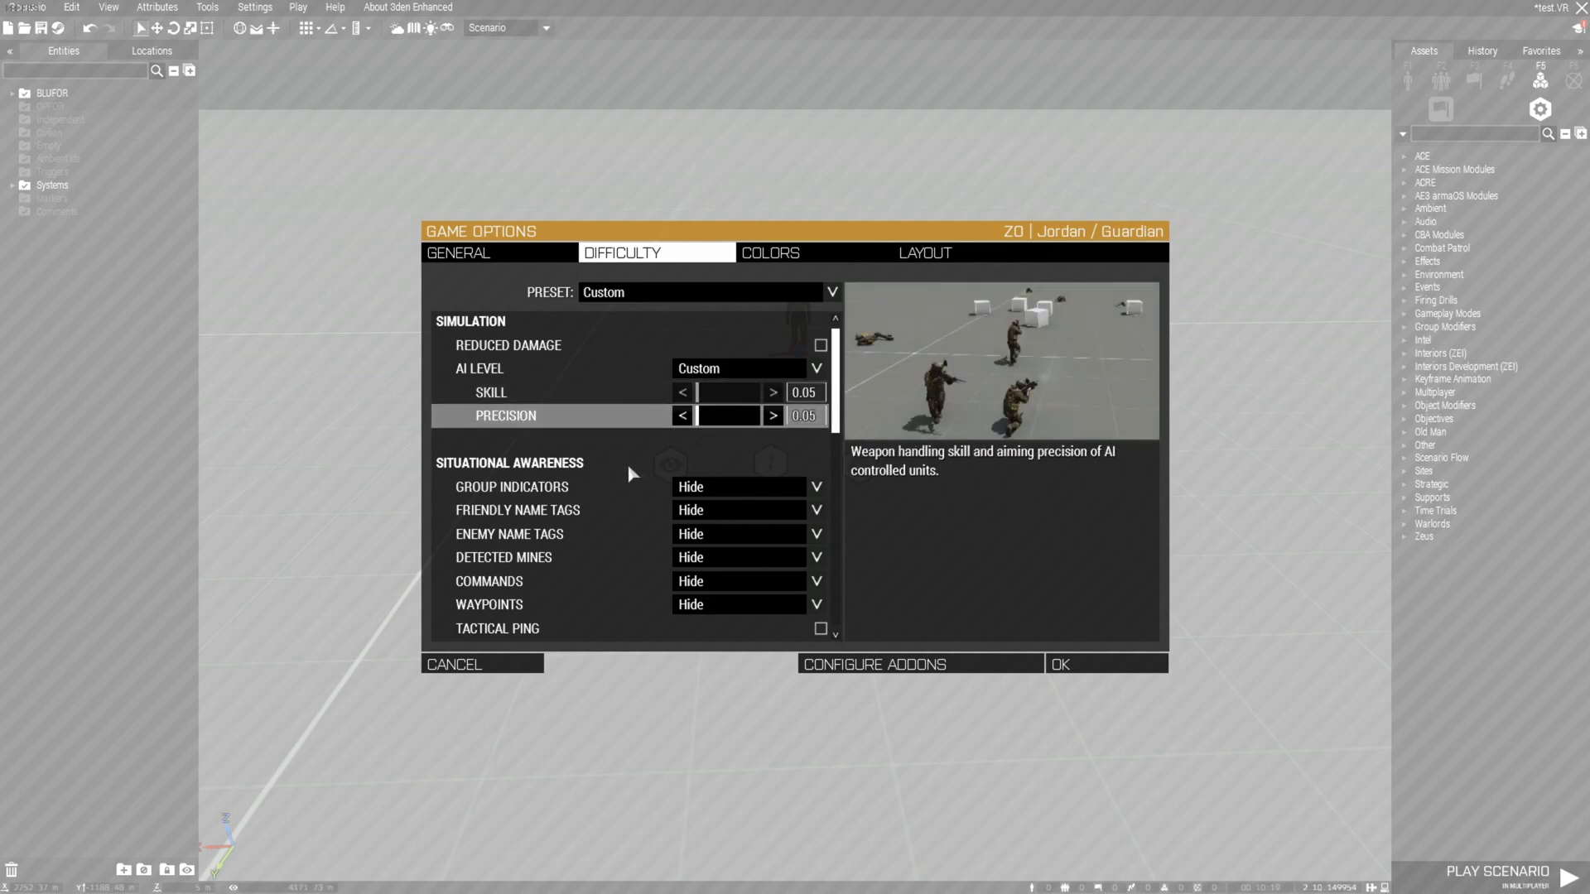
Set Weapon Info to Fade out and enable 3rd Person View, then confirm the difficulty
{"action": "scroll", "coordinate": [632, 468], "scroll_direction": "down", "scroll_amount": 3}
{"action": "scroll", "coordinate": [629, 478], "scroll_direction": "up", "scroll_amount": 1}
{"action": "scroll", "coordinate": [629, 478], "scroll_direction": "up", "scroll_amount": 1}
{"action": "scroll", "coordinate": [632, 472], "scroll_direction": "down", "scroll_amount": 4}
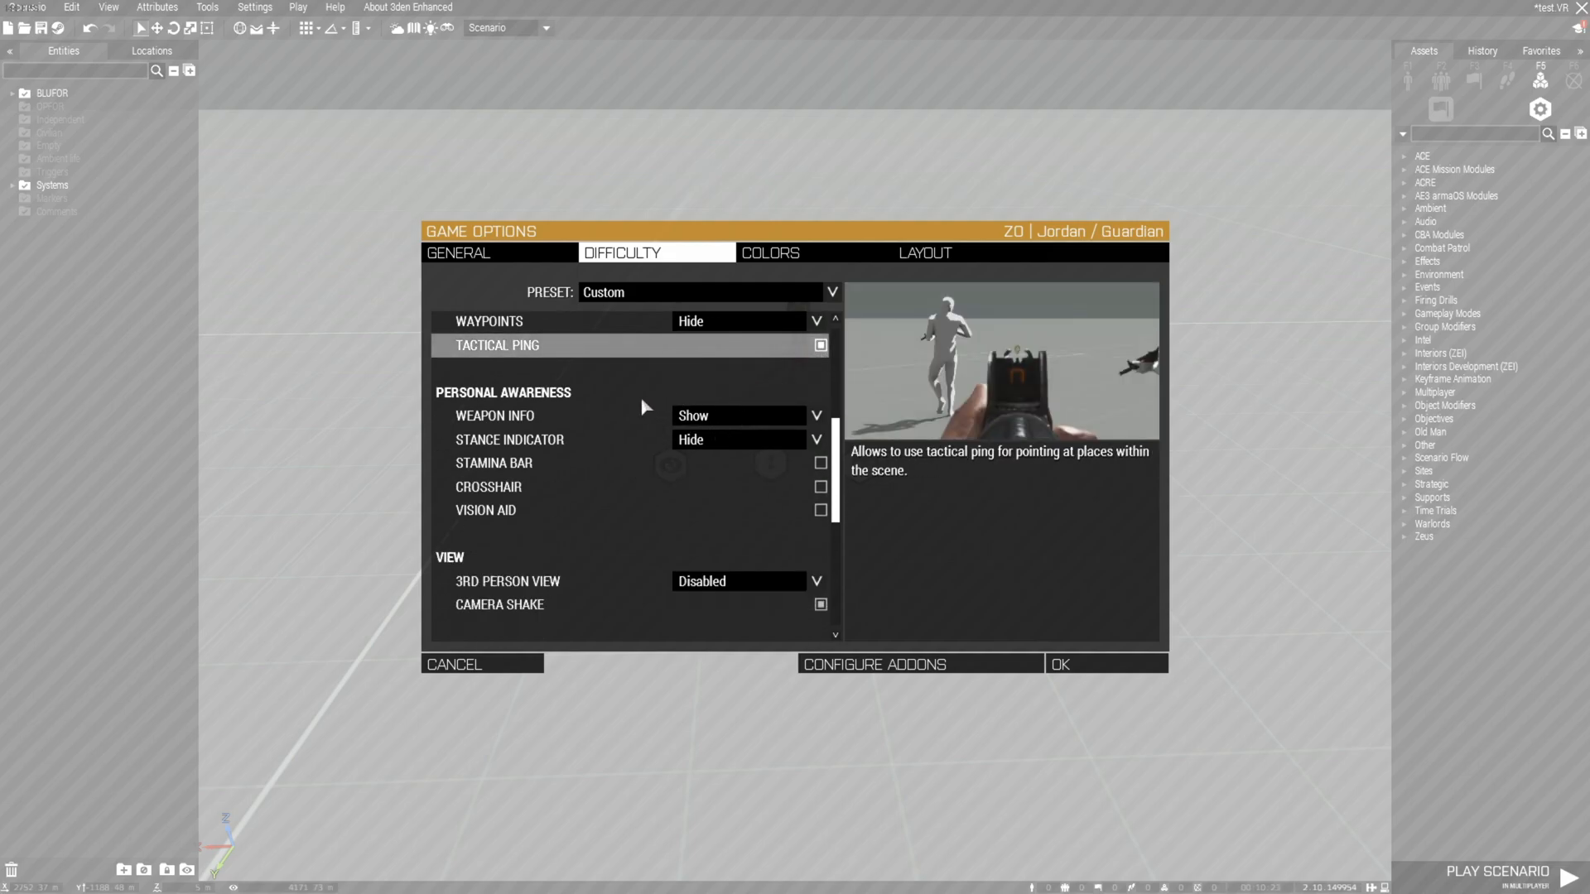
{"action": "scroll", "coordinate": [645, 406], "scroll_direction": "down", "scroll_amount": 1}
{"action": "scroll", "coordinate": [644, 406], "scroll_direction": "down", "scroll_amount": 1}
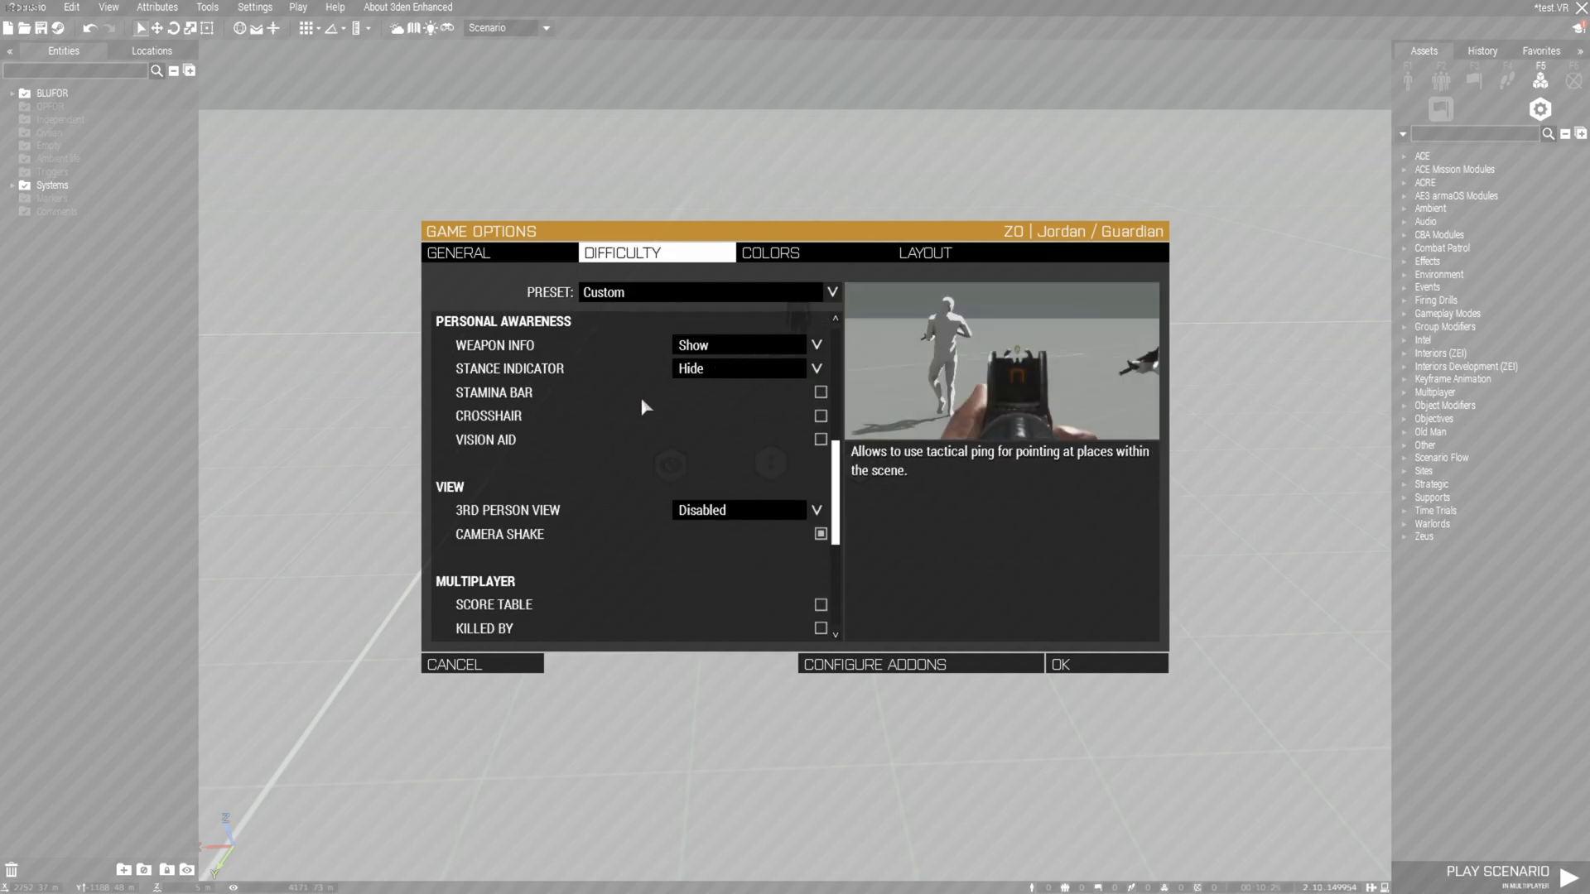
{"action": "left_click", "coordinate": [722, 344]}
{"action": "left_click", "coordinate": [712, 379]}
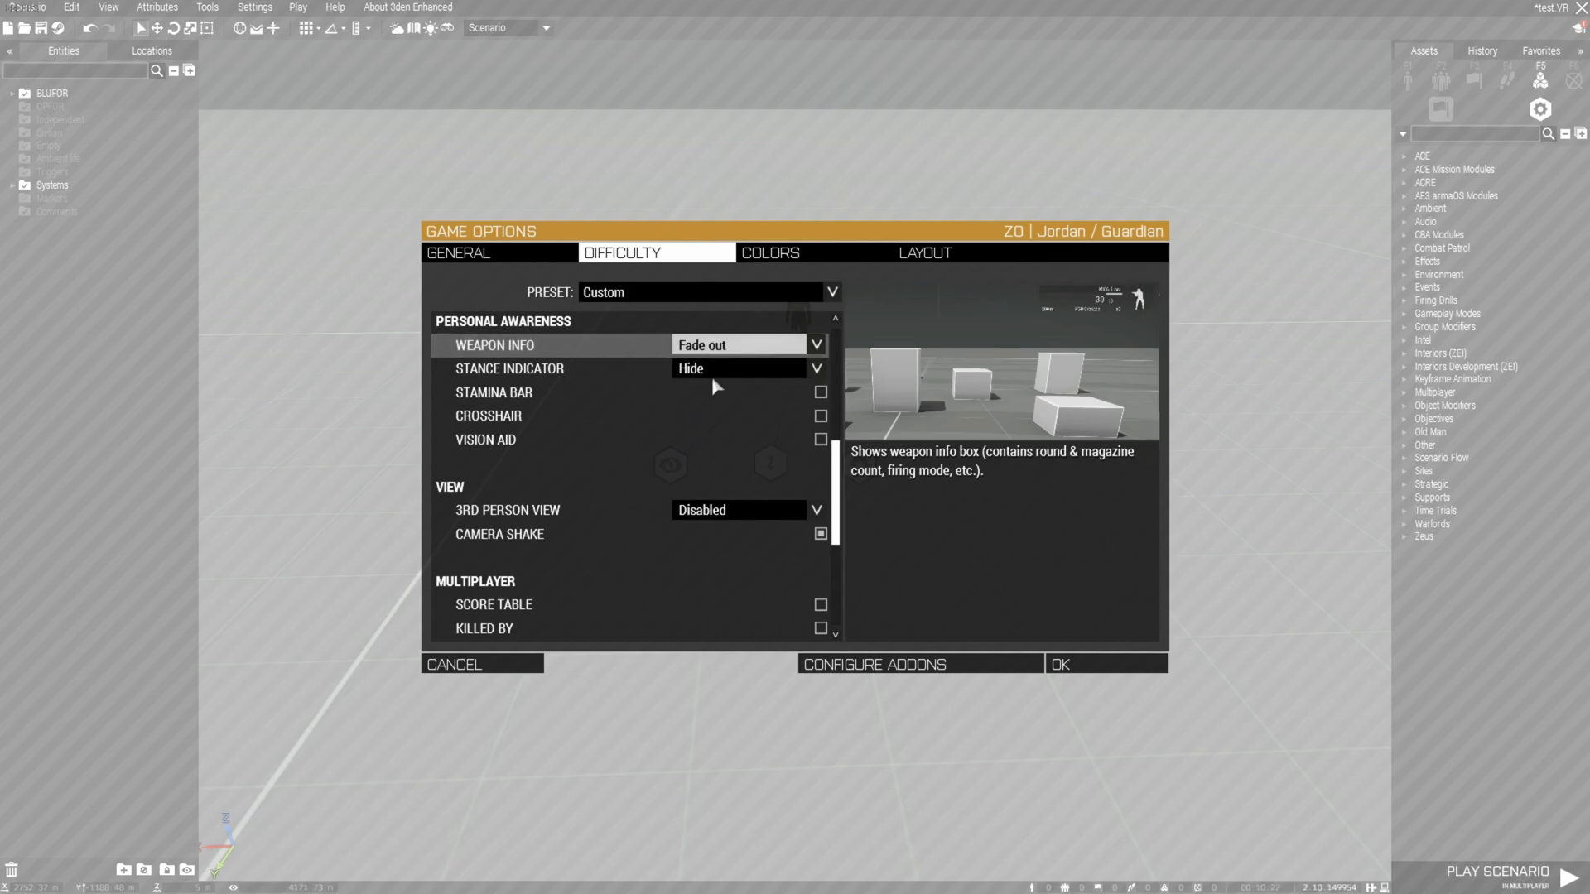
{"action": "scroll", "coordinate": [640, 430], "scroll_direction": "down", "scroll_amount": 1}
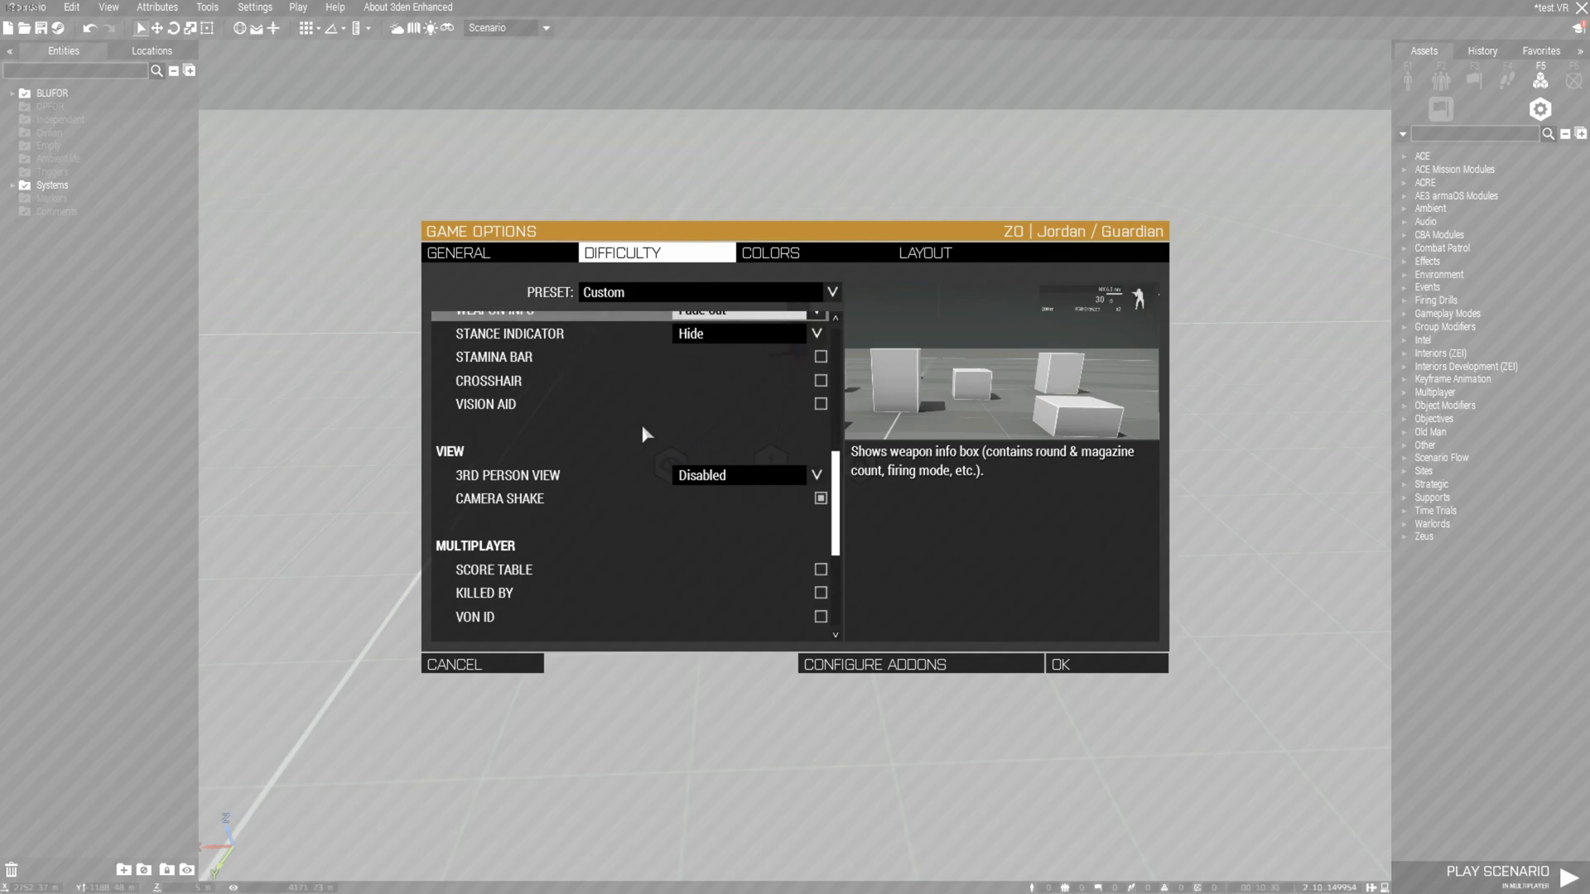
{"action": "left_click", "coordinate": [817, 474]}
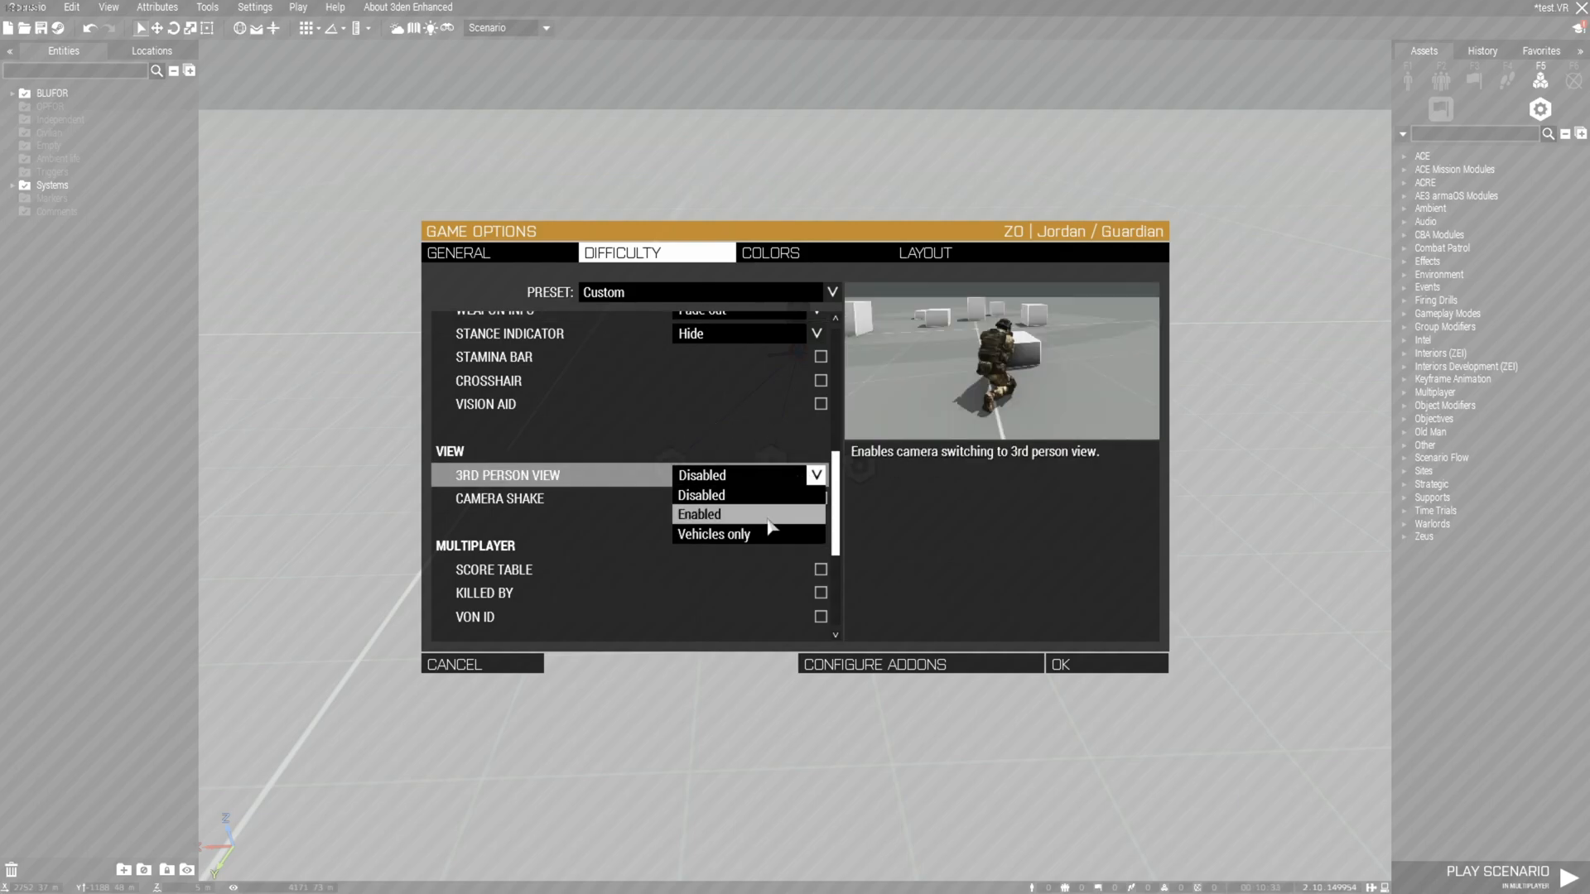
{"action": "left_click", "coordinate": [770, 514]}
{"action": "scroll", "coordinate": [709, 425], "scroll_direction": "down", "scroll_amount": 3}
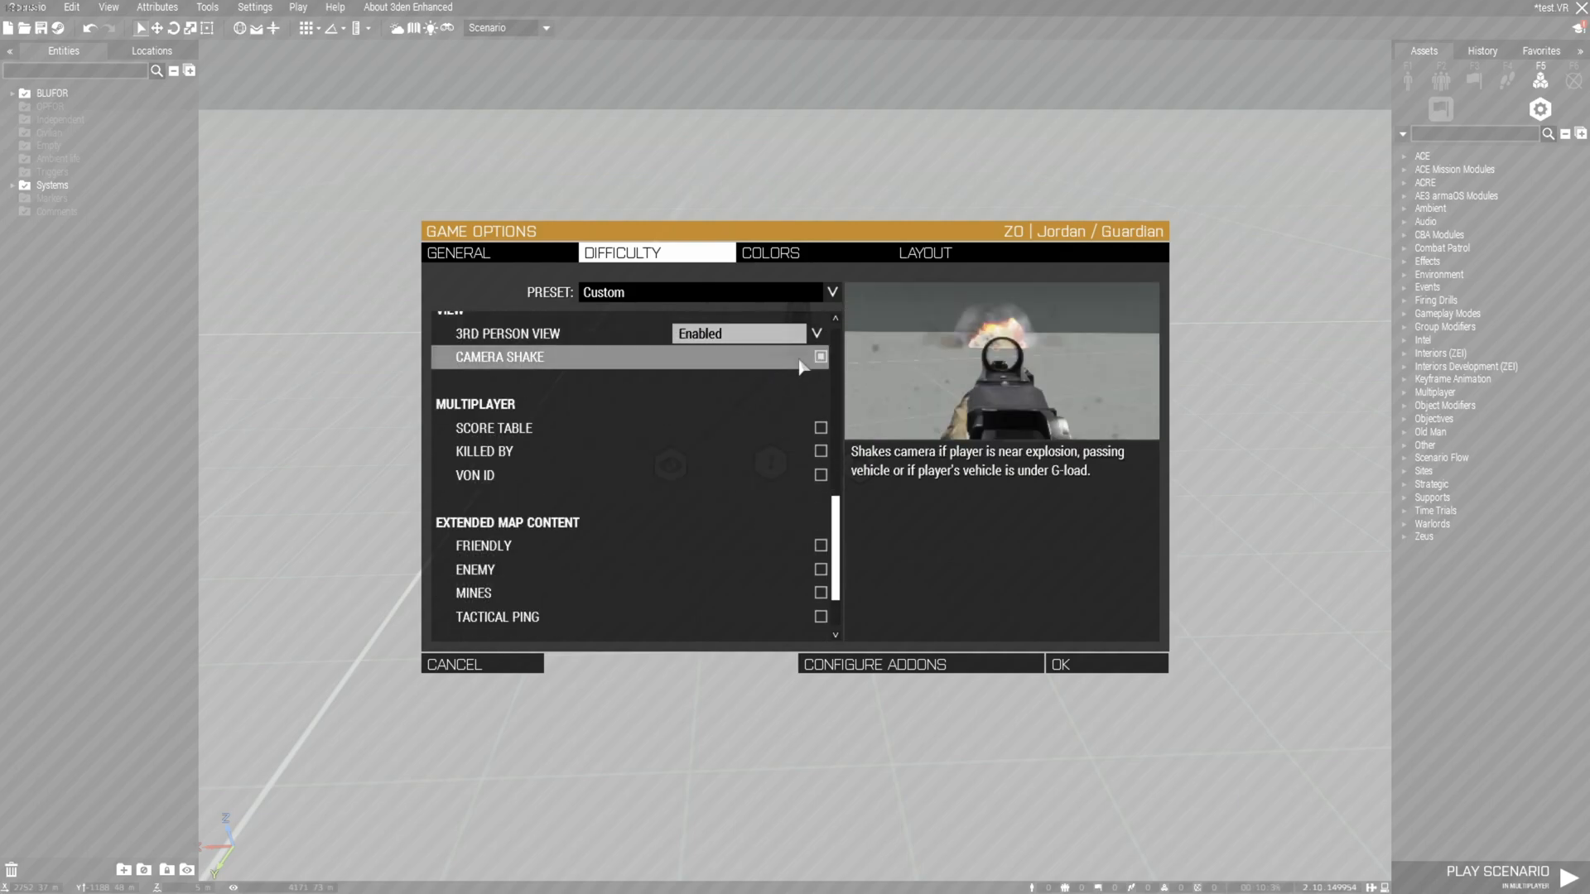
{"action": "scroll", "coordinate": [758, 384], "scroll_direction": "down", "scroll_amount": 3}
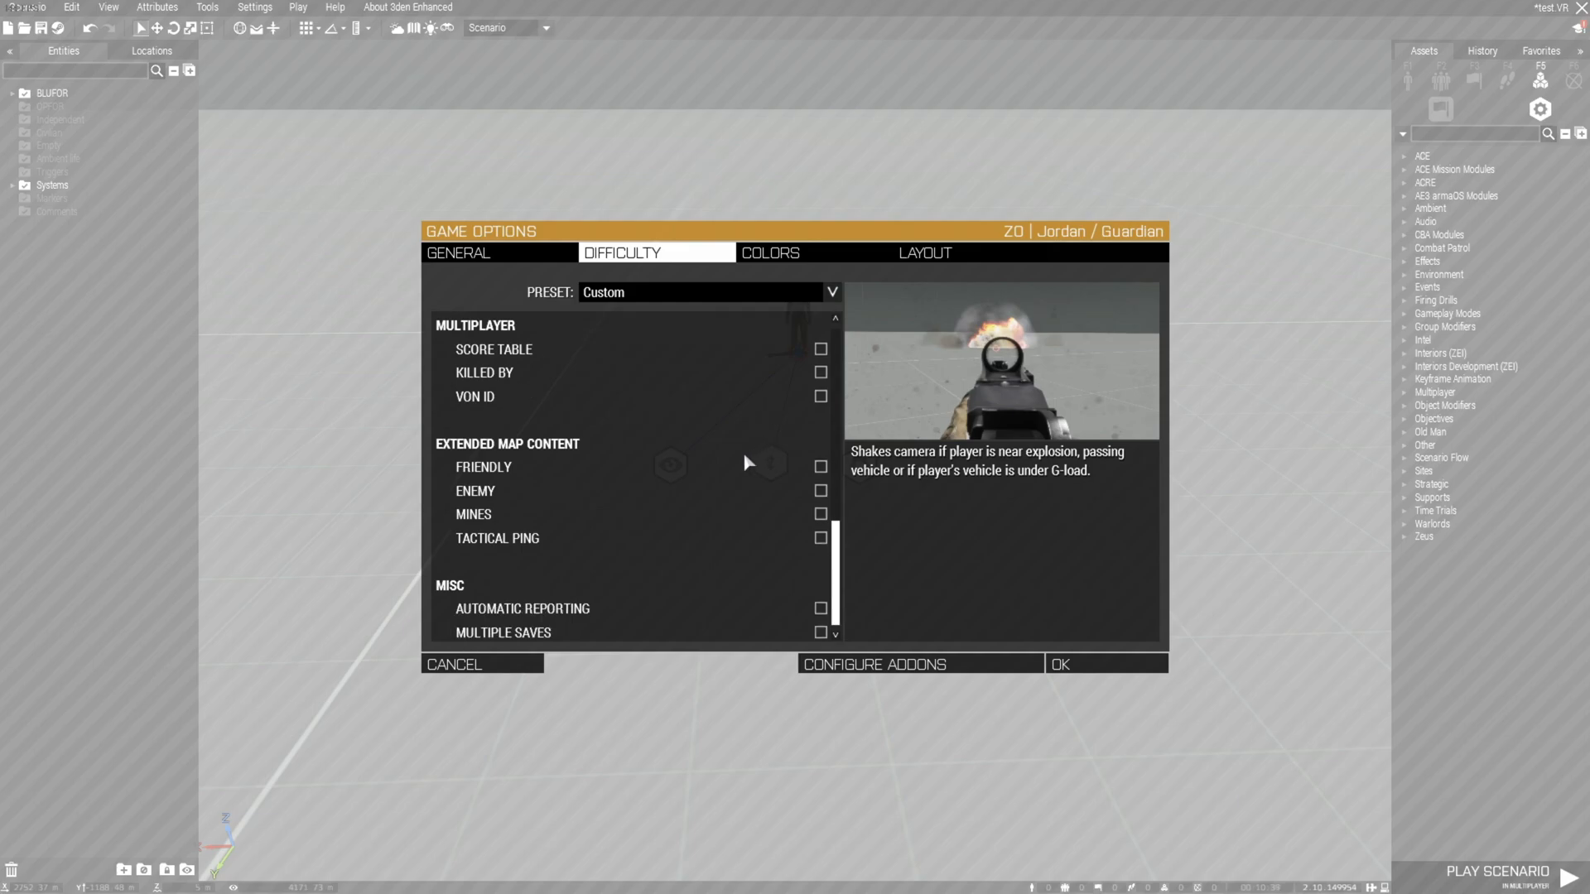
{"action": "left_click", "coordinate": [1090, 663]}
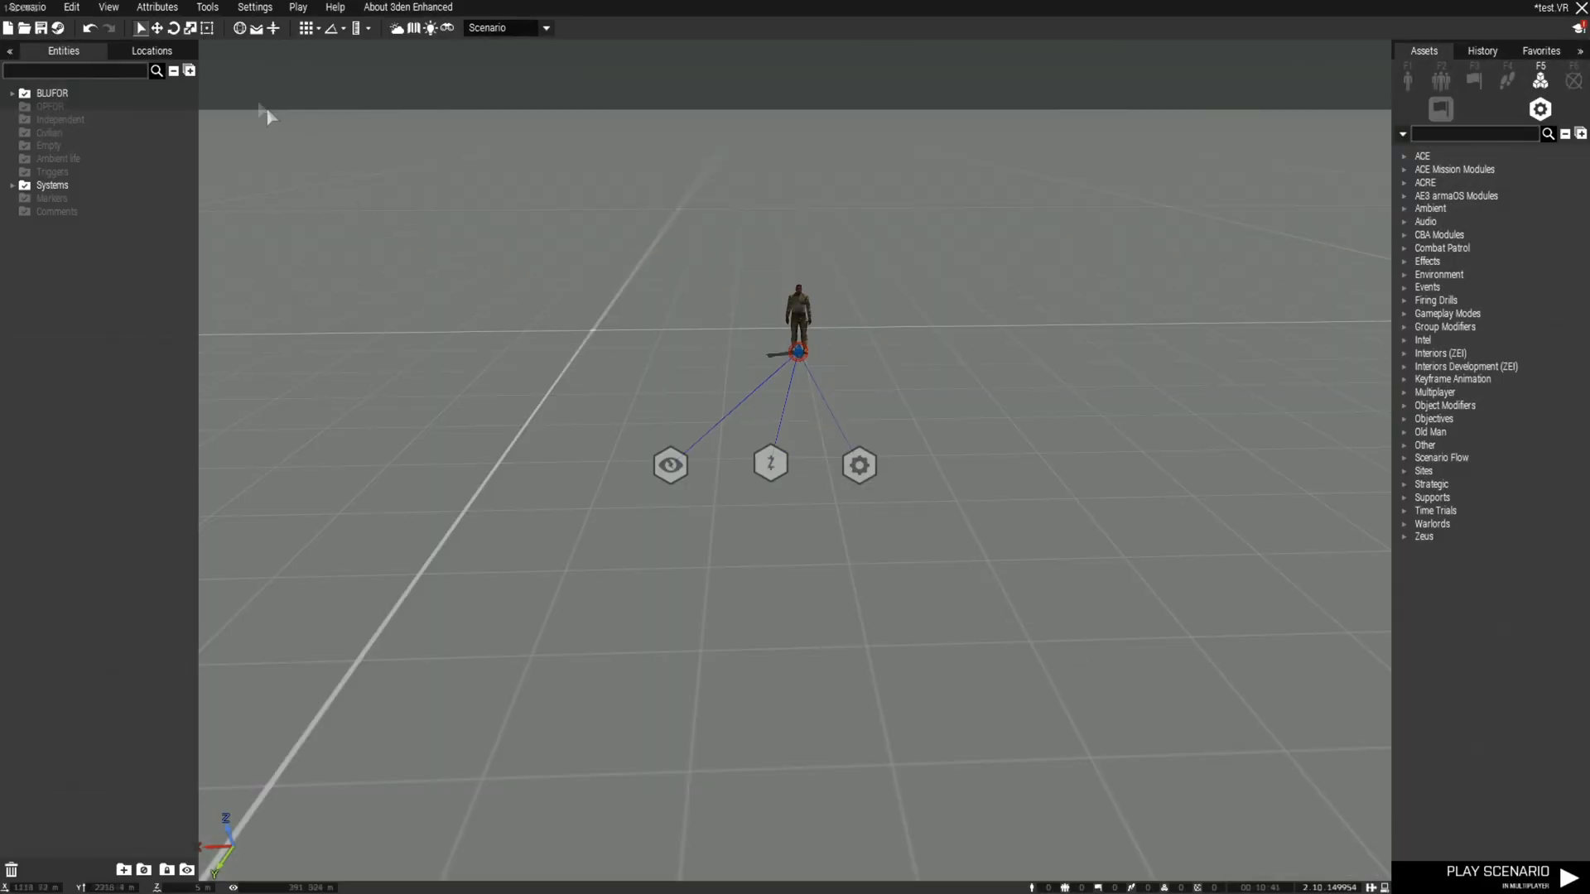
Save the scenario
{"action": "left_click", "coordinate": [28, 6]}
{"action": "left_click", "coordinate": [56, 65]}
{"action": "key", "text": "a"}
{"action": "key", "text": "a"}
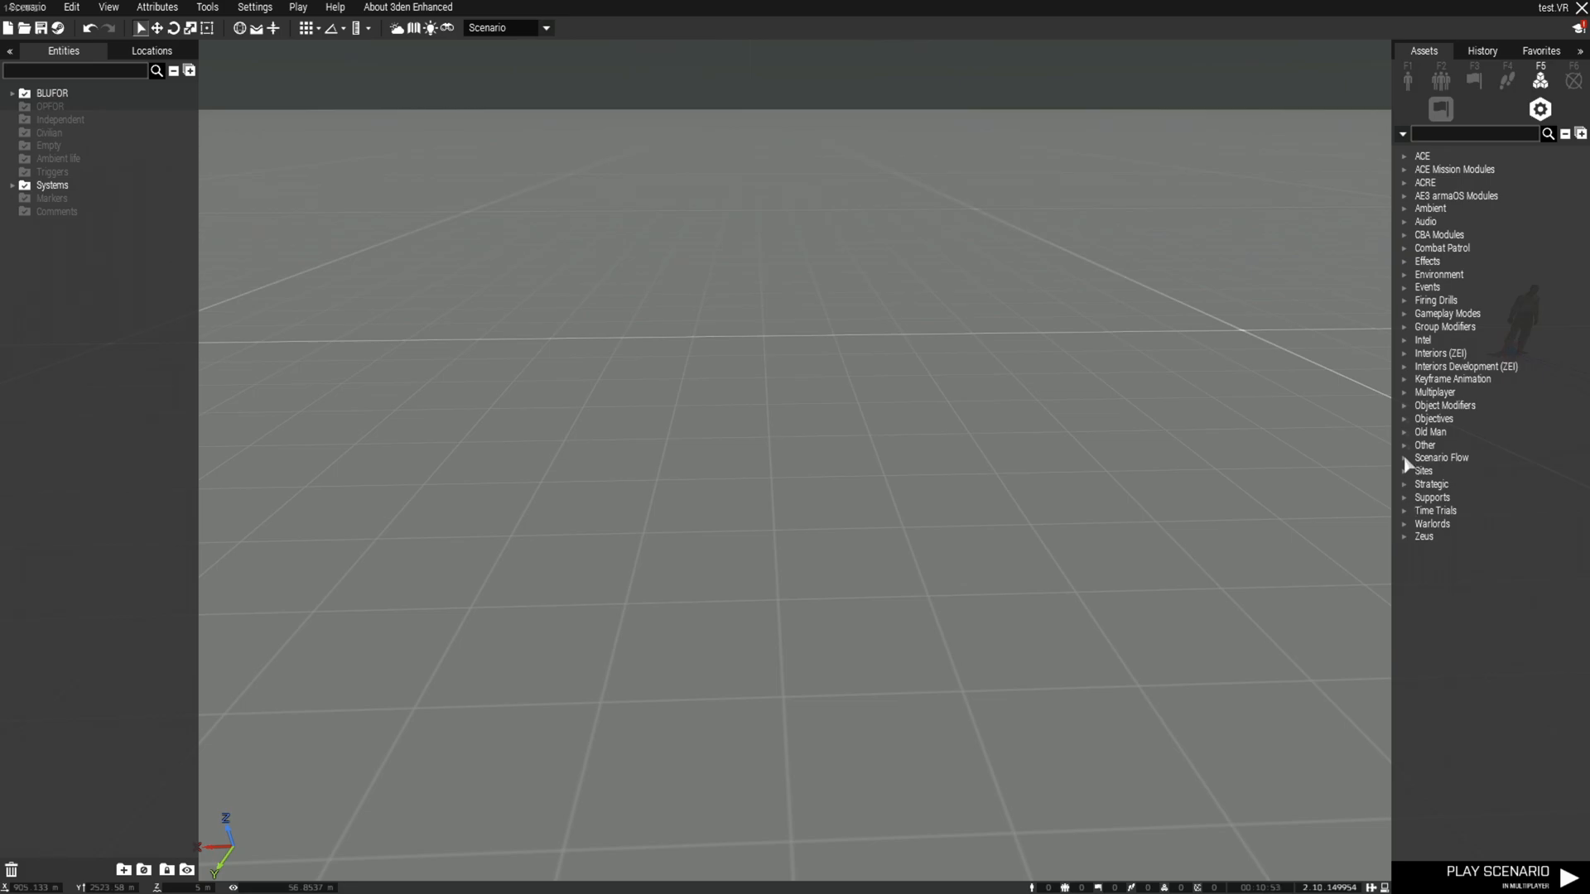
Place a Respawn Position module with type Infantry and side BLUFOR
{"action": "left_click", "coordinate": [1403, 393]}
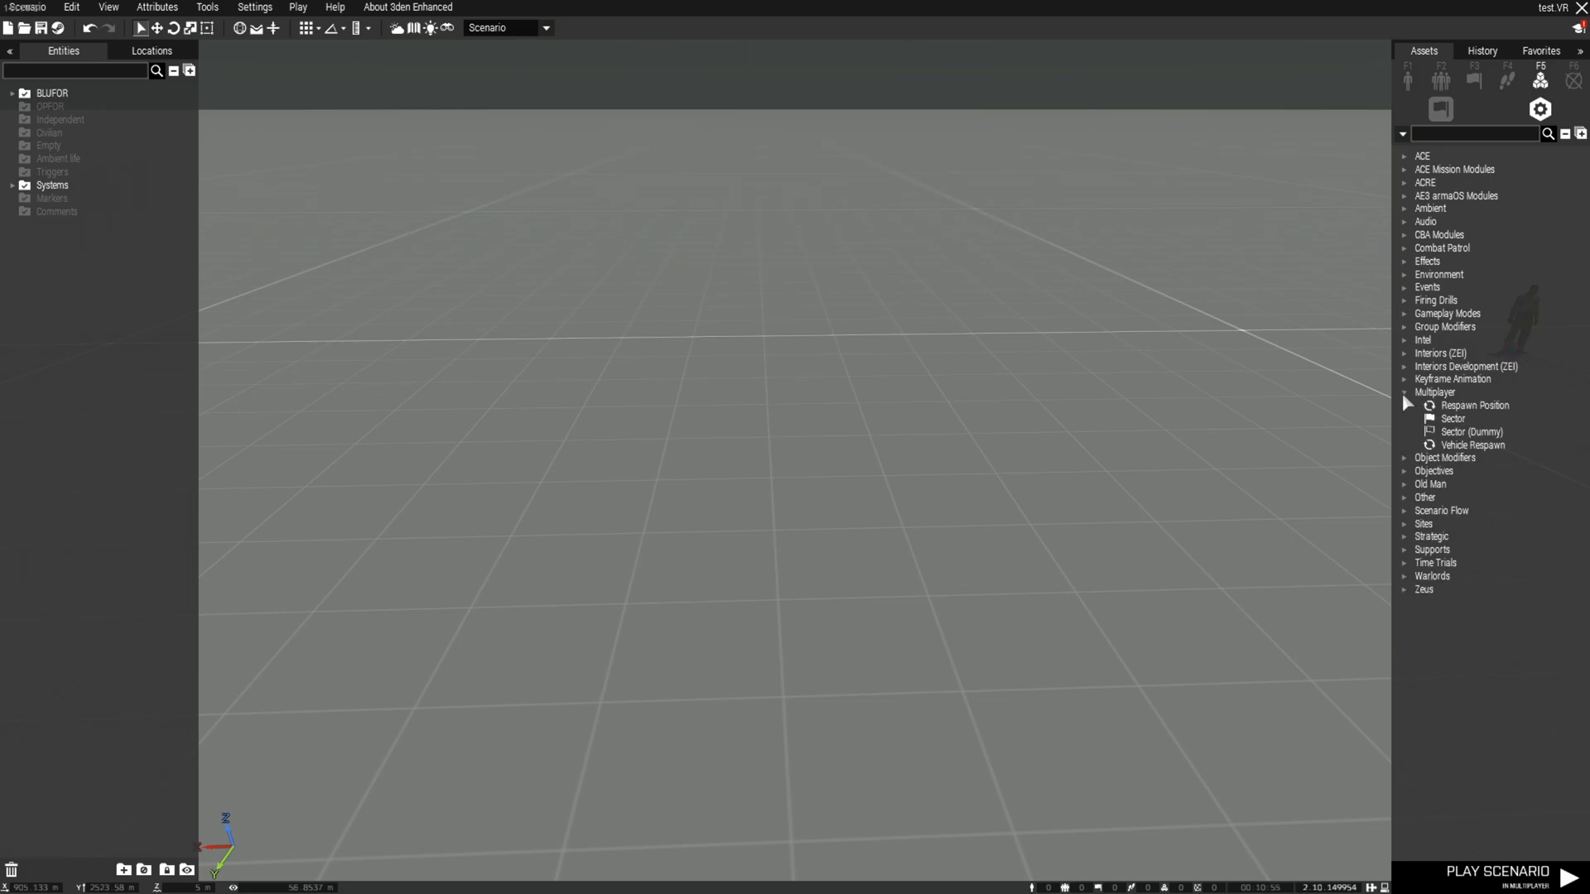
{"action": "left_click", "coordinate": [1470, 405]}
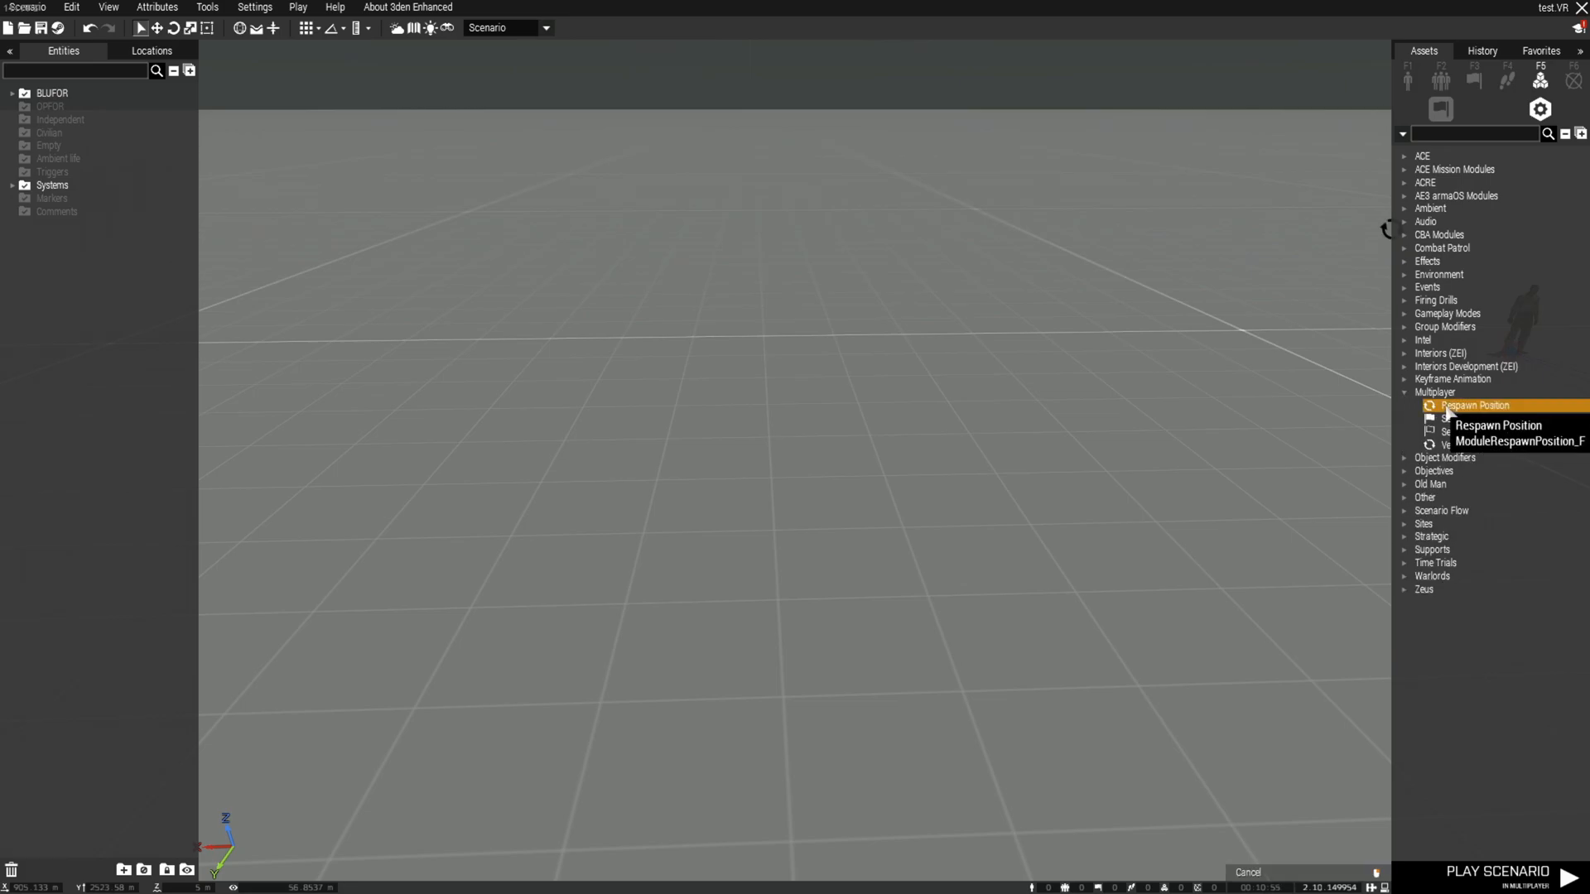
{"action": "left_click", "coordinate": [686, 385]}
{"action": "double_click", "coordinate": [686, 386]}
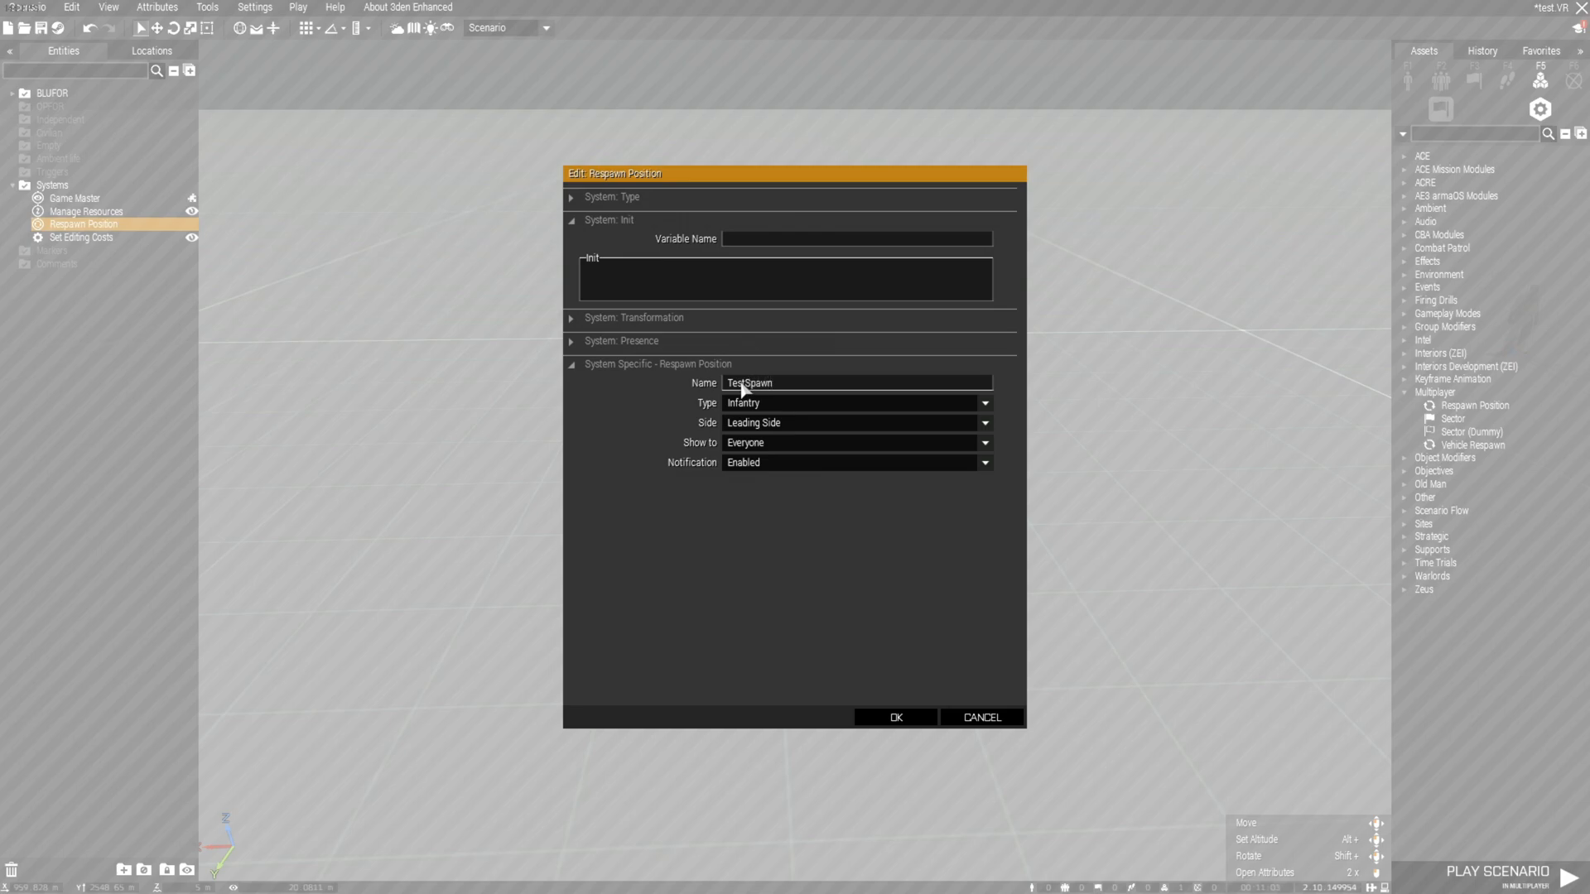
{"action": "left_click", "coordinate": [743, 404]}
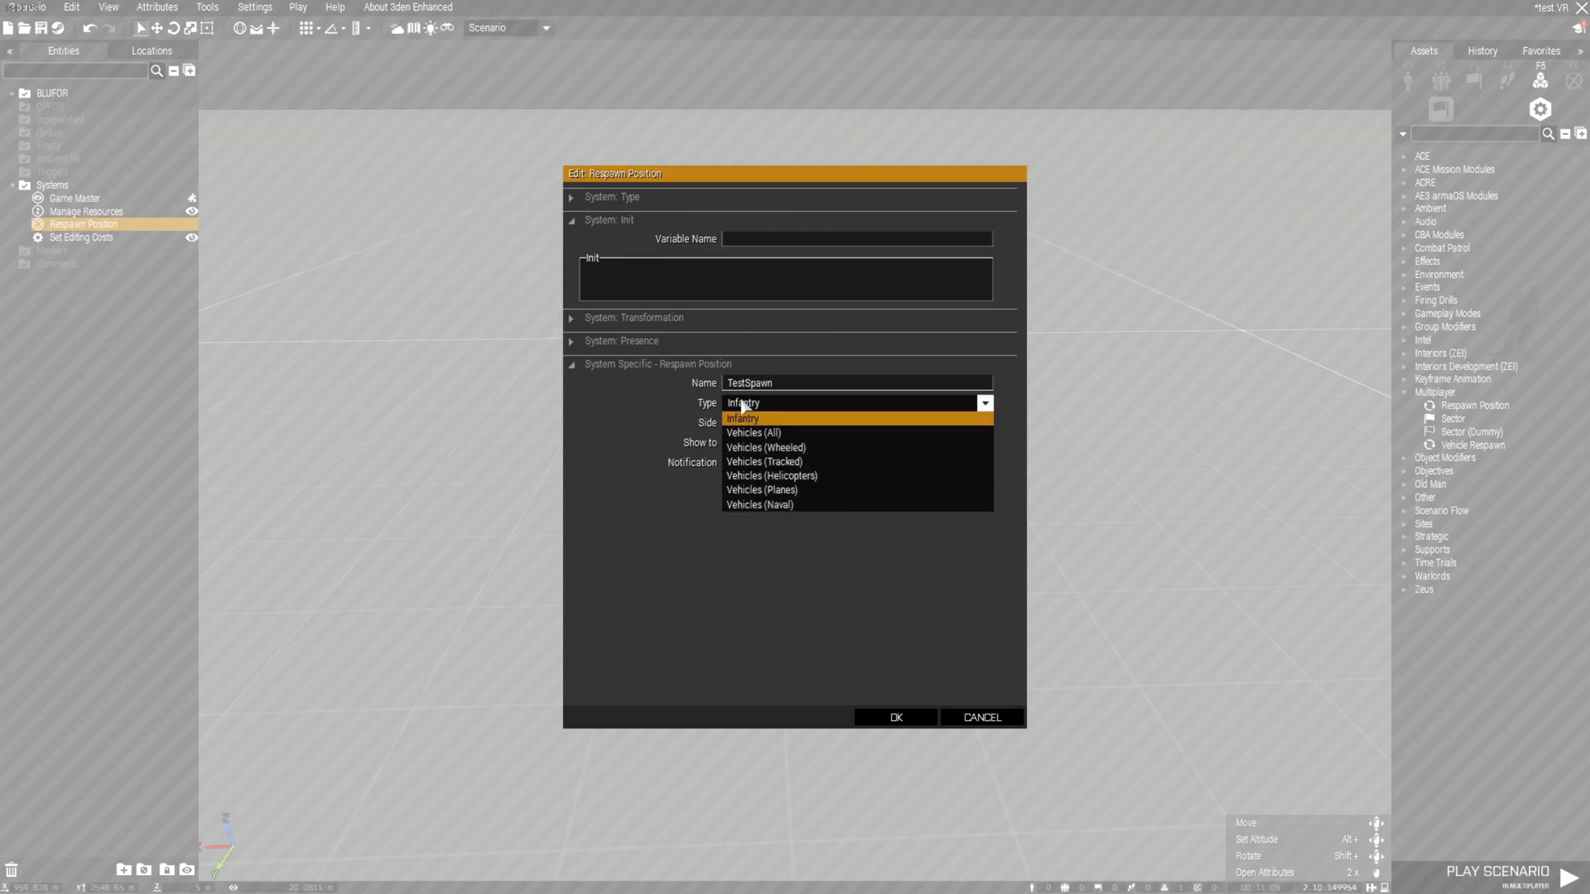
{"action": "left_click", "coordinate": [743, 404]}
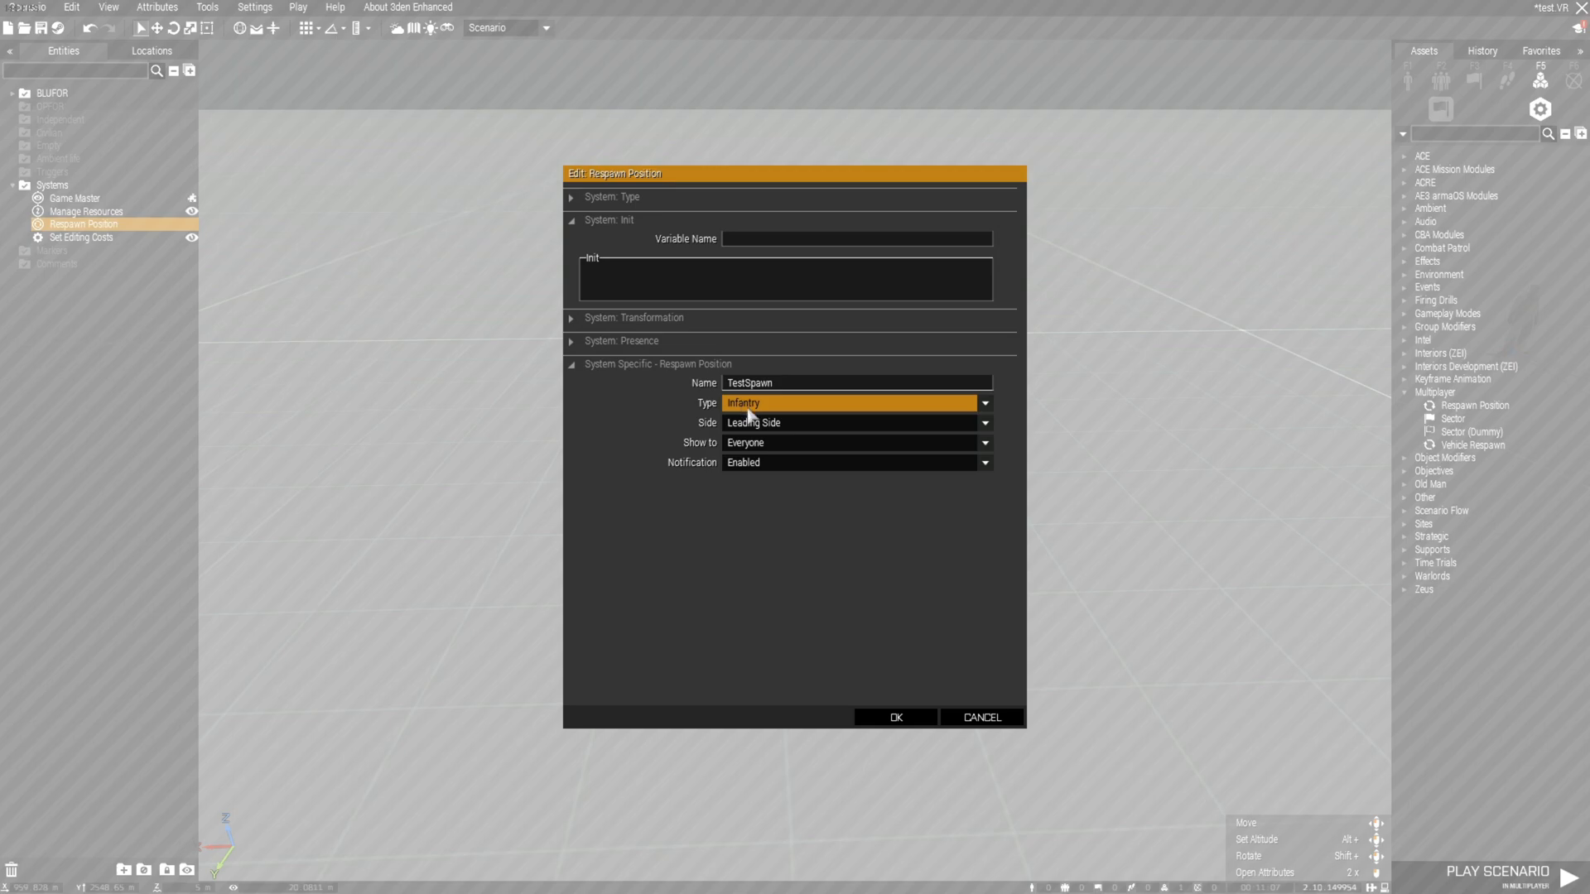
{"action": "left_click", "coordinate": [837, 432]}
{"action": "left_click", "coordinate": [838, 458]}
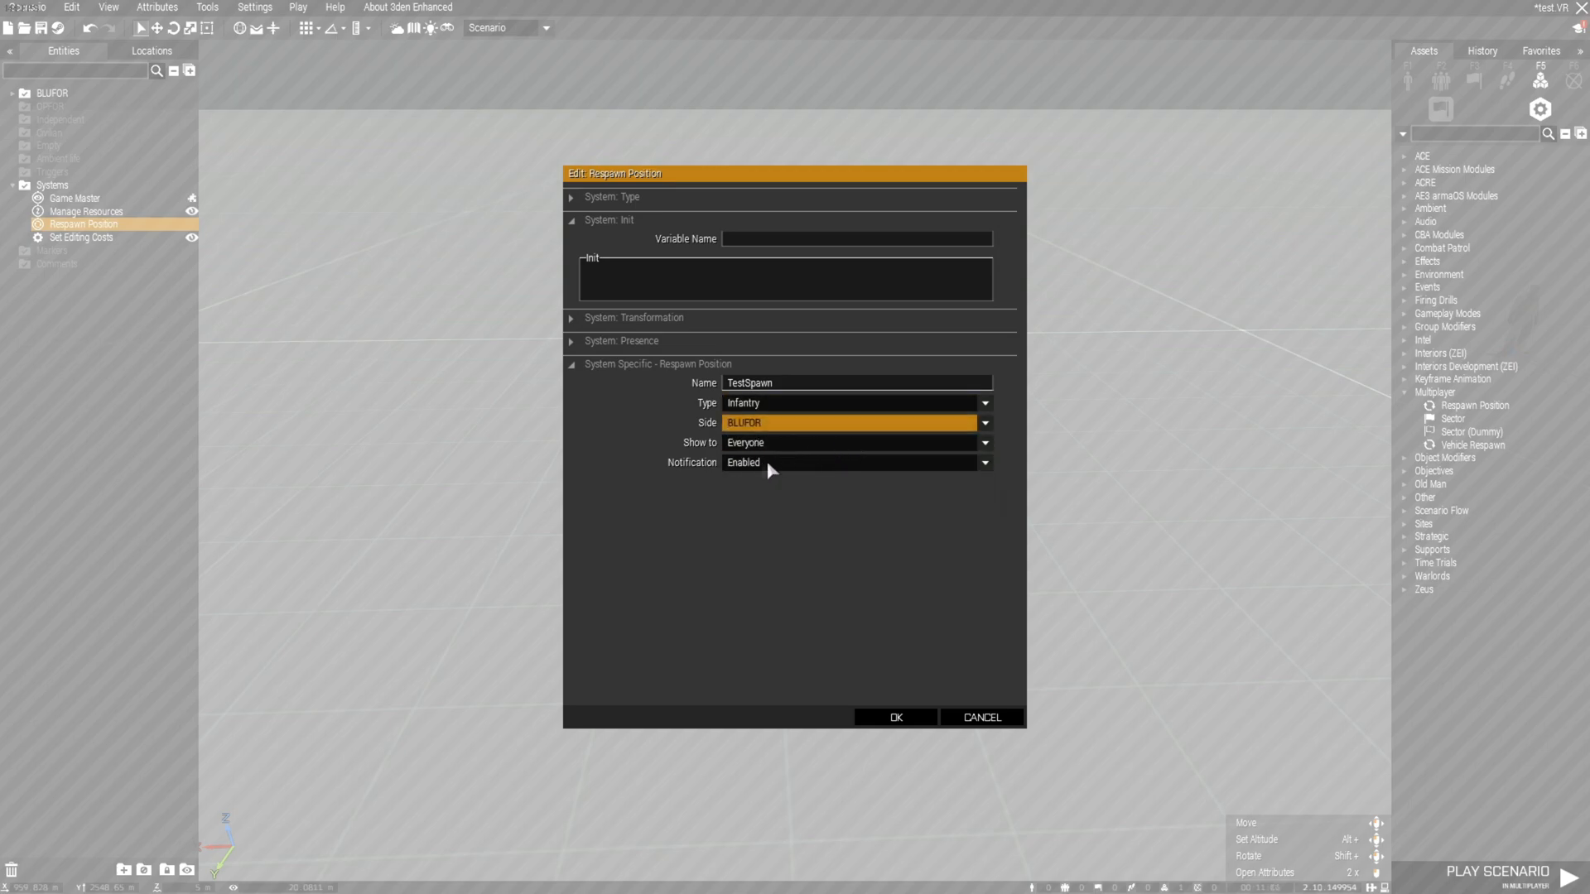
{"action": "left_click", "coordinate": [896, 717]}
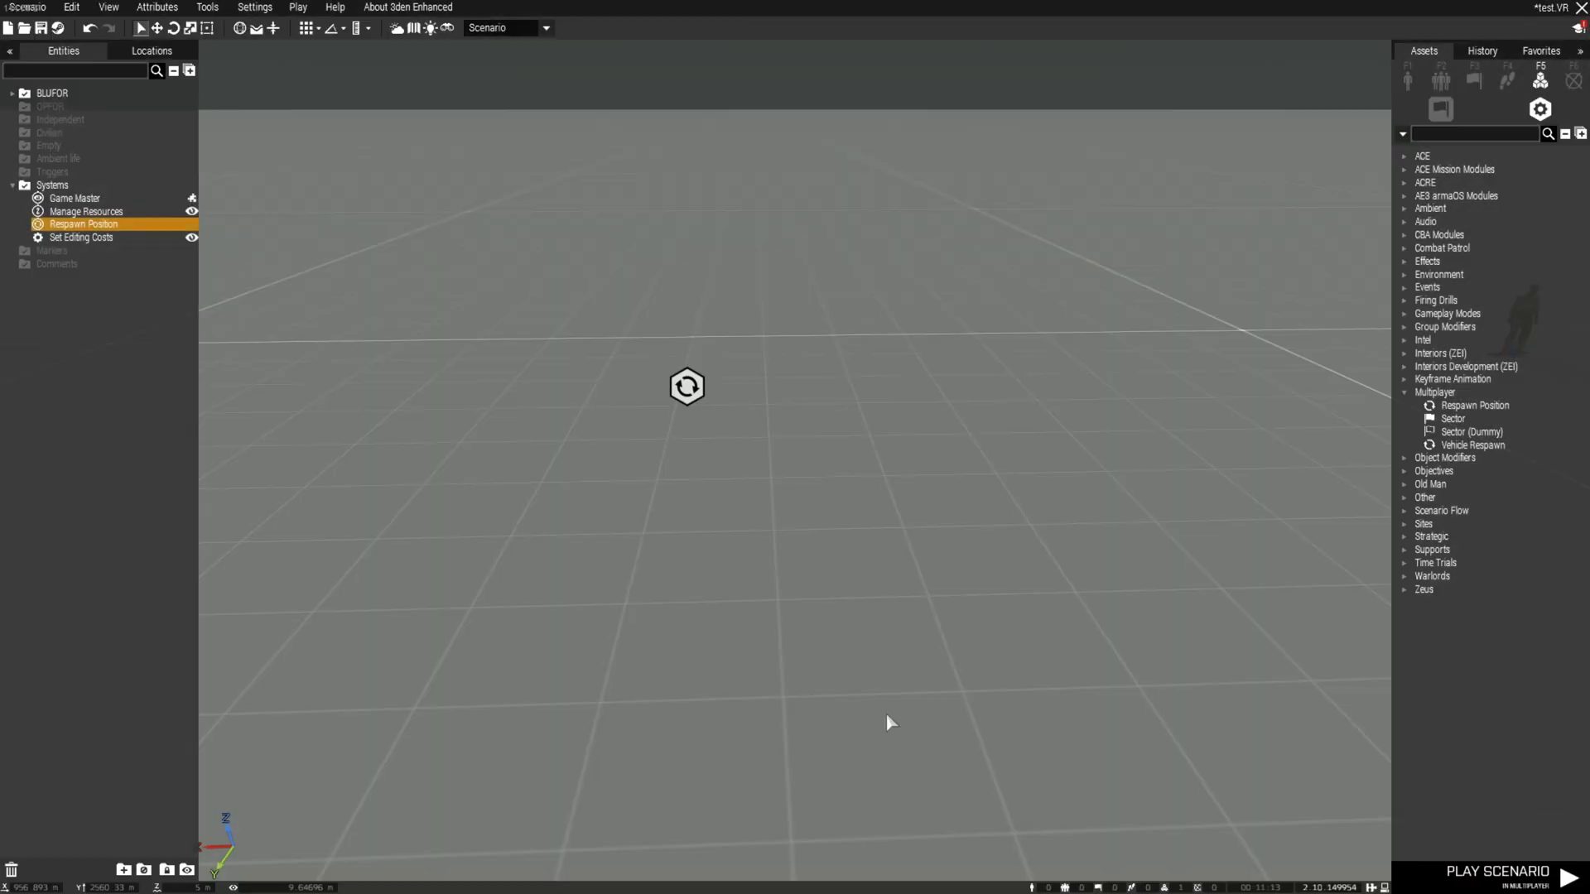
{"action": "left_click", "coordinate": [834, 514]}
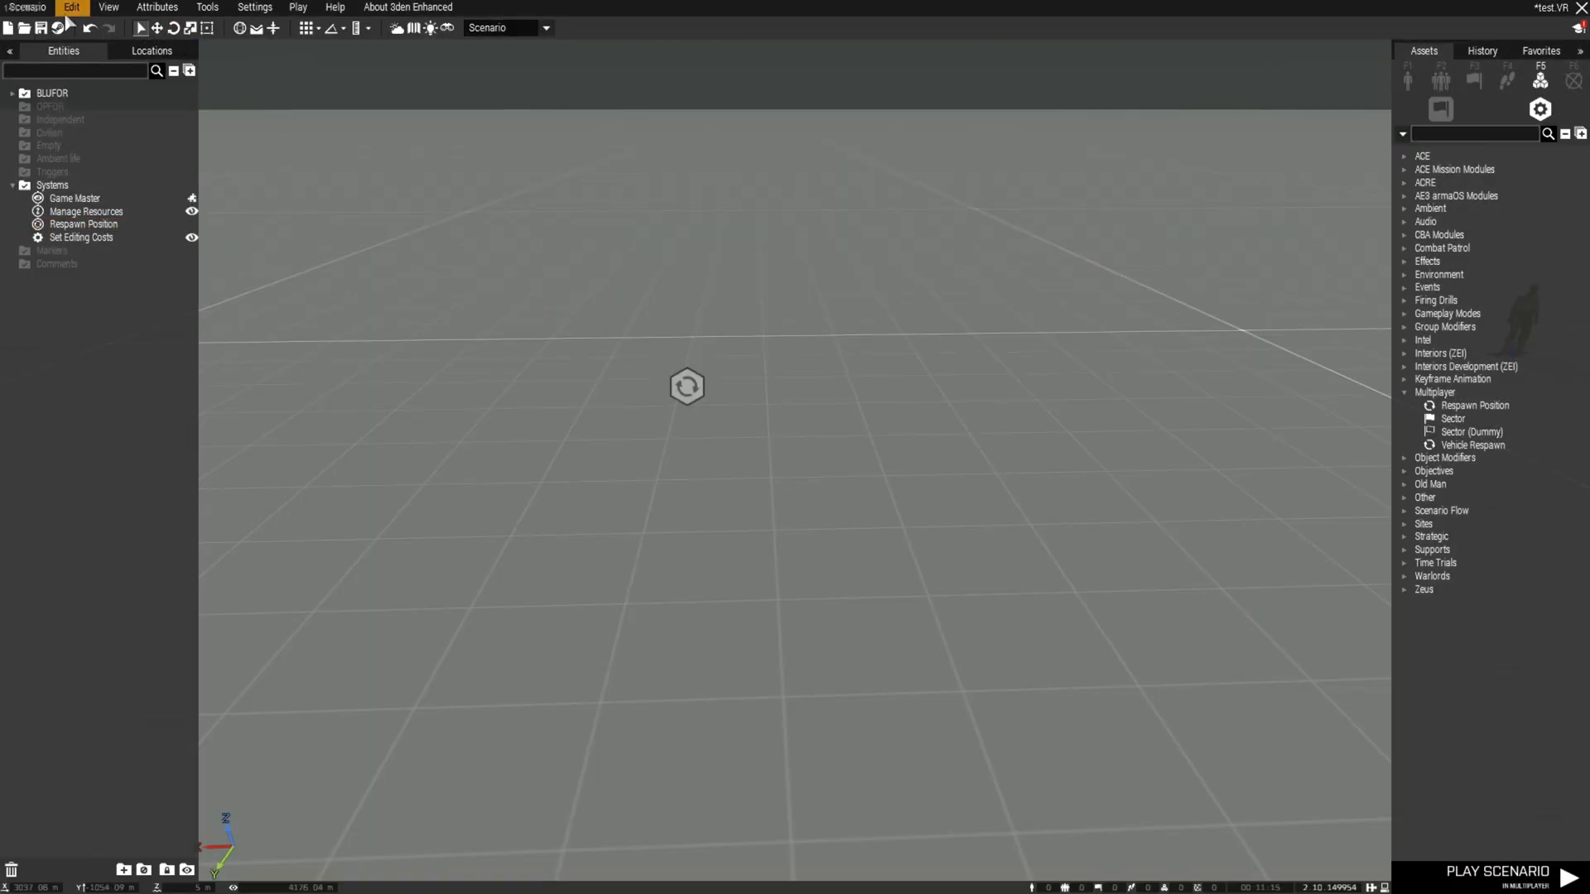
Save the scenario again and launch it in multiplayer
{"action": "left_click", "coordinate": [41, 28]}
{"action": "right_click_drag", "start_coordinate": [394, 237], "coordinate": [771, 294]}
{"action": "key", "text": "w"}
{"action": "key", "text": "a"}
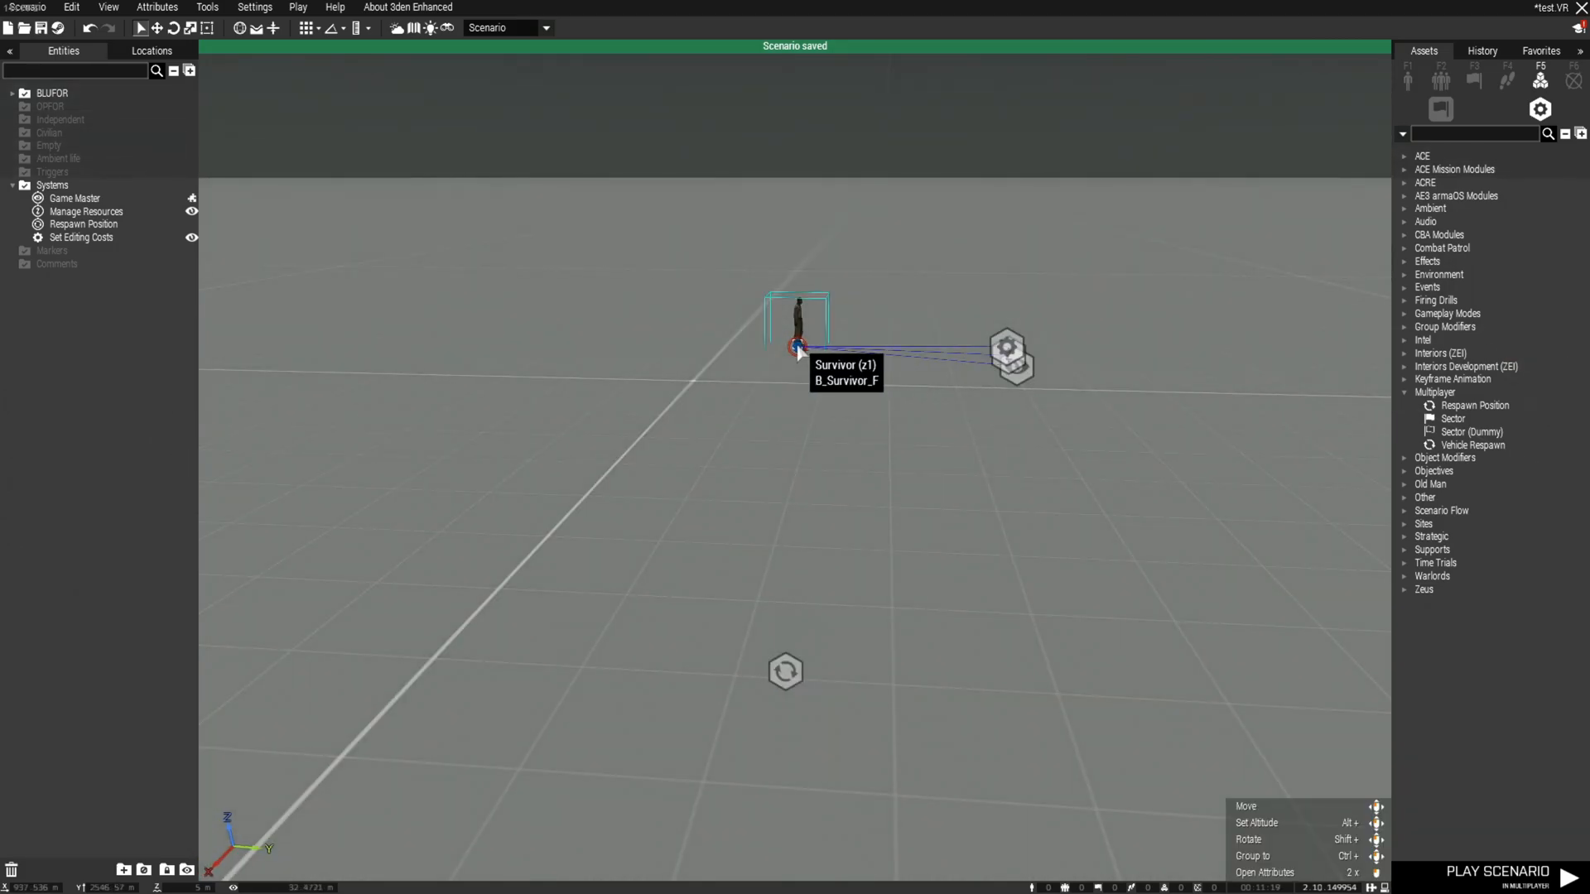
{"action": "left_click", "coordinate": [1488, 876]}
Take the Survivor group leader slot, respawn at TestSpawn, walk around and switch to third person
{"action": "left_click", "coordinate": [320, 192]}
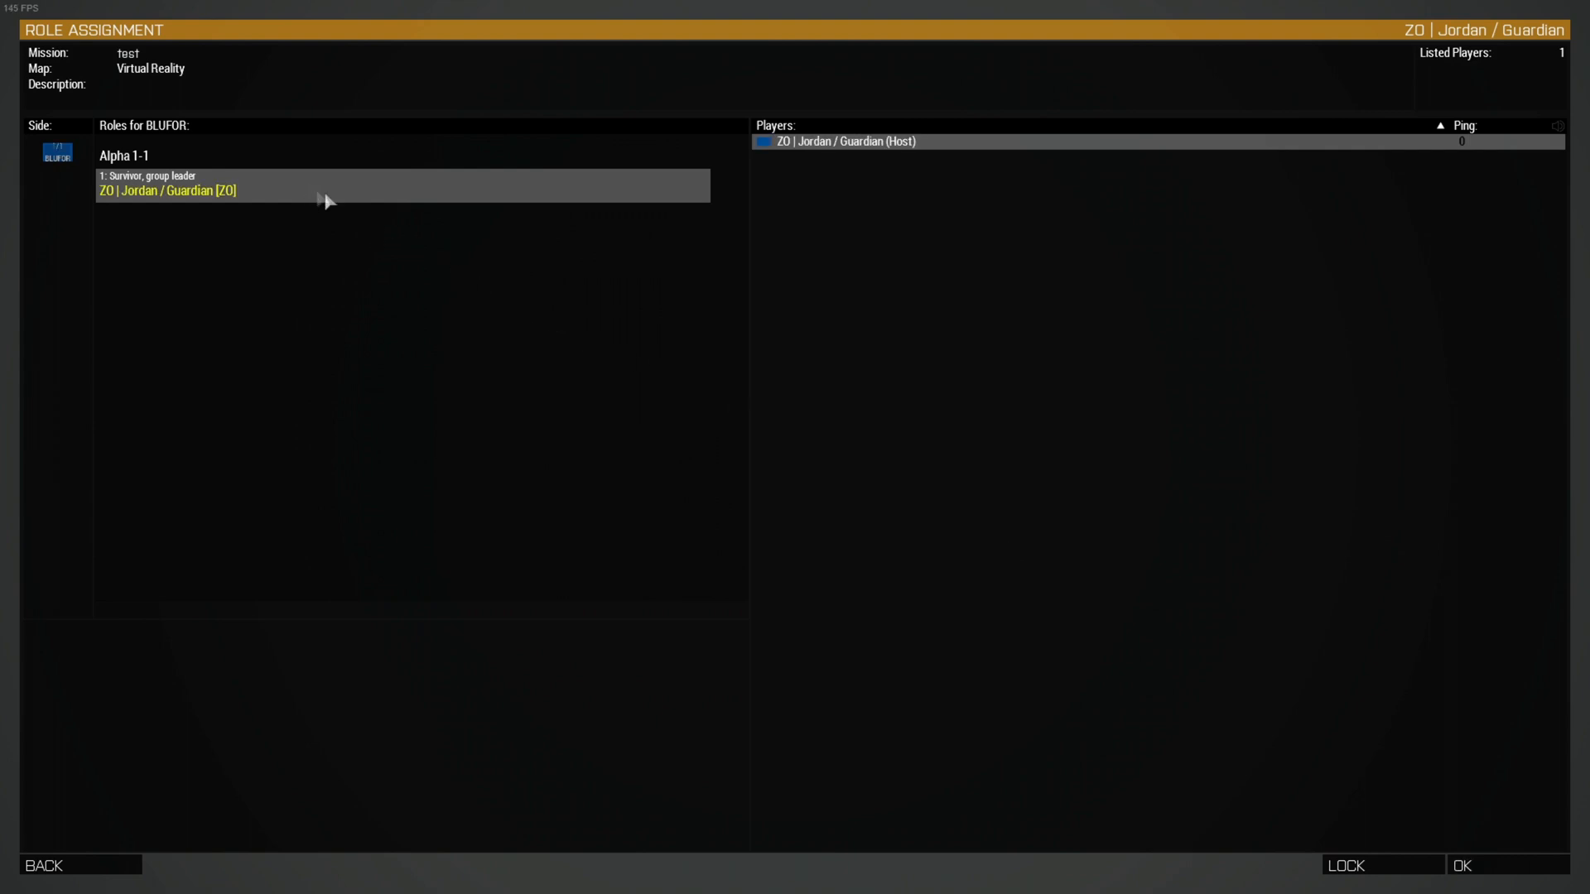
{"action": "left_click", "coordinate": [1507, 865]}
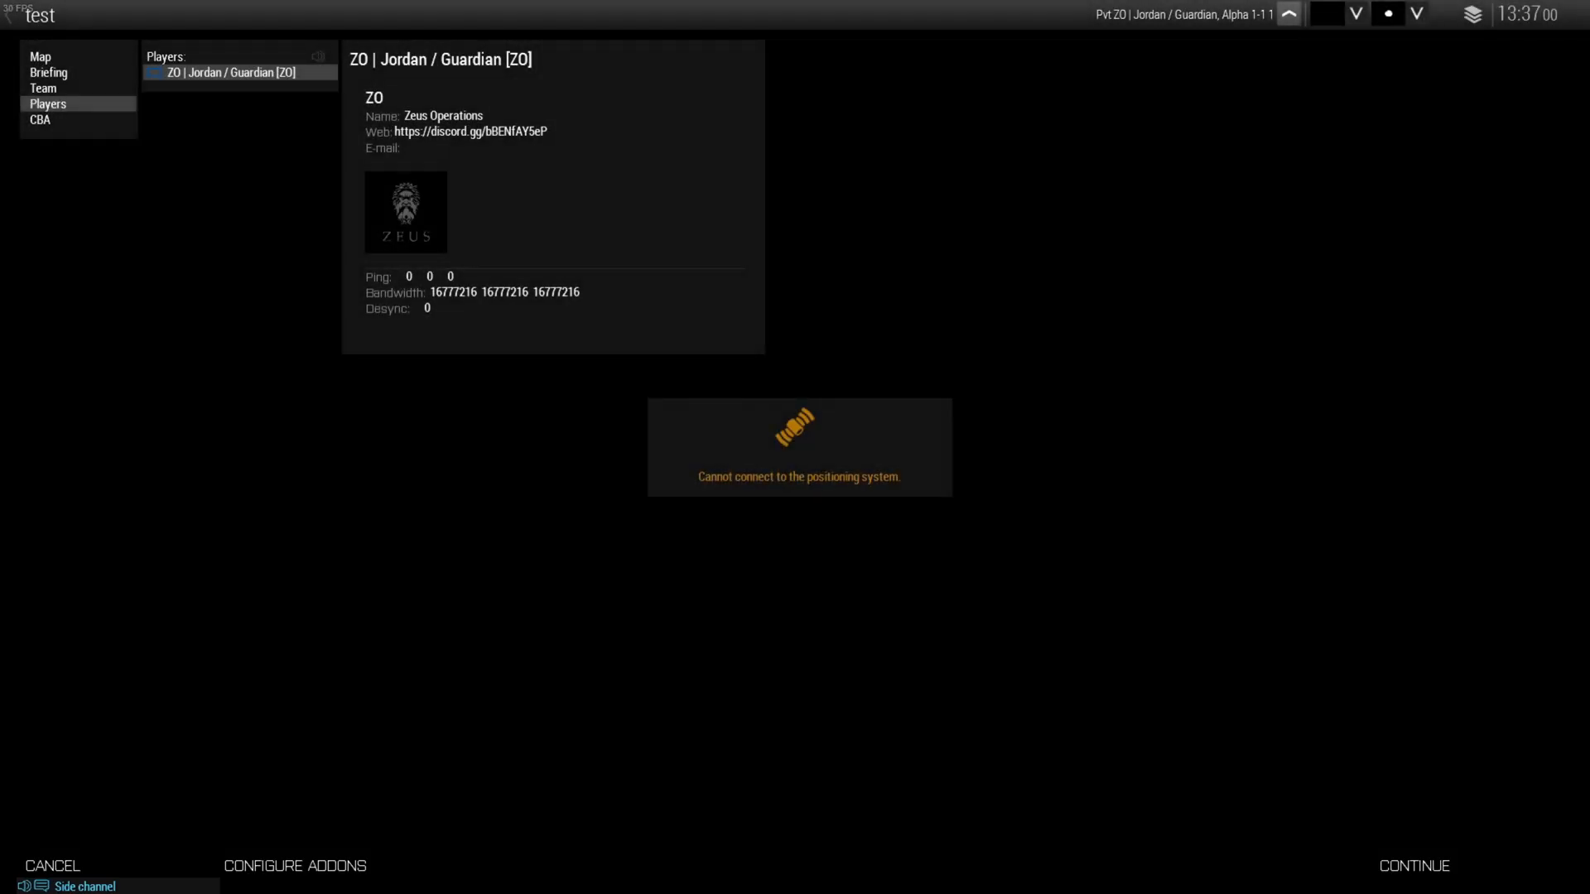
{"action": "left_click", "coordinate": [1448, 864]}
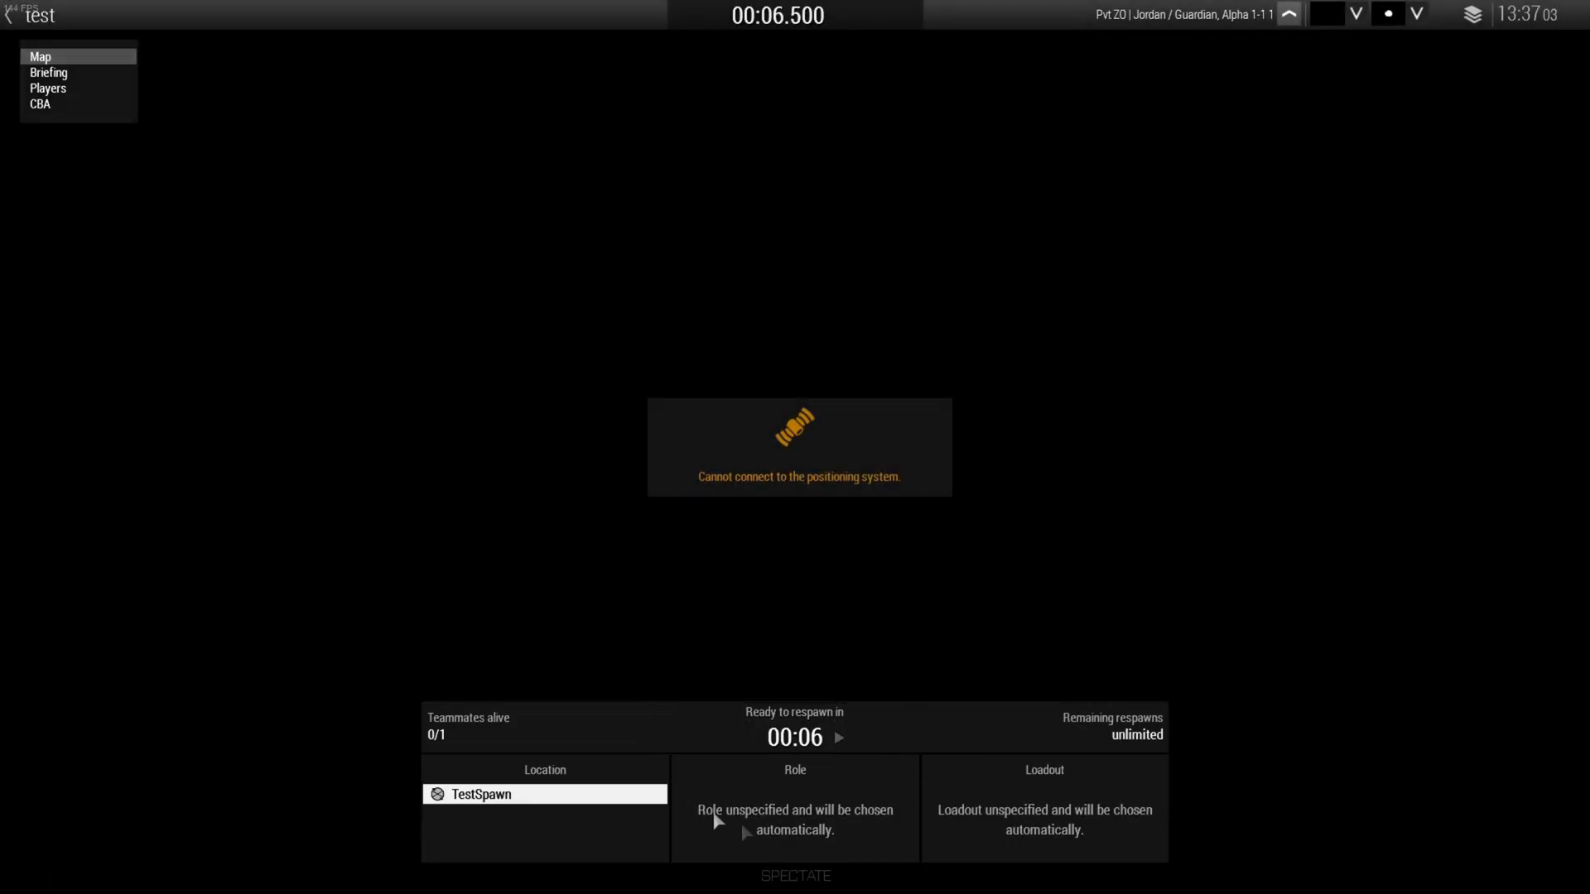
{"action": "left_click", "coordinate": [795, 730]}
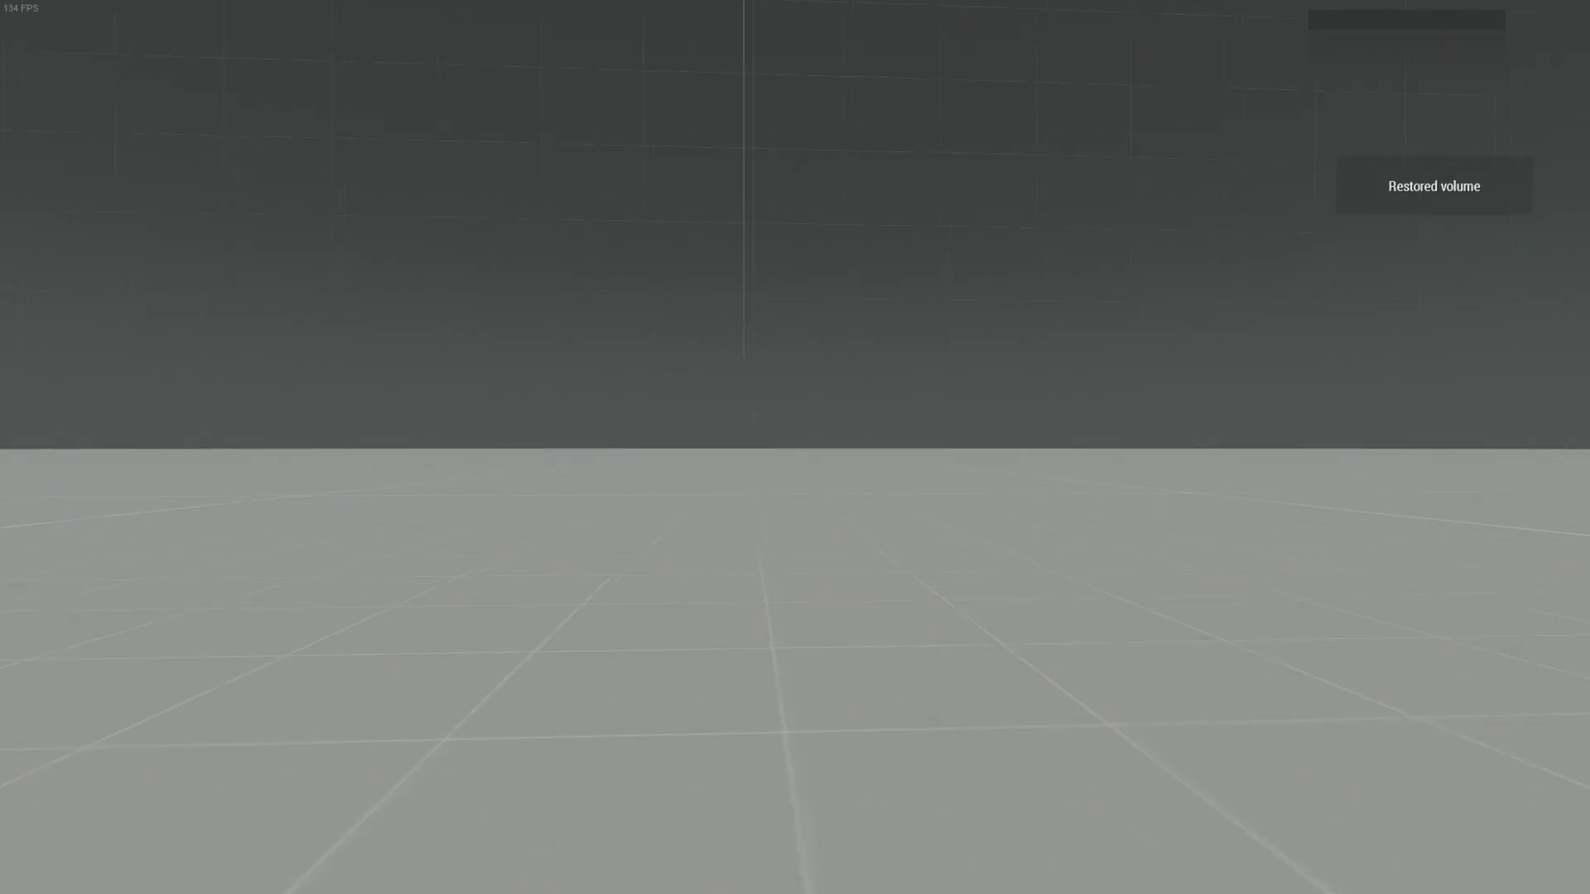
{"action": "key", "text": "d"}
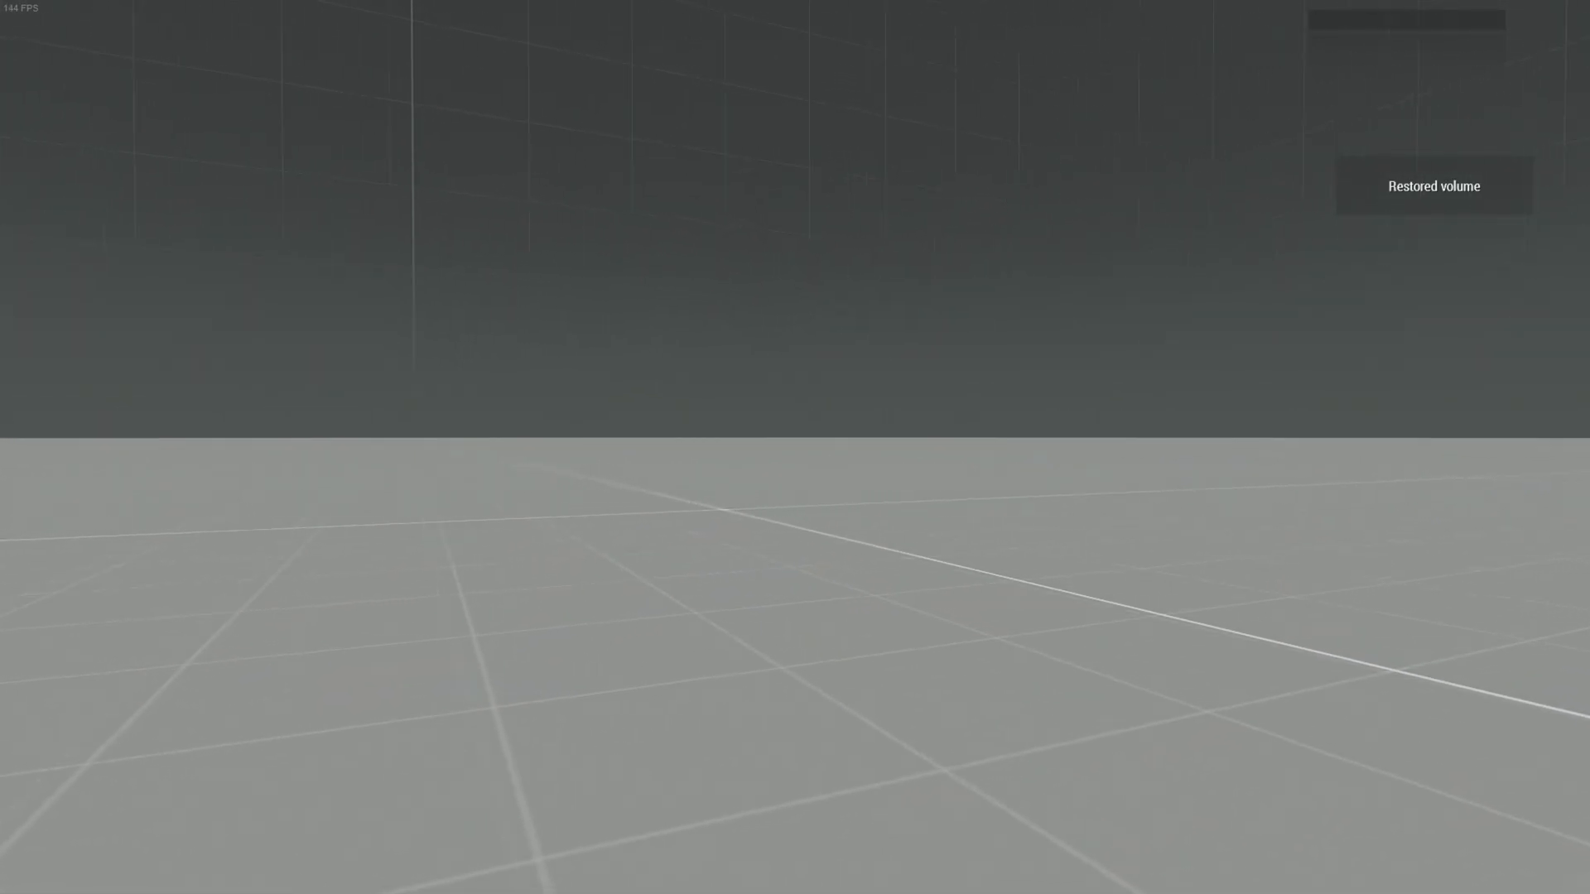
{"action": "key", "text": "KP_Enter"}
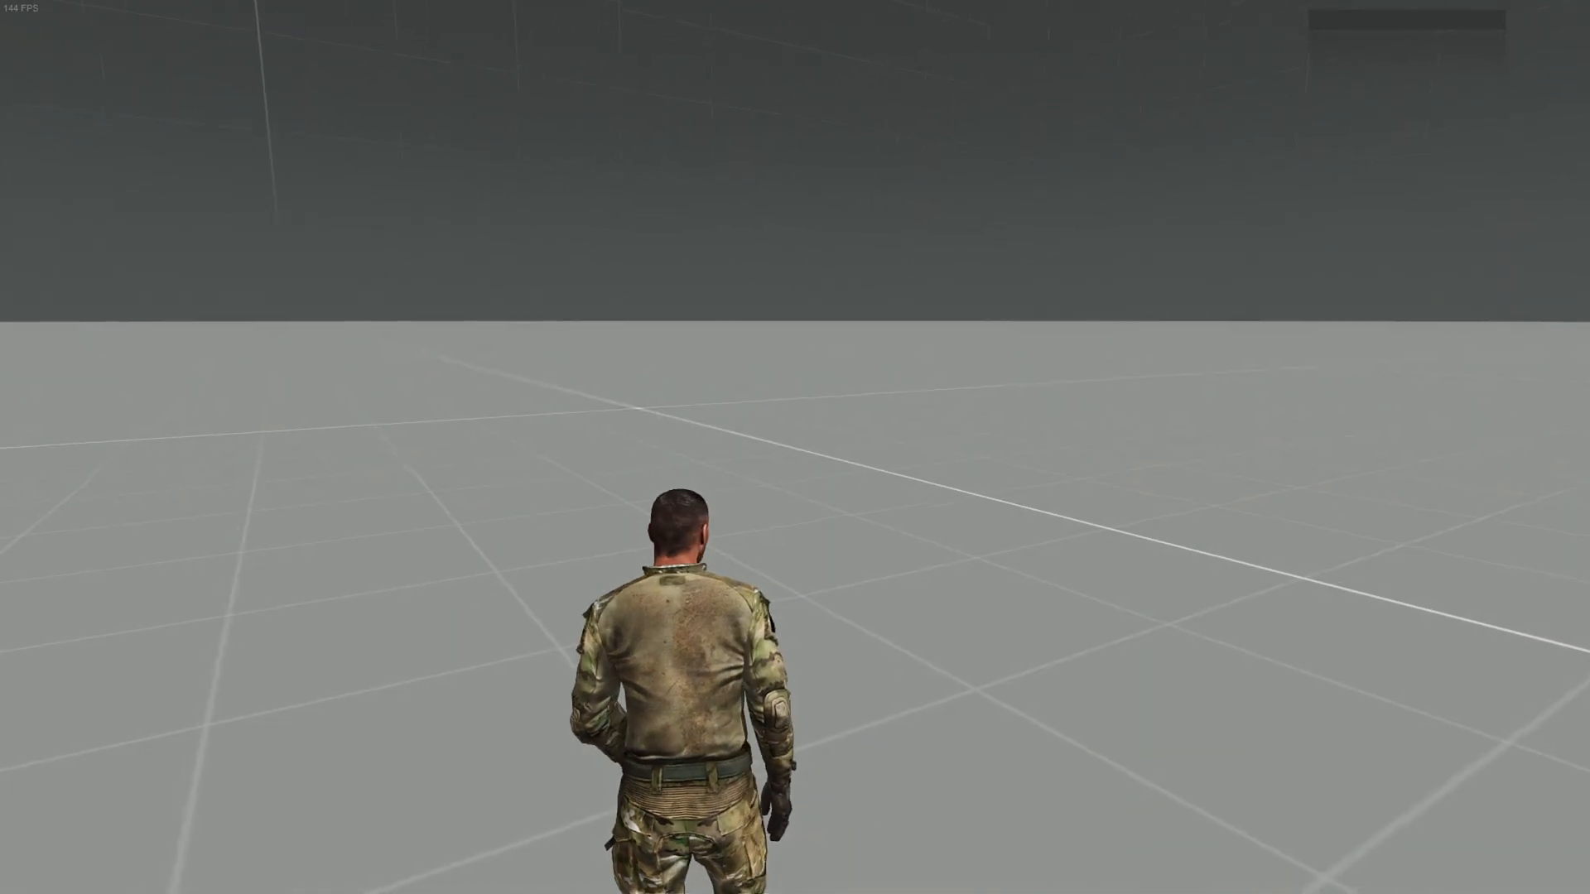
Open Zeus and make all objects within 250 m of the player unit editable
{"action": "key", "text": "y"}
{"action": "key", "text": "s"}
{"action": "right_click_drag", "start_coordinate": [615, 713], "coordinate": [466, 686]}
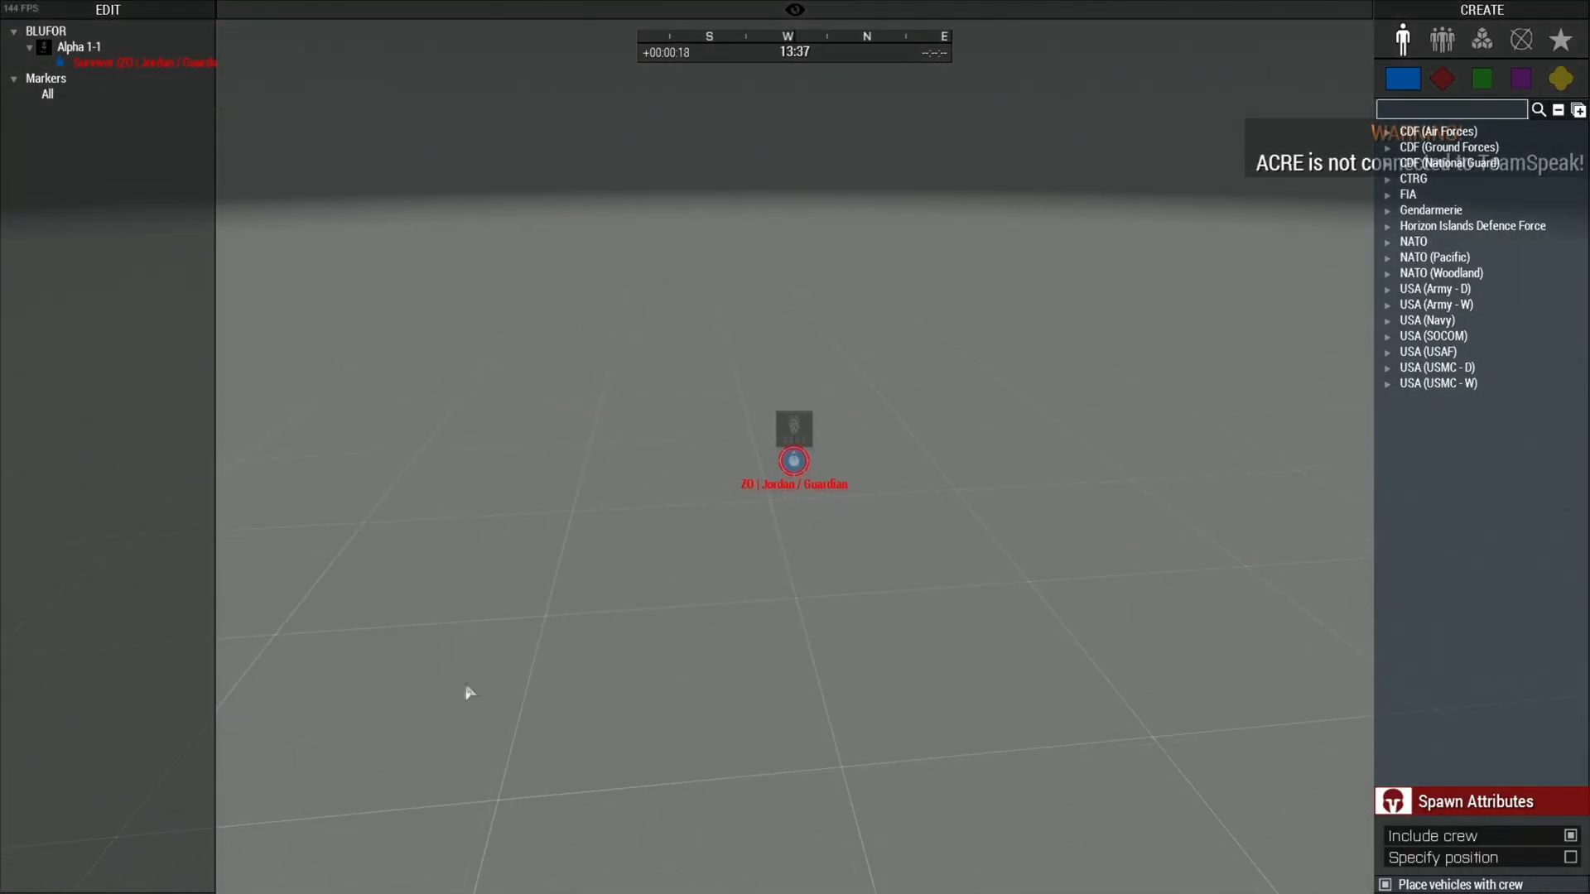
{"action": "right_click", "coordinate": [757, 501]}
{"action": "mouse_move", "coordinate": [837, 510]}
{"action": "mouse_move", "coordinate": [1035, 510]}
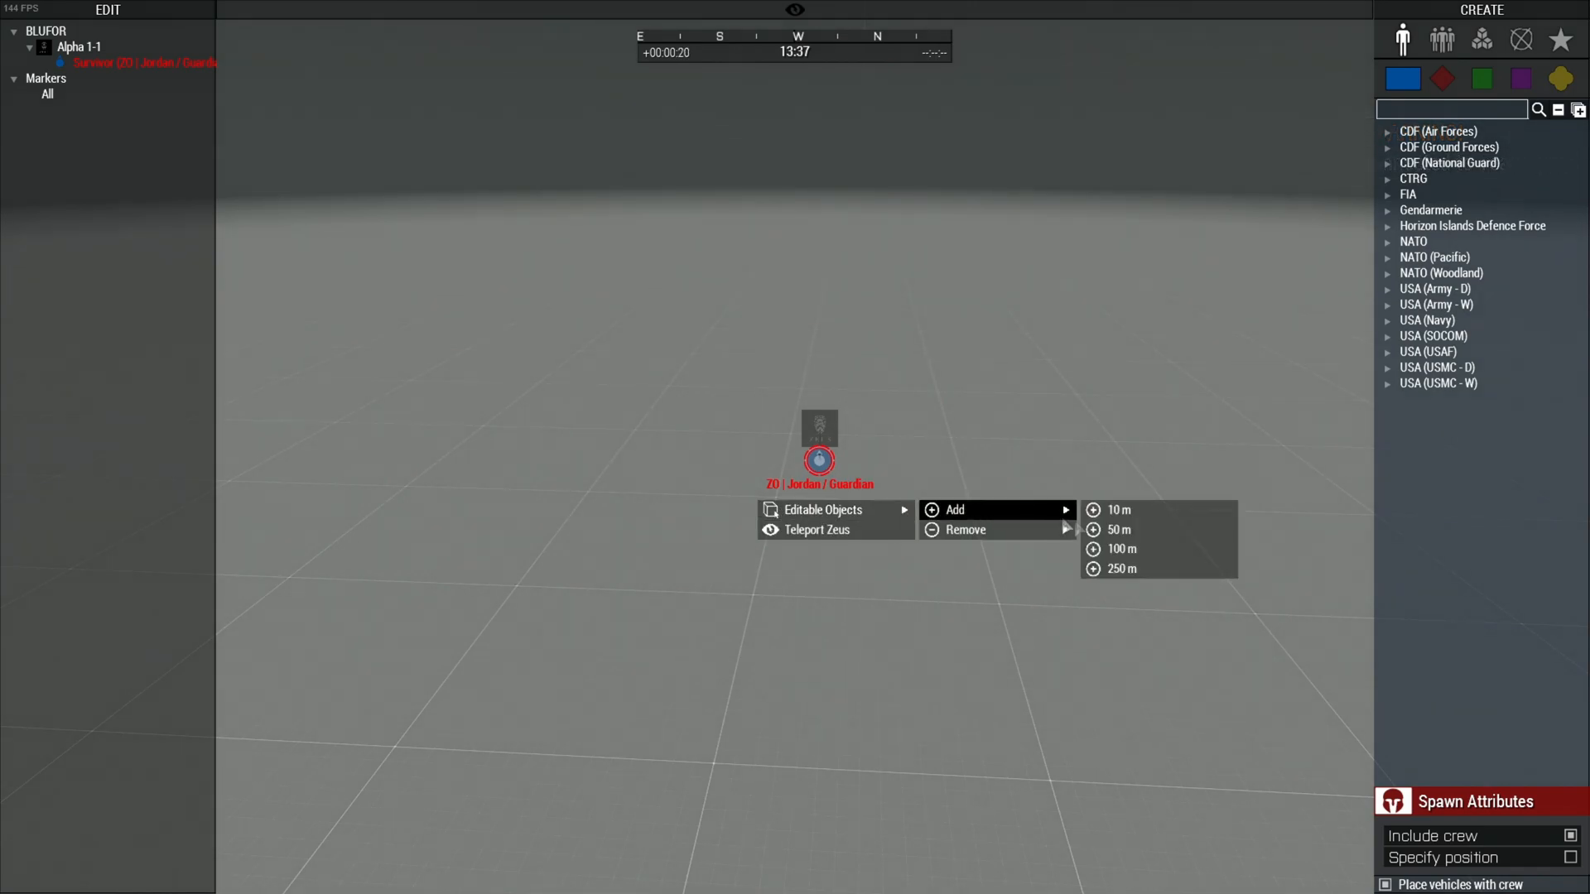
{"action": "left_click", "coordinate": [1135, 570]}
Strike the player's own unit with the Zeus Lightning Bolt module
{"action": "right_click_drag", "start_coordinate": [1060, 571], "coordinate": [583, 490]}
{"action": "key", "text": "w"}
{"action": "left_click_drag", "start_coordinate": [860, 650], "coordinate": [844, 661]}
{"action": "key", "text": "d"}
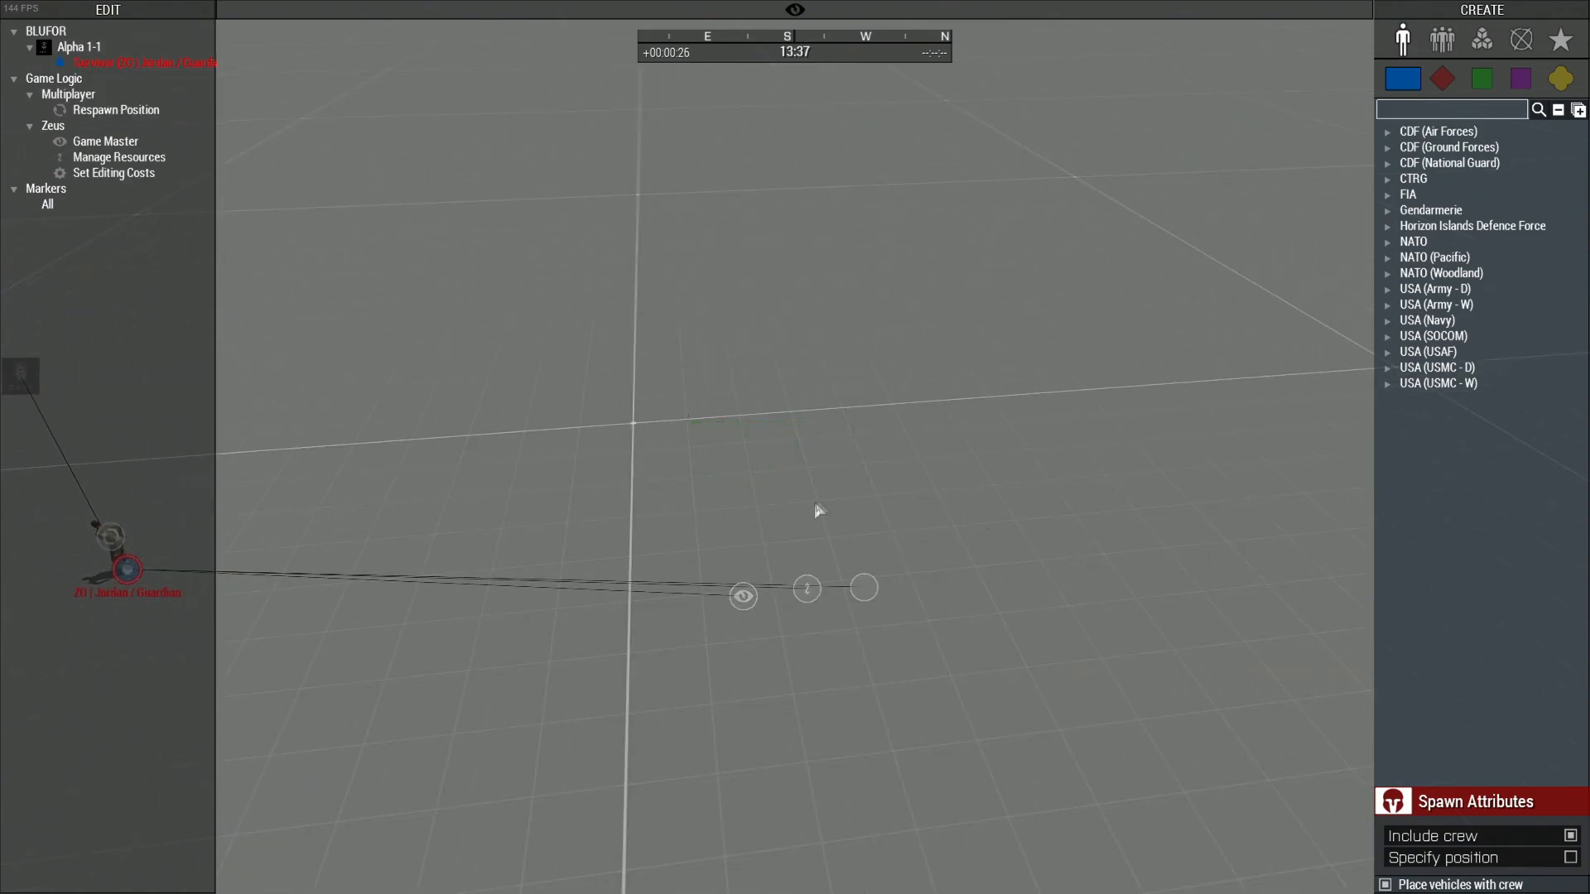
{"action": "key", "text": "a"}
{"action": "right_click_drag", "start_coordinate": [760, 575], "coordinate": [1159, 365]}
{"action": "key", "text": "s"}
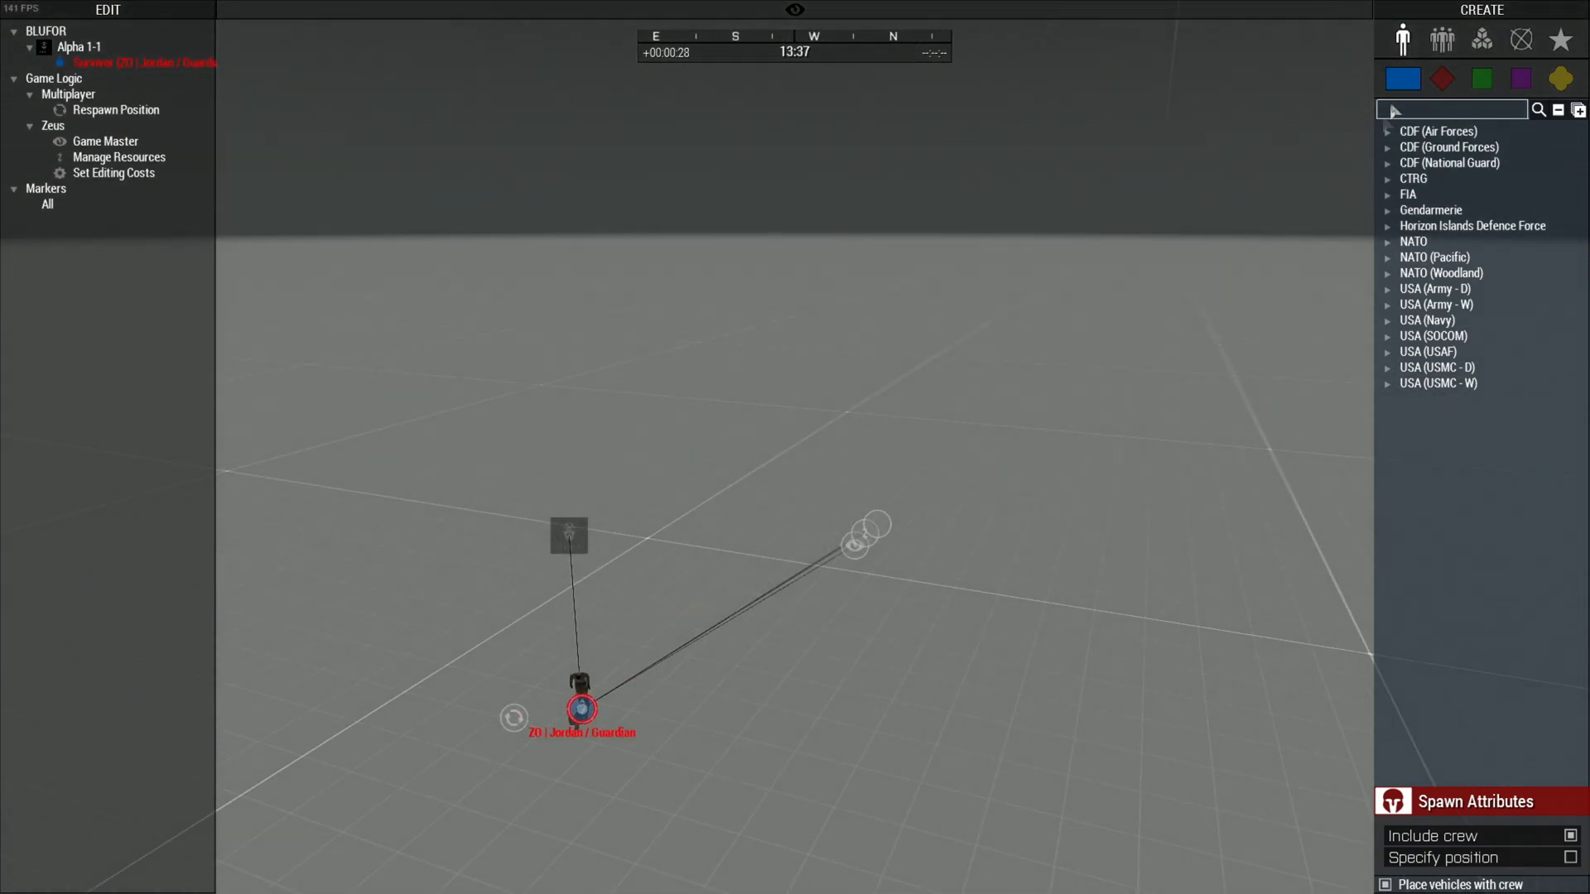
{"action": "left_click", "coordinate": [1486, 41]}
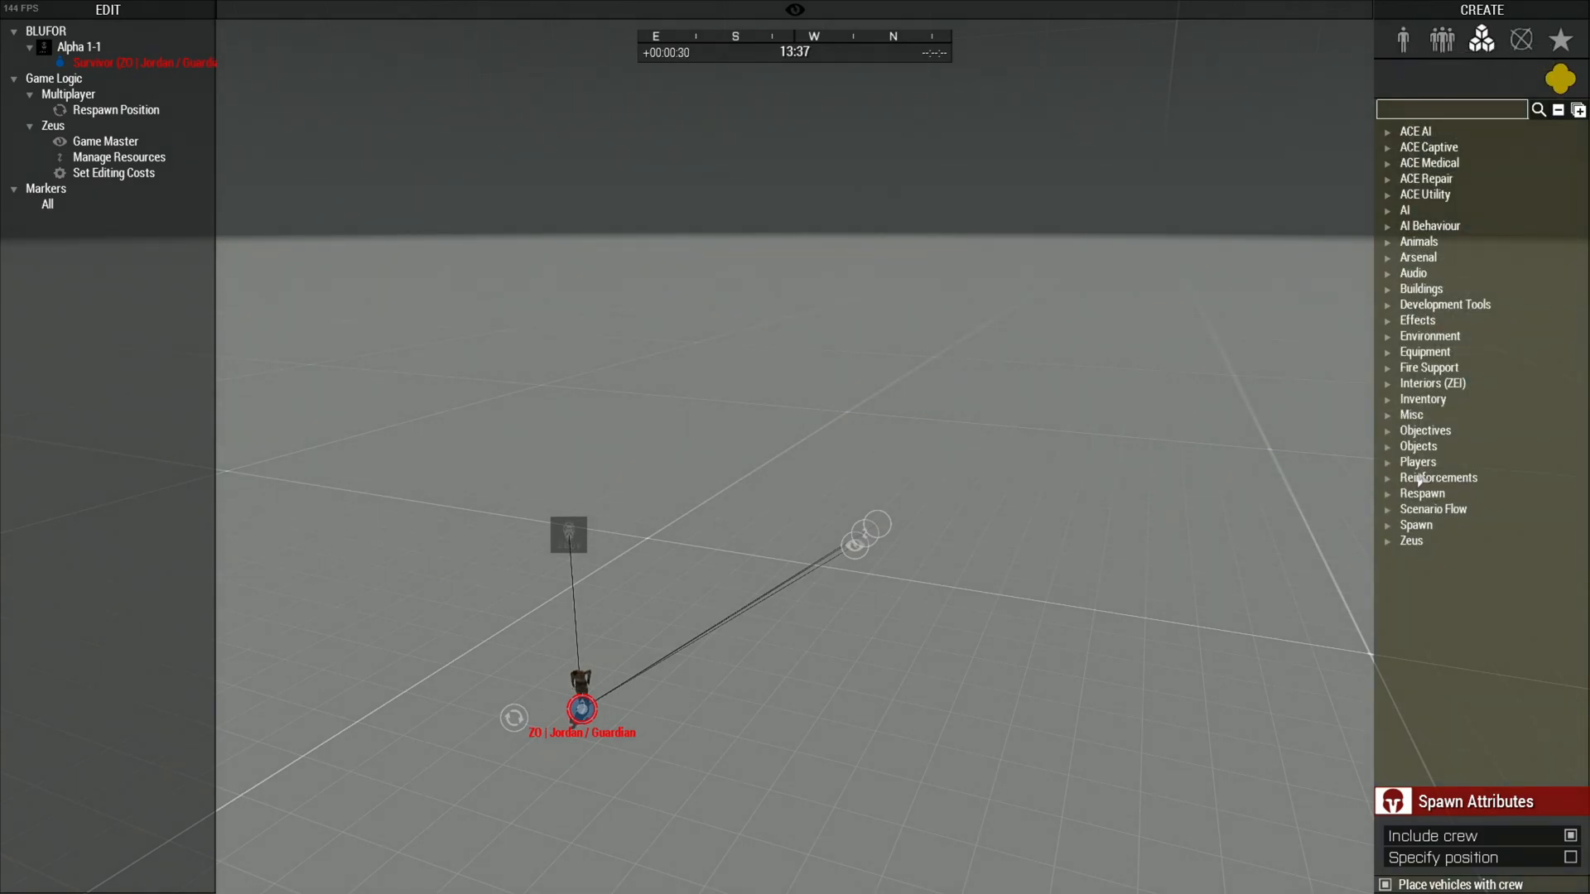
{"action": "left_click", "coordinate": [1412, 541]}
{"action": "key", "text": "a"}
{"action": "left_click", "coordinate": [1476, 761]}
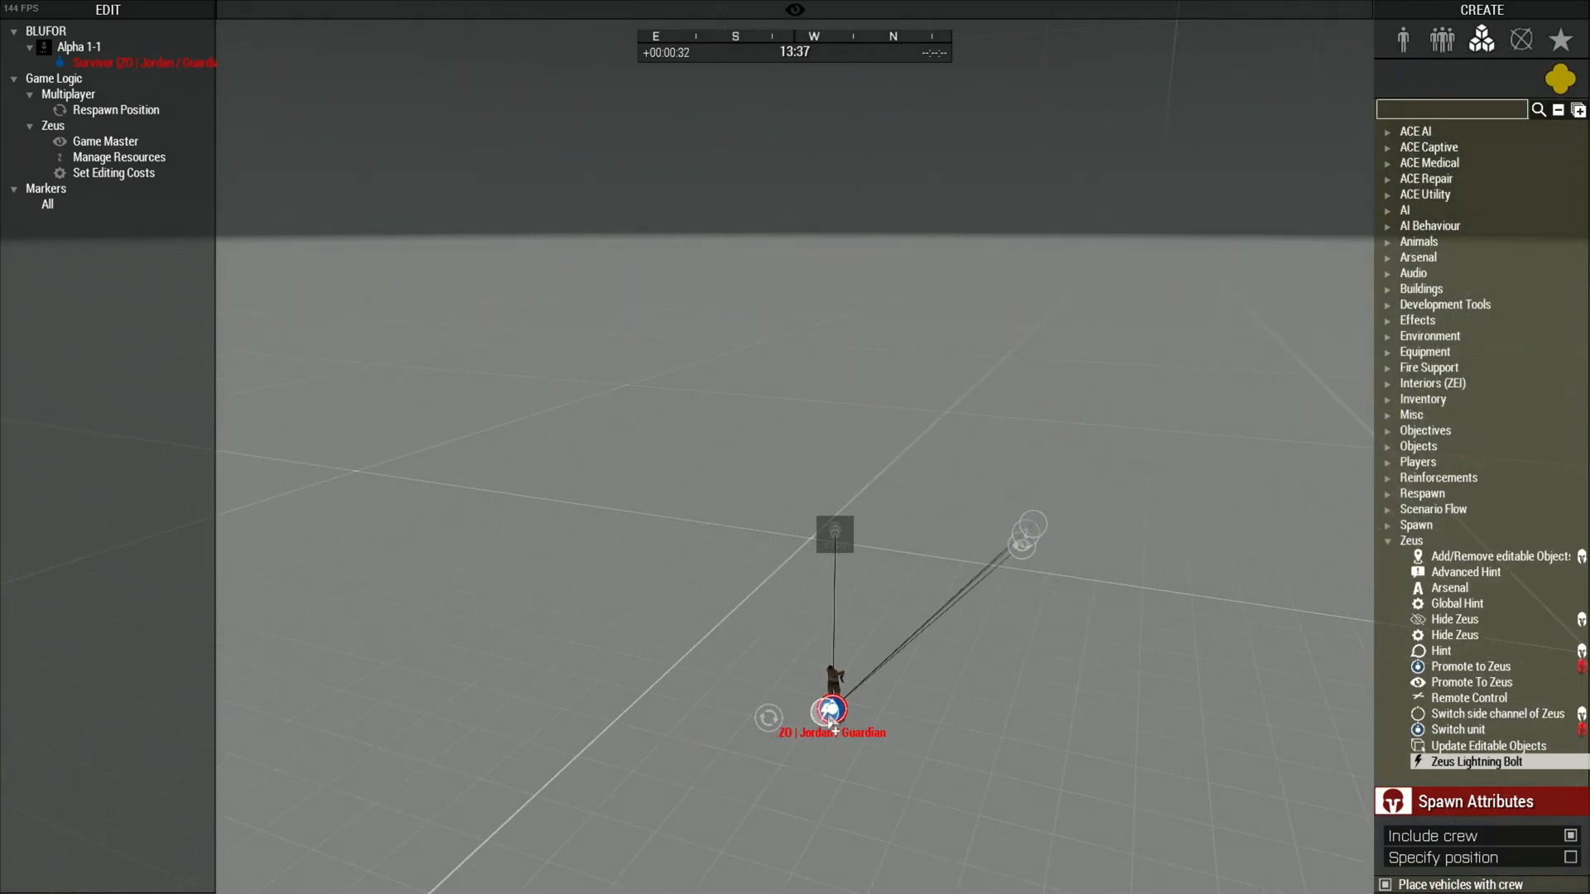
{"action": "left_click", "coordinate": [828, 718]}
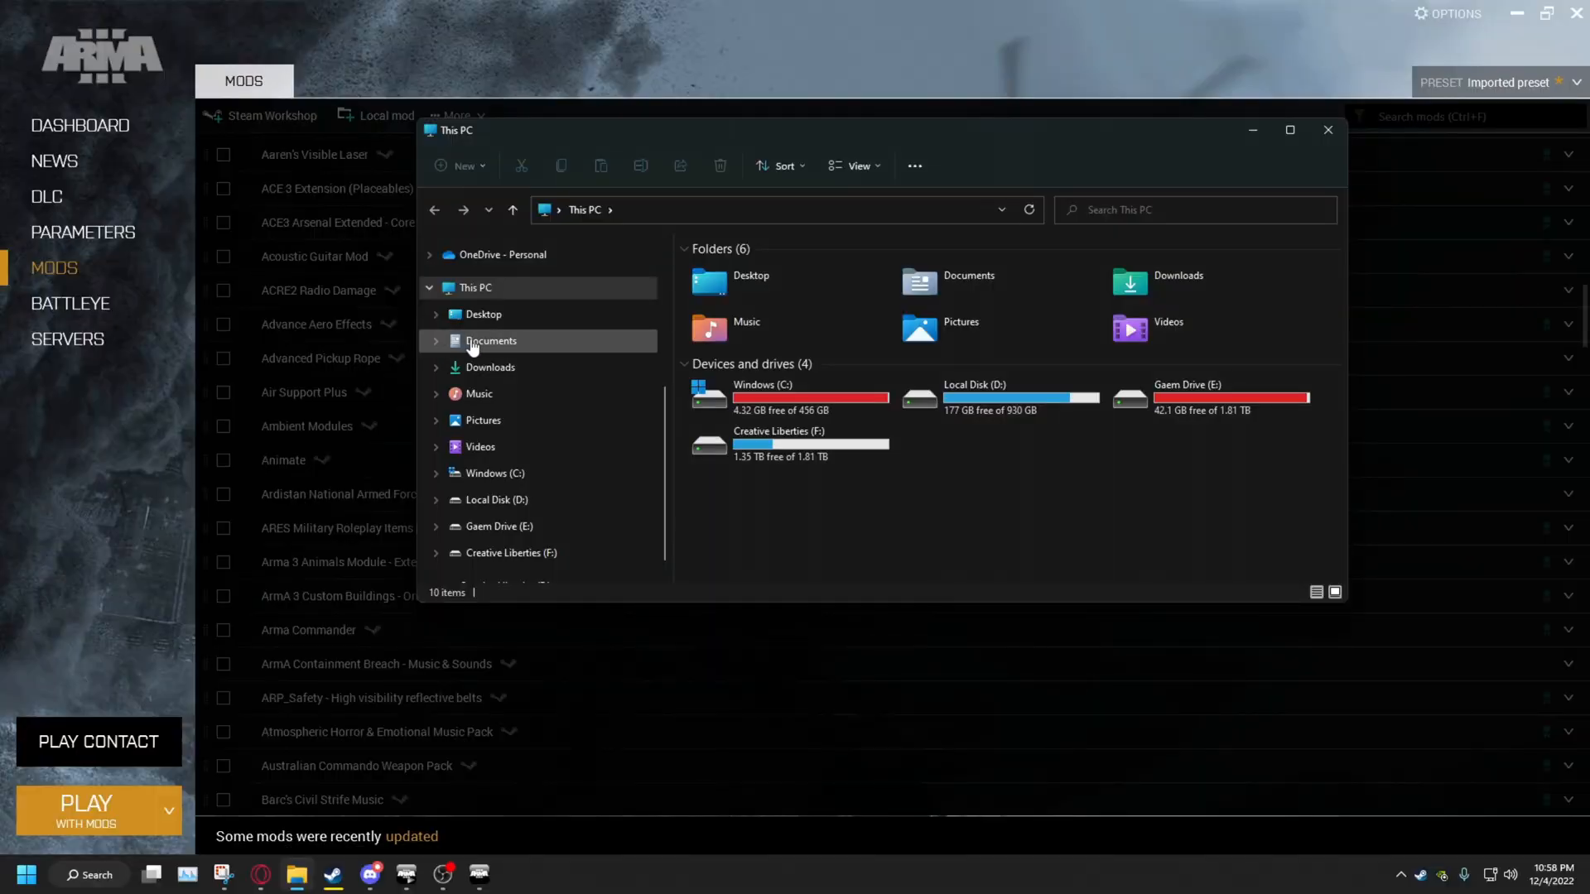
Browse Documents > Arma 3 > mpmissions, then return to Documents
{"action": "left_click", "coordinate": [473, 346]}
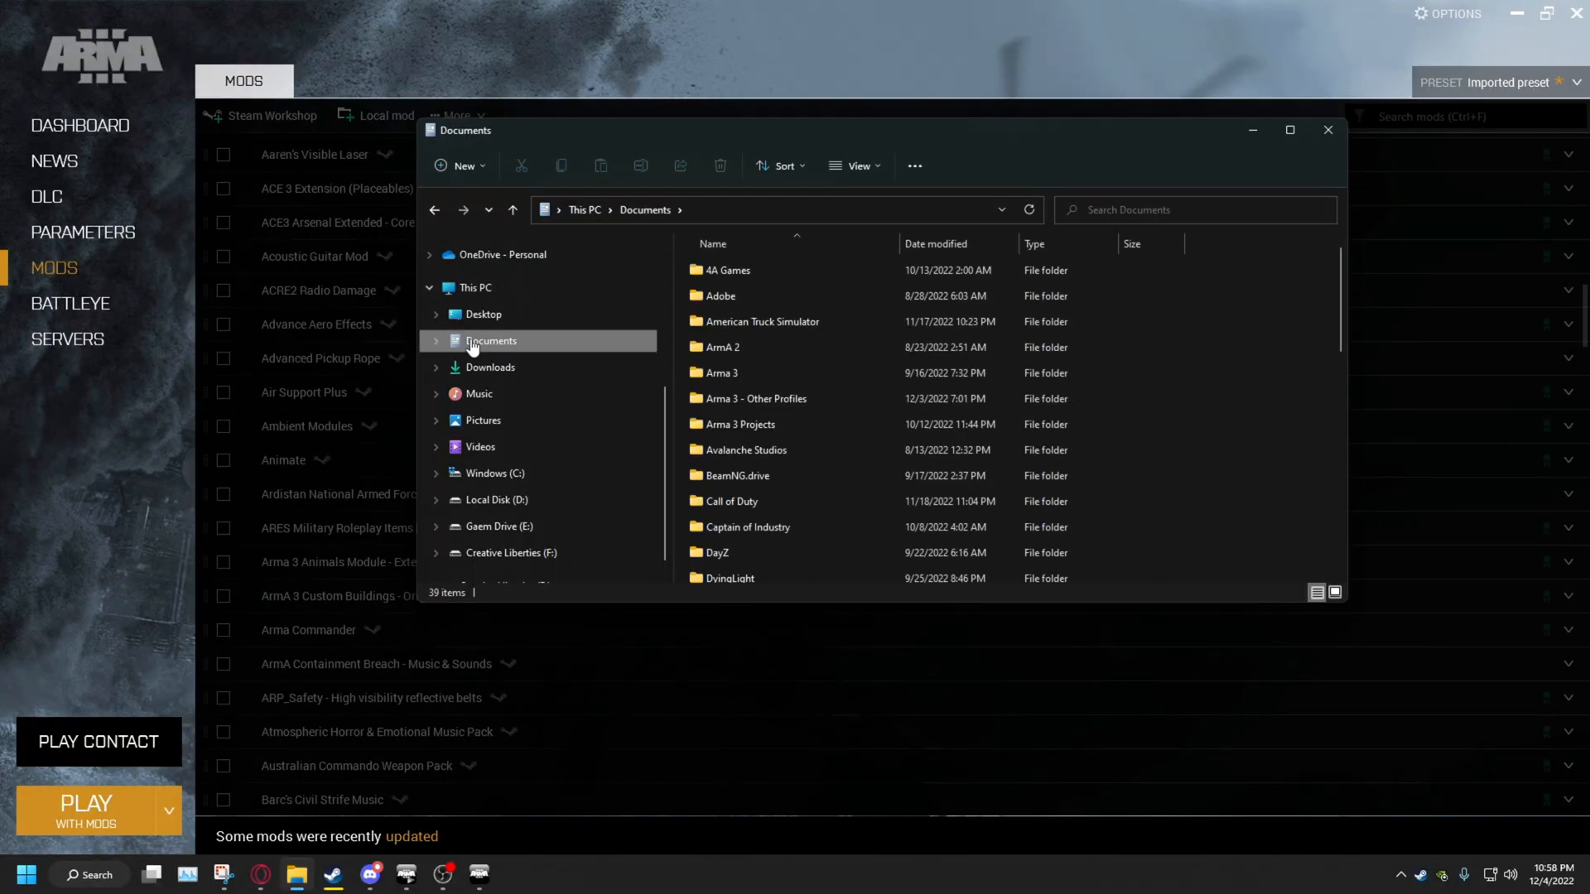
{"action": "double_click", "coordinate": [757, 375]}
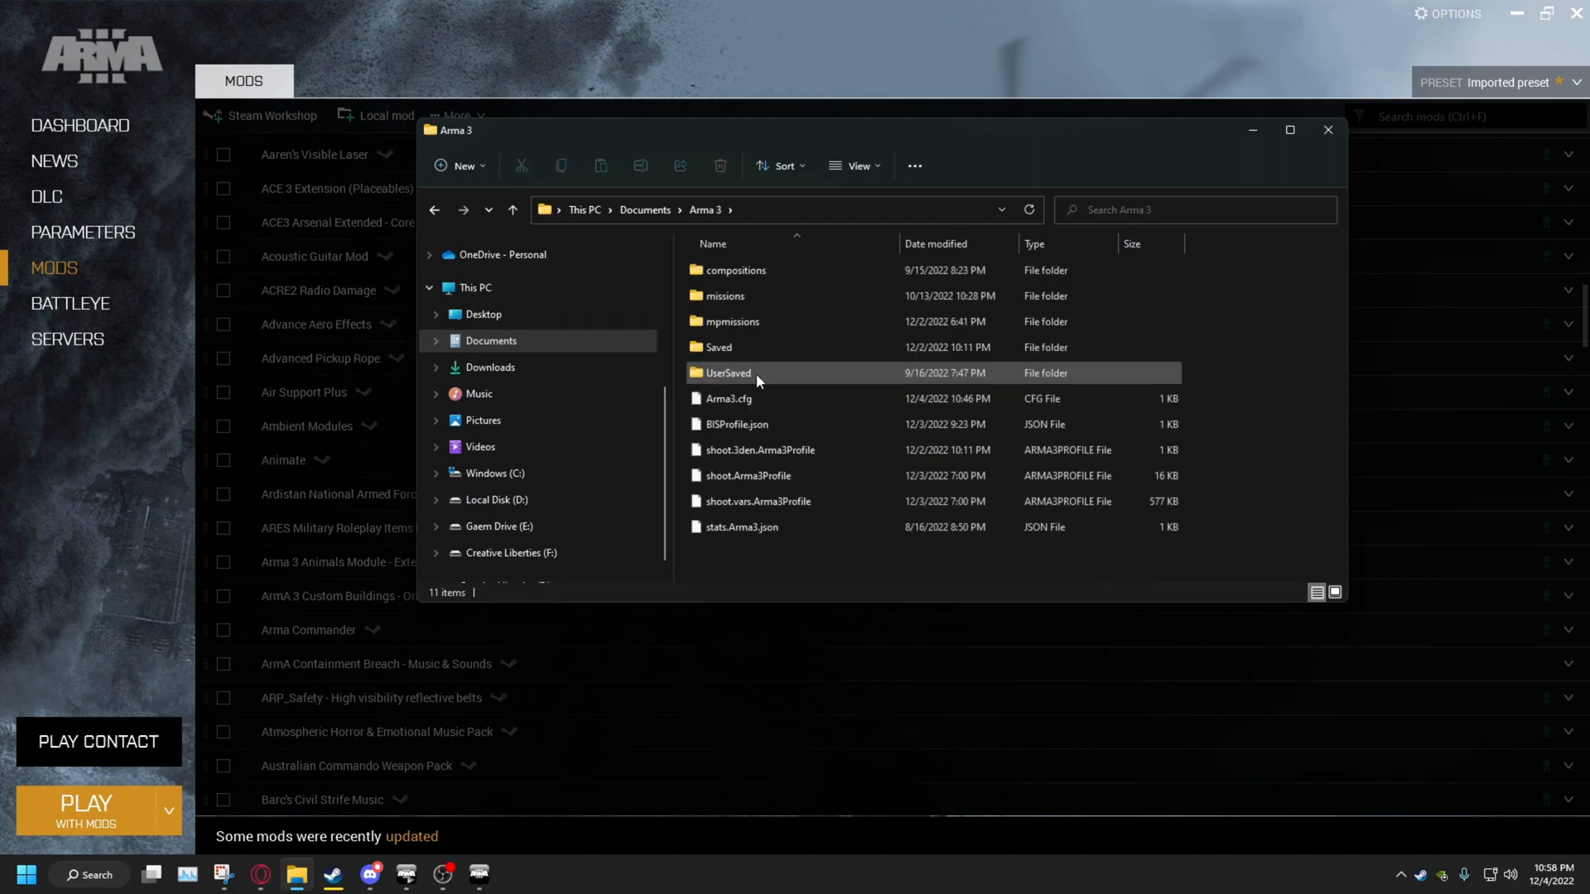
{"action": "double_click", "coordinate": [757, 327]}
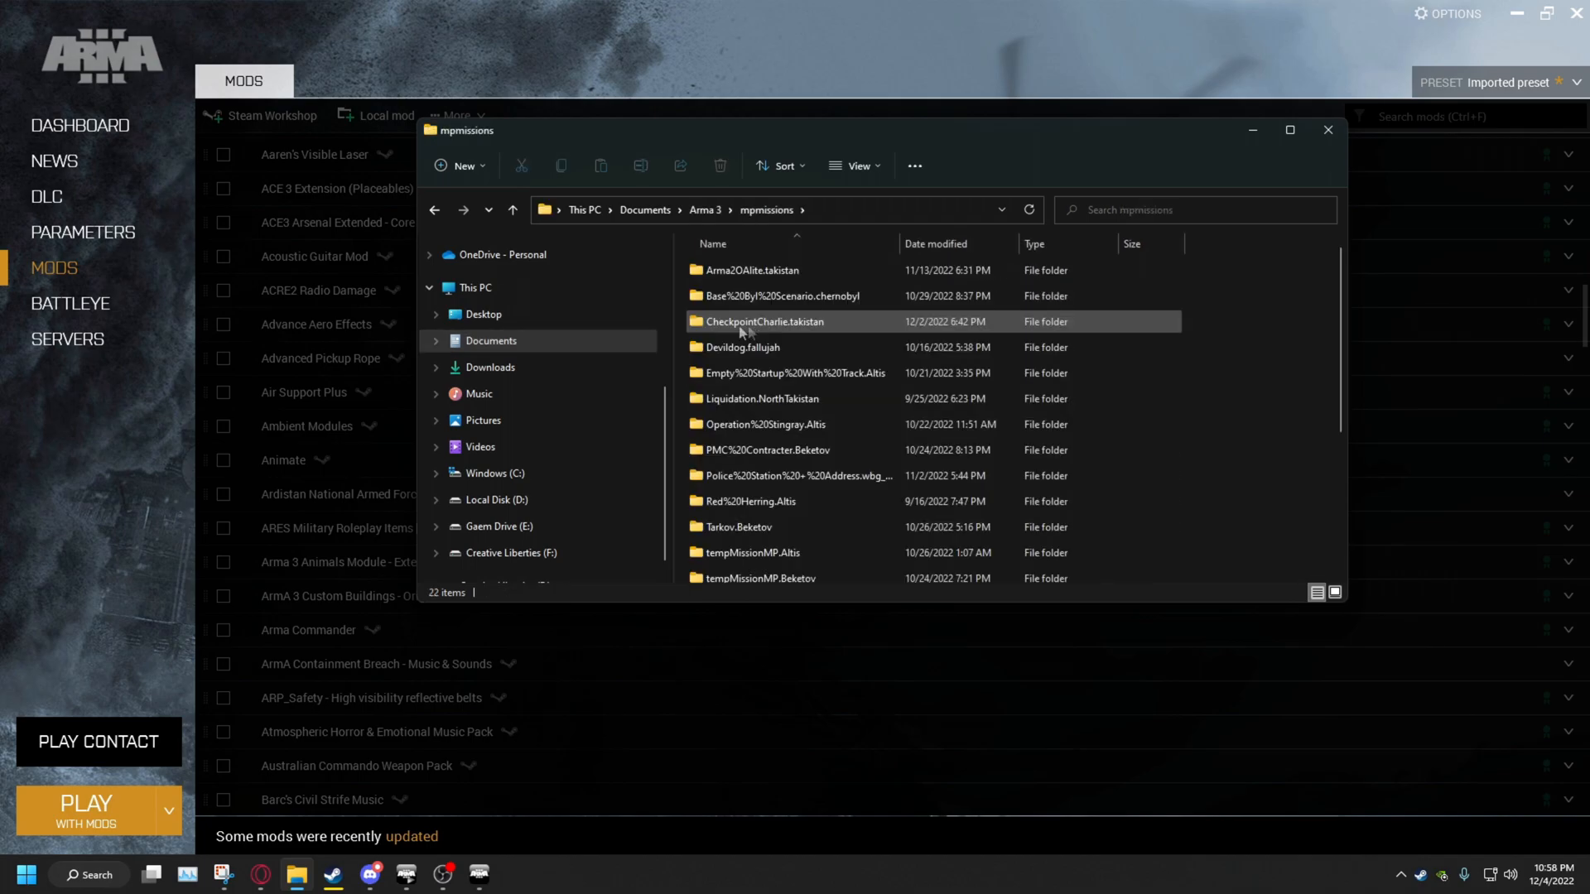
{"action": "scroll", "coordinate": [749, 332], "scroll_direction": "down", "scroll_amount": 3}
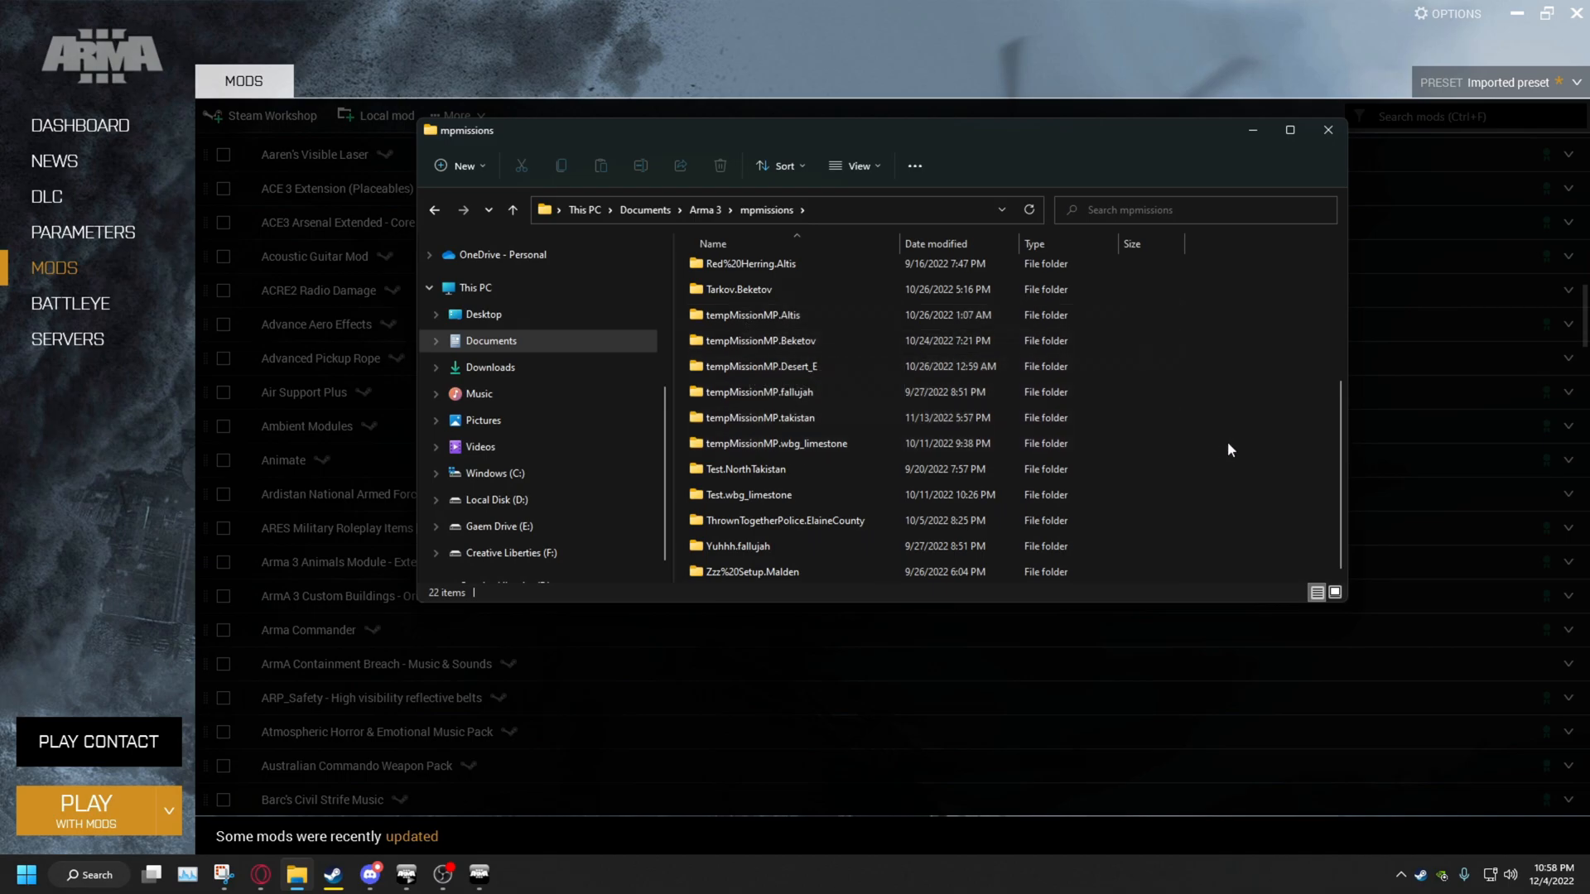
{"action": "scroll", "coordinate": [1231, 443], "scroll_direction": "up", "scroll_amount": 3}
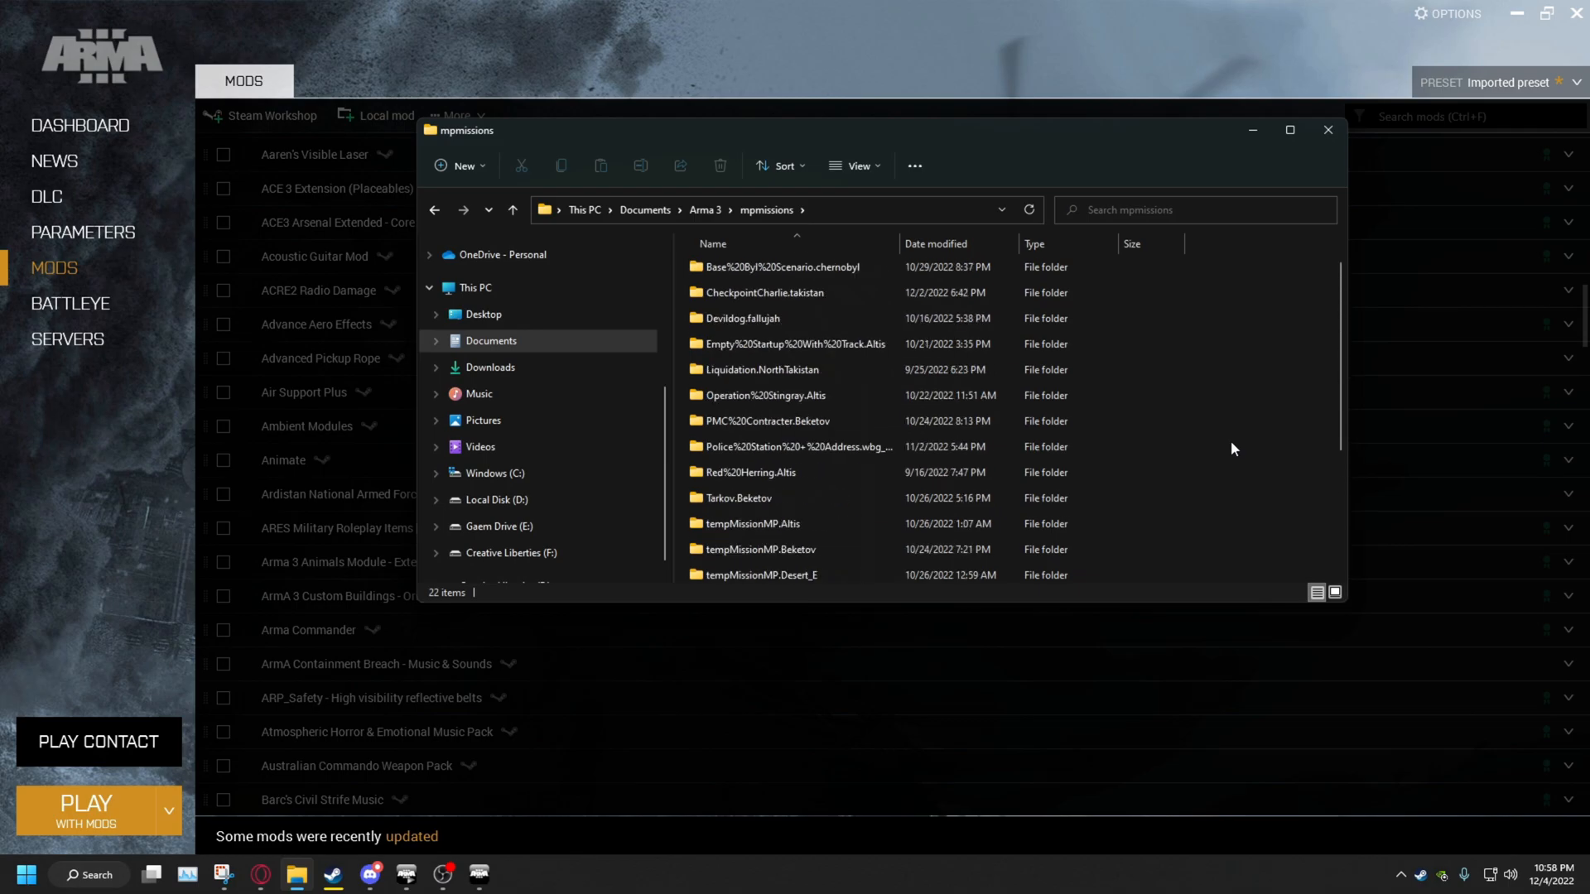
{"action": "scroll", "coordinate": [1231, 449], "scroll_direction": "up", "scroll_amount": 1}
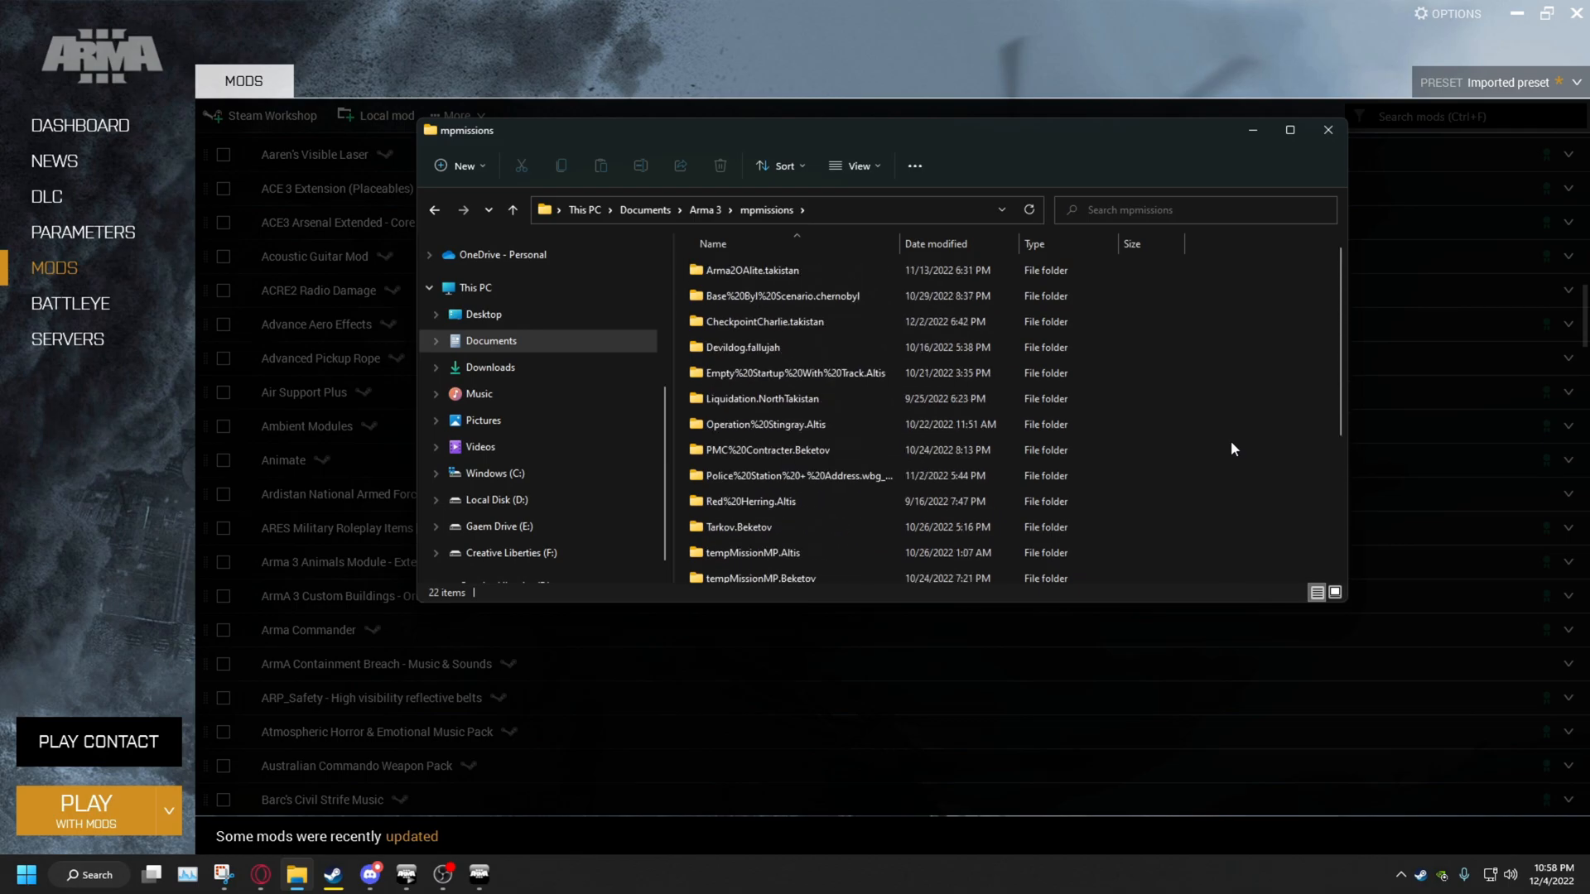
{"action": "key", "text": "alt+Up"}
{"action": "key", "text": "alt+Up"}
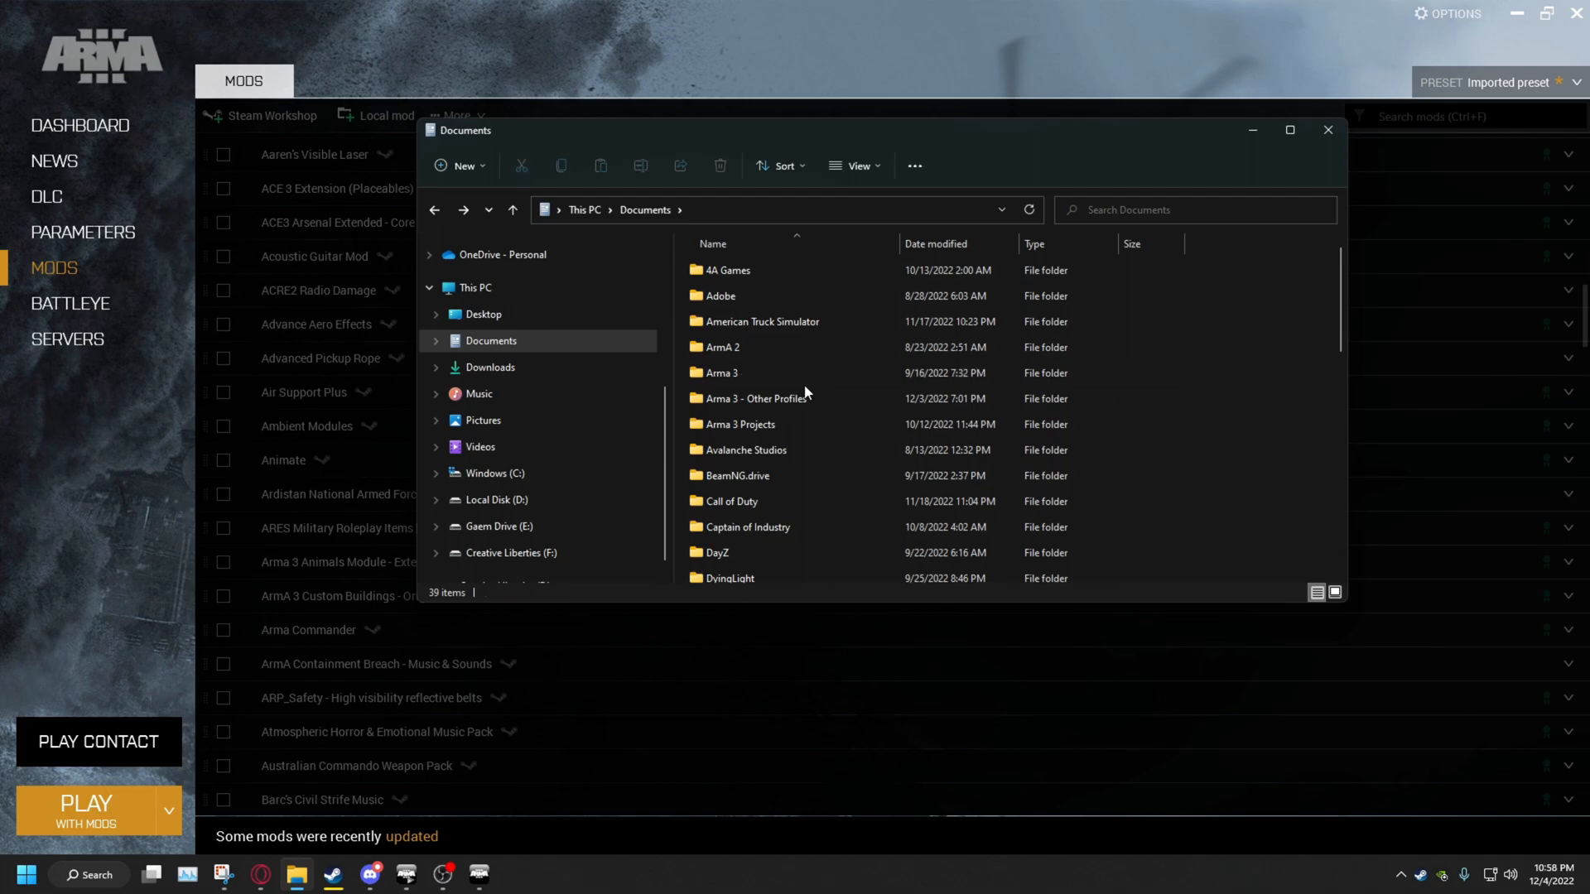
Open Arma 3 - Other Profiles > profile folder > mpmissions > test.VR
{"action": "double_click", "coordinate": [805, 389]}
{"action": "double_click", "coordinate": [792, 273]}
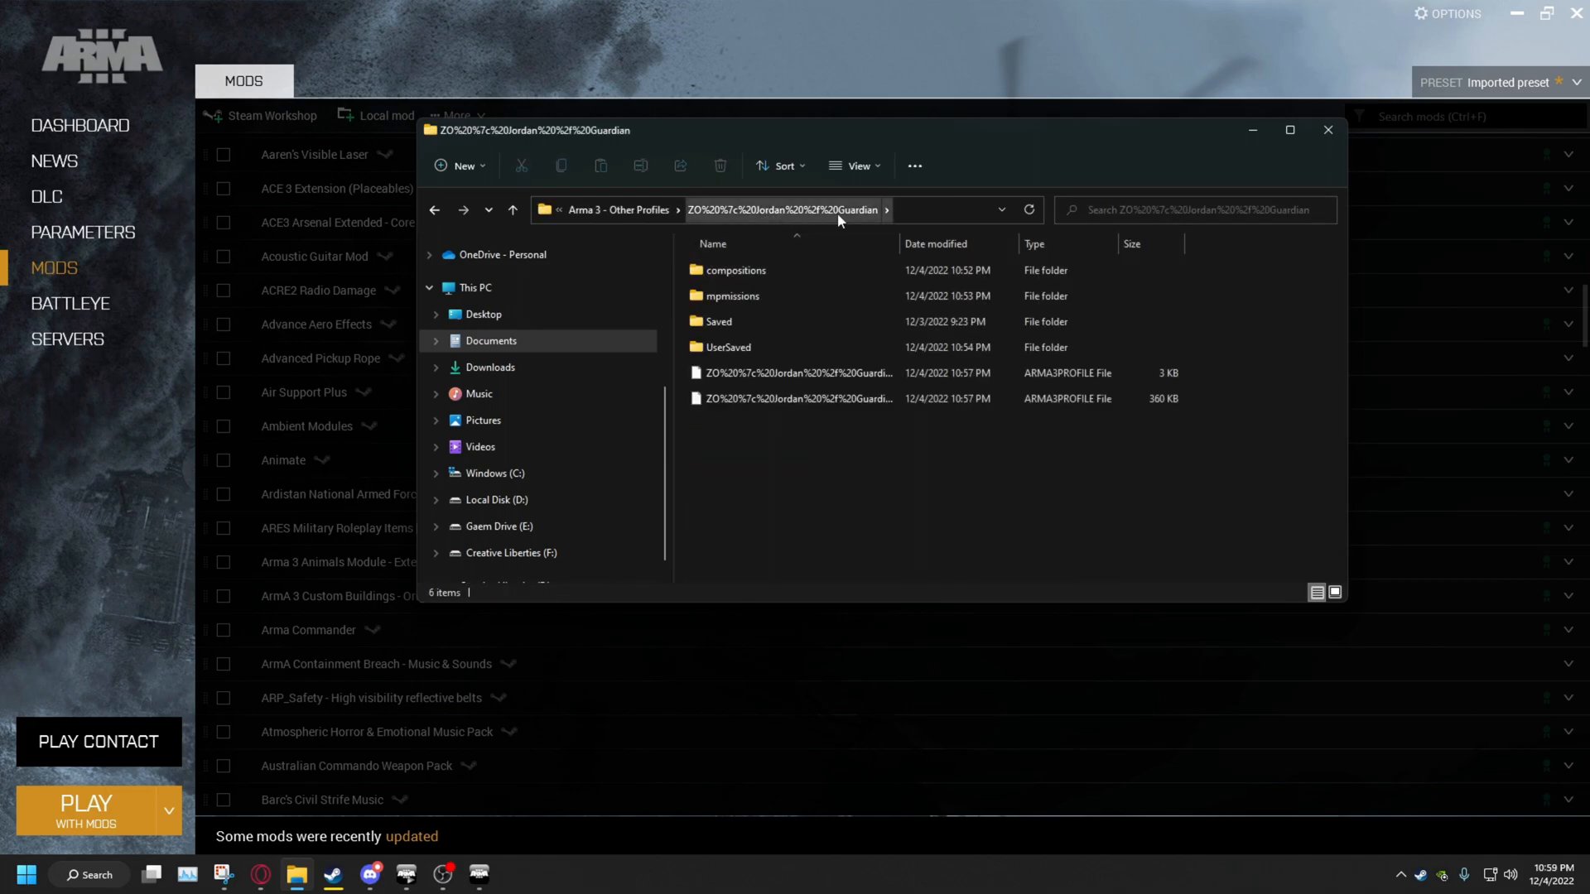
{"action": "double_click", "coordinate": [758, 294]}
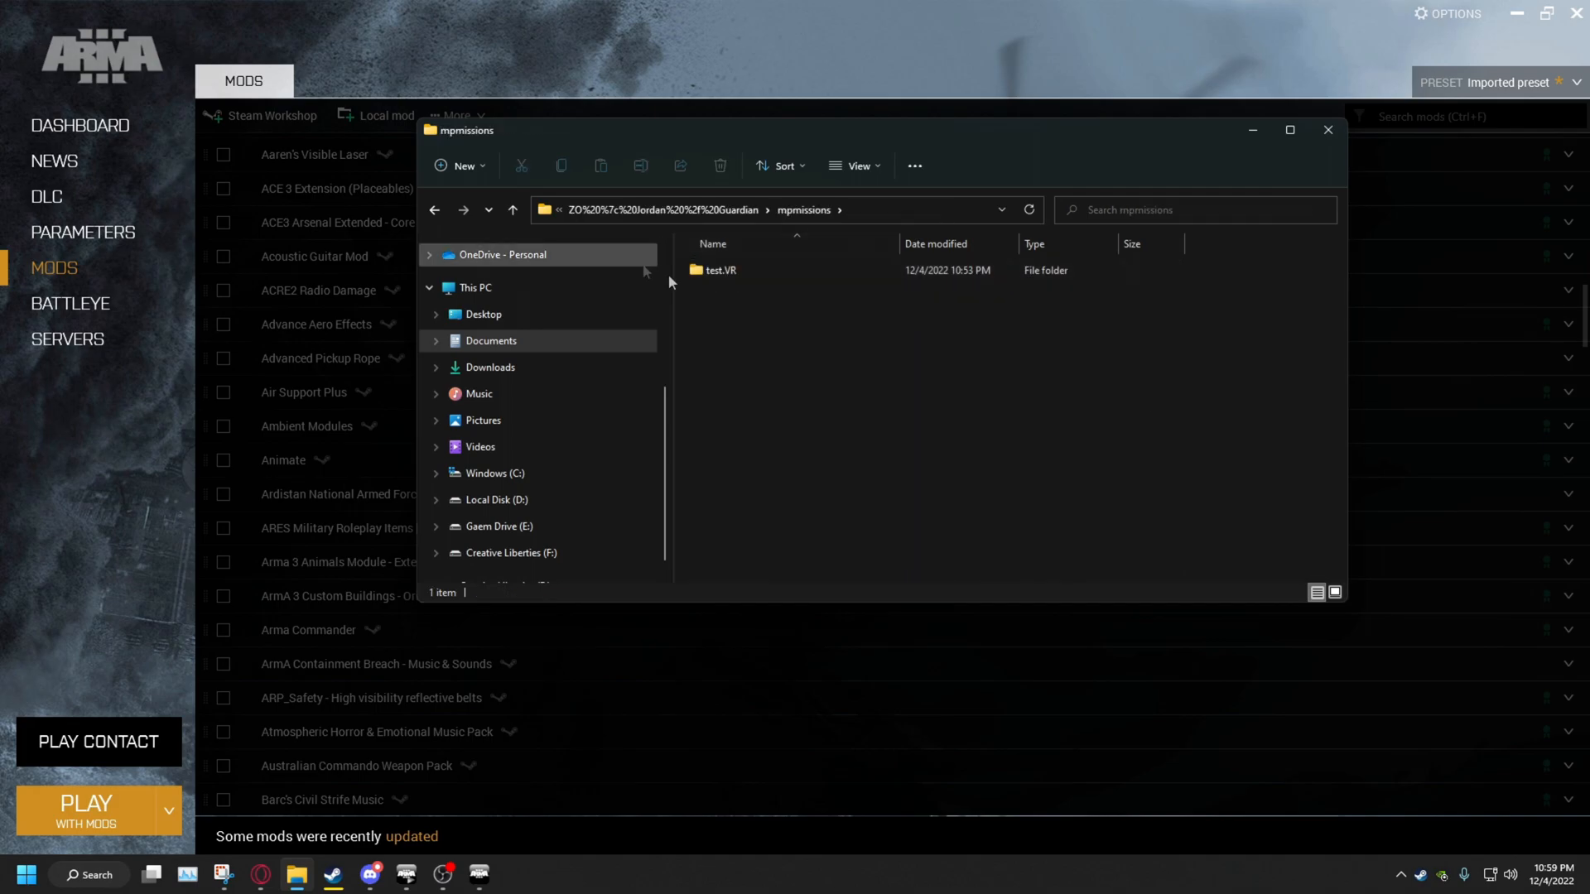
{"action": "double_click", "coordinate": [723, 274]}
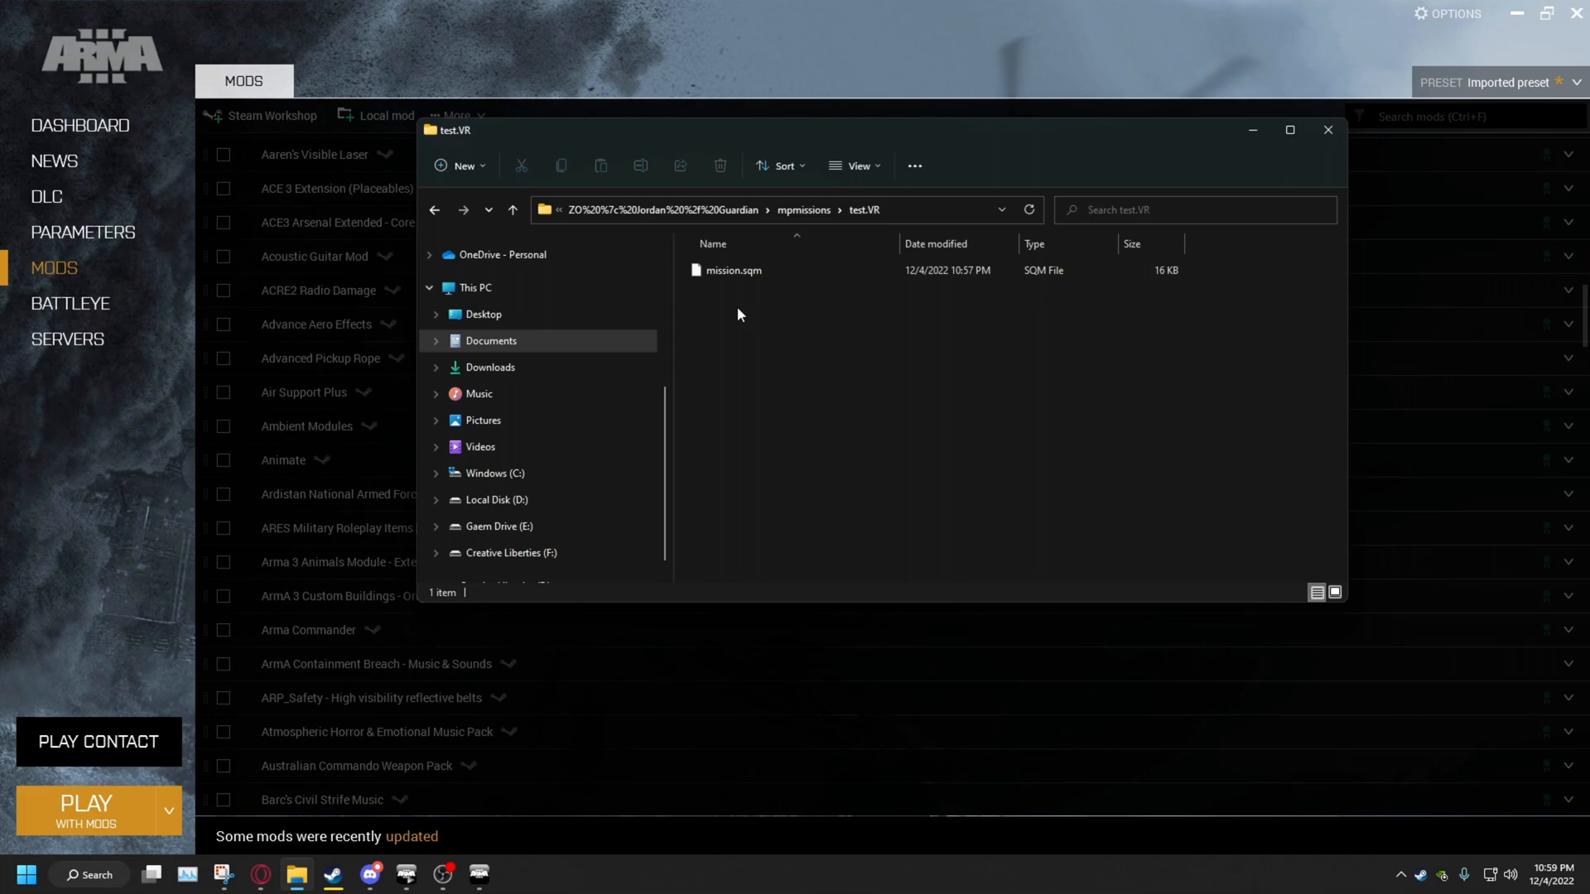
Create a new text document in test.VR named description.ext, accepting the extension change
{"action": "right_click", "coordinate": [738, 308]}
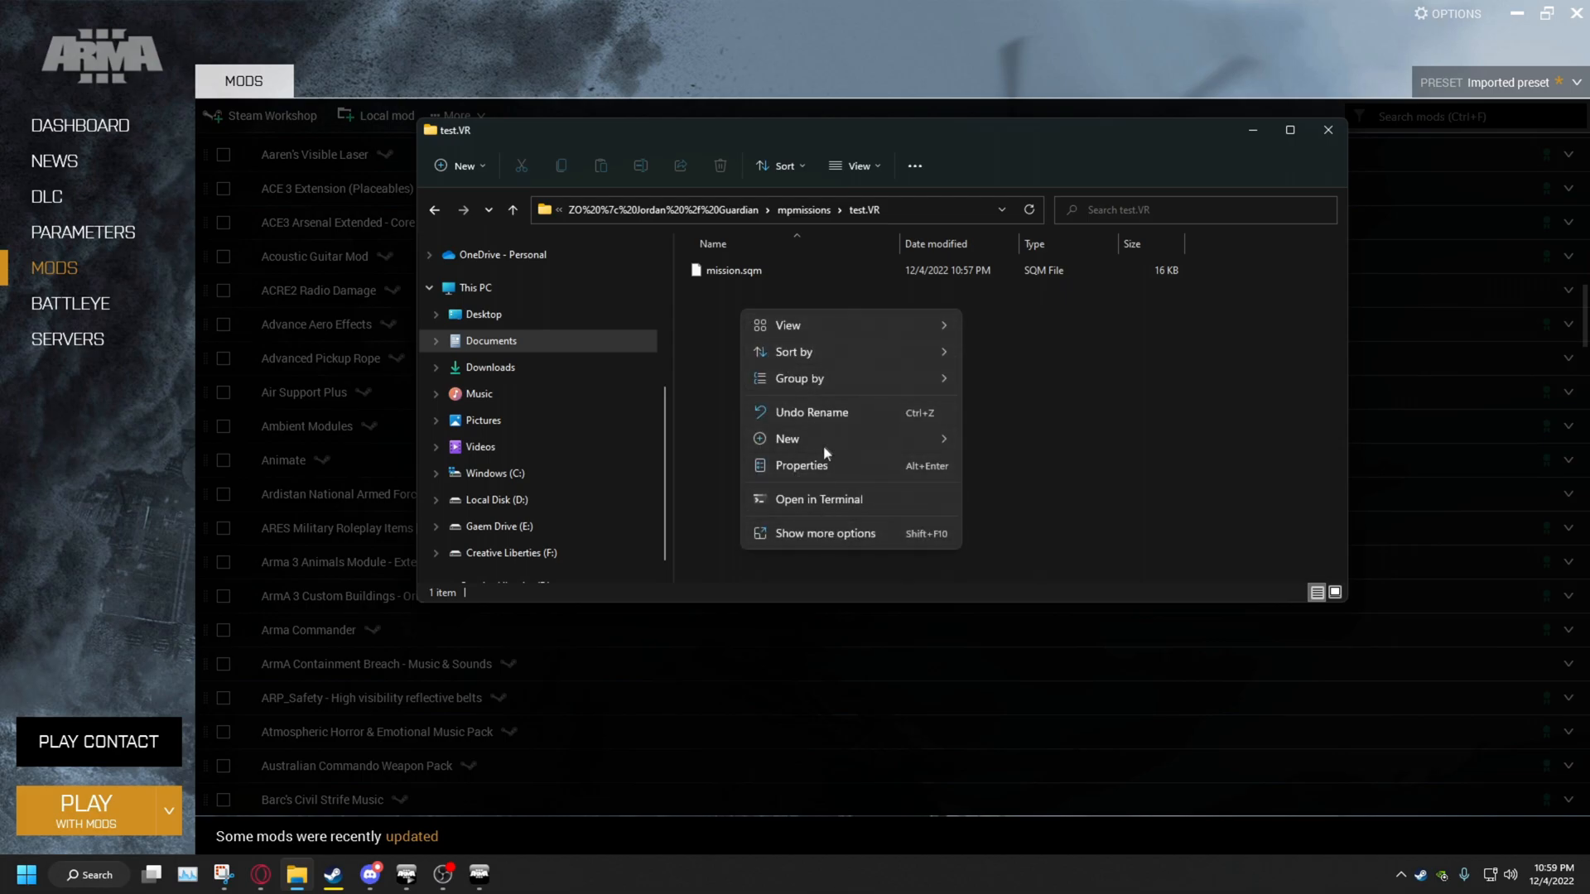
{"action": "mouse_move", "coordinate": [929, 441]}
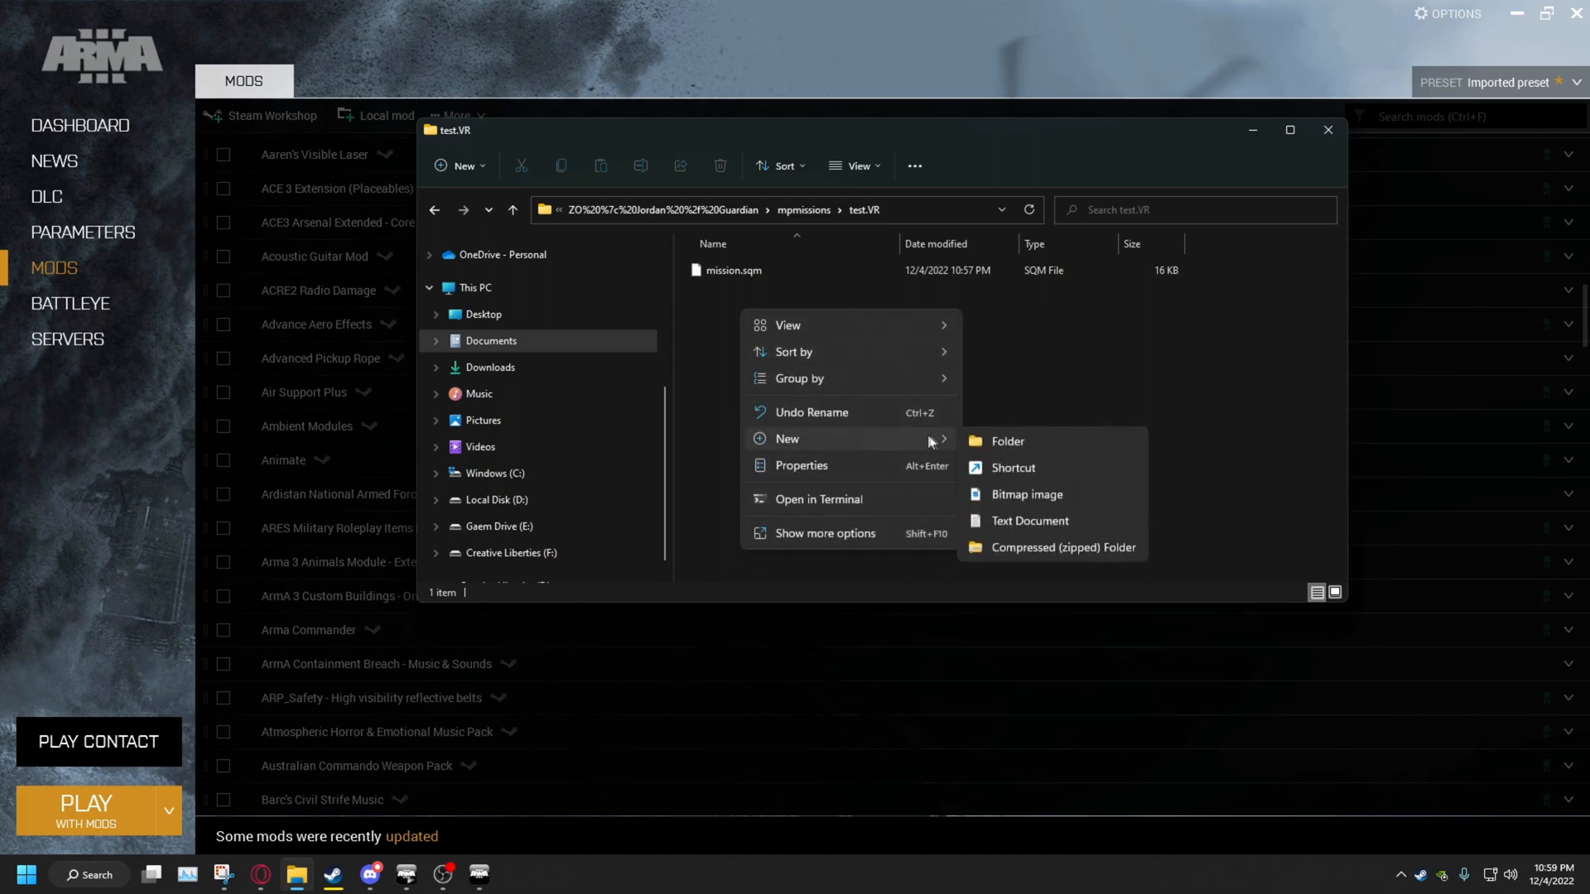
{"action": "left_click", "coordinate": [1013, 521]}
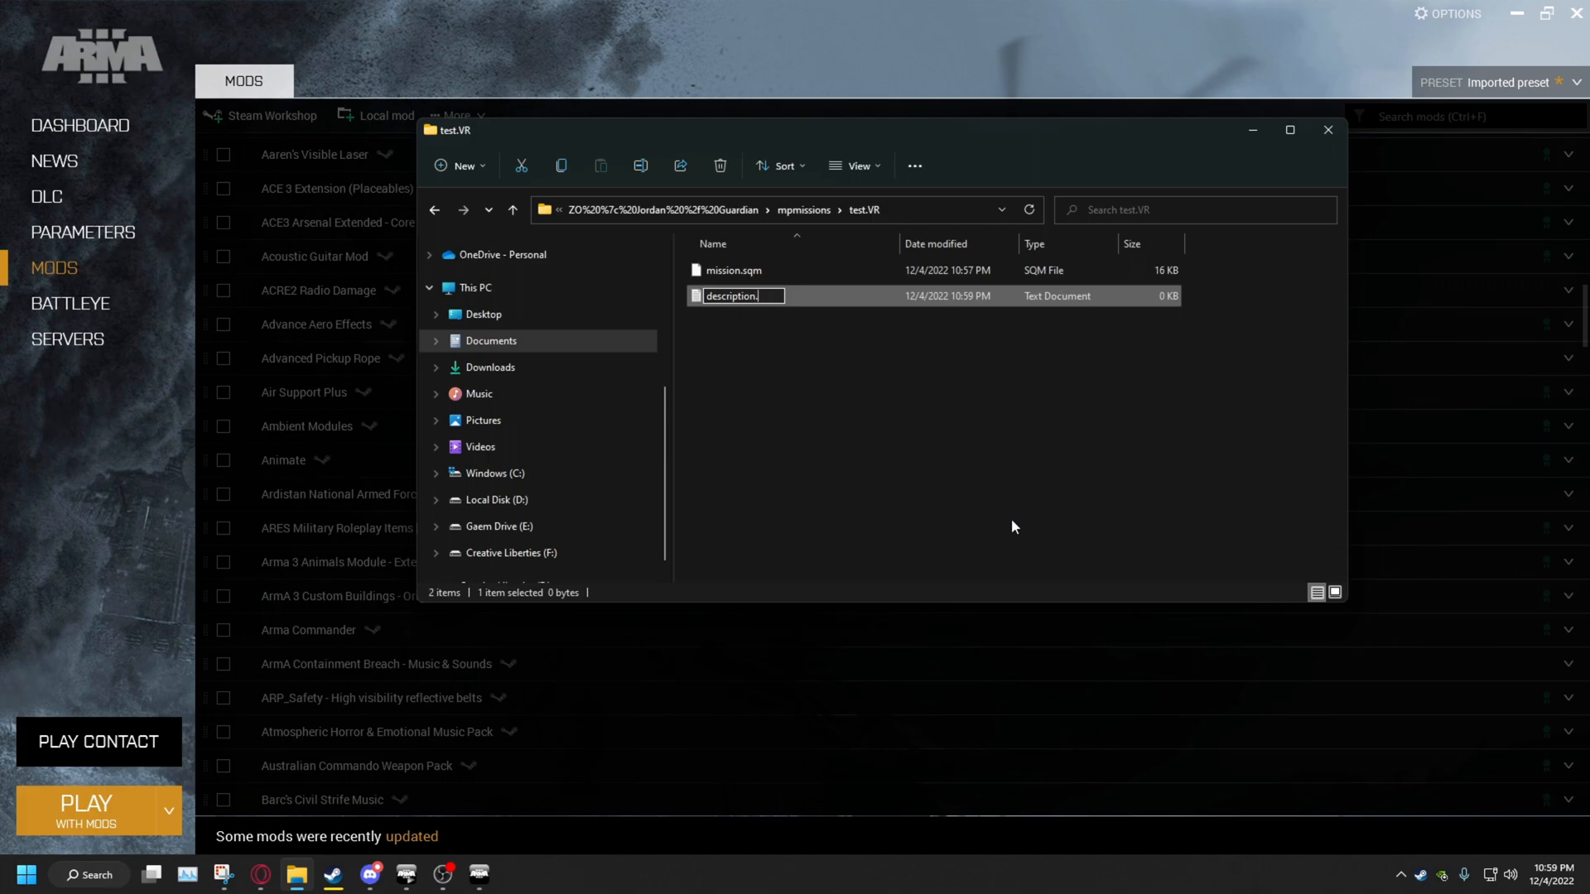
{"action": "type", "text": "description.ext"}
{"action": "key", "text": "Return"}
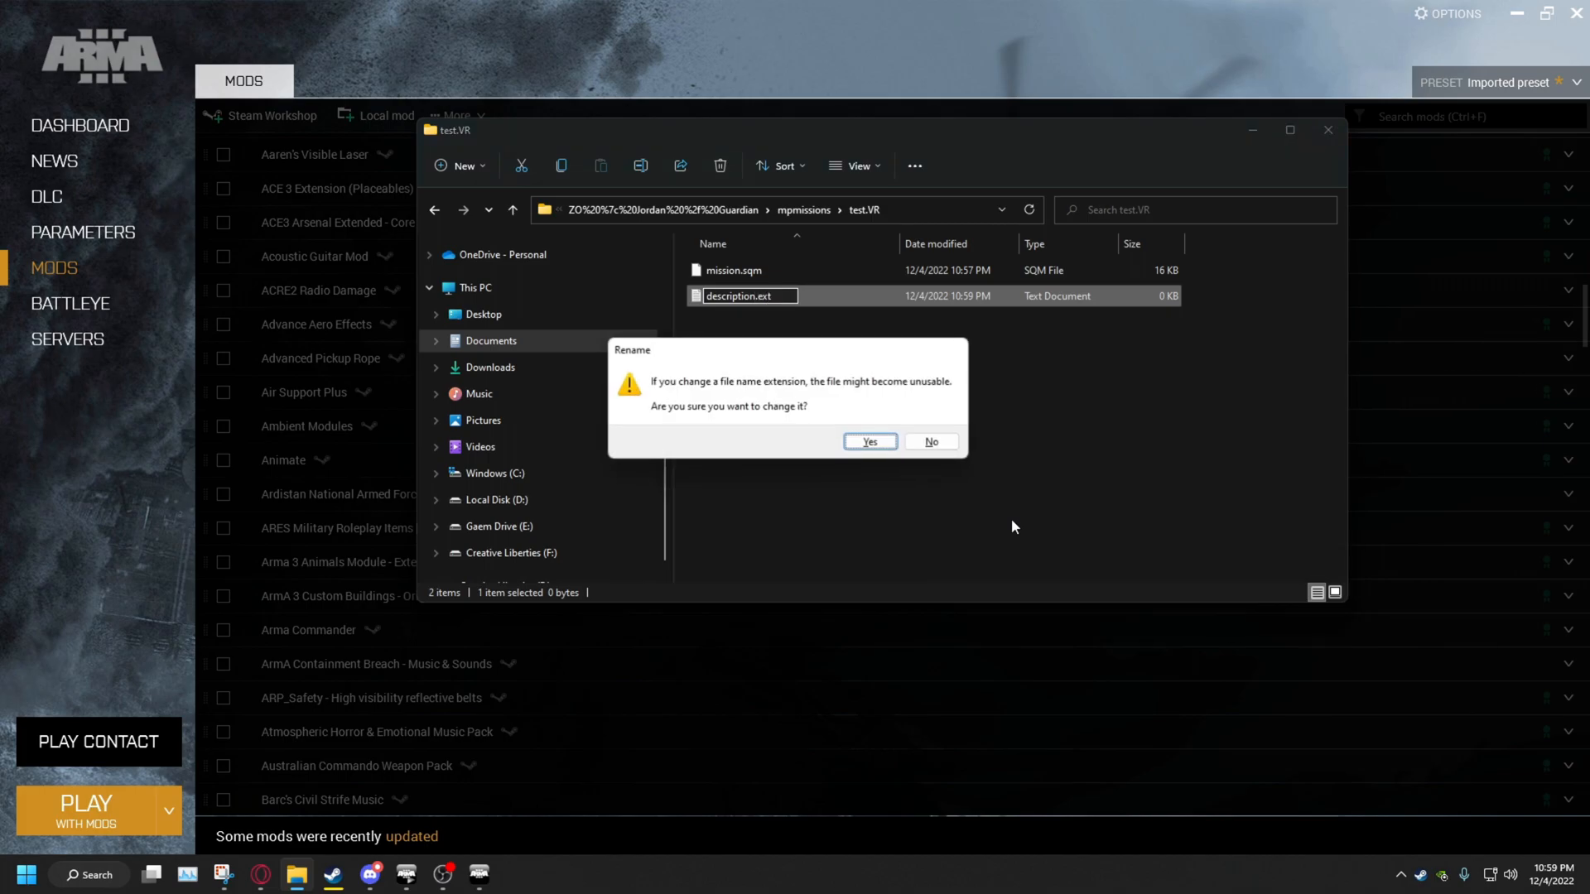
{"action": "left_click", "coordinate": [859, 445]}
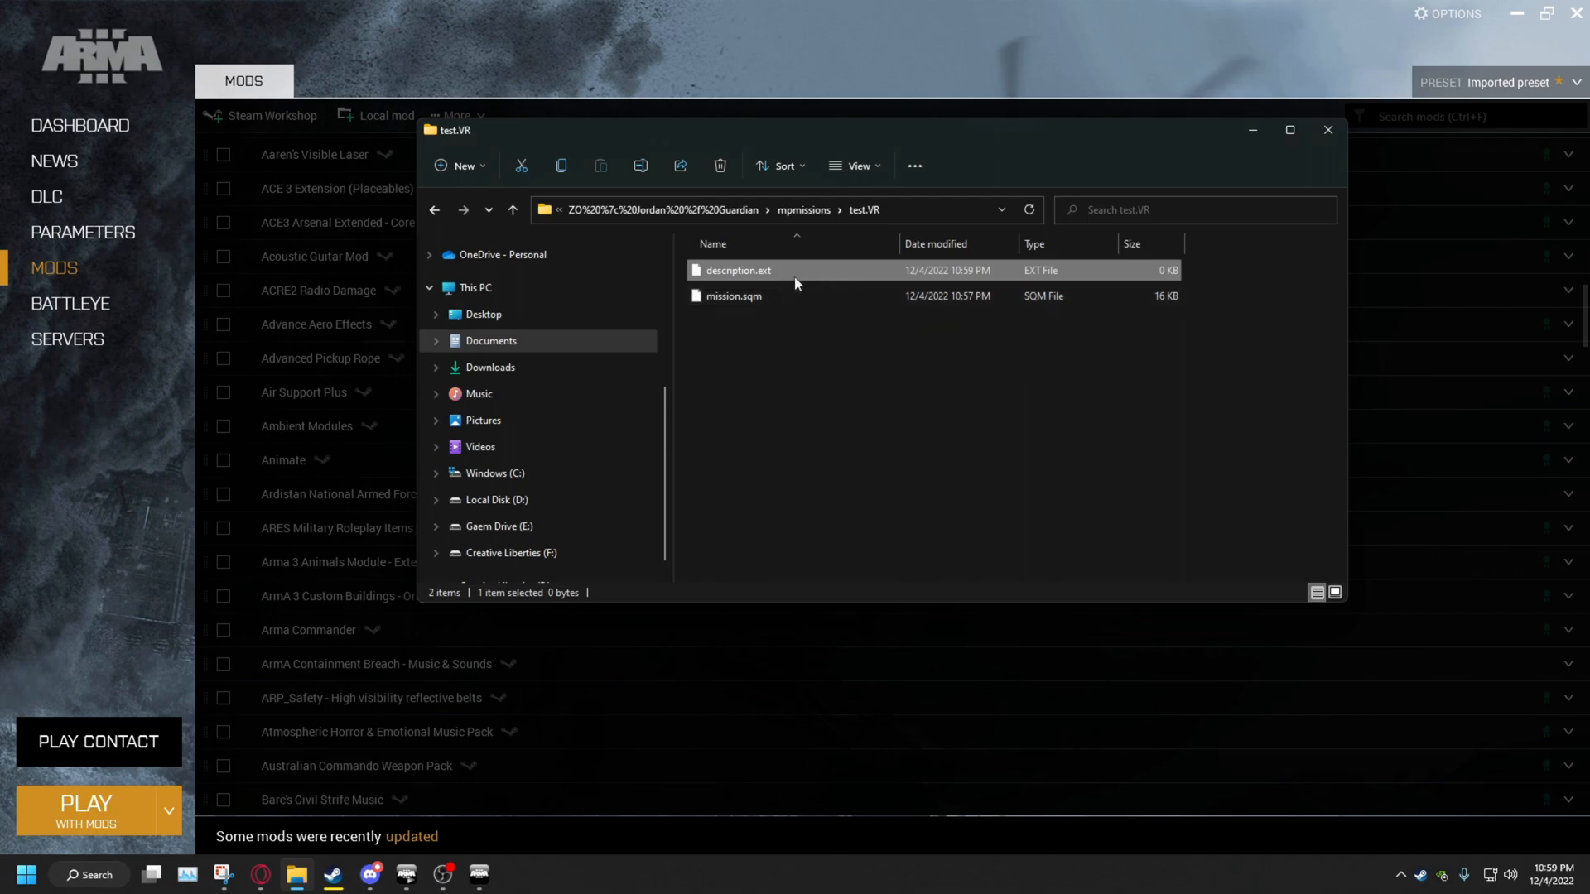
Go back to Documents > Arma 3 > mpmissions and peek into the Base Byl Scenario folder
{"action": "left_click", "coordinate": [809, 208]}
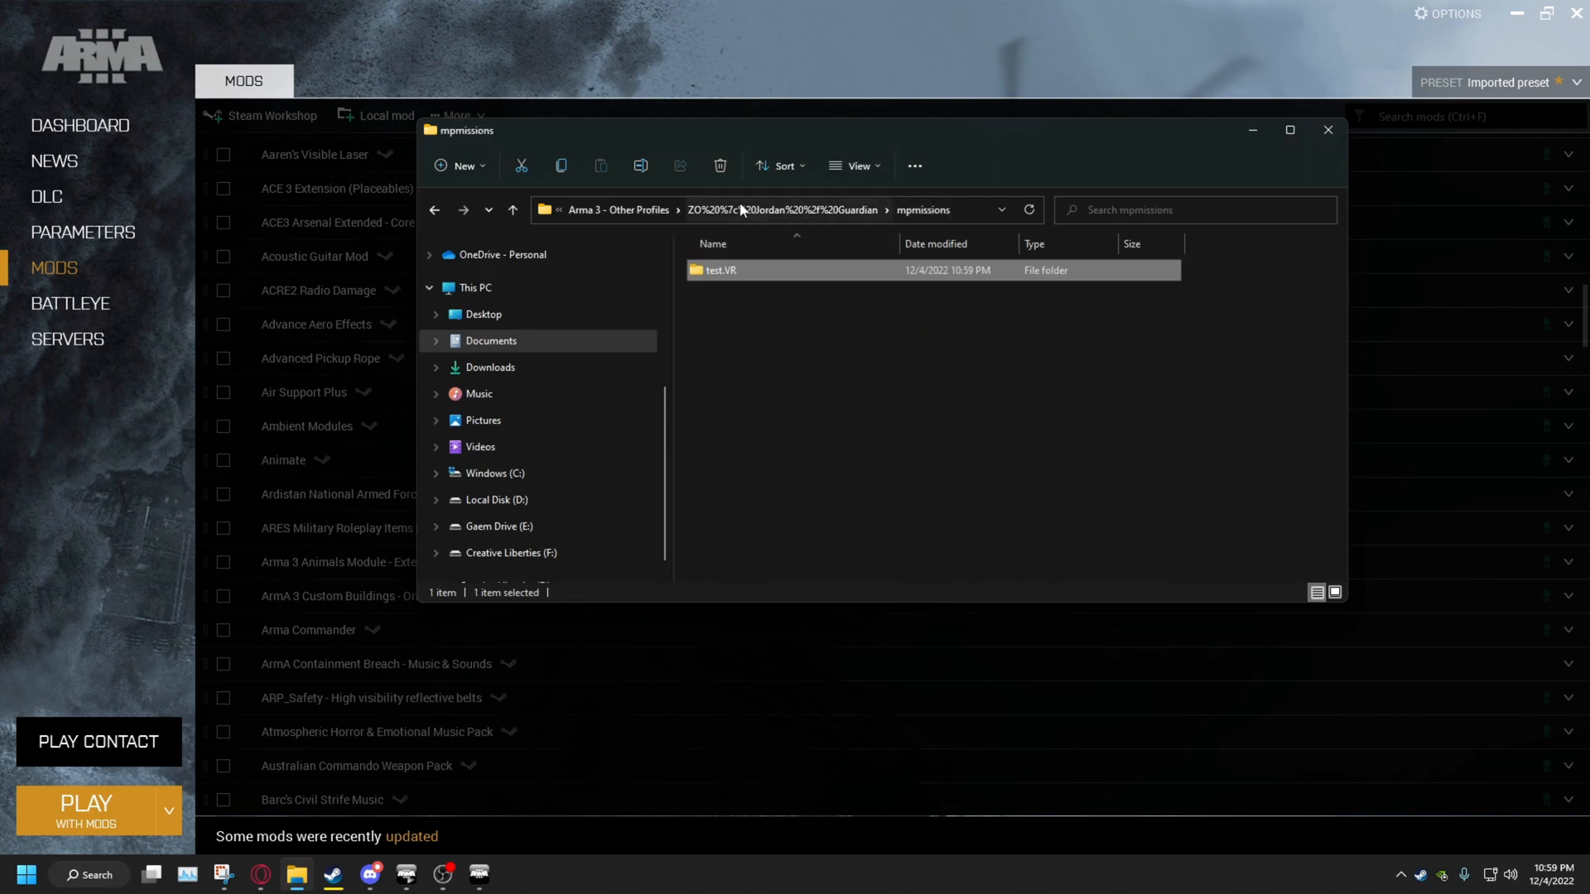
{"action": "left_click", "coordinate": [730, 212]}
{"action": "left_click", "coordinate": [617, 210]}
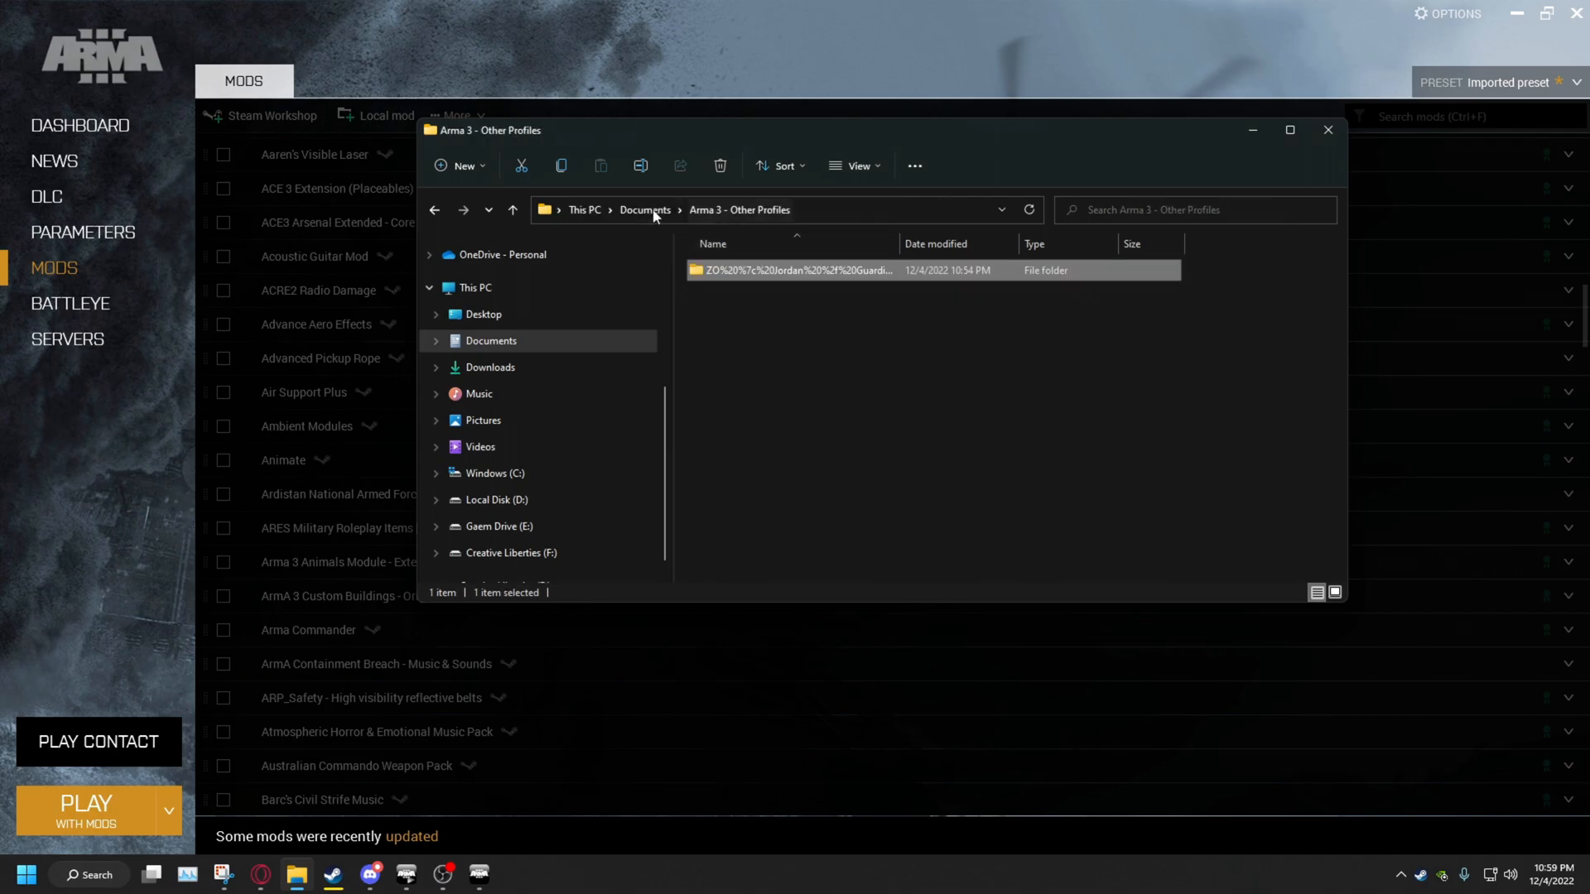
{"action": "left_click", "coordinate": [645, 210]}
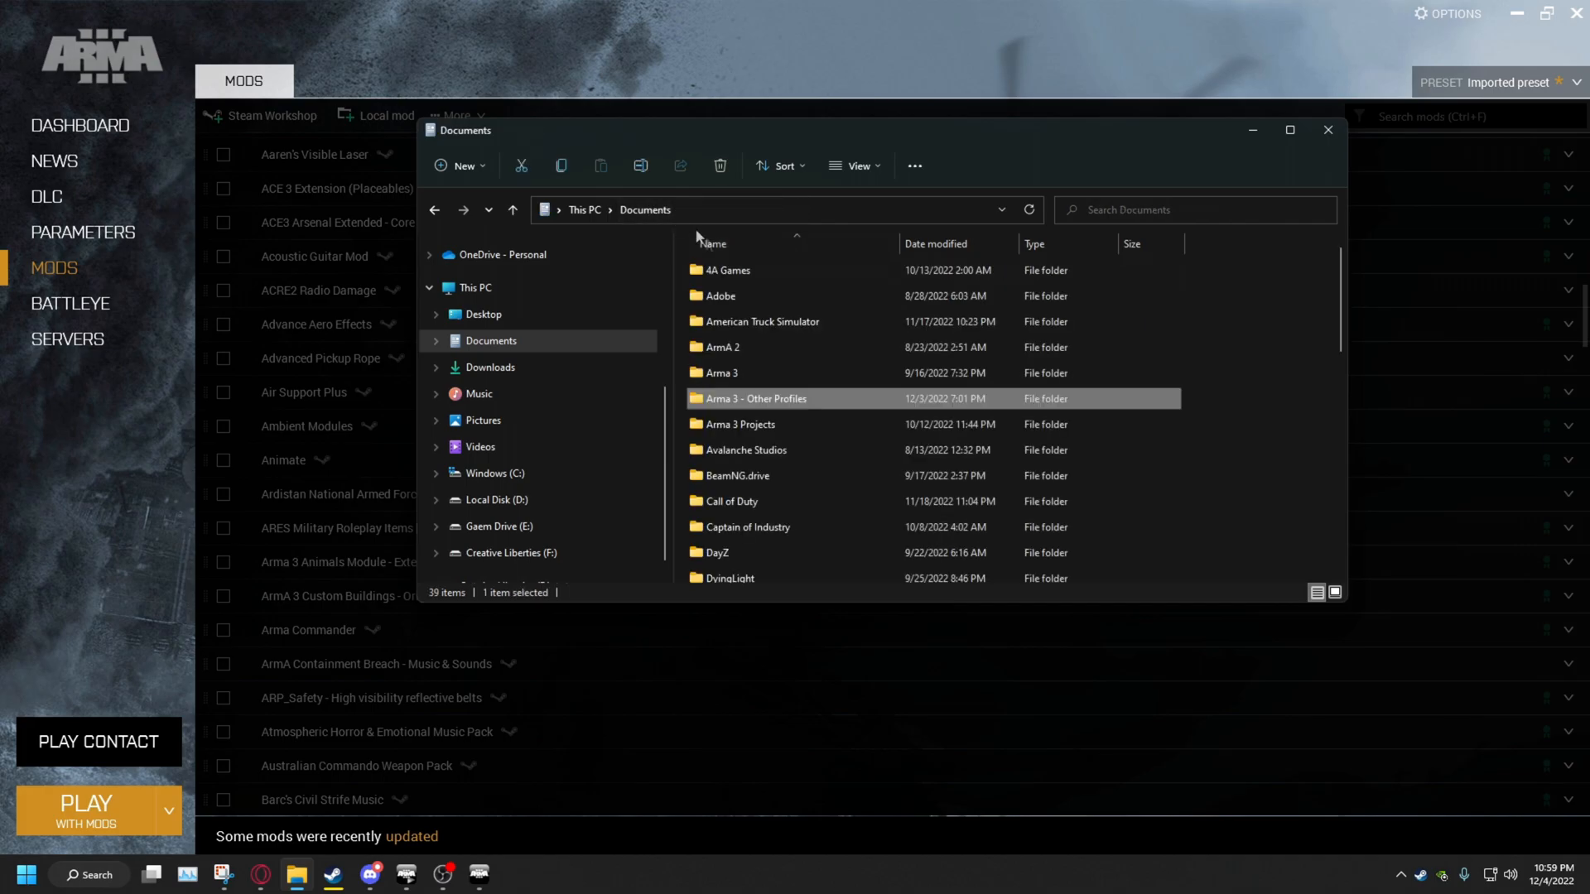
{"action": "double_click", "coordinate": [721, 373]}
{"action": "double_click", "coordinate": [739, 315]}
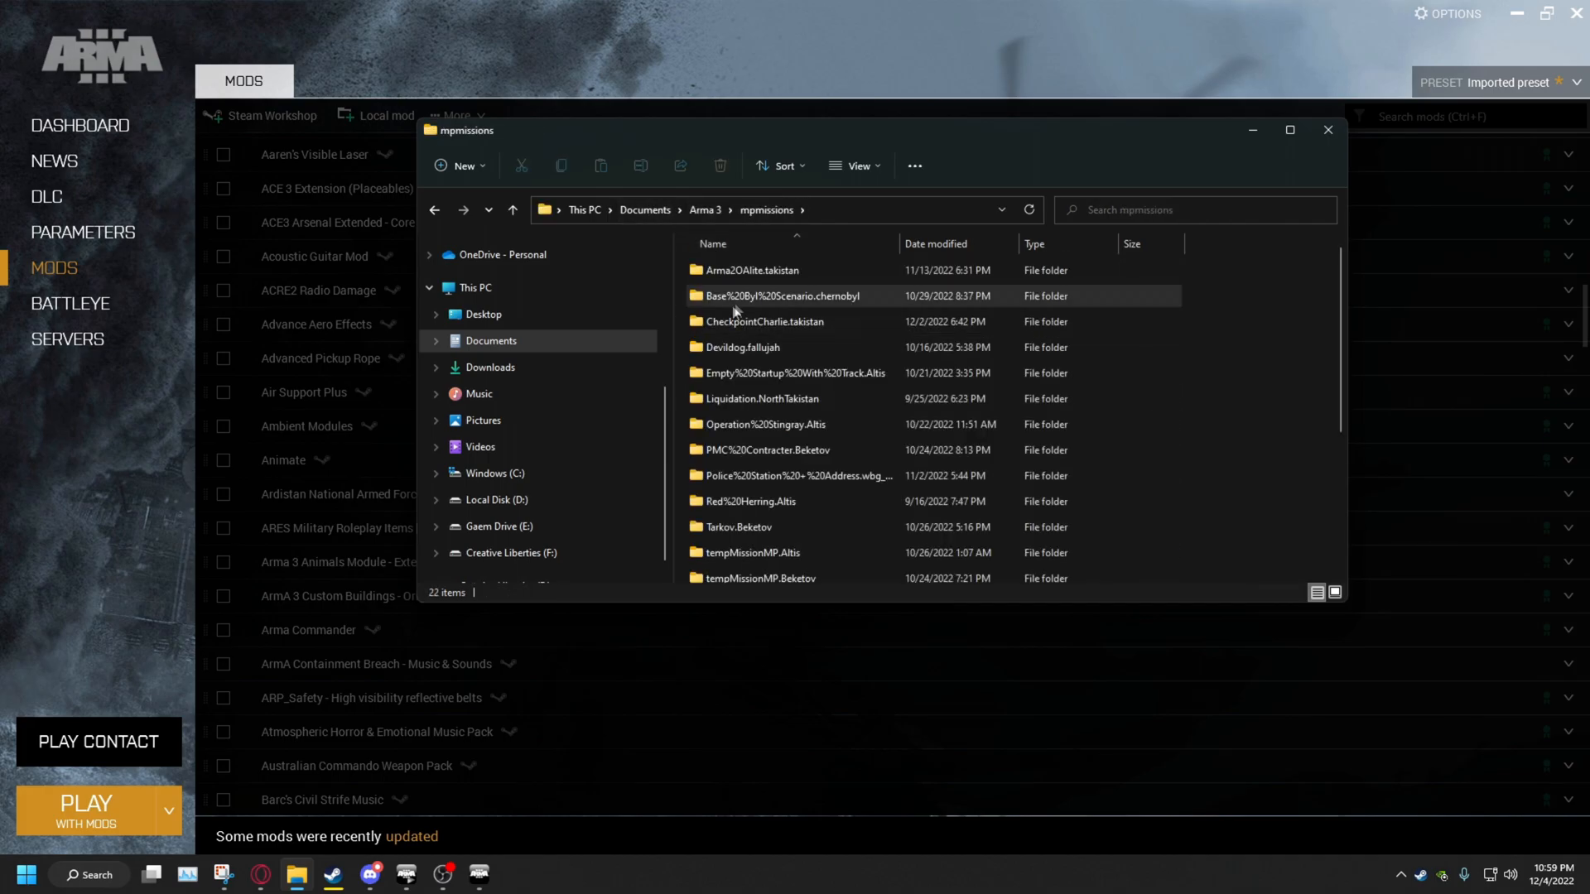
{"action": "key", "text": "alt+Left"}
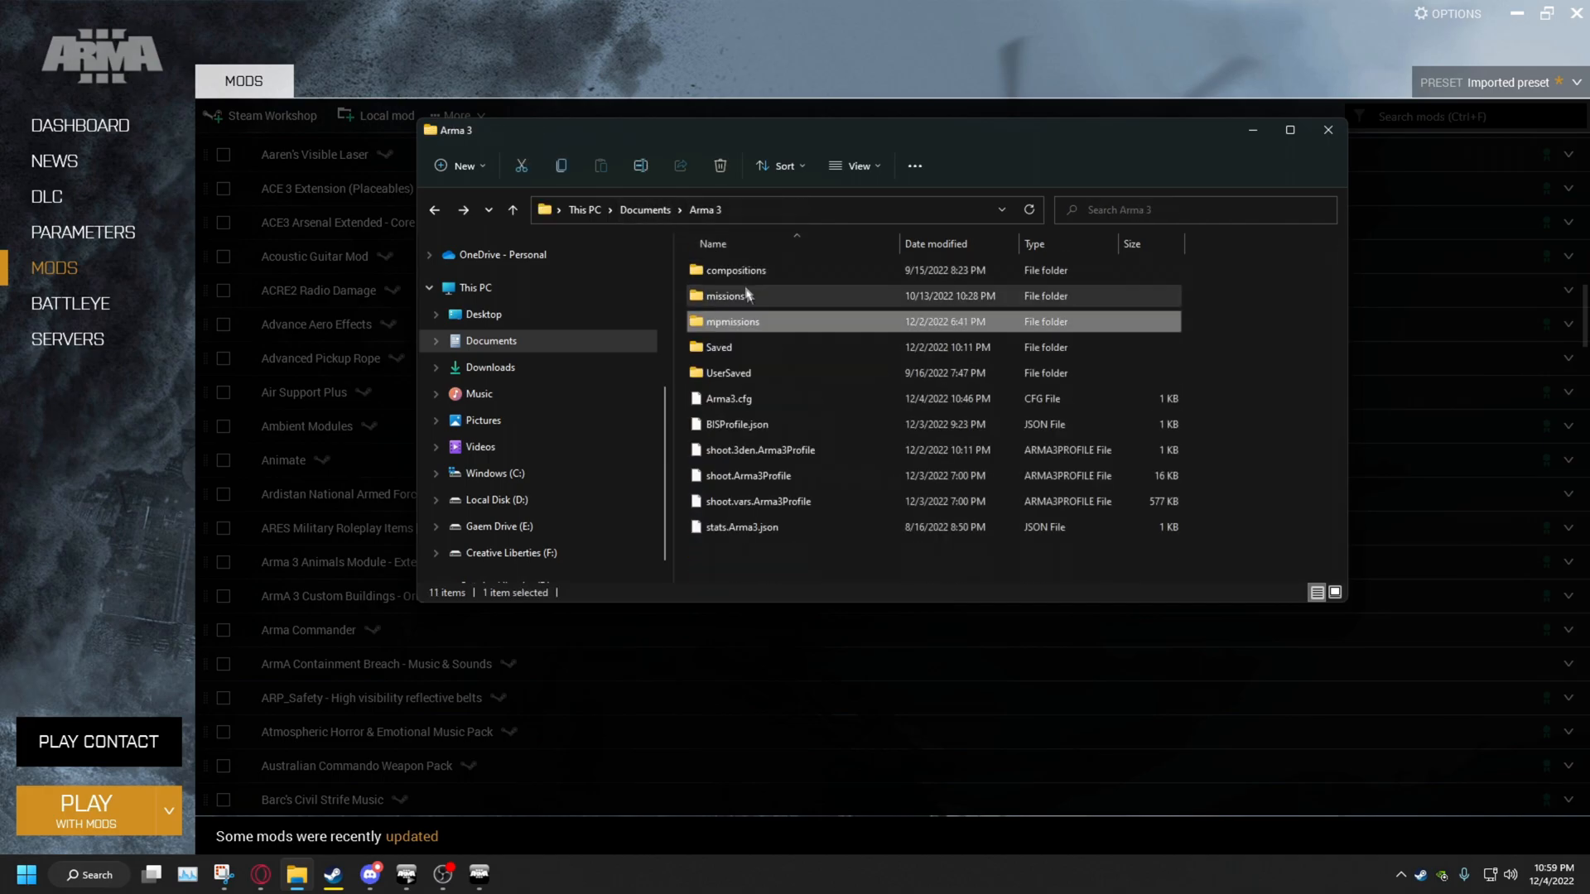
{"action": "double_click", "coordinate": [755, 330]}
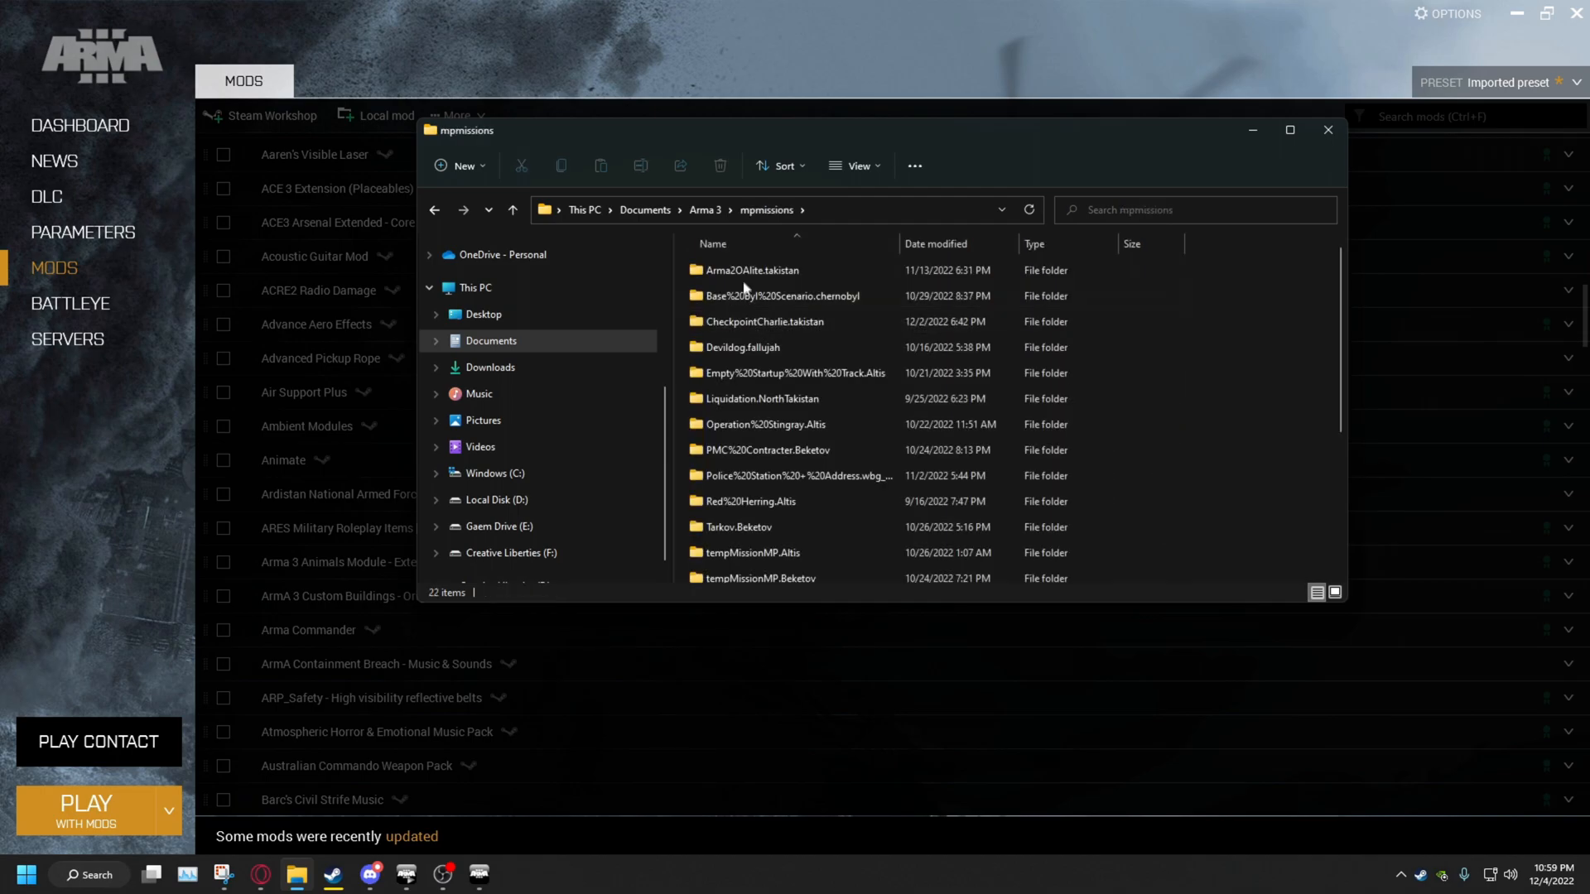
{"action": "double_click", "coordinate": [747, 298]}
{"action": "key", "text": "alt+Left"}
View CheckpointCharlie.takistan's description.ext in WordPad, then close it
{"action": "double_click", "coordinate": [750, 319]}
{"action": "double_click", "coordinate": [759, 272]}
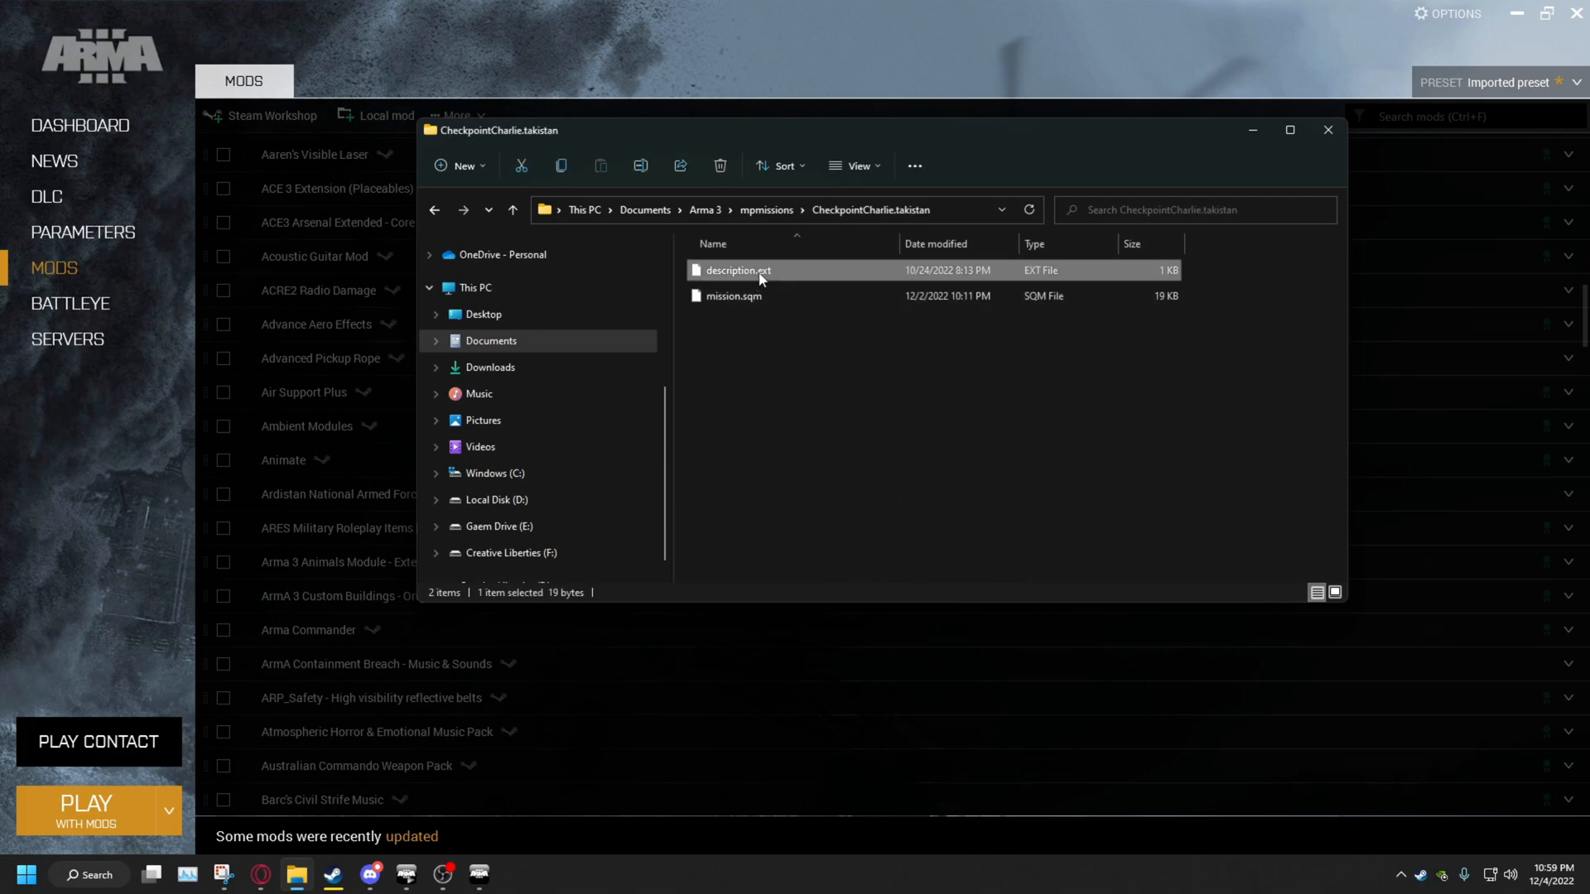
{"action": "left_click", "coordinate": [729, 418]}
{"action": "left_click", "coordinate": [715, 377]}
{"action": "scroll", "coordinate": [732, 496], "scroll_direction": "down", "scroll_amount": 4}
{"action": "left_click", "coordinate": [732, 495]}
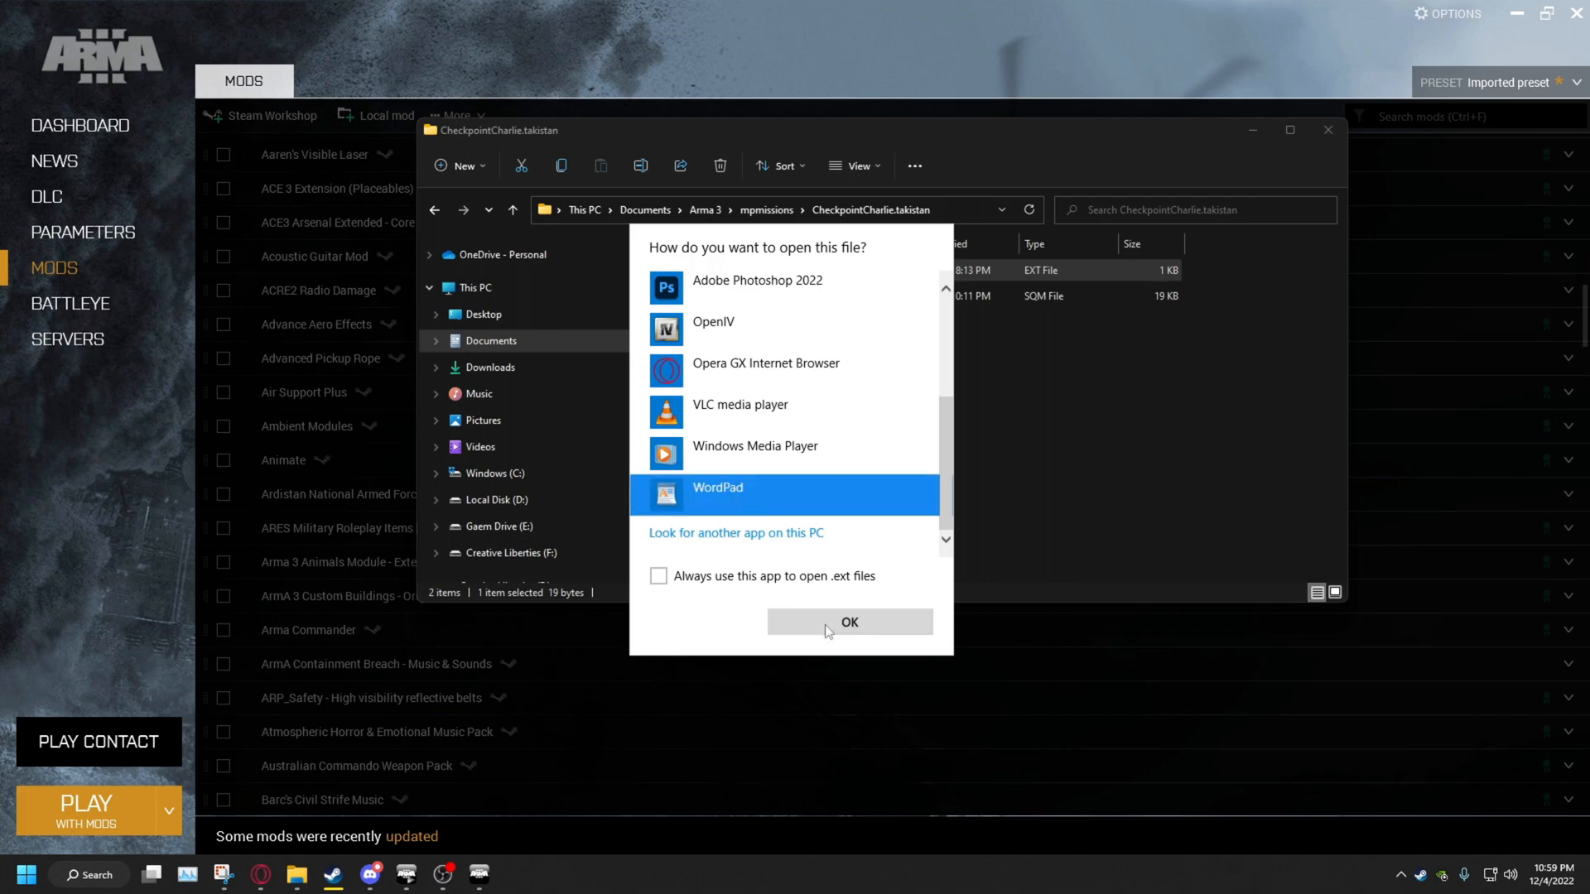
{"action": "left_click", "coordinate": [850, 622]}
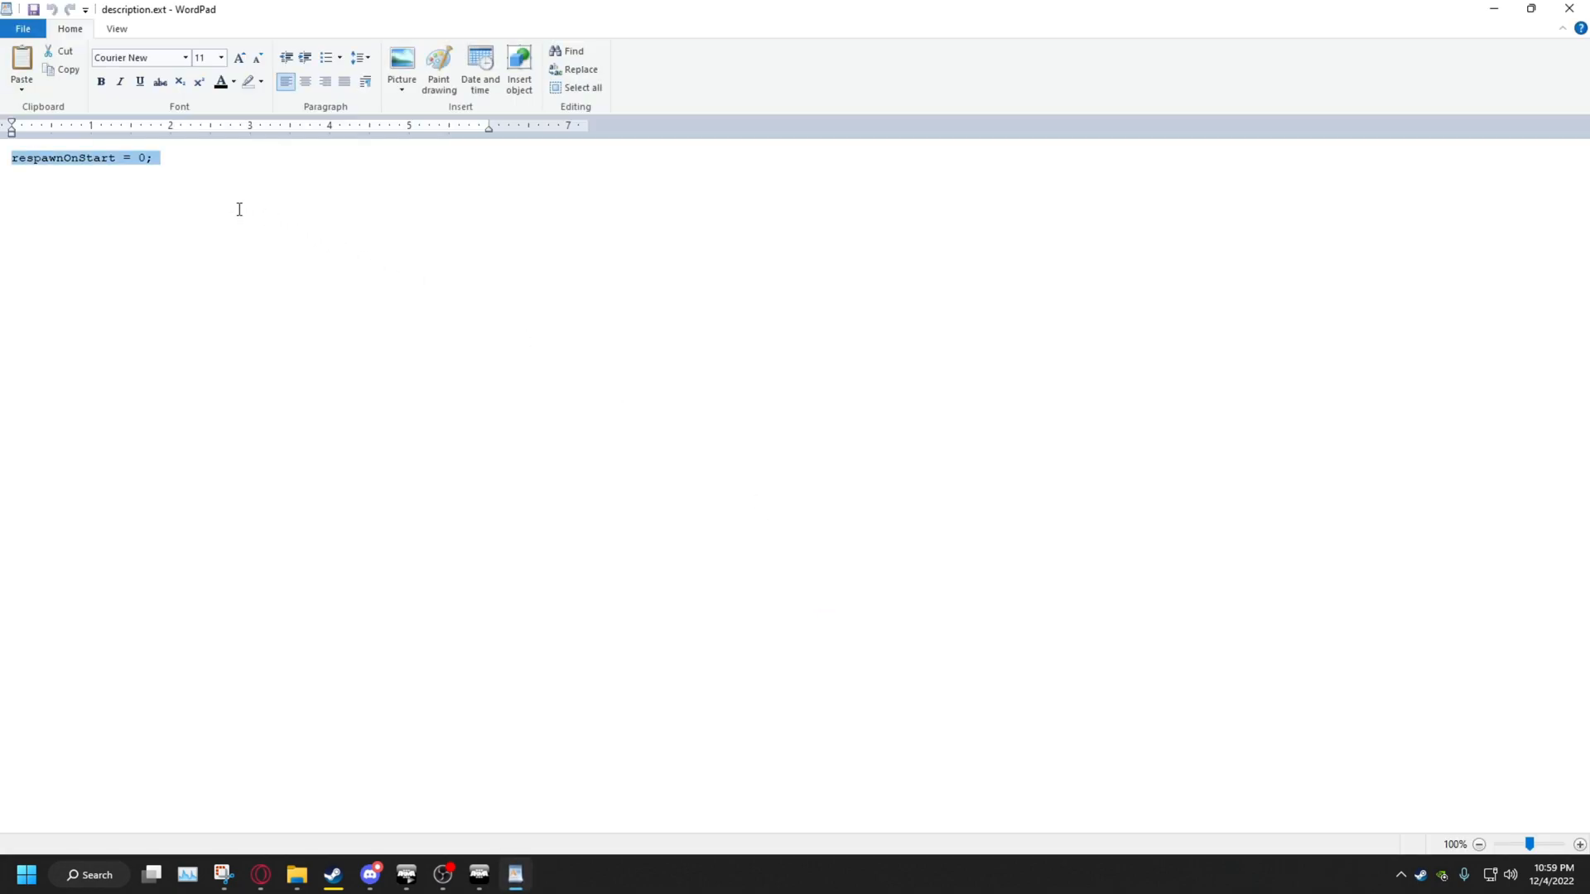
{"action": "left_click", "coordinate": [1570, 8]}
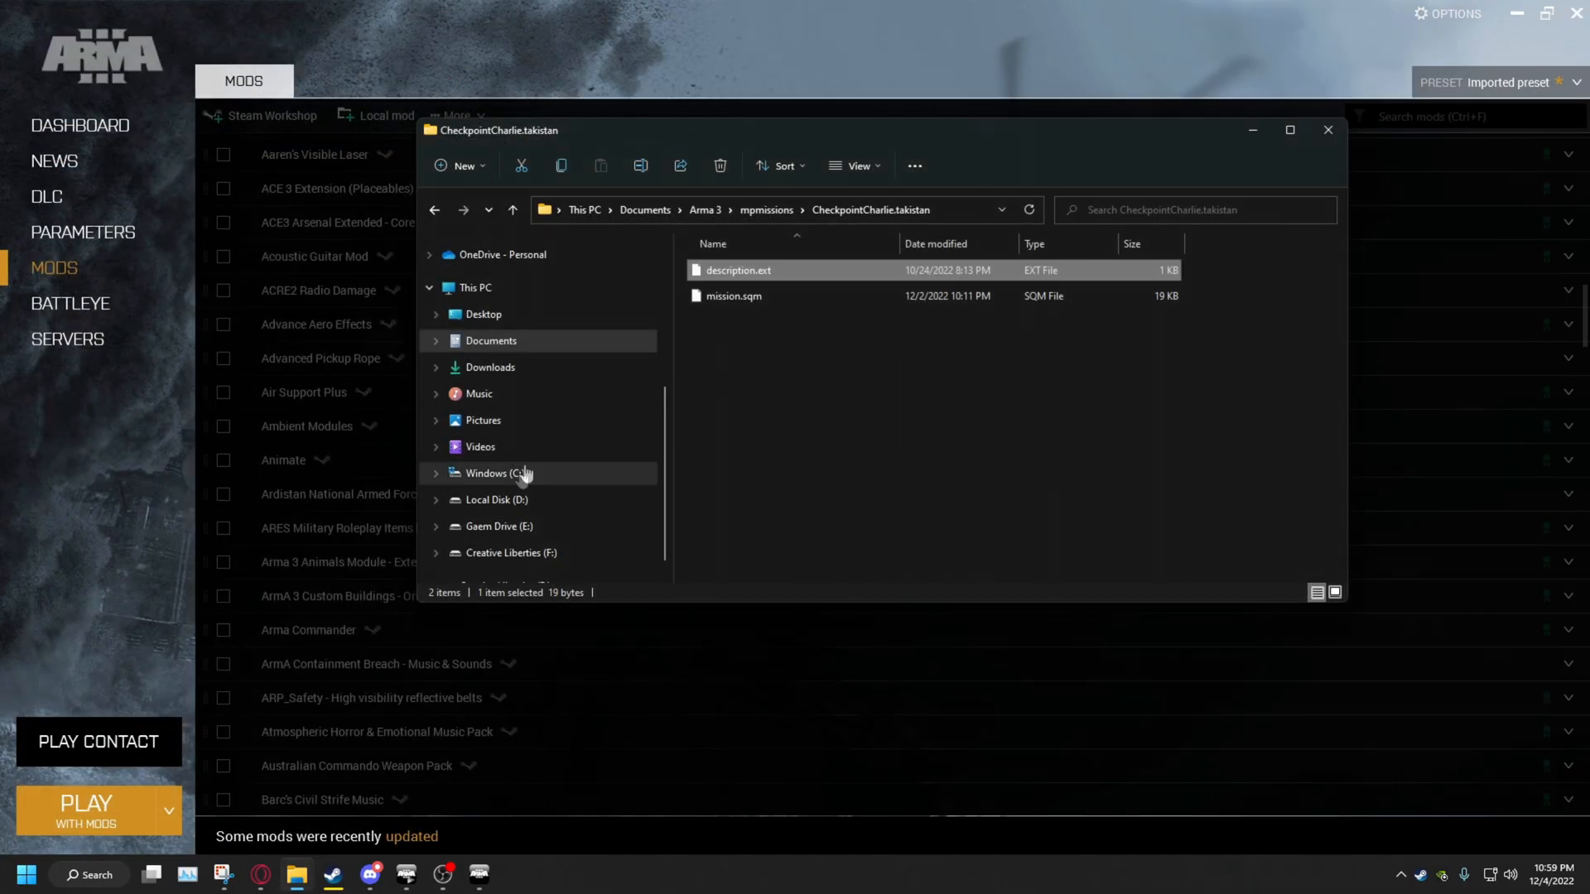
Navigate to the profile's mpmissions\test.VR and open its description.ext in Notepad
{"action": "left_click", "coordinate": [702, 210]}
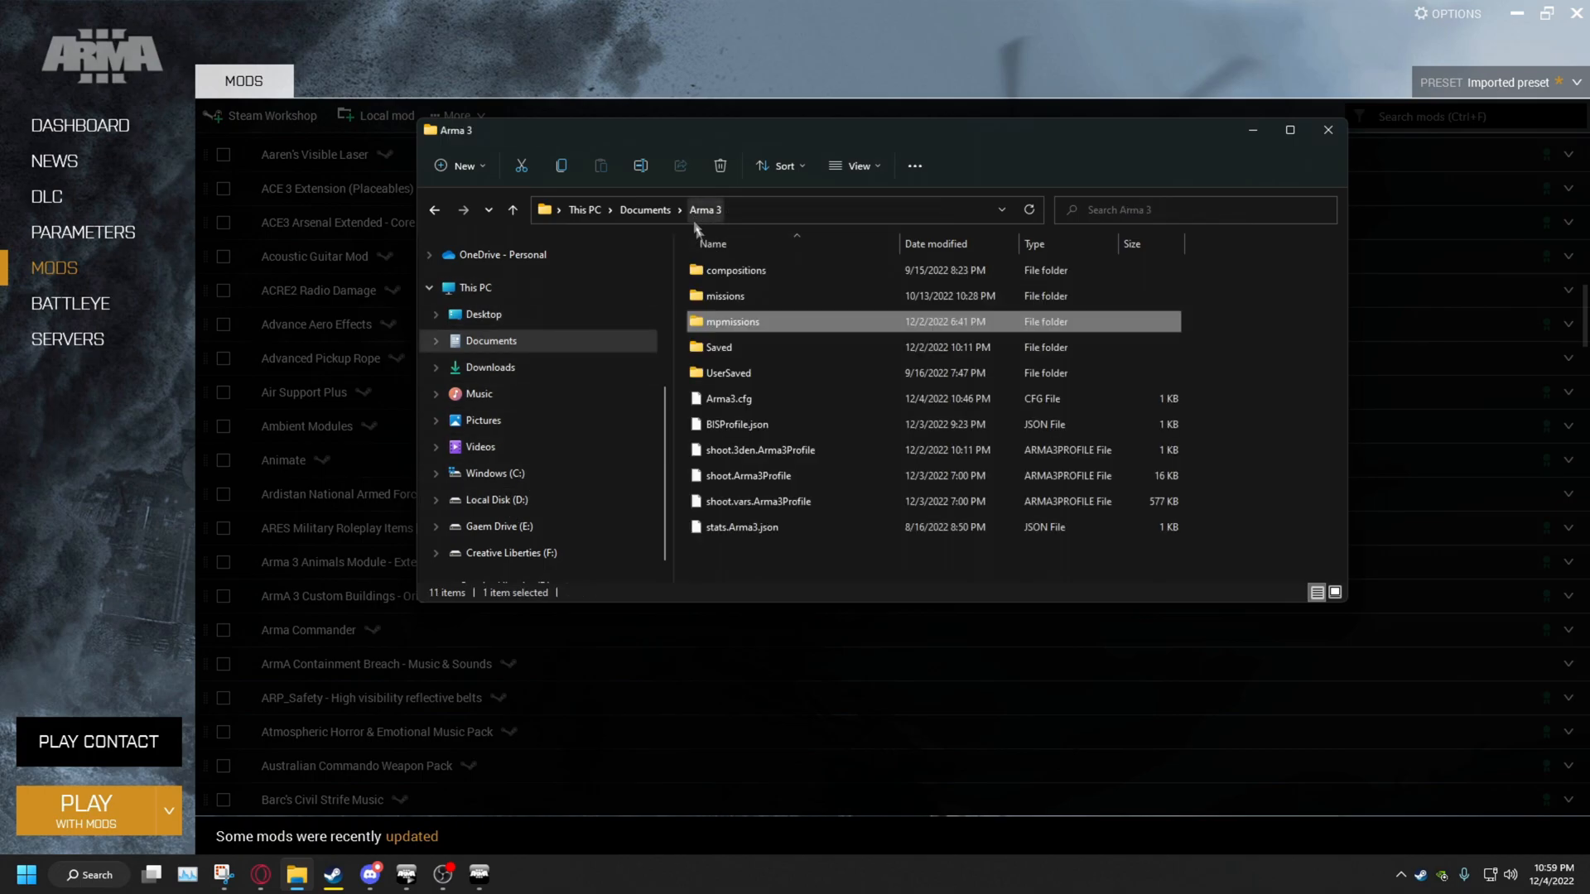
{"action": "left_click", "coordinate": [666, 211]}
{"action": "double_click", "coordinate": [729, 401]}
{"action": "double_click", "coordinate": [730, 272]}
{"action": "double_click", "coordinate": [731, 297]}
{"action": "double_click", "coordinate": [733, 270]}
{"action": "left_click", "coordinate": [739, 273]}
{"action": "right_click", "coordinate": [741, 274]}
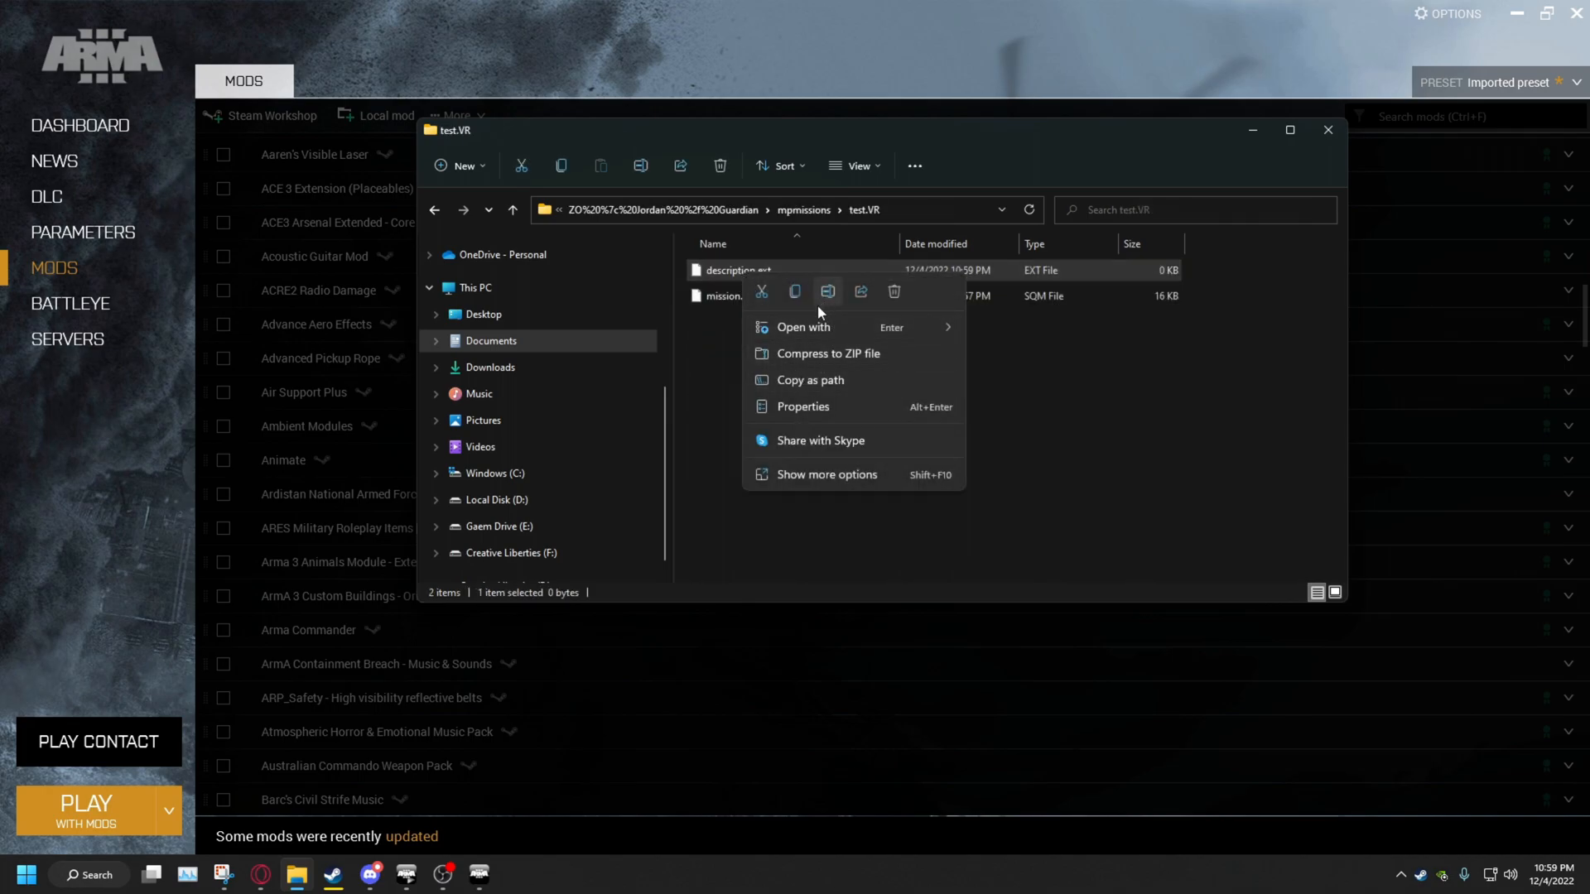
{"action": "mouse_move", "coordinate": [827, 326]}
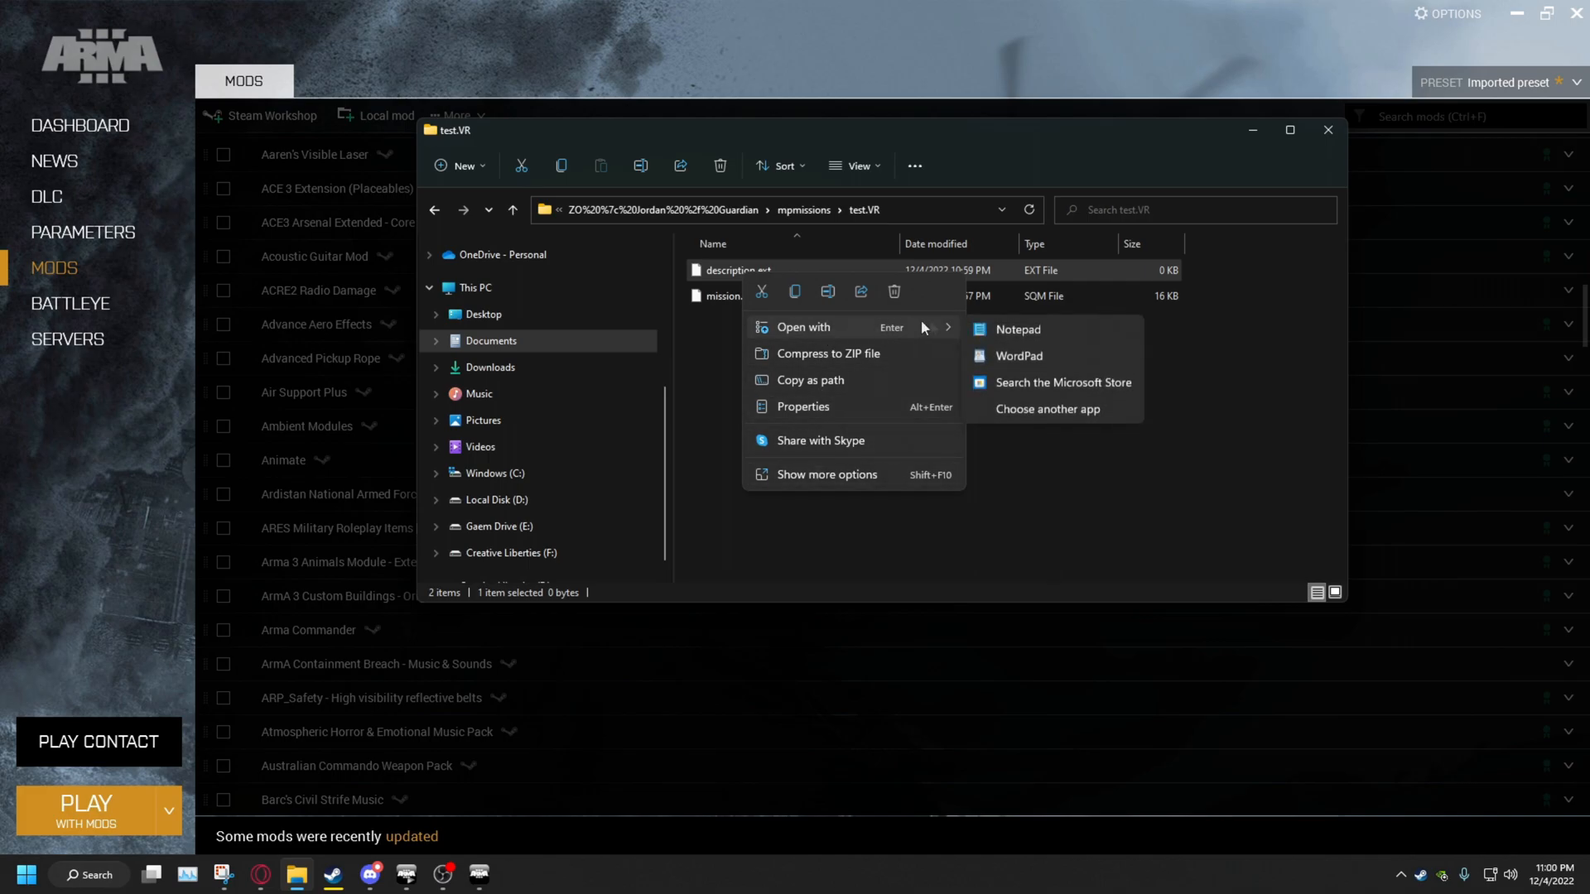
{"action": "left_click", "coordinate": [1002, 323]}
Save description.ext containing respawnOnStart = 0; and close Notepad
{"action": "left_click_drag", "start_coordinate": [1589, 166], "coordinate": [427, 140]}
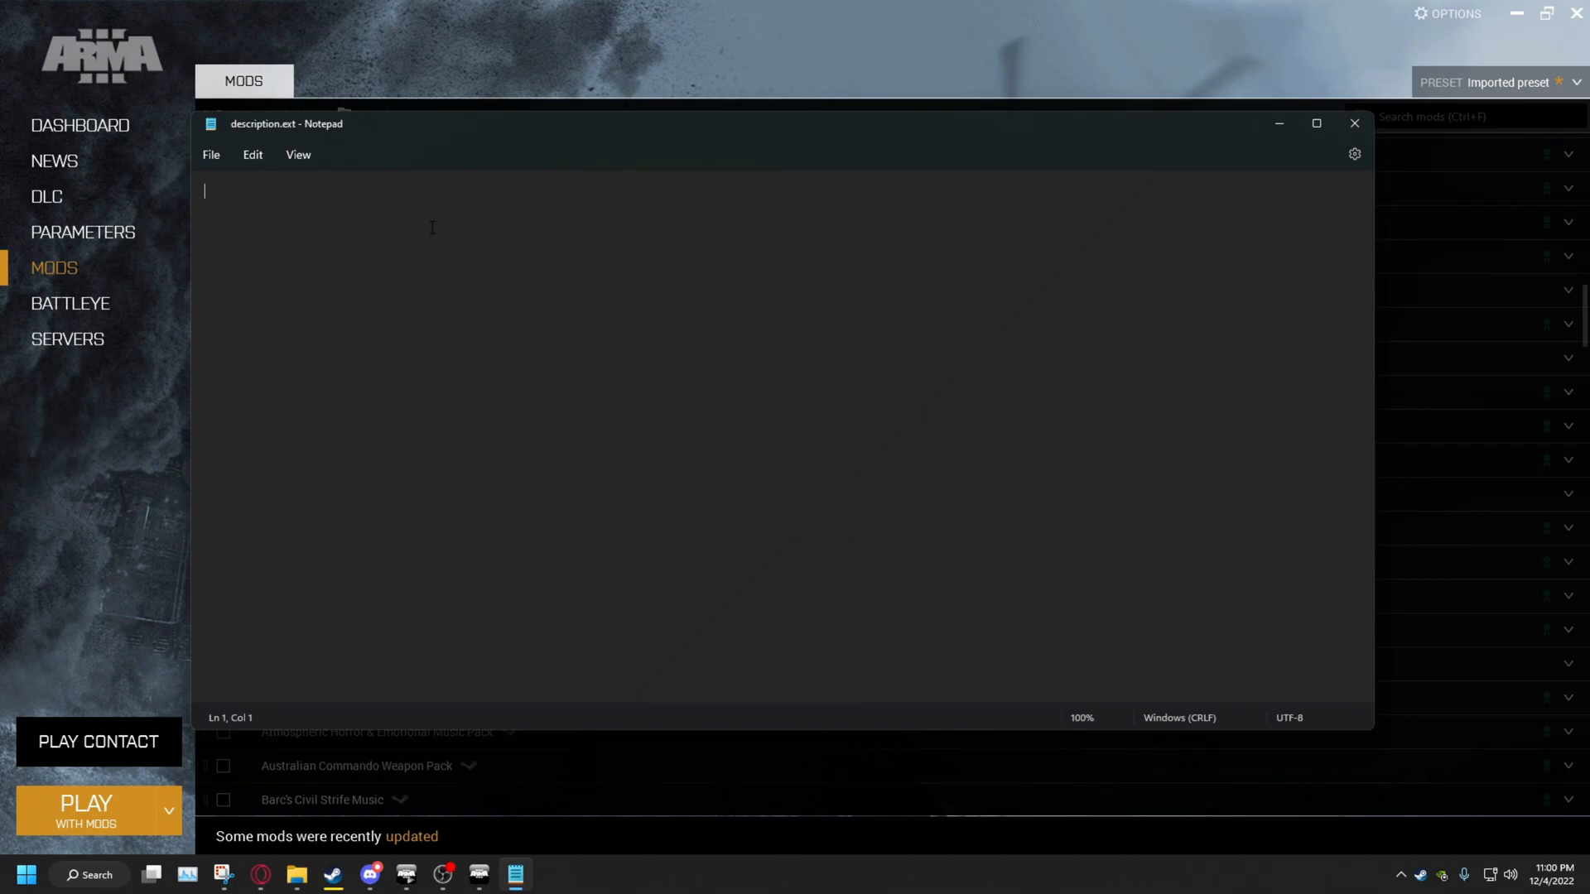
{"action": "left_click", "coordinate": [221, 157]}
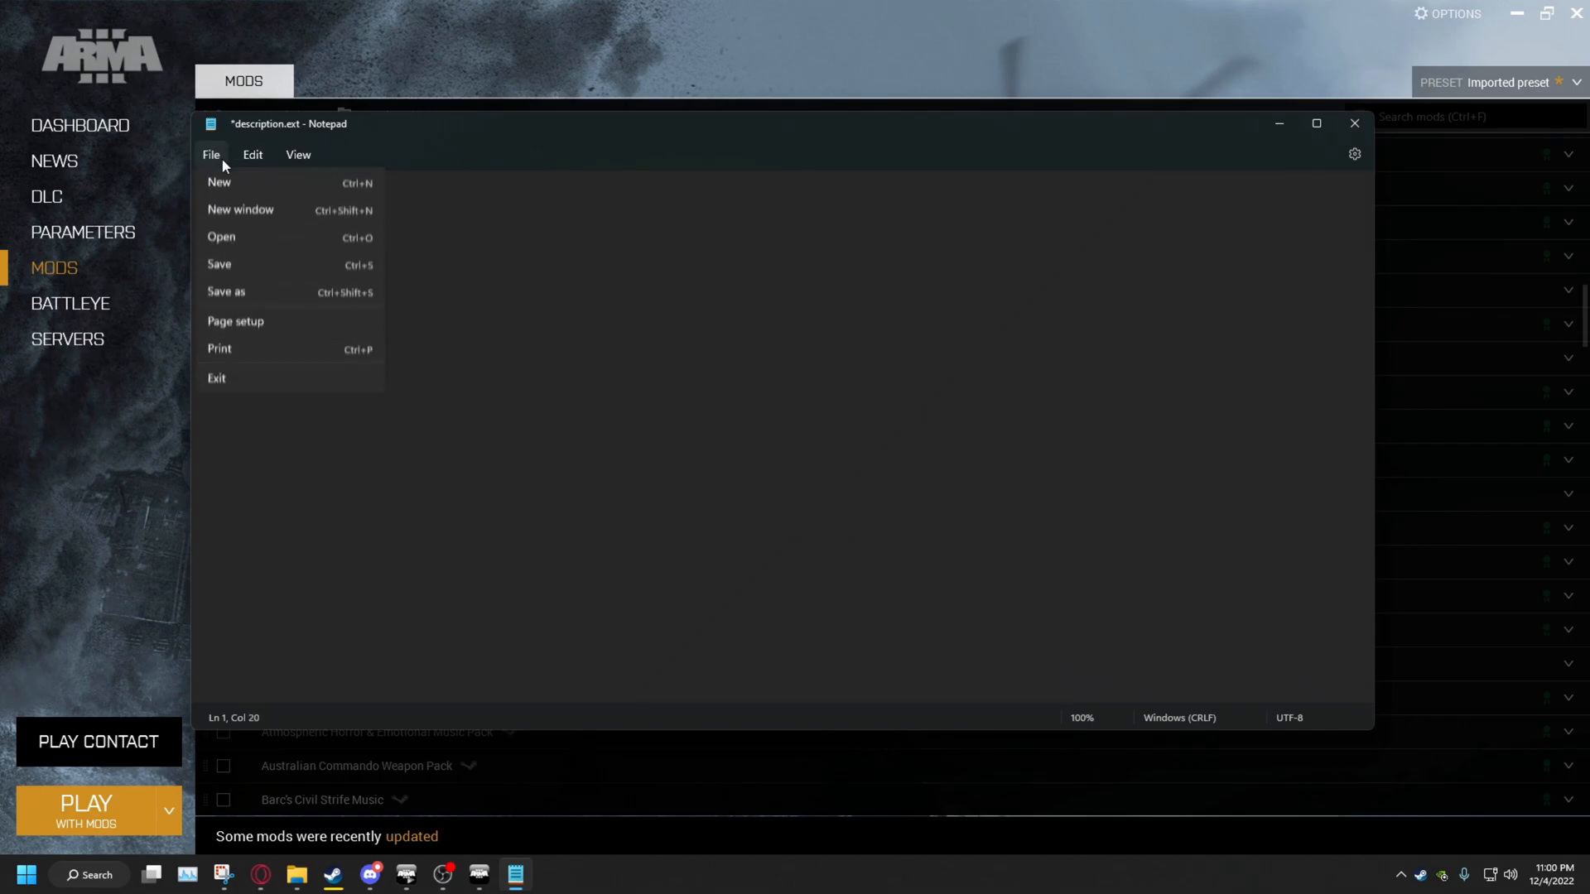
{"action": "left_click", "coordinate": [250, 260]}
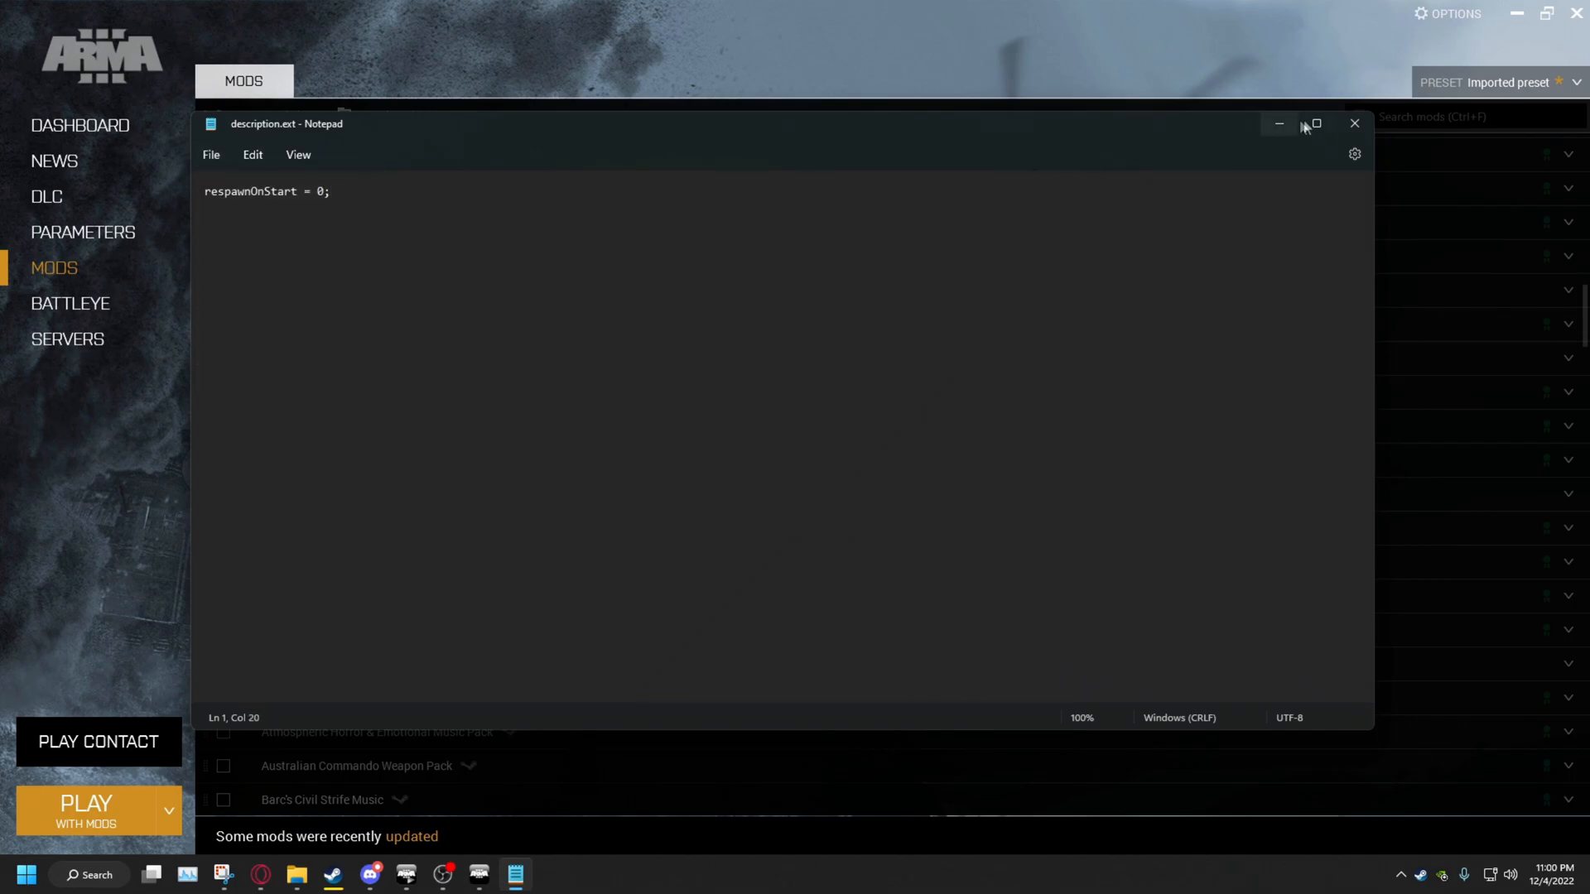
{"action": "left_click", "coordinate": [1353, 123]}
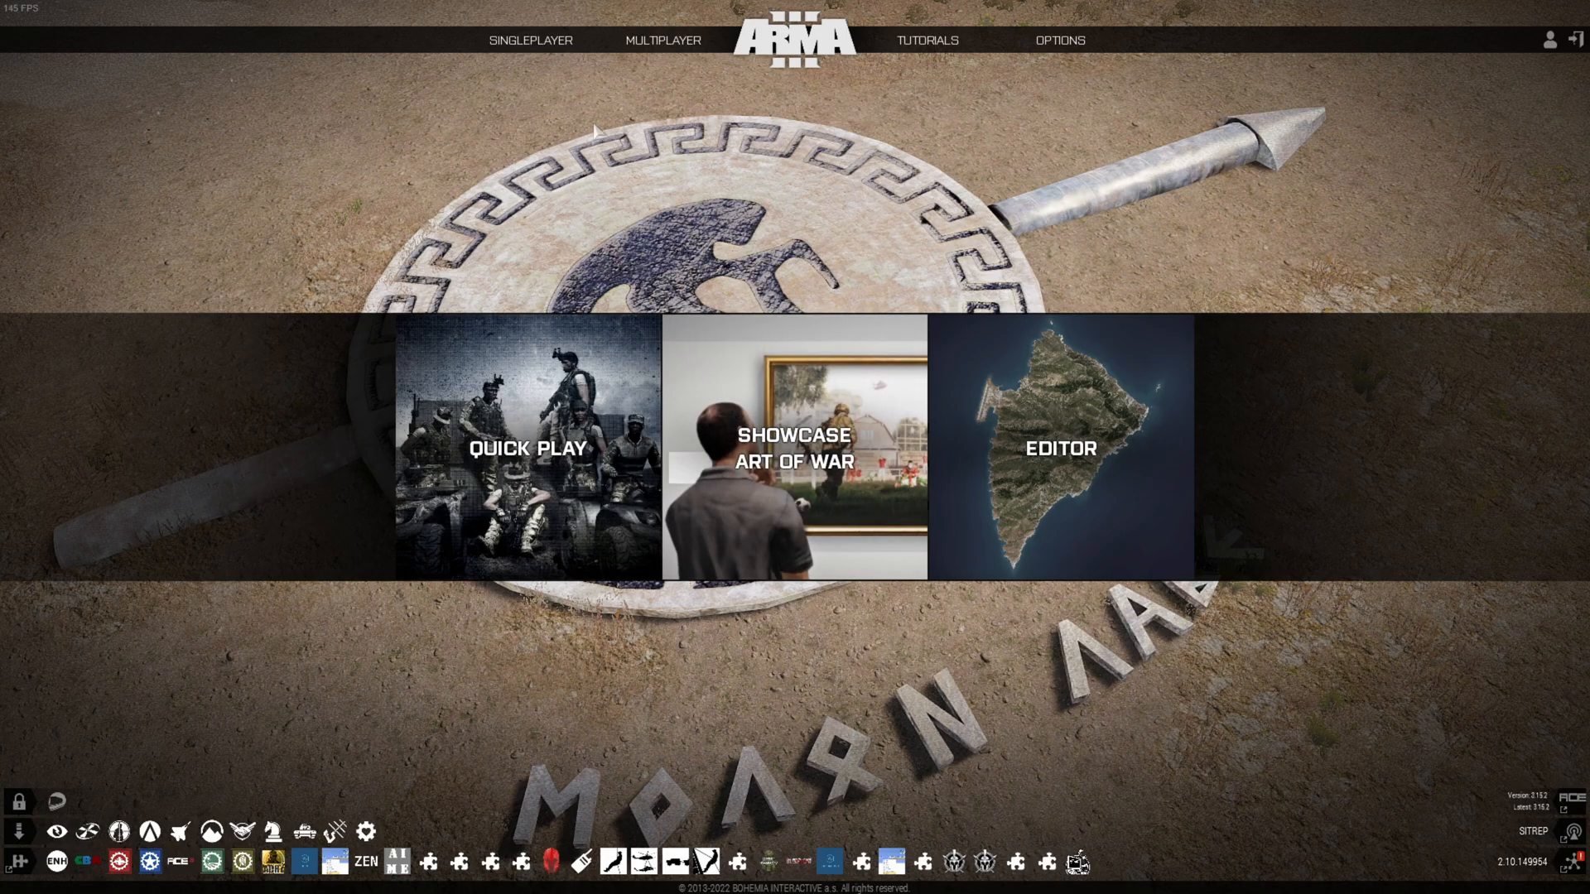
Host a LAN server running test.VR on Virtual Reality and join as group leader past the briefing
{"action": "mouse_move", "coordinate": [662, 50]}
{"action": "left_click", "coordinate": [642, 82]}
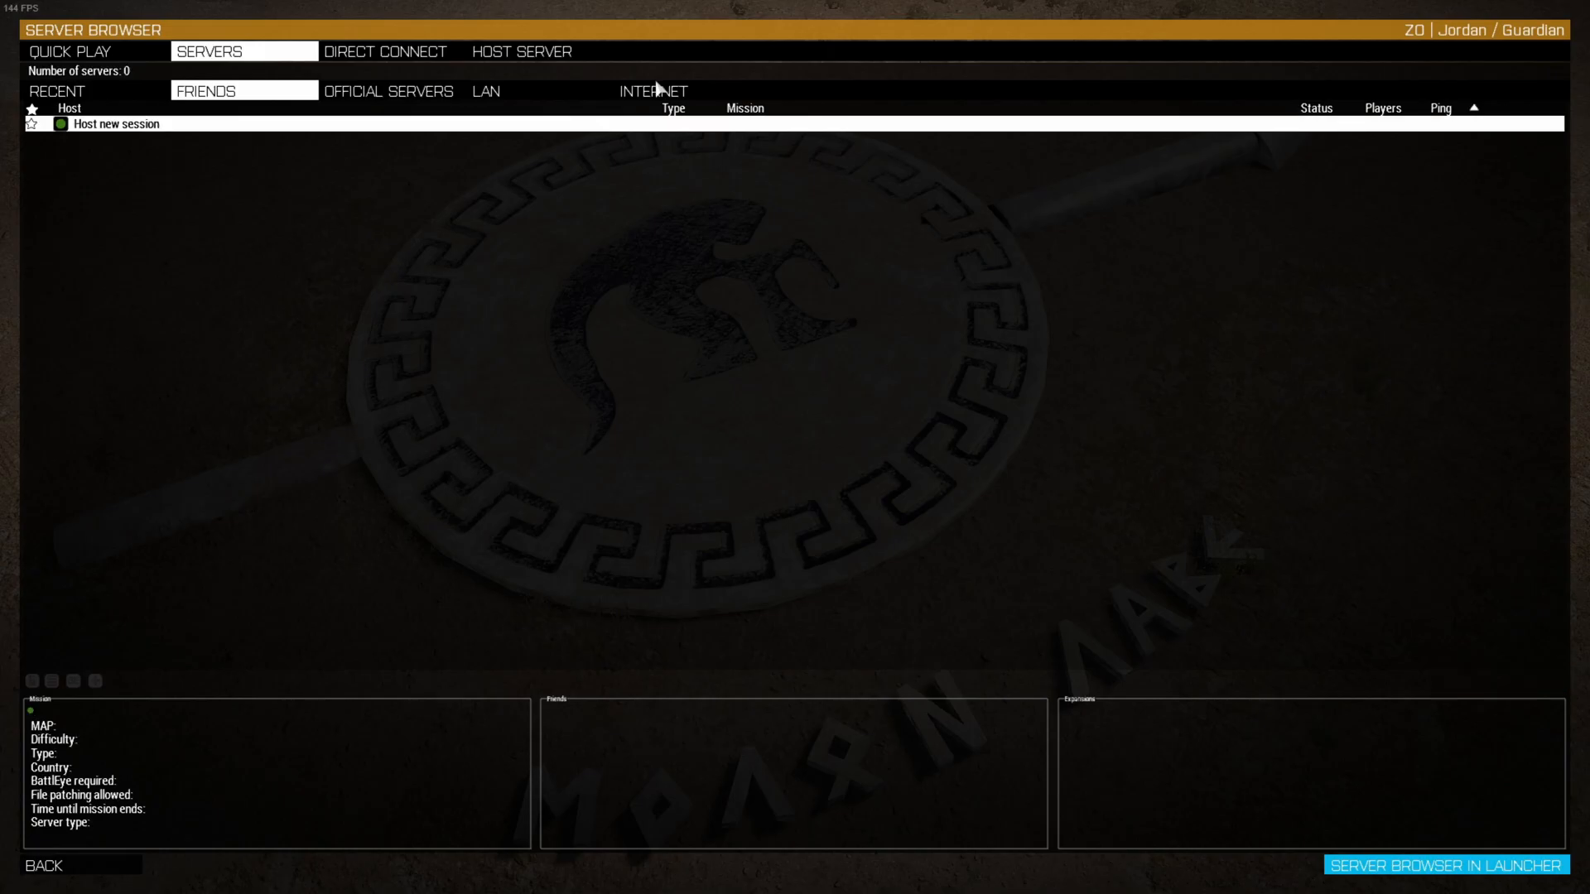
{"action": "left_click", "coordinate": [551, 56]}
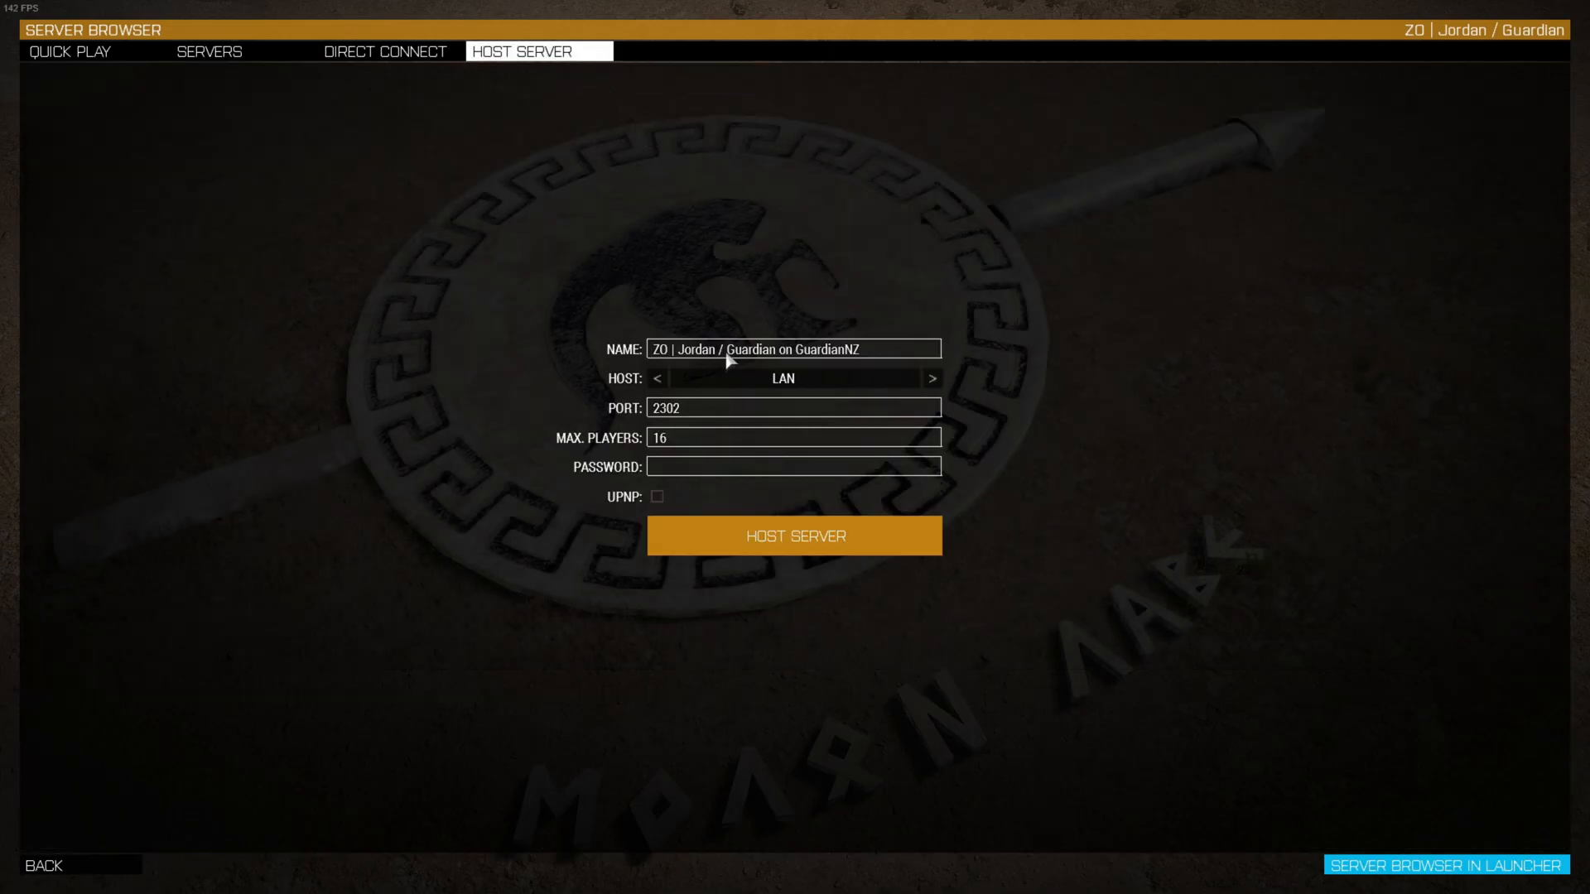
{"action": "left_click", "coordinate": [770, 536]}
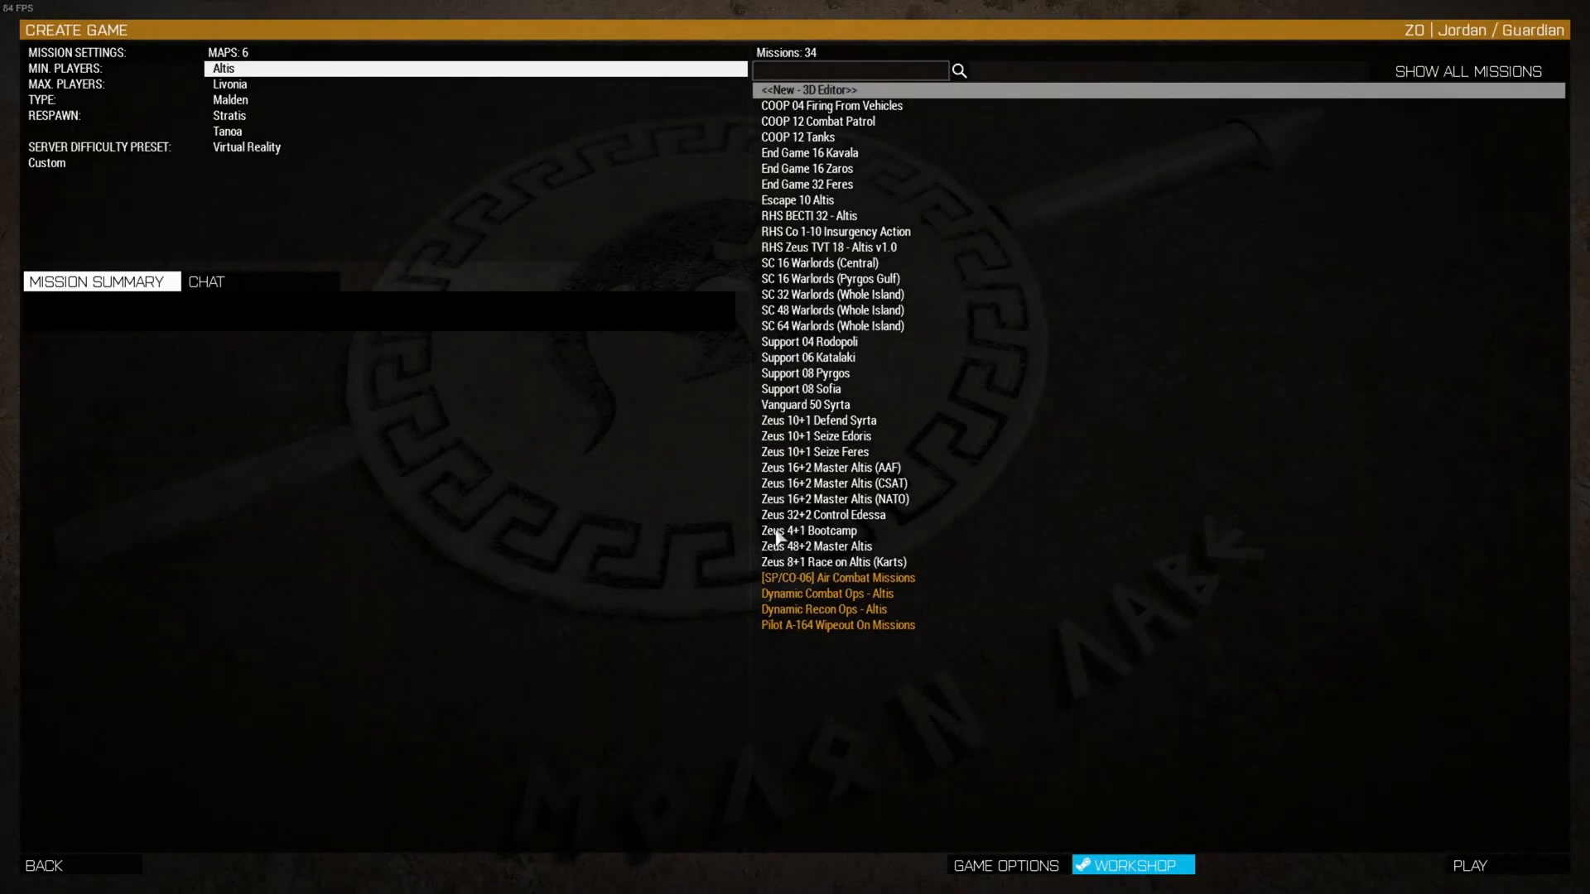
{"action": "left_click", "coordinate": [274, 149]}
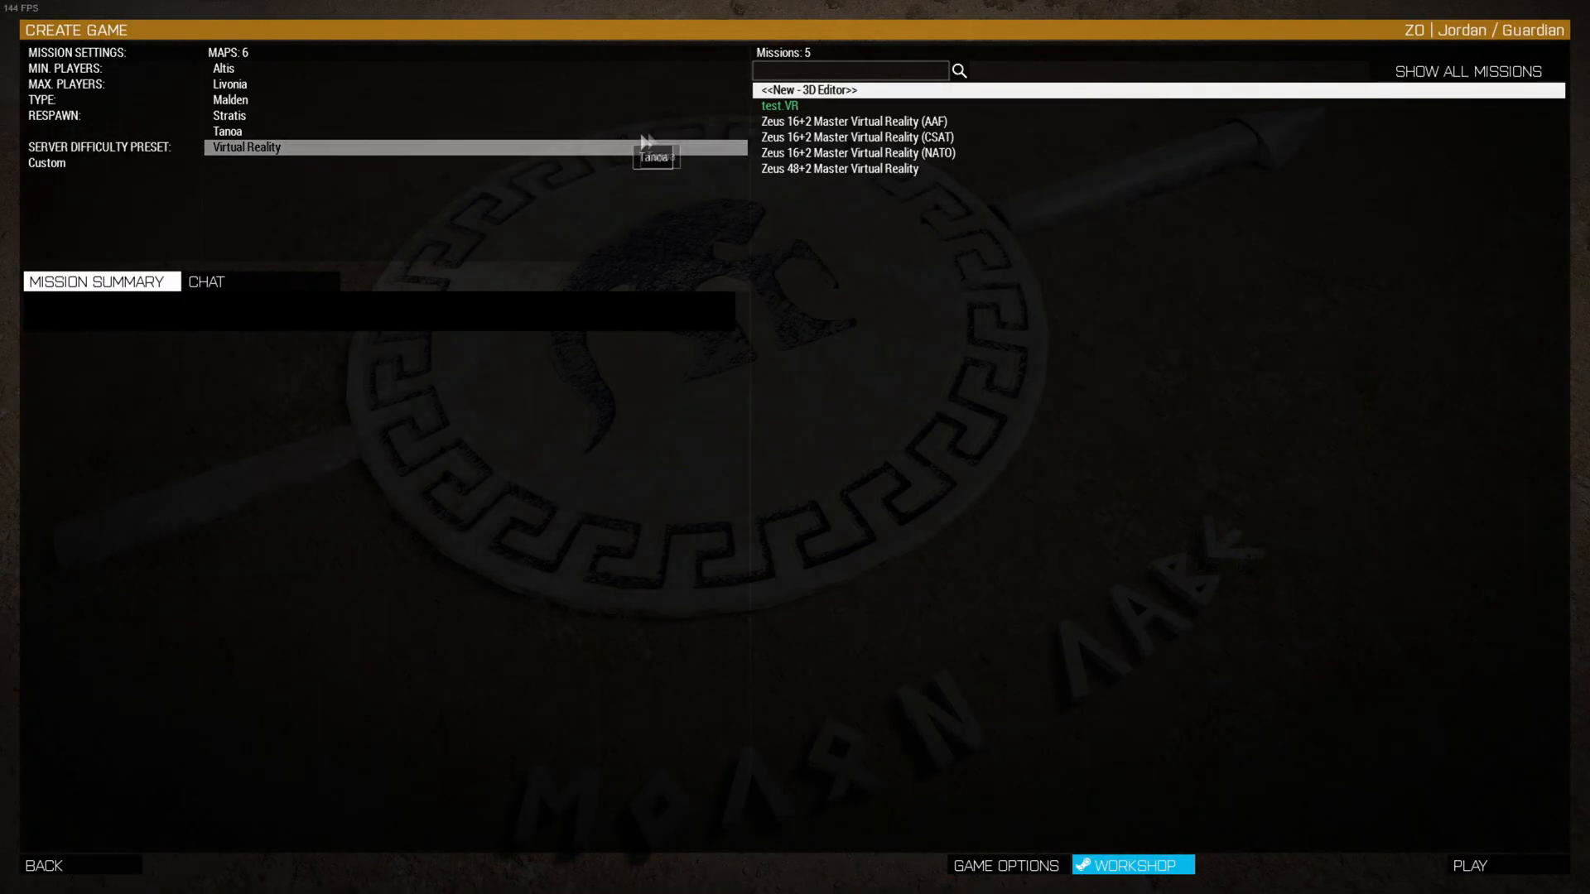
{"action": "left_click", "coordinate": [795, 105]}
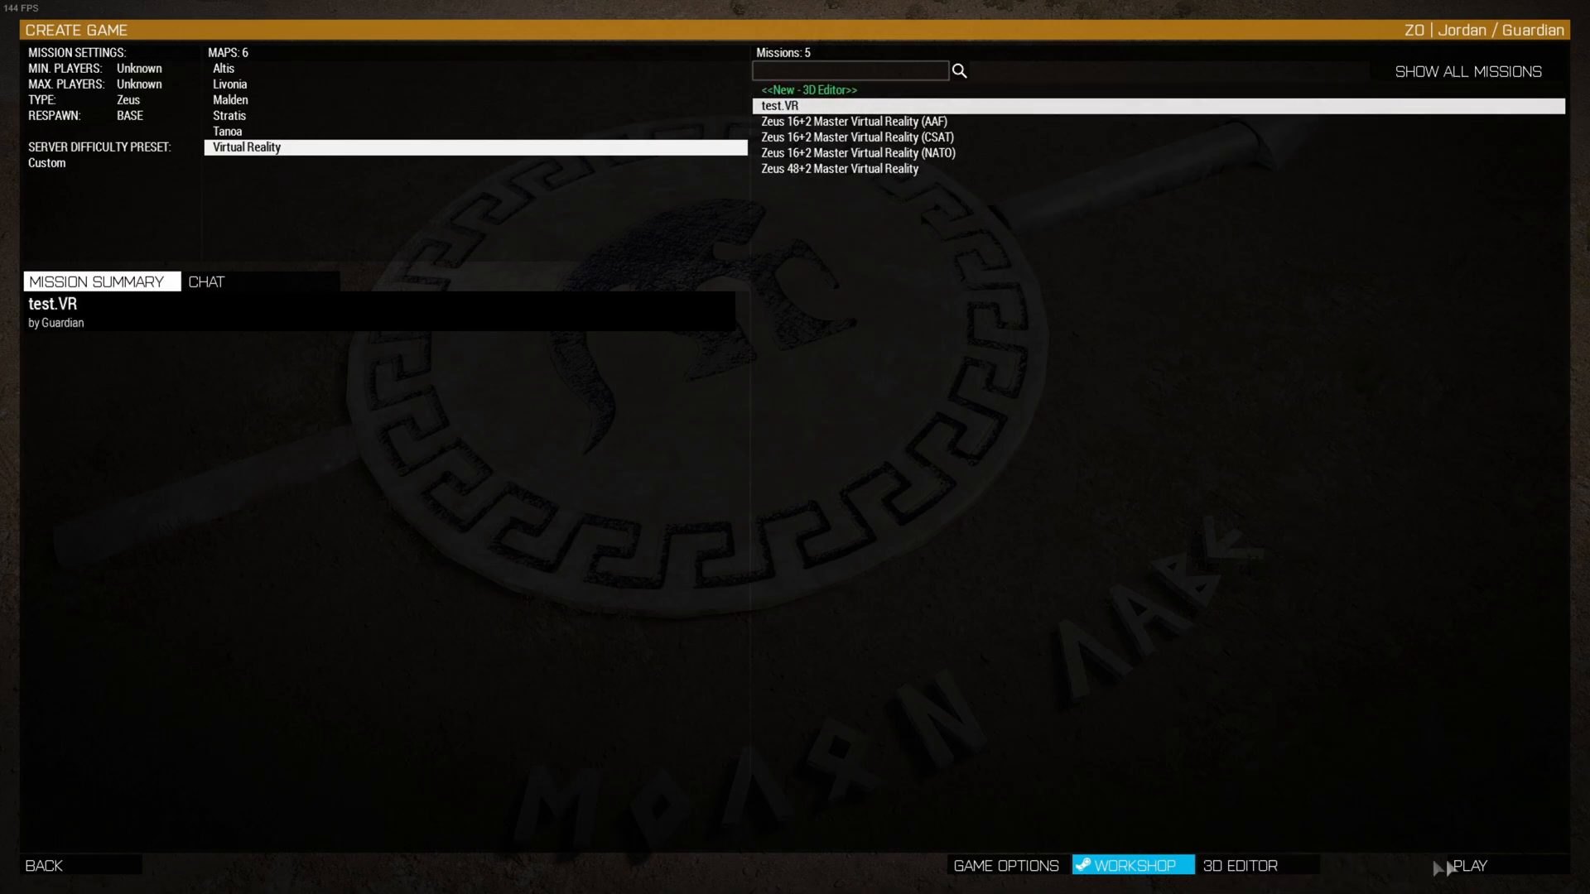
{"action": "left_click", "coordinate": [1489, 858]}
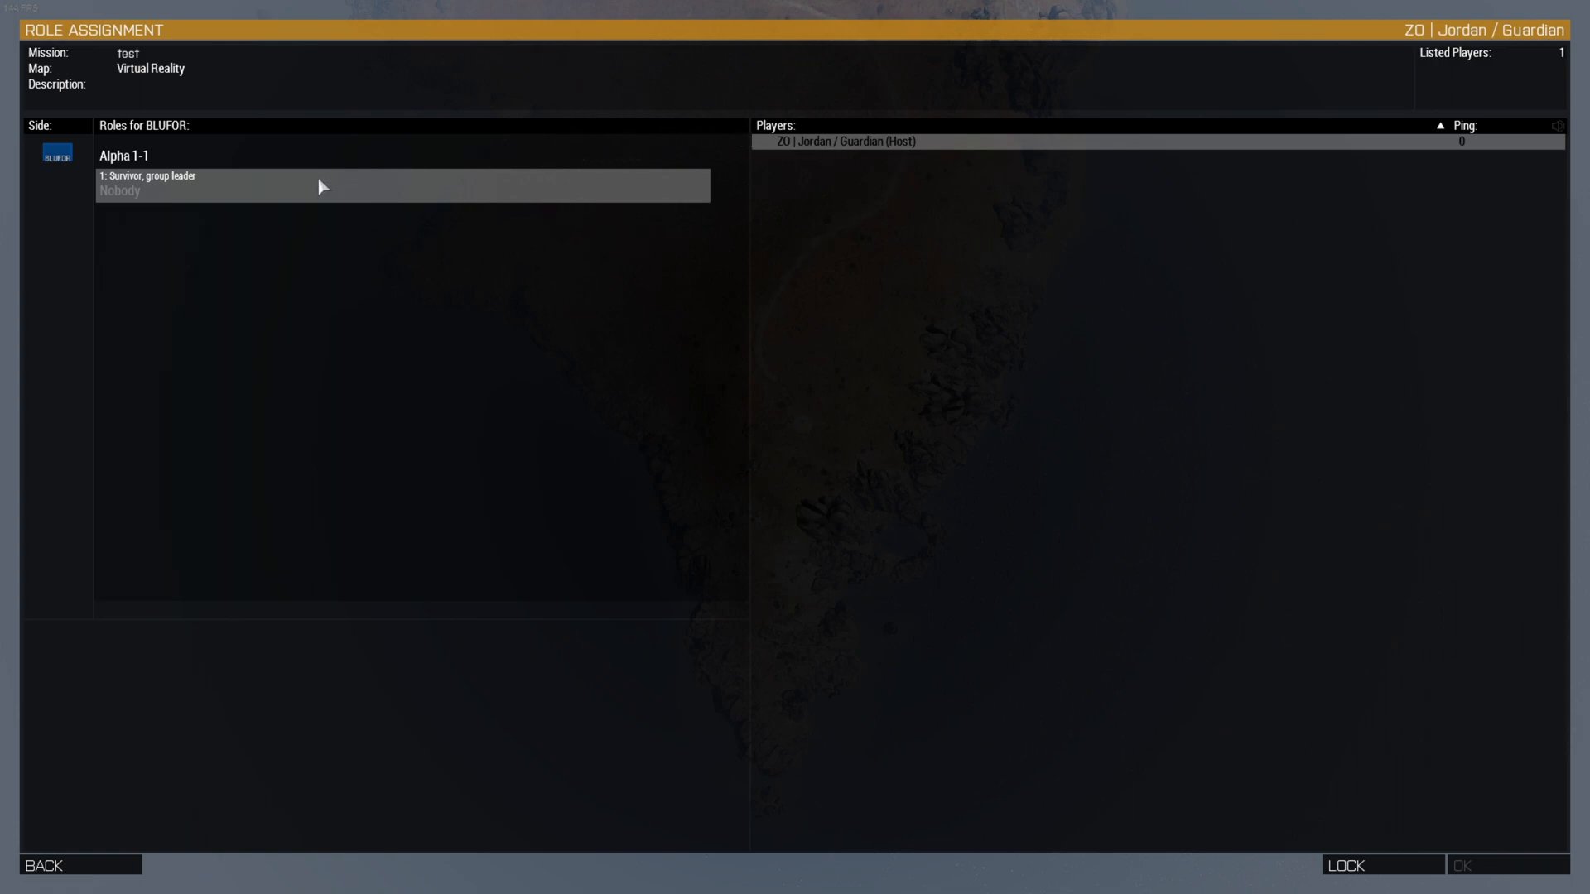
{"action": "left_click", "coordinate": [1523, 857]}
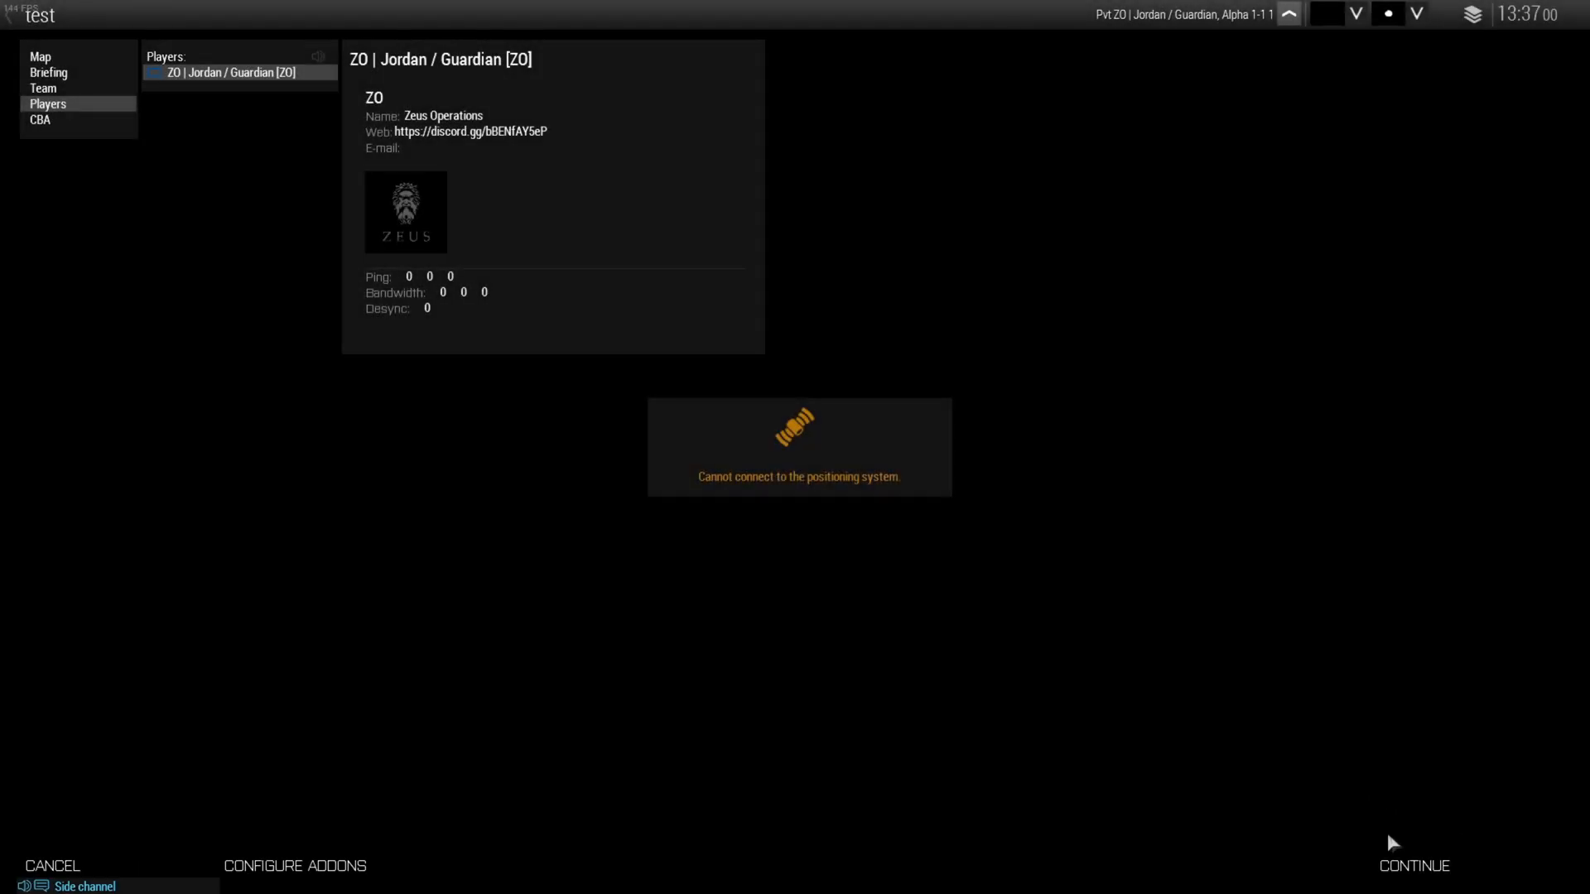
{"action": "left_click", "coordinate": [1391, 840]}
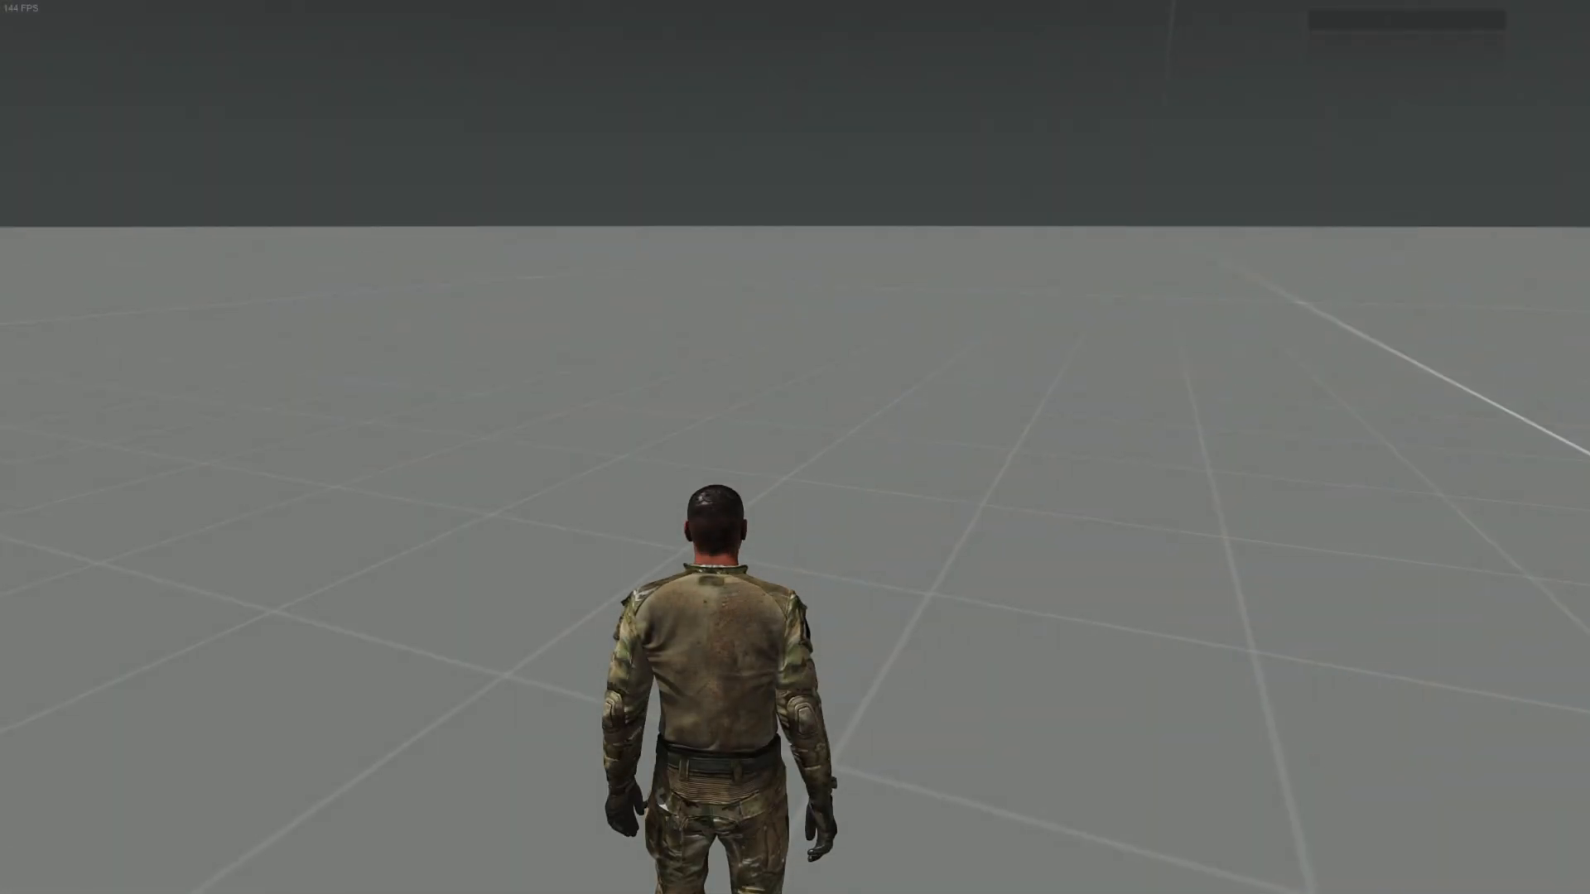
Open Zeus and add the nearby objects to Zeus's editable objects
{"action": "key", "text": "y"}
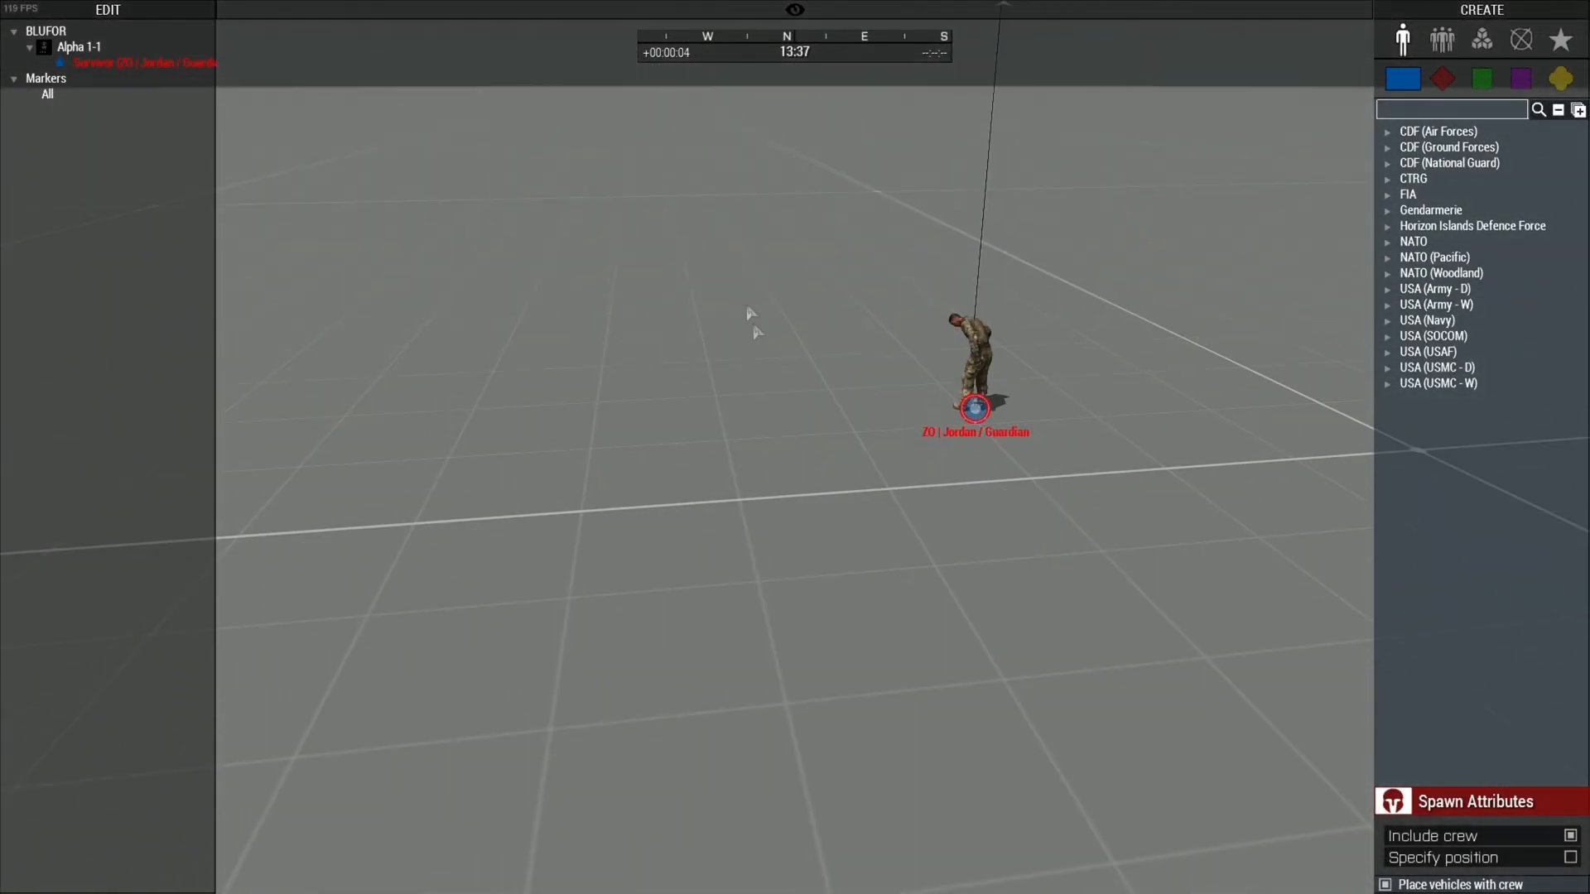
{"action": "right_click", "coordinate": [750, 308]}
{"action": "mouse_move", "coordinate": [816, 300]}
{"action": "mouse_move", "coordinate": [944, 299]}
{"action": "left_click", "coordinate": [1141, 356]}
Box-select the soldier and module icons, then reposition the camera to frame them
{"action": "right_click_drag", "start_coordinate": [1141, 356], "coordinate": [704, 199]}
{"action": "mouse_move", "coordinate": [703, 580]}
{"action": "left_mouse_down"}
{"action": "mouse_move", "coordinate": [1360, 146]}
{"action": "mouse_move", "coordinate": [1291, 182]}
{"action": "left_mouse_up"}
{"action": "key", "text": "w"}
{"action": "key", "text": "a"}
{"action": "left_click_drag", "start_coordinate": [512, 415], "coordinate": [625, 369]}
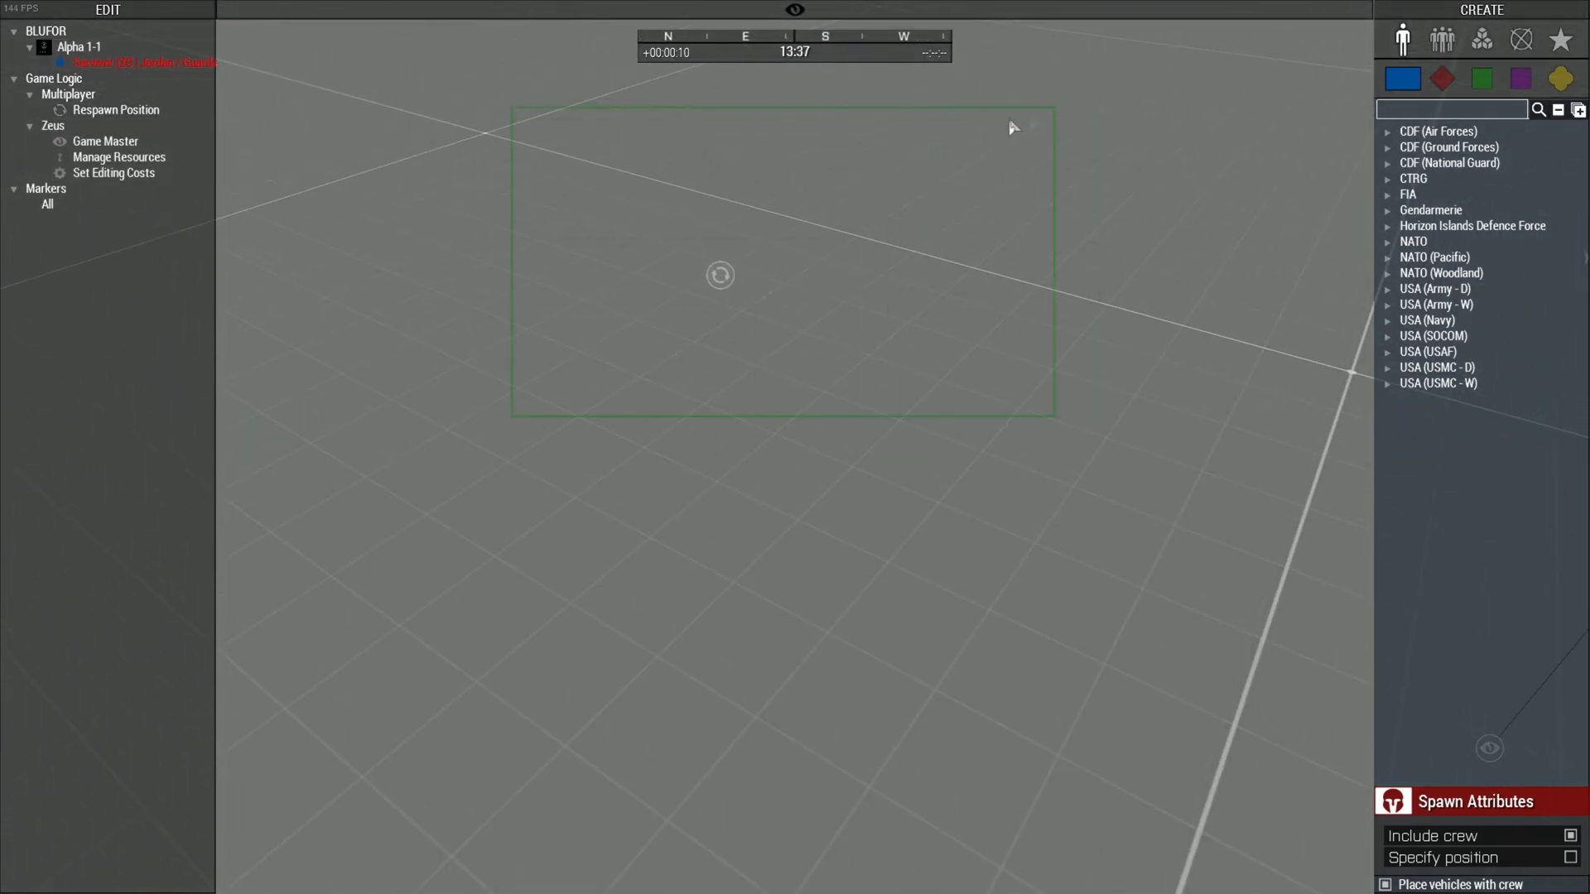
{"action": "left_click_drag", "start_coordinate": [1010, 126], "coordinate": [1054, 107]}
{"action": "key", "text": "a"}
{"action": "right_click_drag", "start_coordinate": [852, 345], "coordinate": [830, 369]}
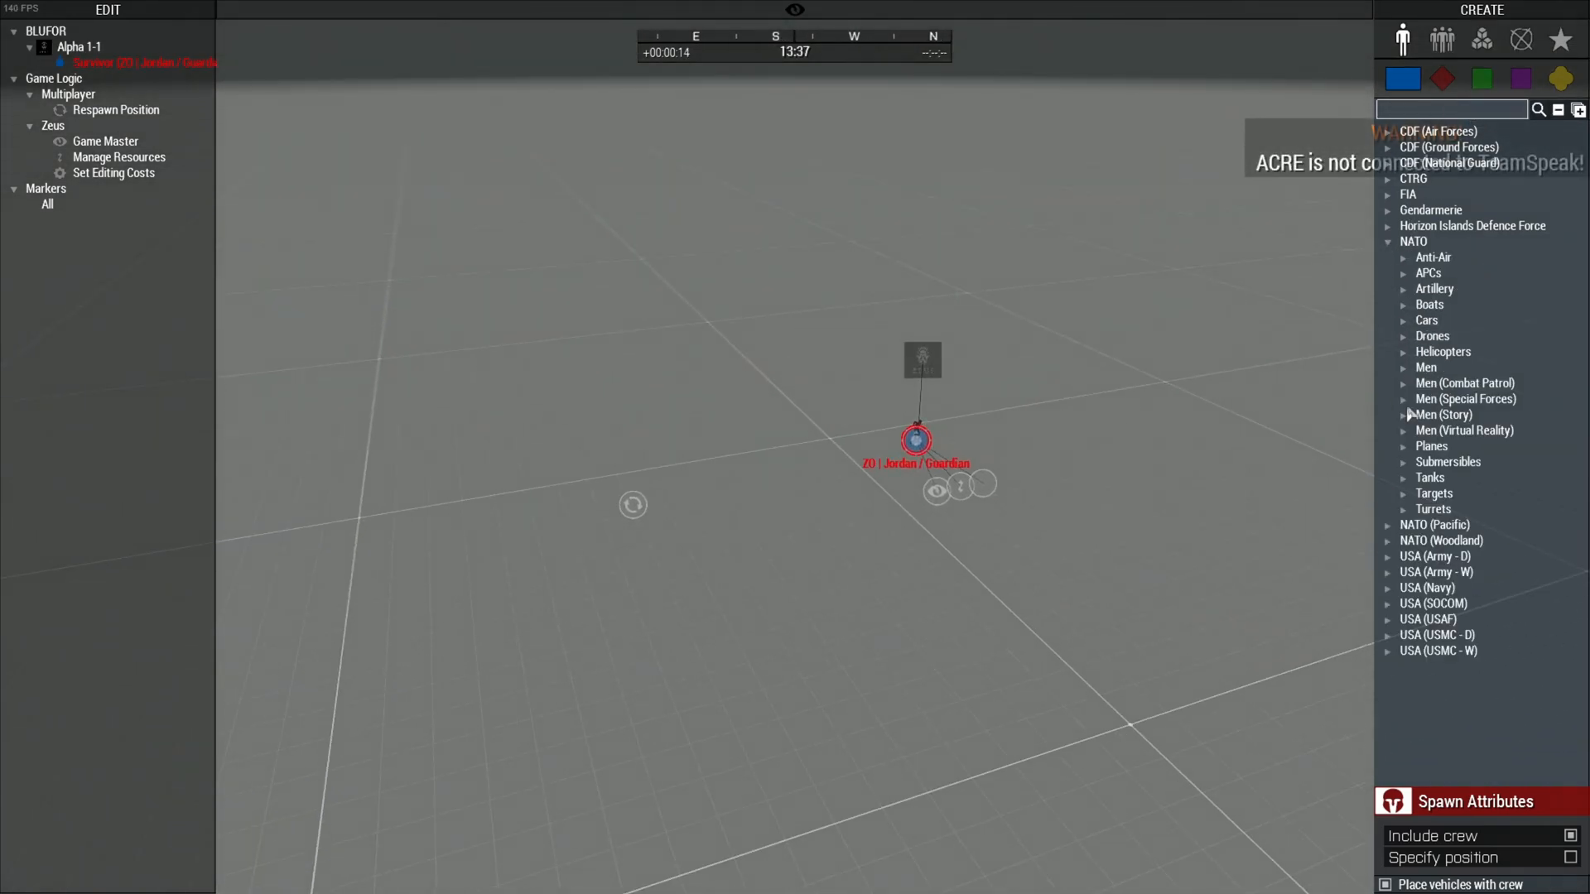
Place an uncrewed NATO HEMTT truck and drop it beside the soldier
{"action": "left_click", "coordinate": [1411, 323]}
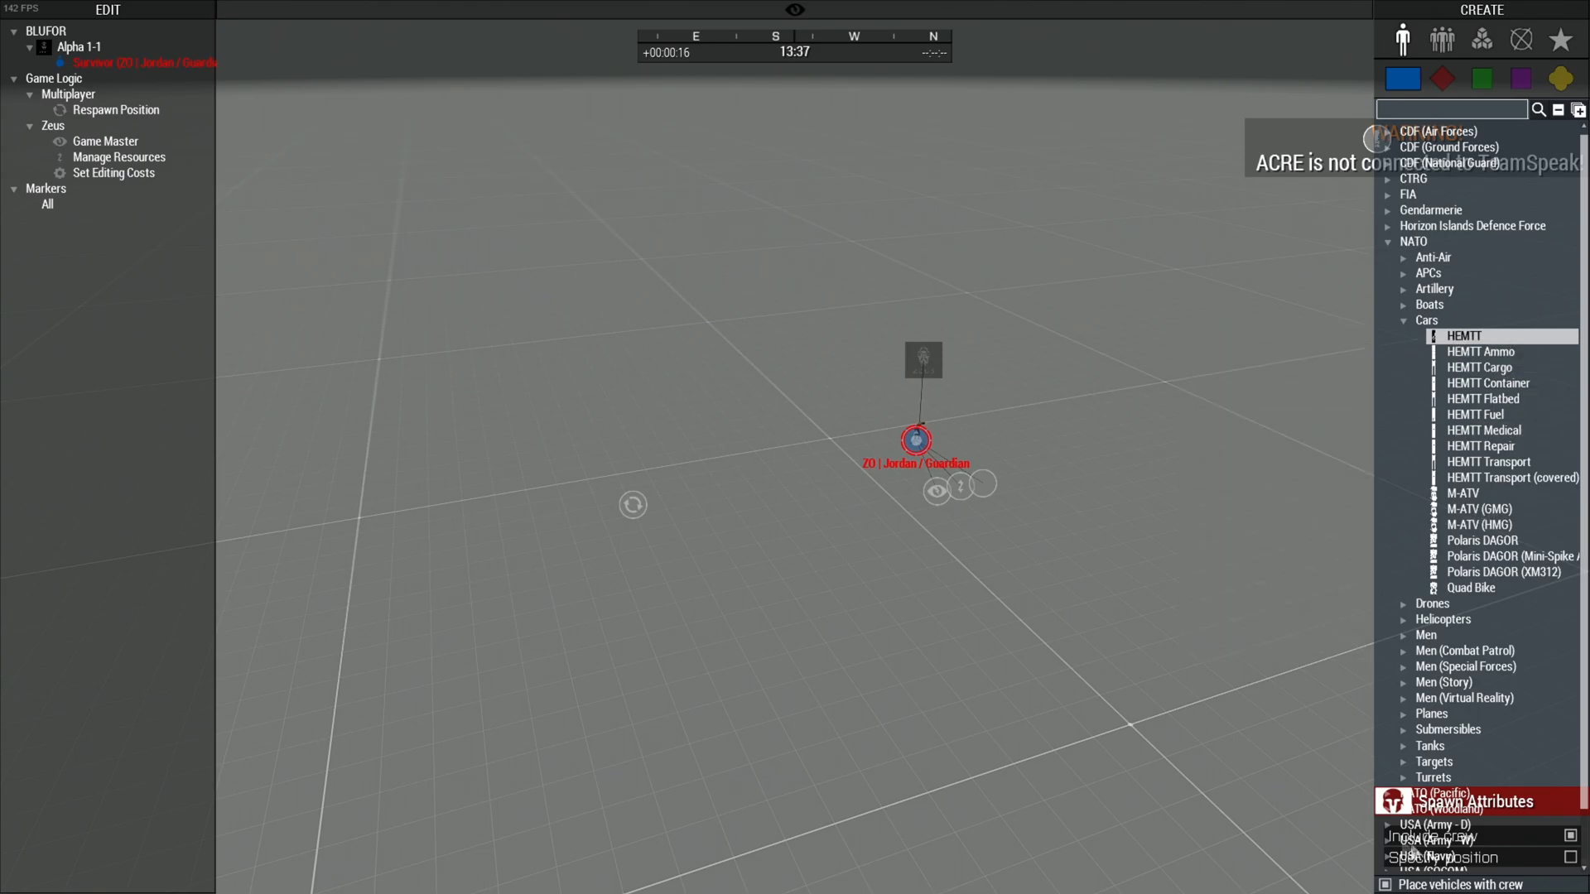
{"action": "left_click", "coordinate": [1388, 886]}
{"action": "left_click", "coordinate": [606, 687]}
{"action": "key", "text": "w"}
{"action": "left_click_drag", "start_coordinate": [600, 685], "coordinate": [987, 210]}
{"action": "right_click_drag", "start_coordinate": [1097, 480], "coordinate": [1232, 387]}
{"action": "key", "text": "z"}
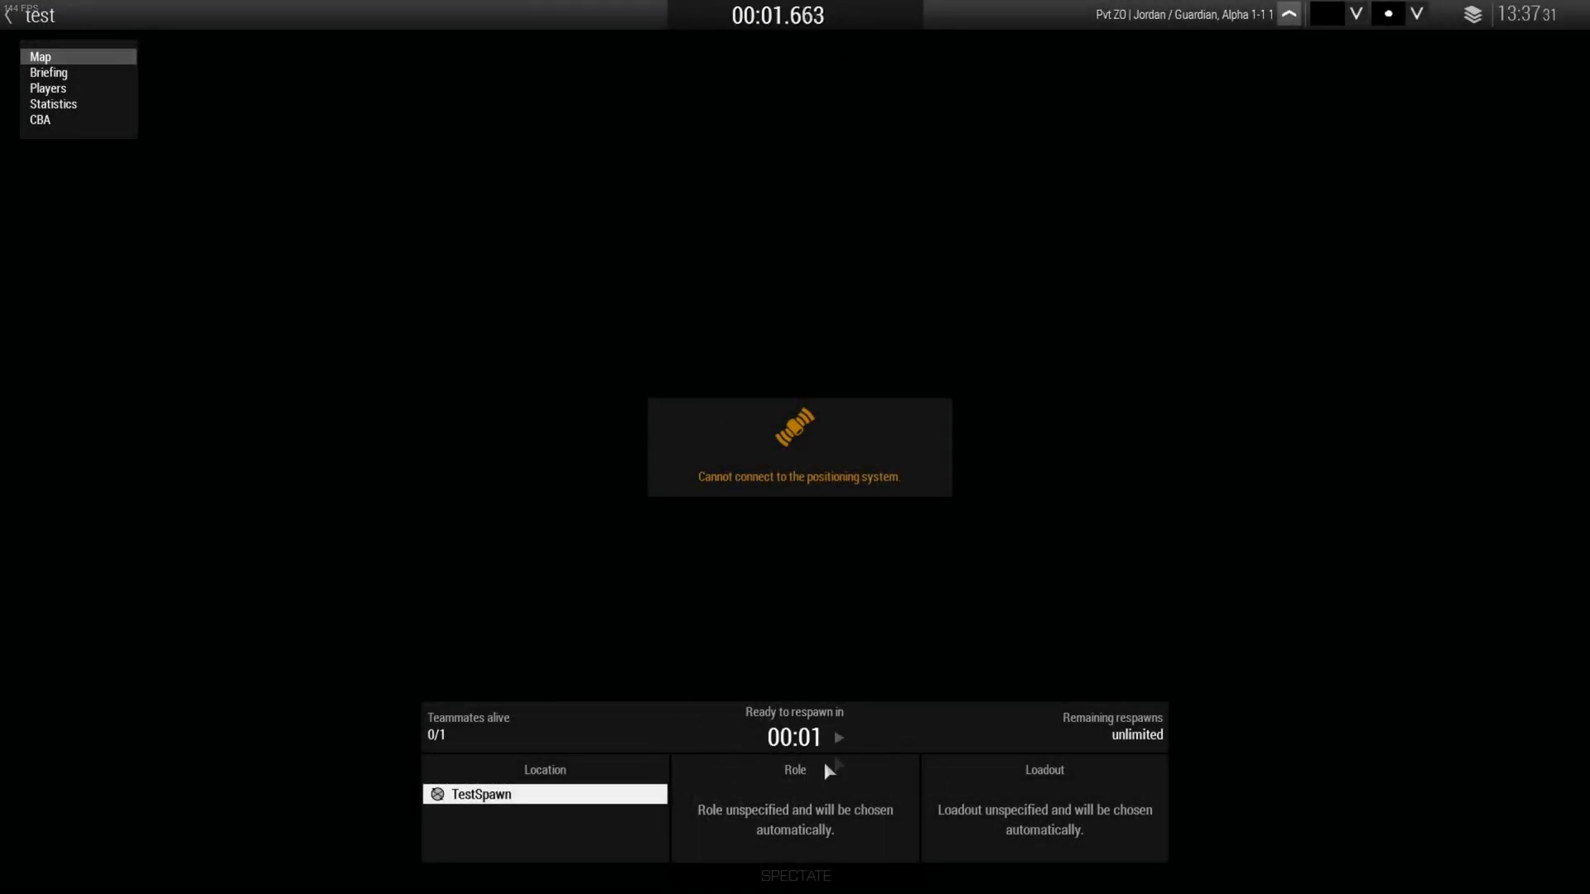
Respawn at TestSpawn, then back in Zeus delete the HEMTT truck
{"action": "left_click", "coordinate": [764, 734]}
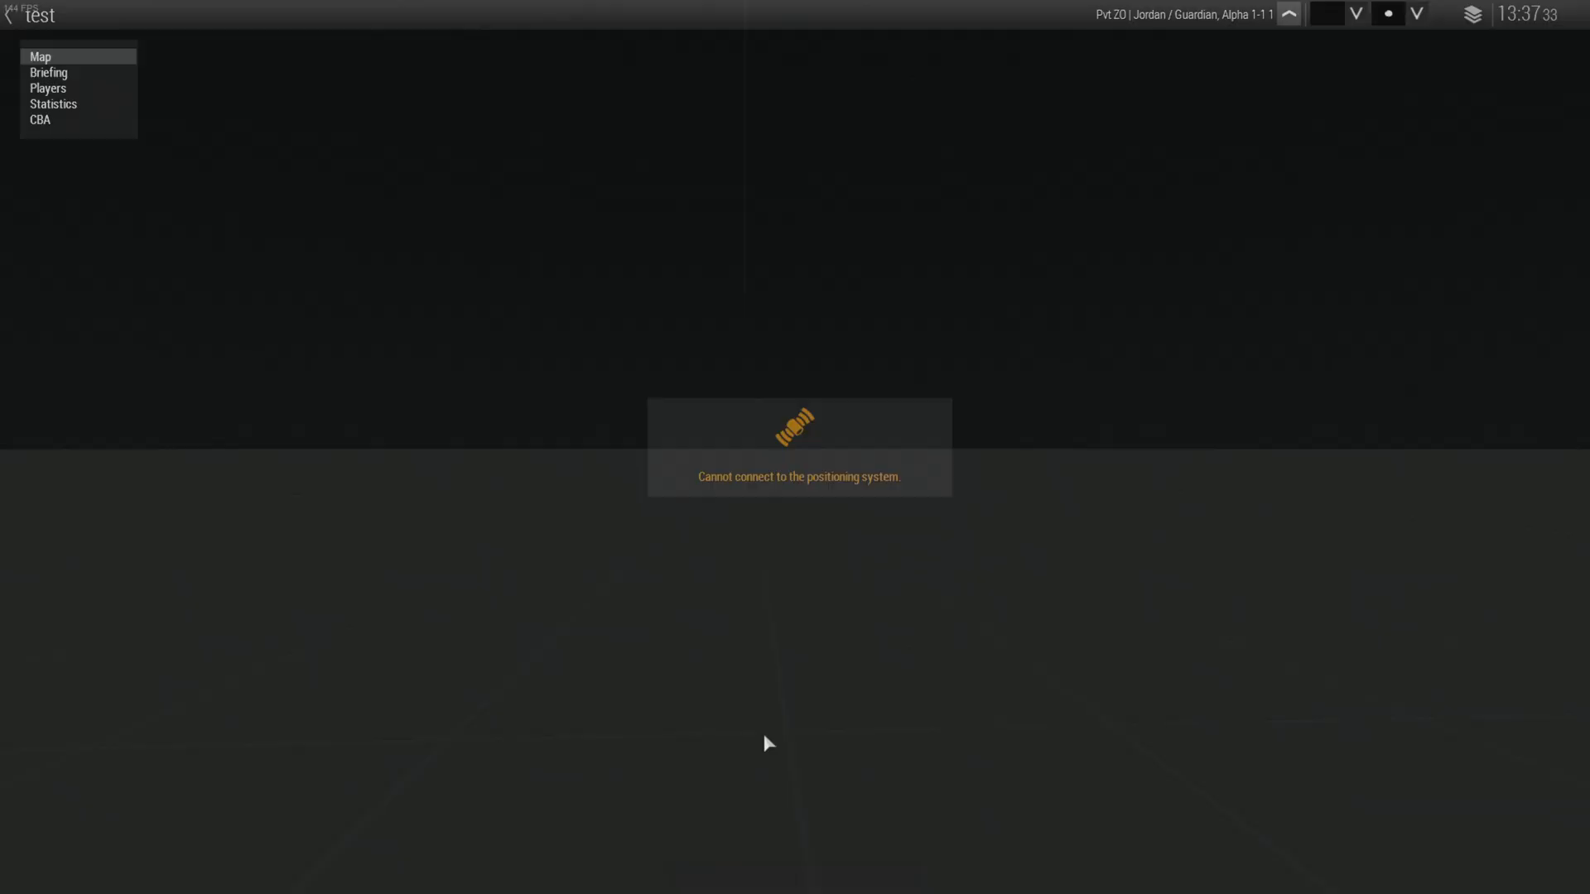
{"action": "key", "text": "y"}
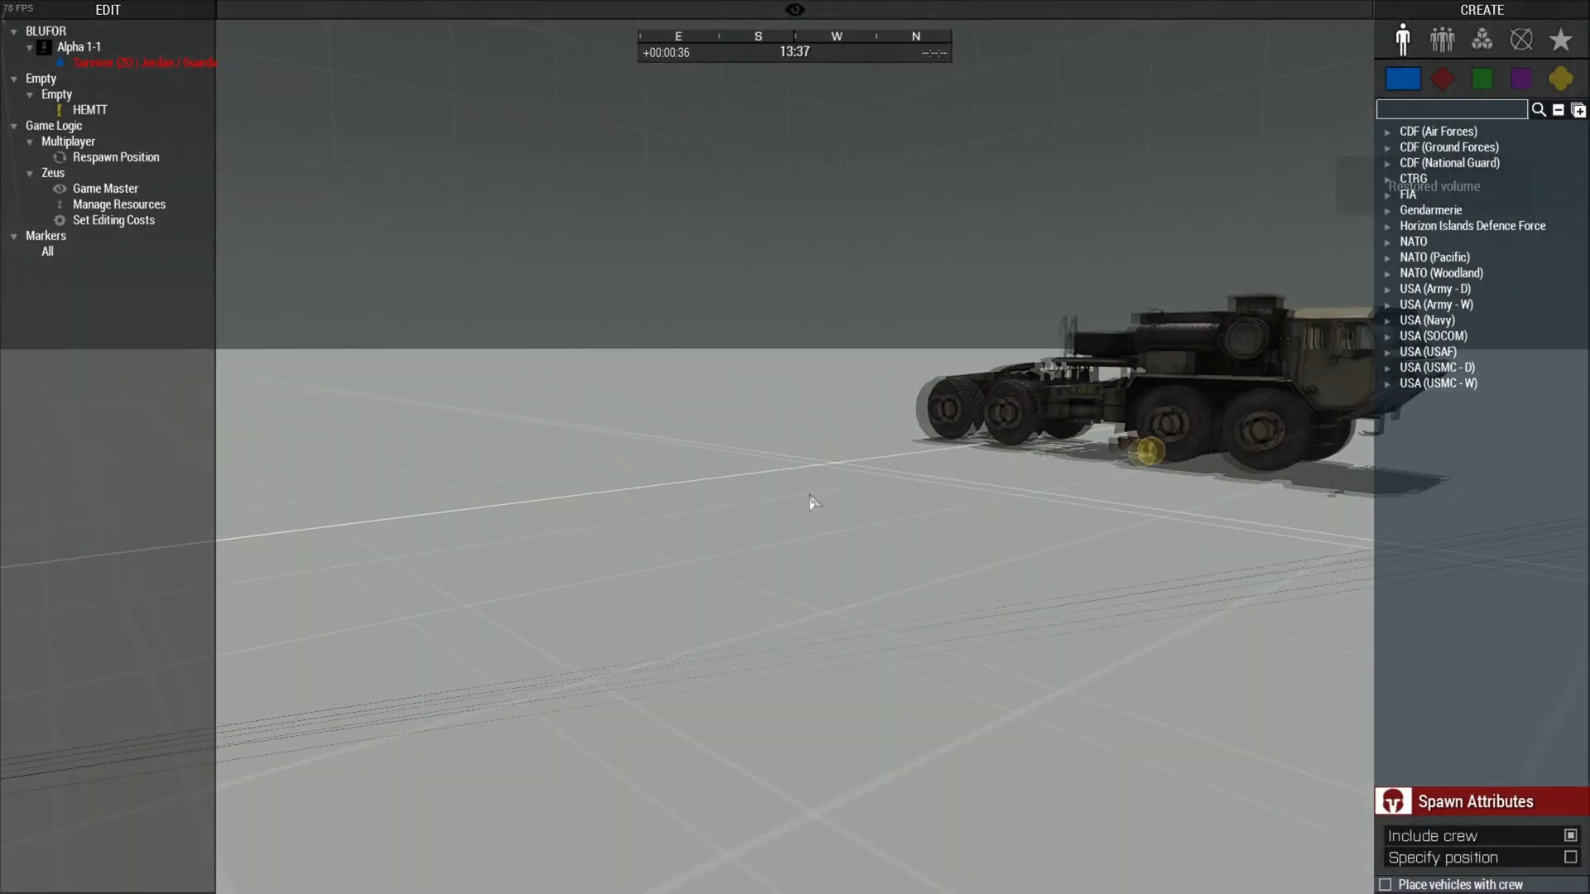
{"action": "key", "text": "d"}
{"action": "right_click_drag", "start_coordinate": [814, 502], "coordinate": [265, 512]}
{"action": "key", "text": "a"}
{"action": "right_click_drag", "start_coordinate": [373, 482], "coordinate": [767, 542]}
{"action": "key", "text": "s"}
{"action": "left_click", "coordinate": [767, 547]}
{"action": "key", "text": "Delete"}
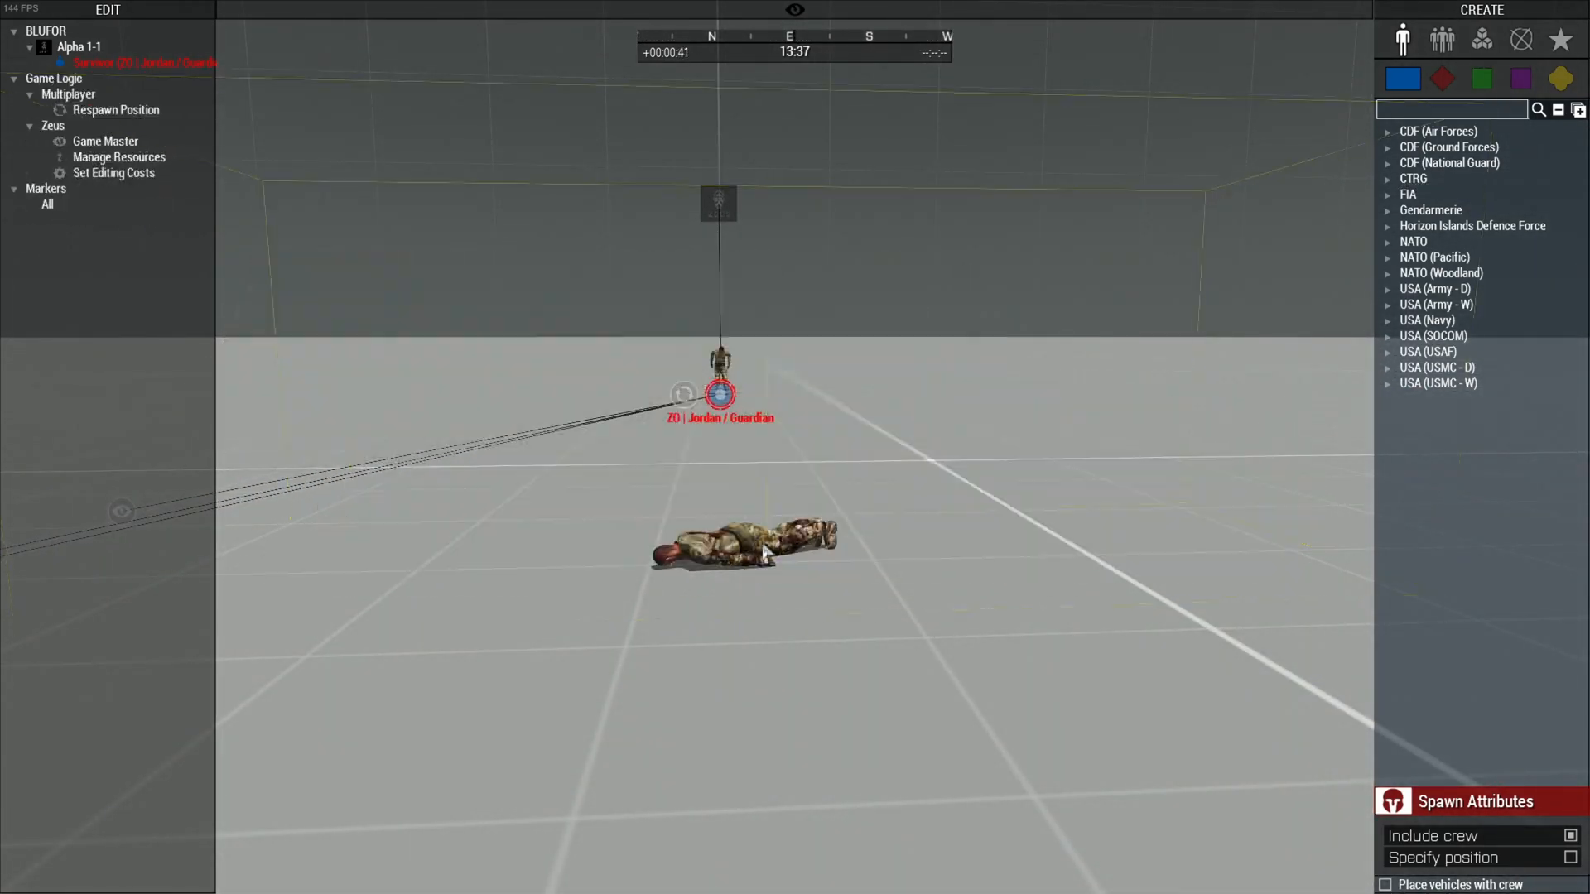
{"action": "right_click", "coordinate": [762, 543]}
Make the Survivor's dead body an editable object and delete it
{"action": "key", "text": "a"}
{"action": "right_click_drag", "start_coordinate": [774, 488], "coordinate": [977, 532]}
{"action": "key", "text": "q"}
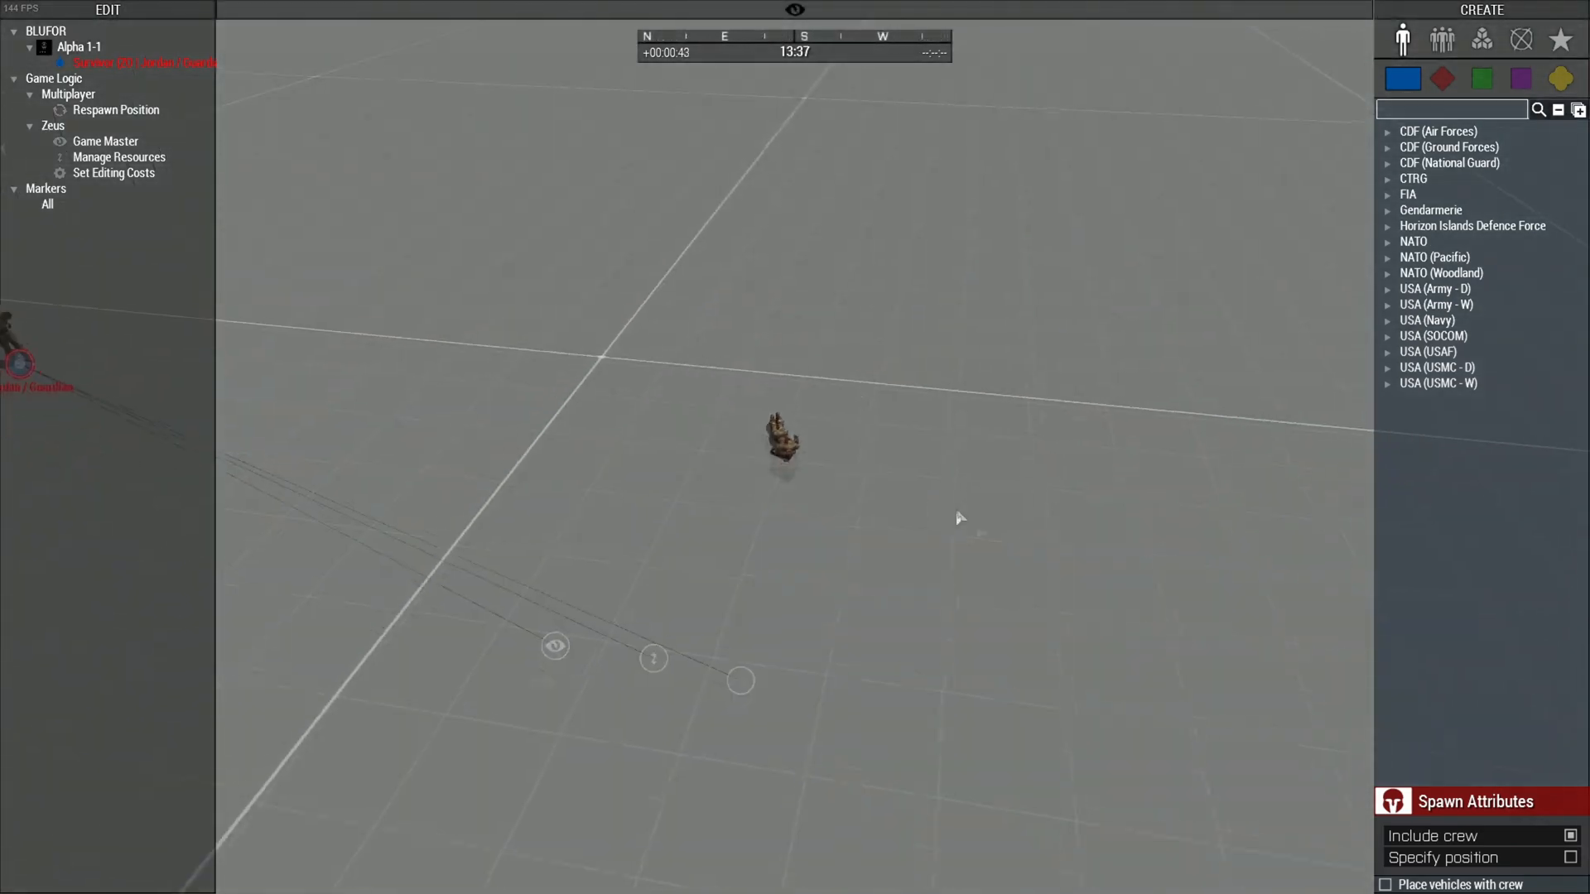
{"action": "right_click", "coordinate": [767, 407]}
{"action": "mouse_move", "coordinate": [827, 415]}
{"action": "mouse_move", "coordinate": [1032, 420]}
{"action": "left_click", "coordinate": [1127, 417]}
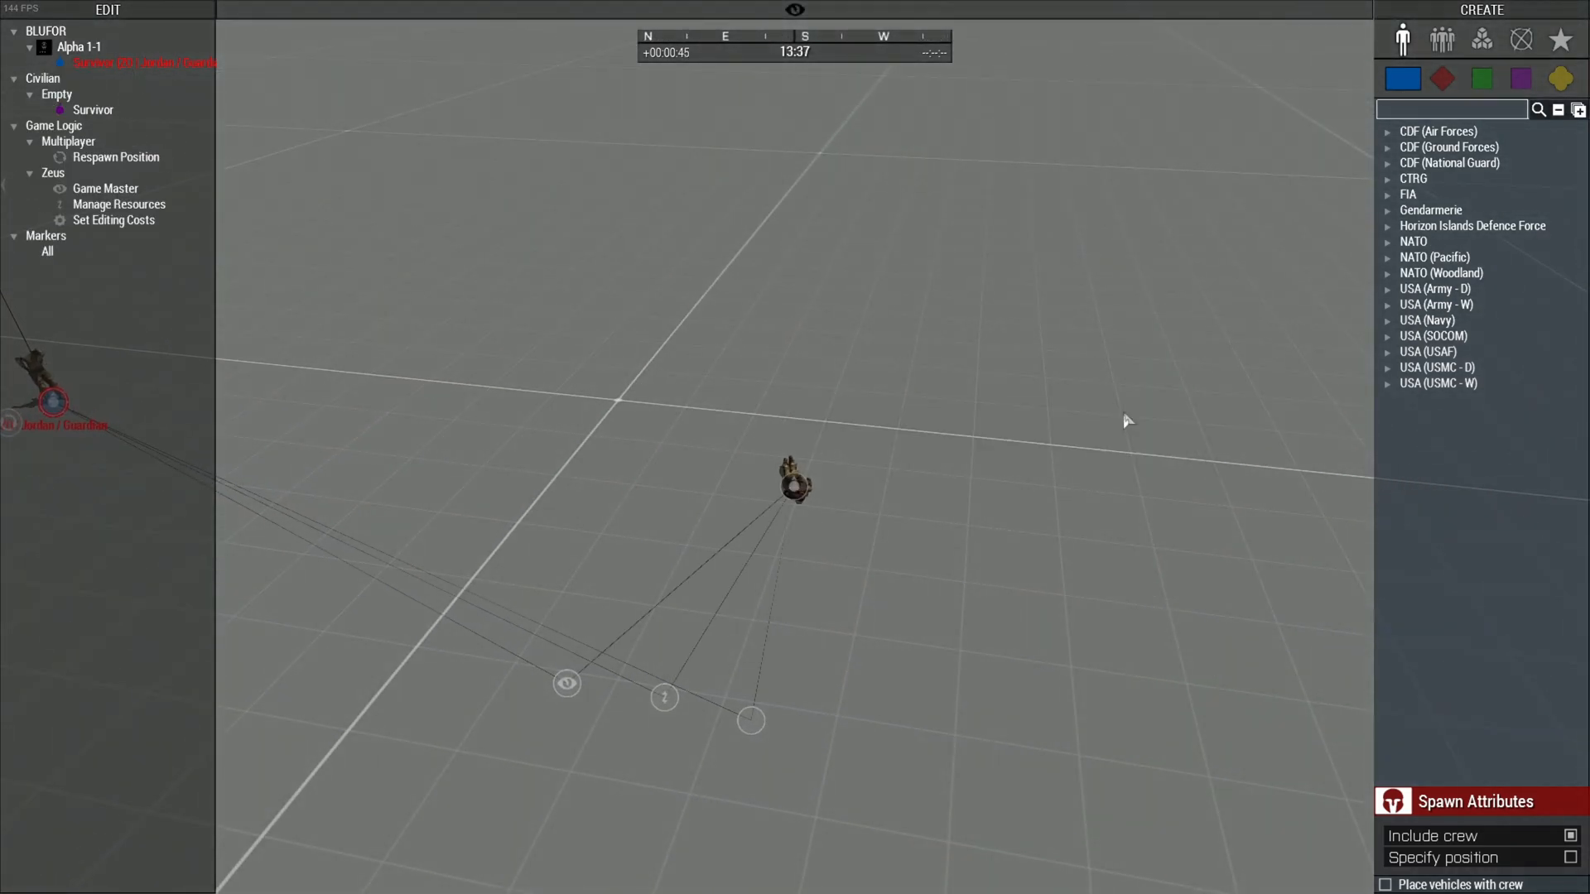
{"action": "left_click", "coordinate": [805, 474]}
{"action": "key", "text": "Delete"}
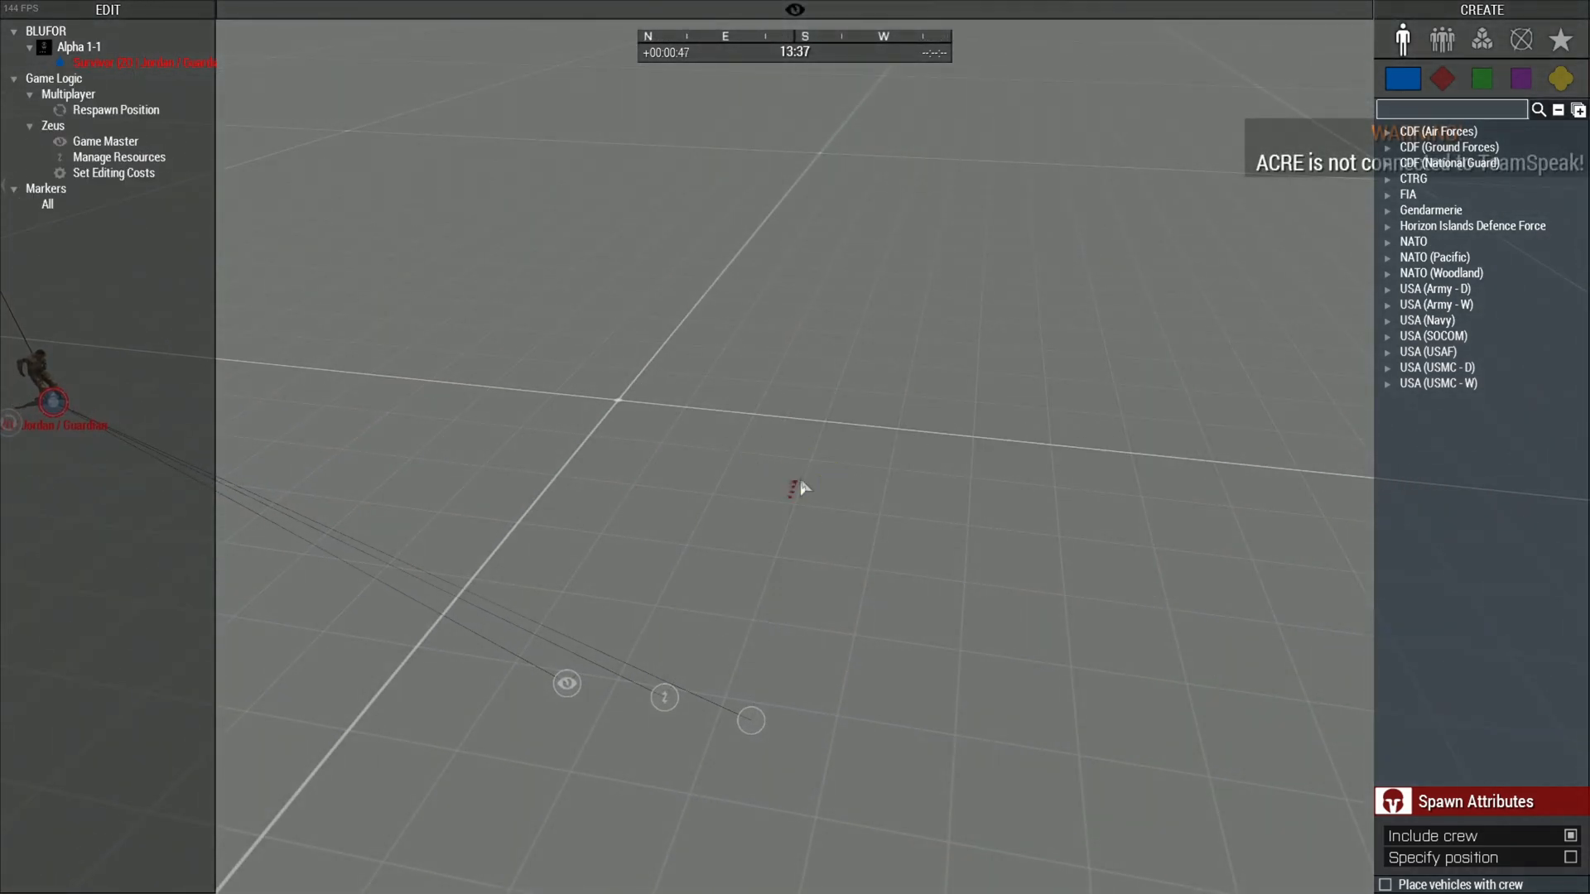
Bring the camera back toward the soldier and show the empty object categories
{"action": "key", "text": "a"}
{"action": "key", "text": "z"}
{"action": "right_click_drag", "start_coordinate": [763, 483], "coordinate": [934, 384]}
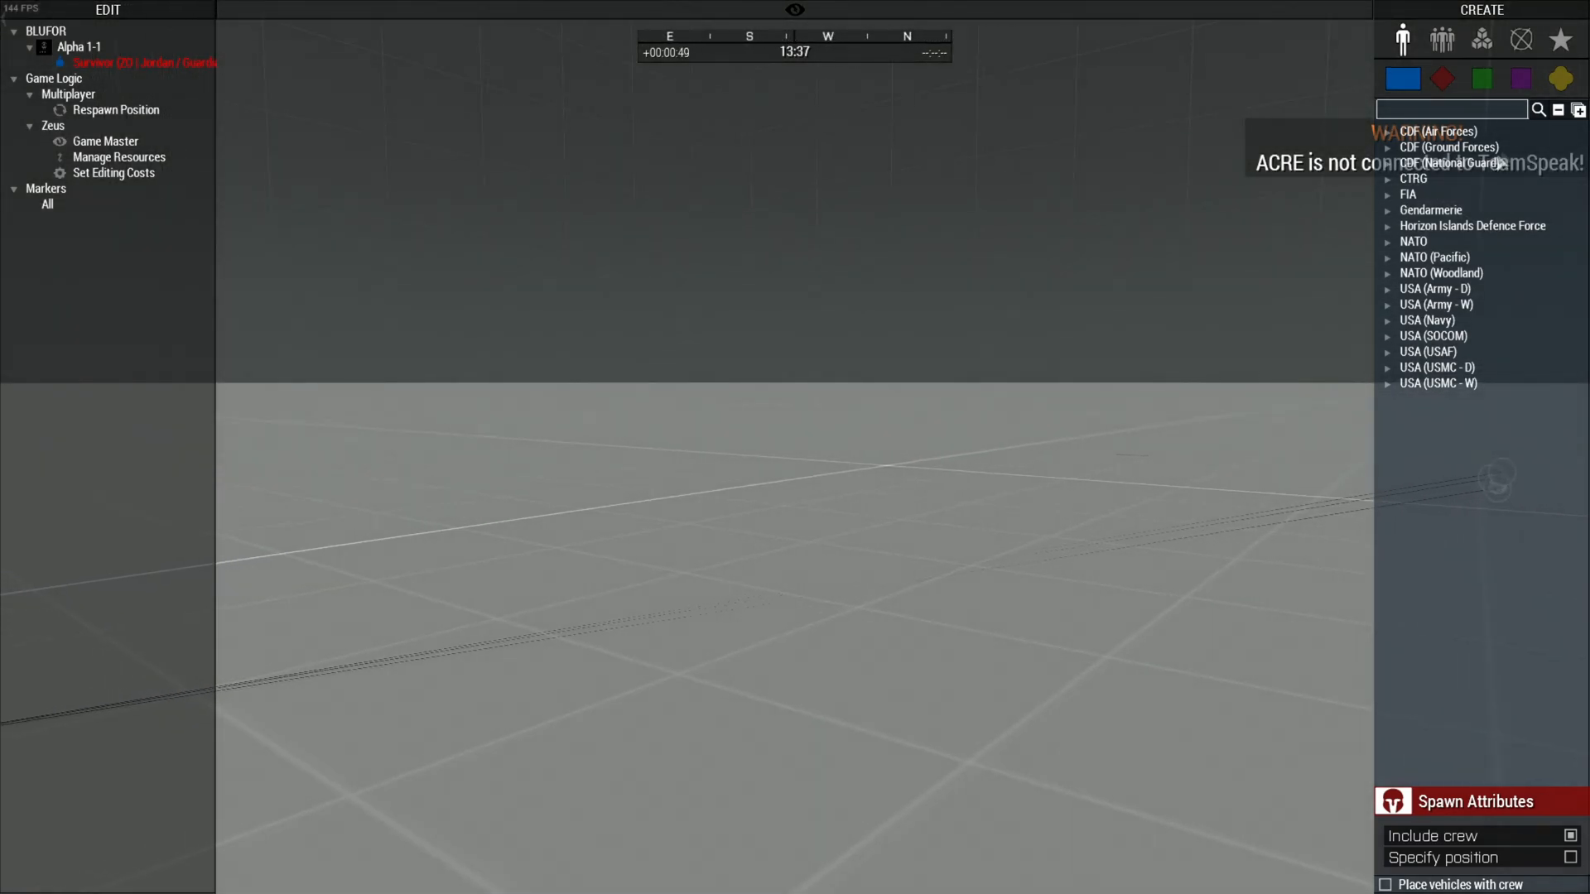
{"action": "left_click", "coordinate": [1560, 79]}
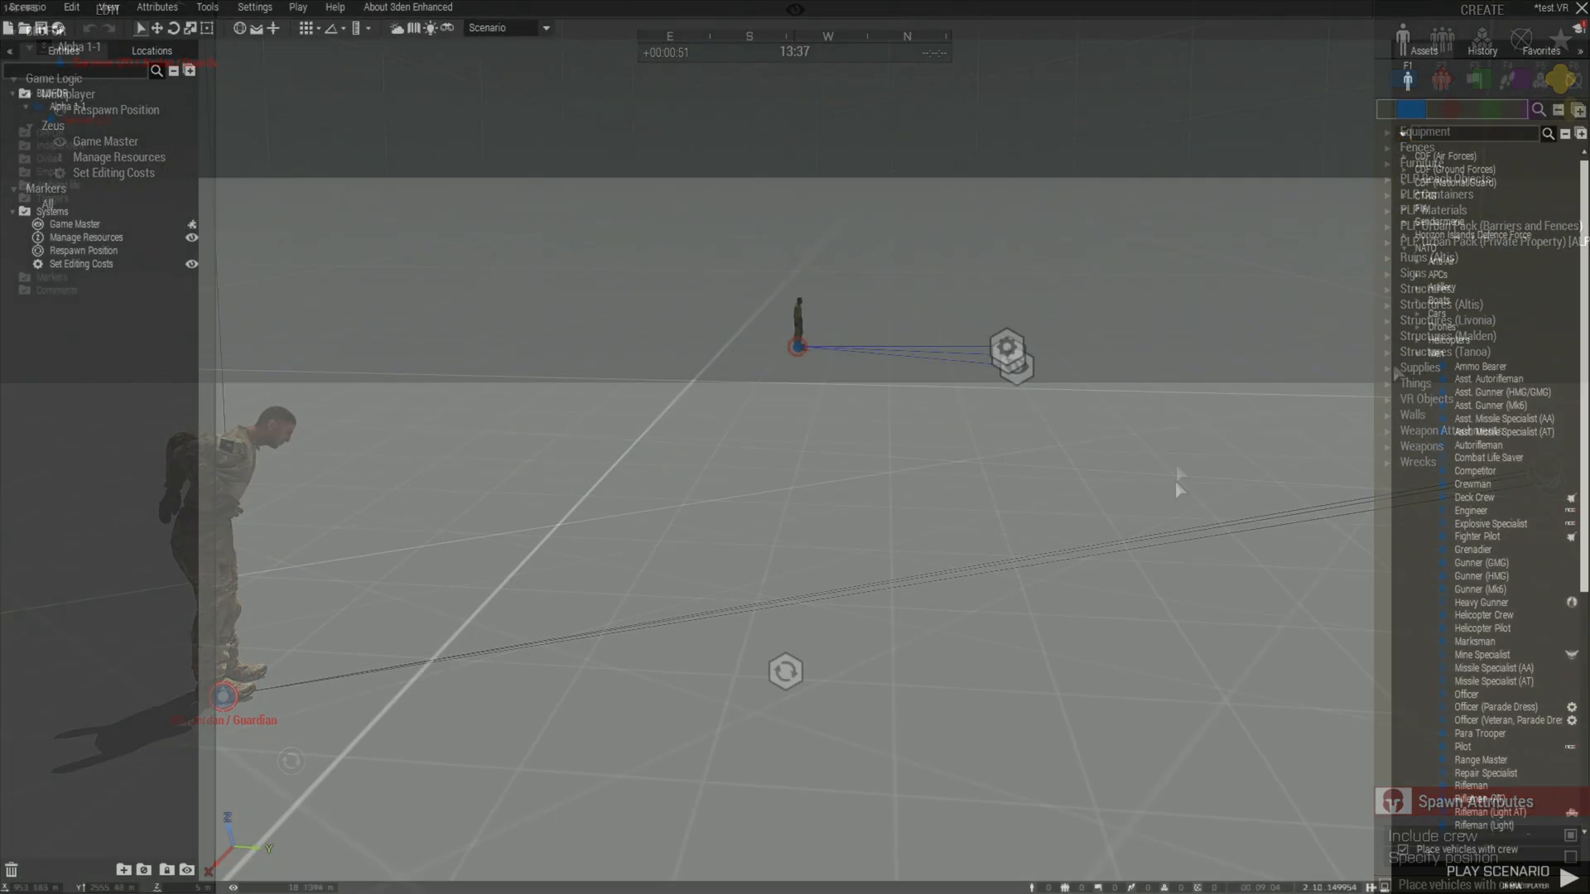
Place an ACRE Basic Mission Setup module from the Systems list near the soldier
{"action": "key", "text": "d"}
{"action": "right_click_drag", "start_coordinate": [1176, 399], "coordinate": [1090, 345]}
{"action": "key", "text": "s"}
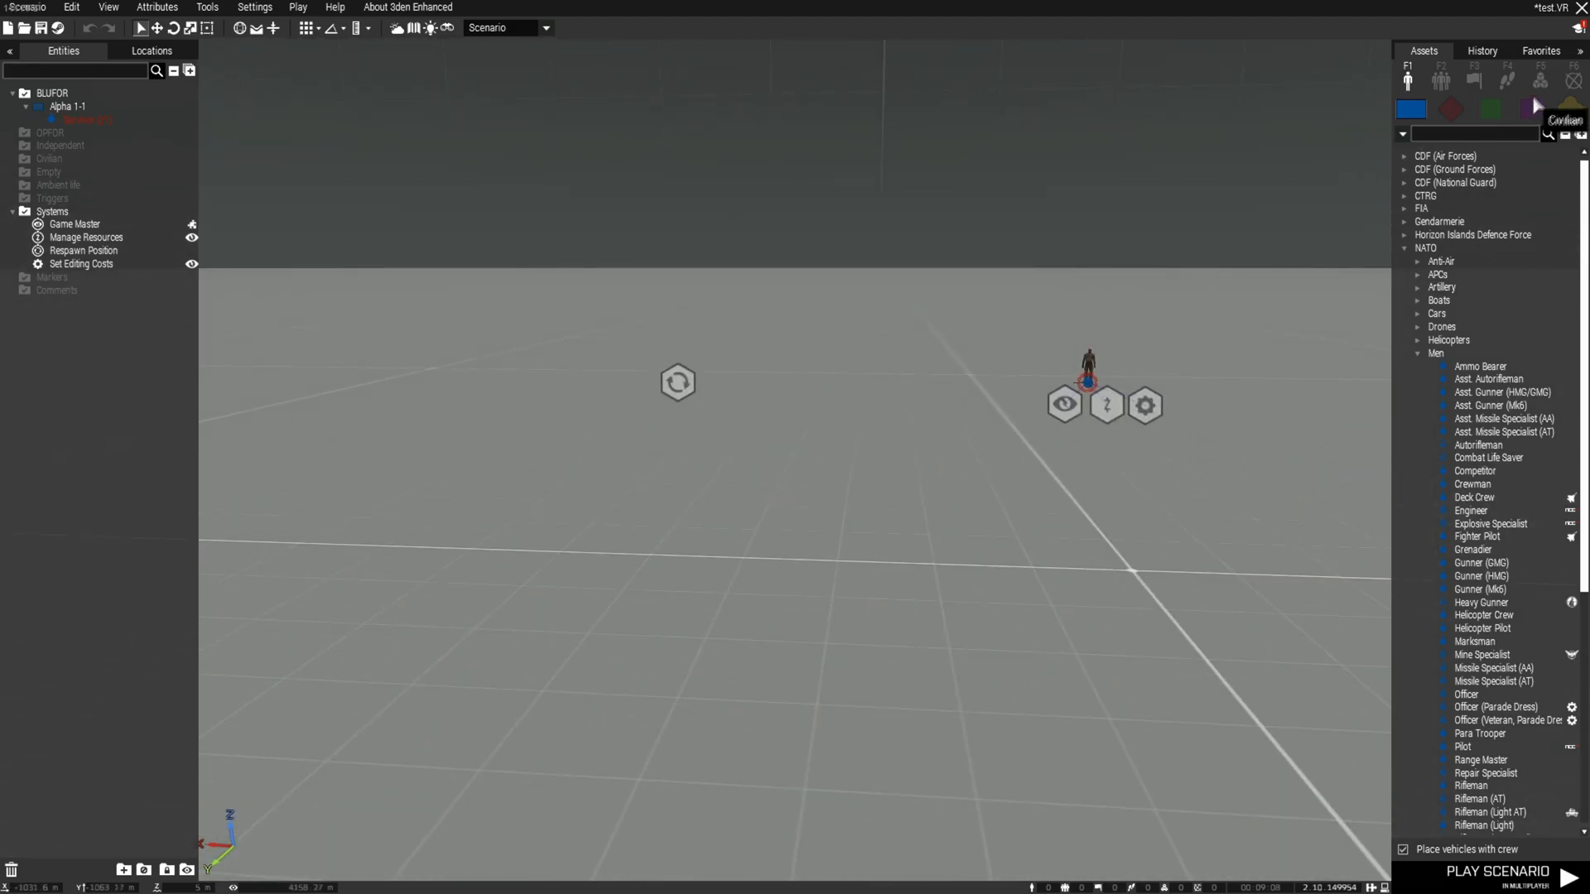
{"action": "left_click", "coordinate": [1540, 80]}
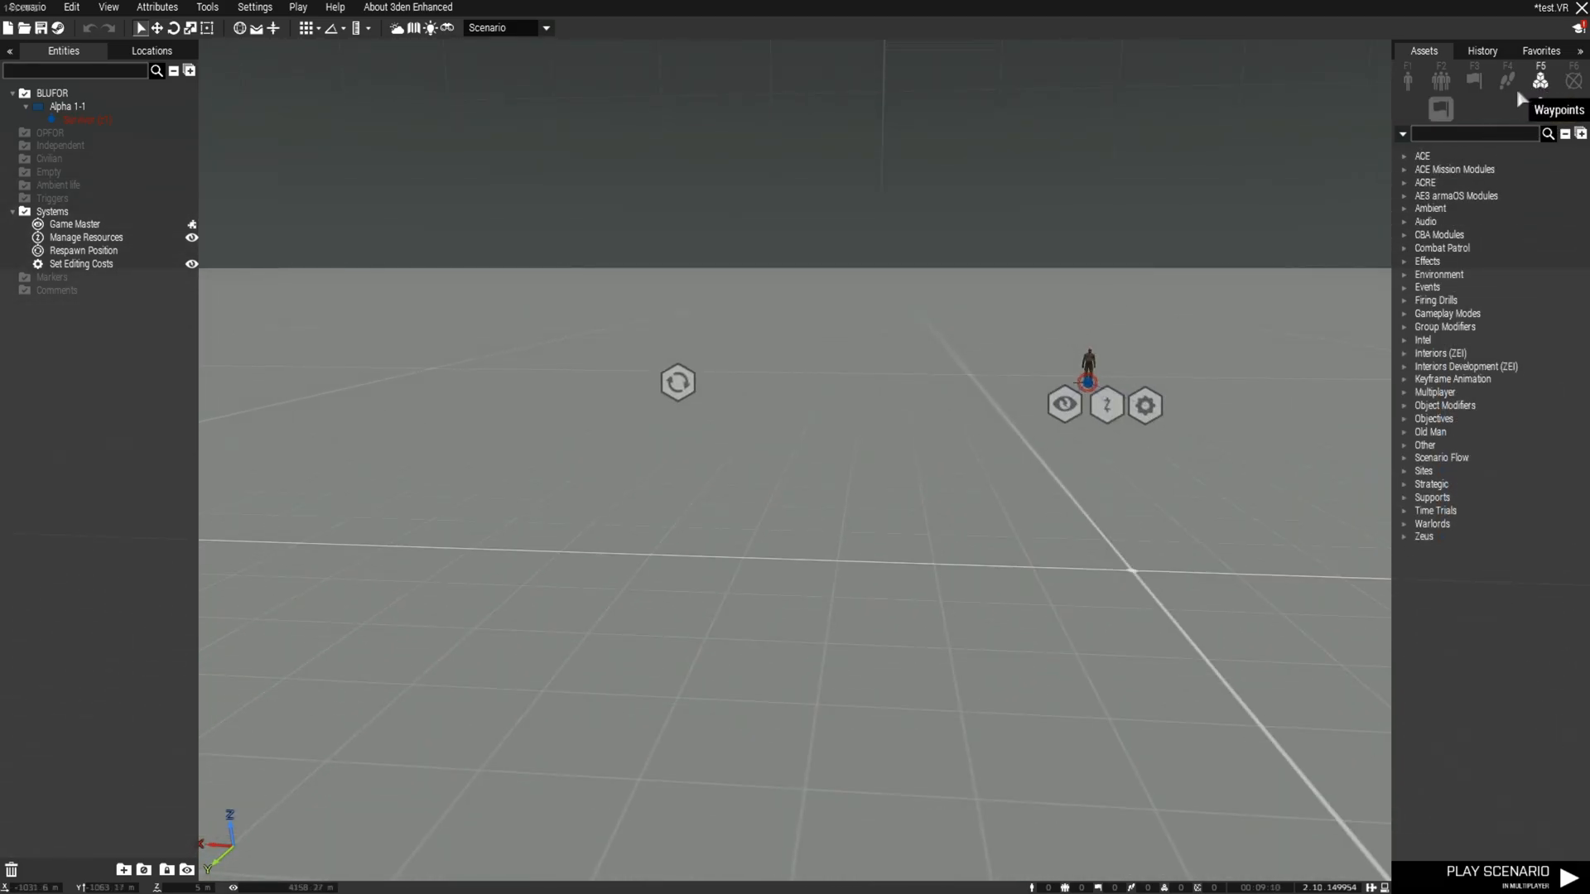
{"action": "left_click", "coordinate": [1407, 181]}
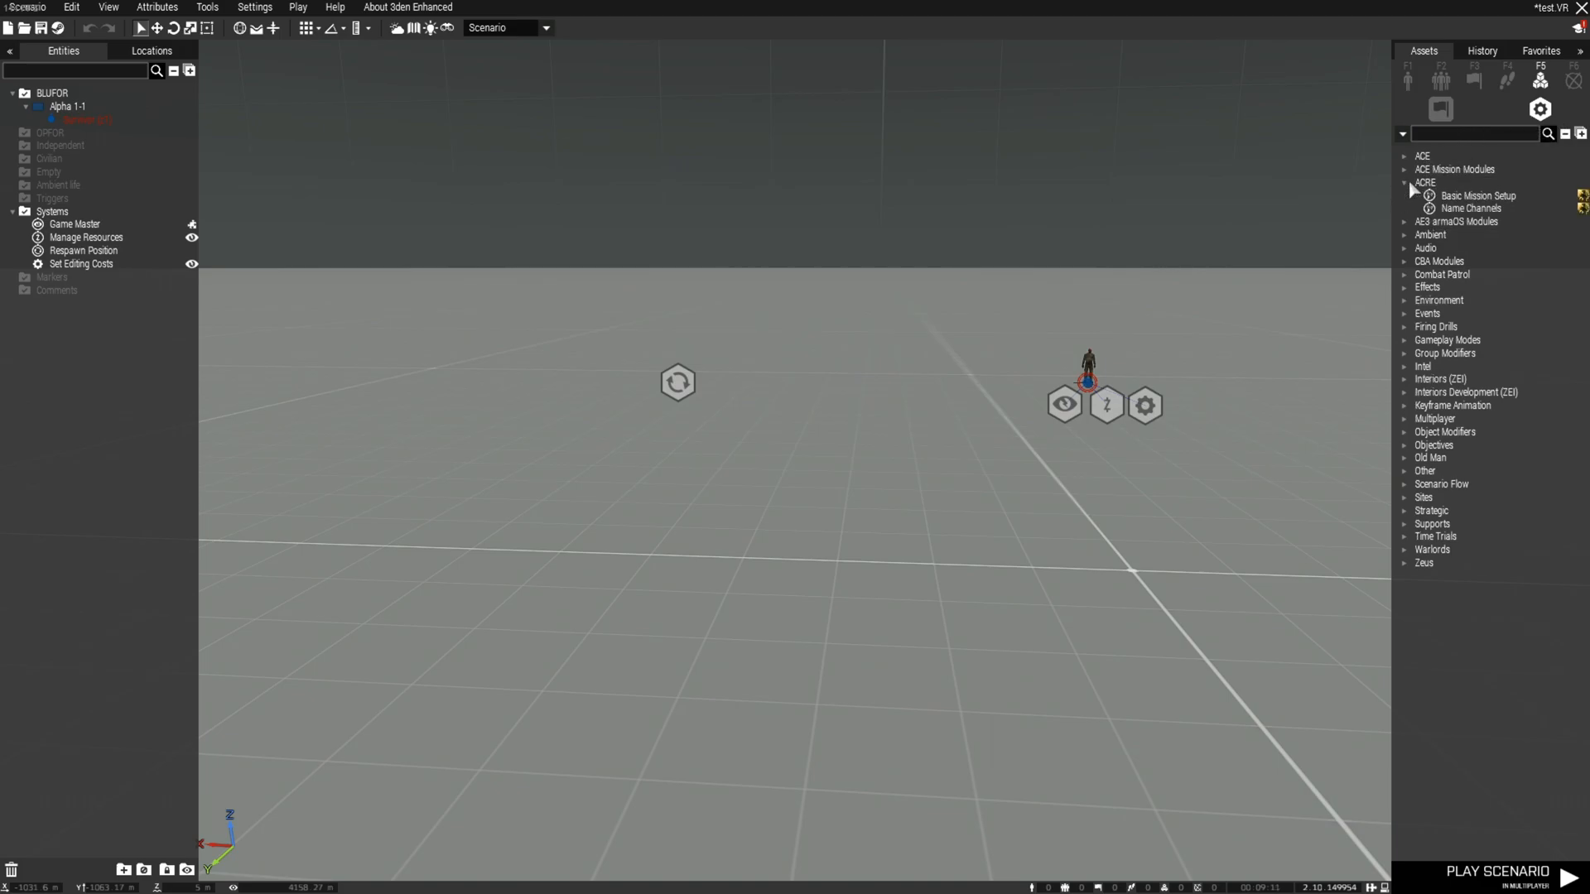
{"action": "left_click", "coordinate": [1470, 197]}
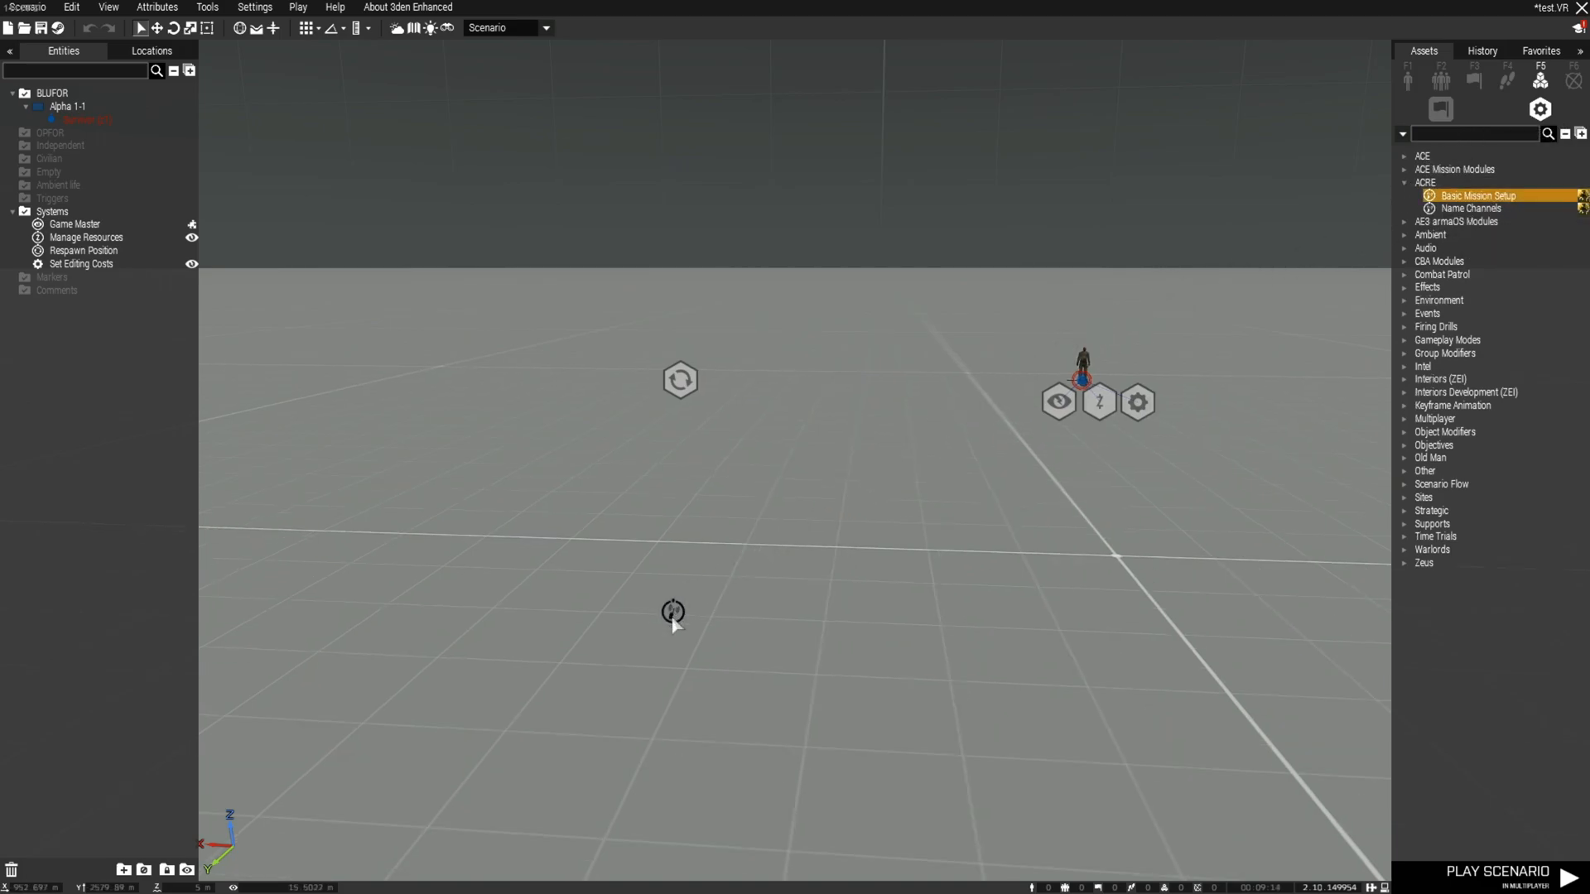
{"action": "right_click_drag", "start_coordinate": [672, 617], "coordinate": [695, 593]}
{"action": "left_click", "coordinate": [694, 592]}
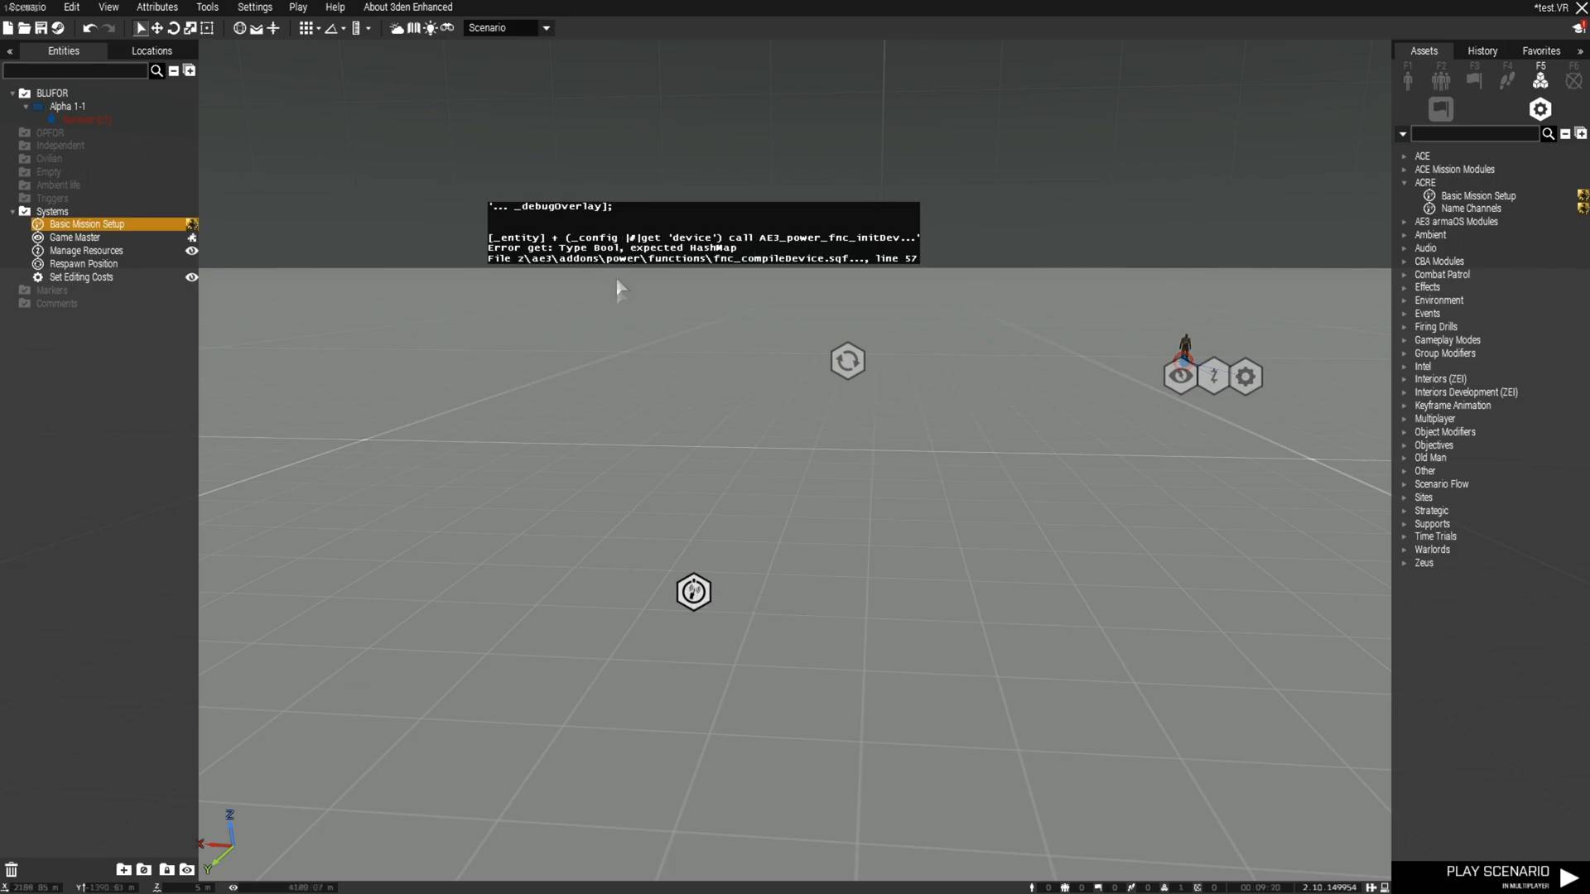
Set Babel Language Per Side to No Babel and Default Radio 1 to ACRE_PRC152, Channels Per Side disabled
{"action": "double_click", "coordinate": [693, 593]}
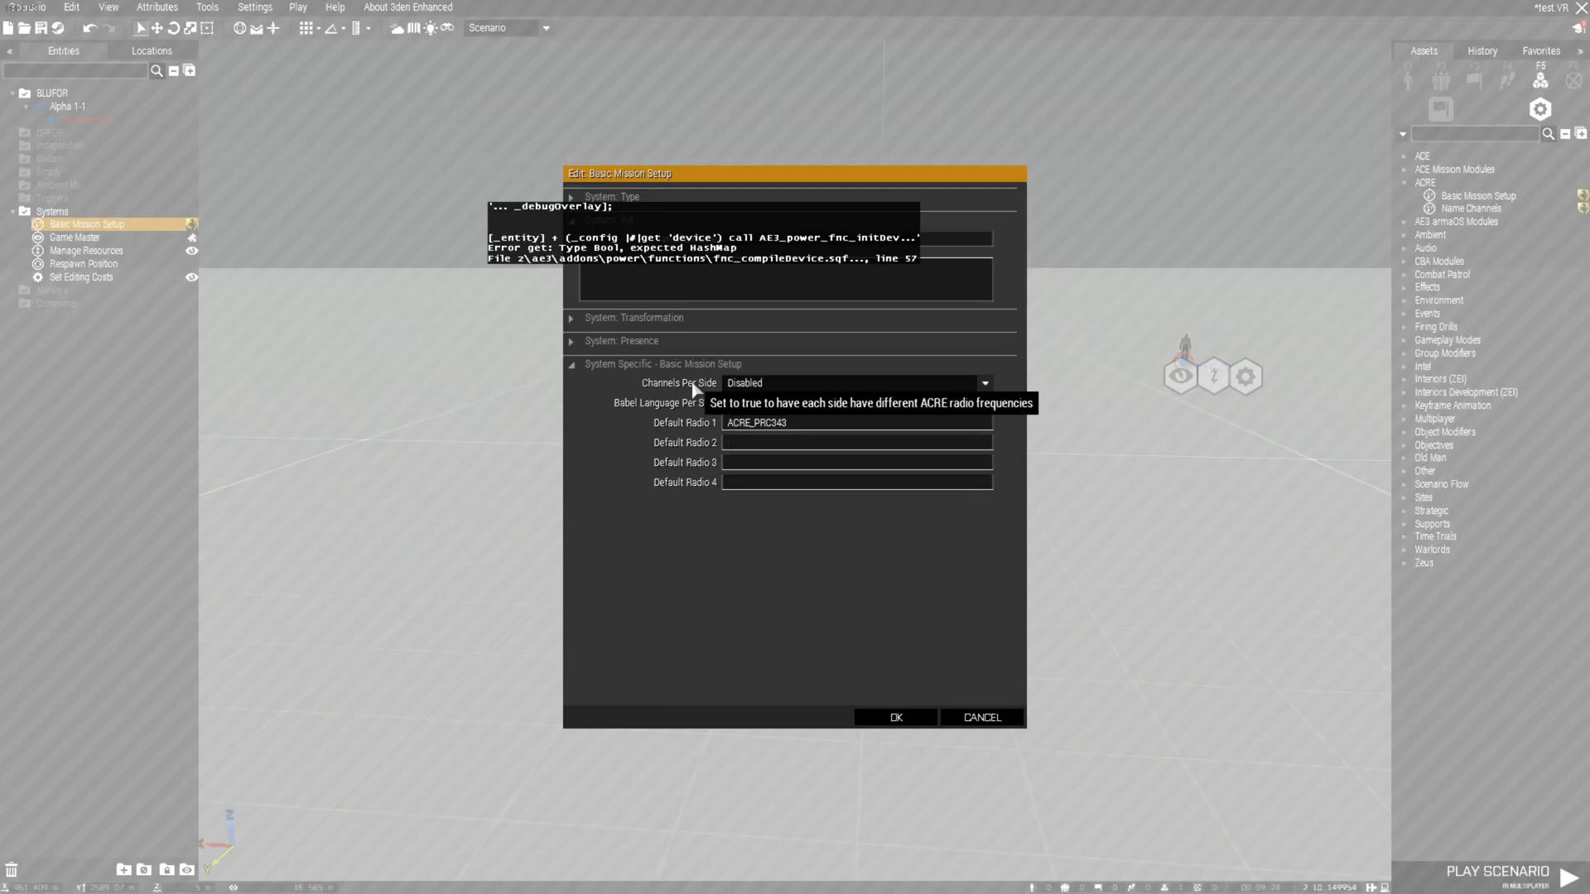
{"action": "left_click", "coordinate": [779, 382]}
{"action": "left_click", "coordinate": [791, 413]}
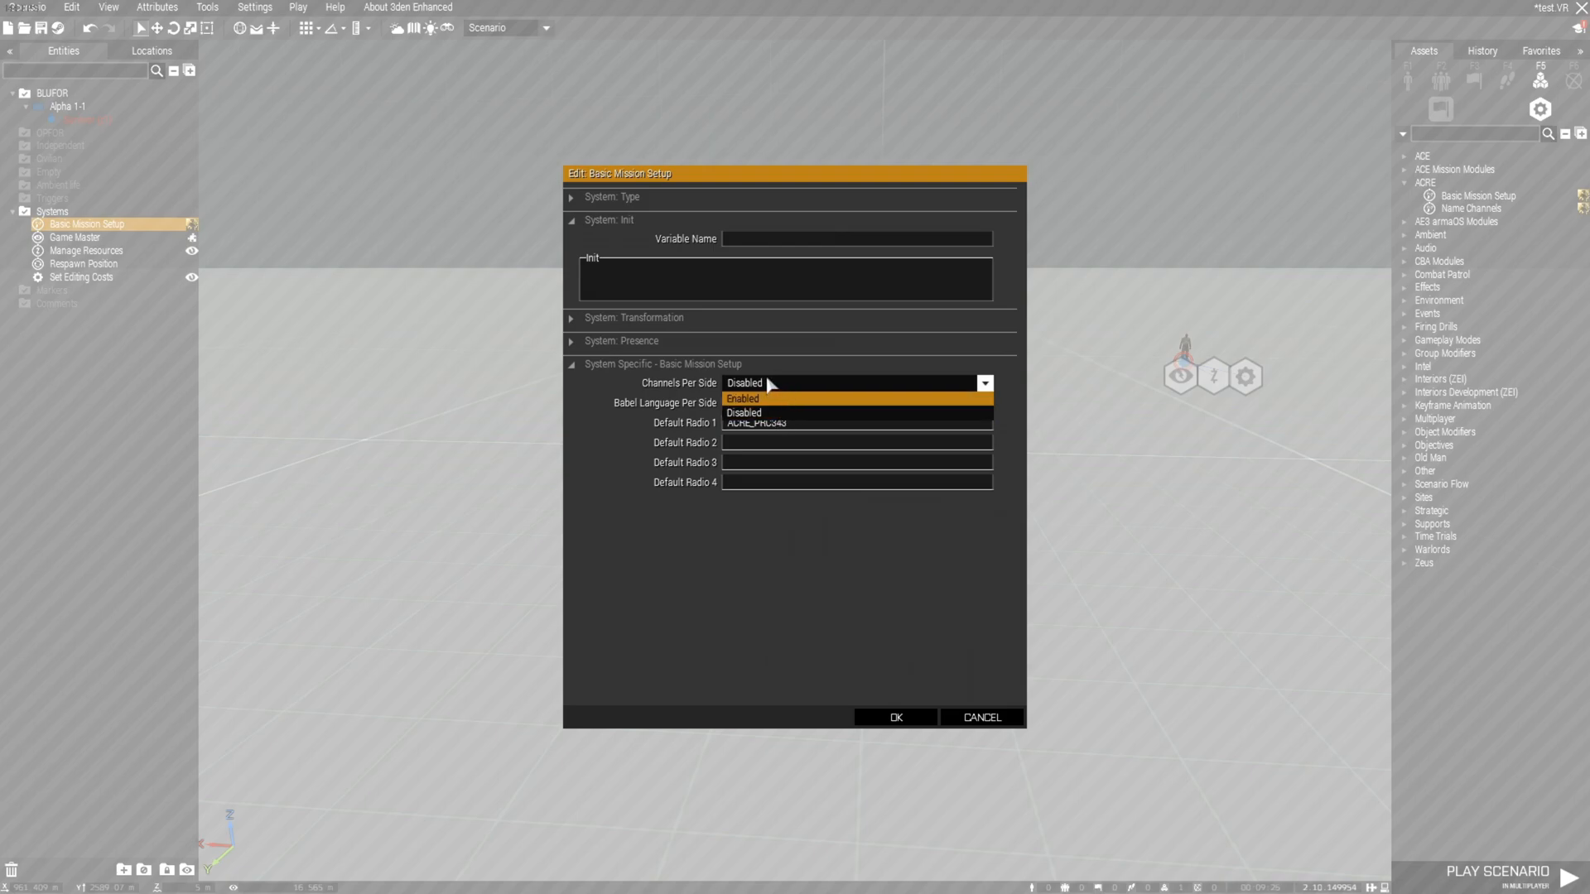
{"action": "left_click", "coordinate": [773, 403]}
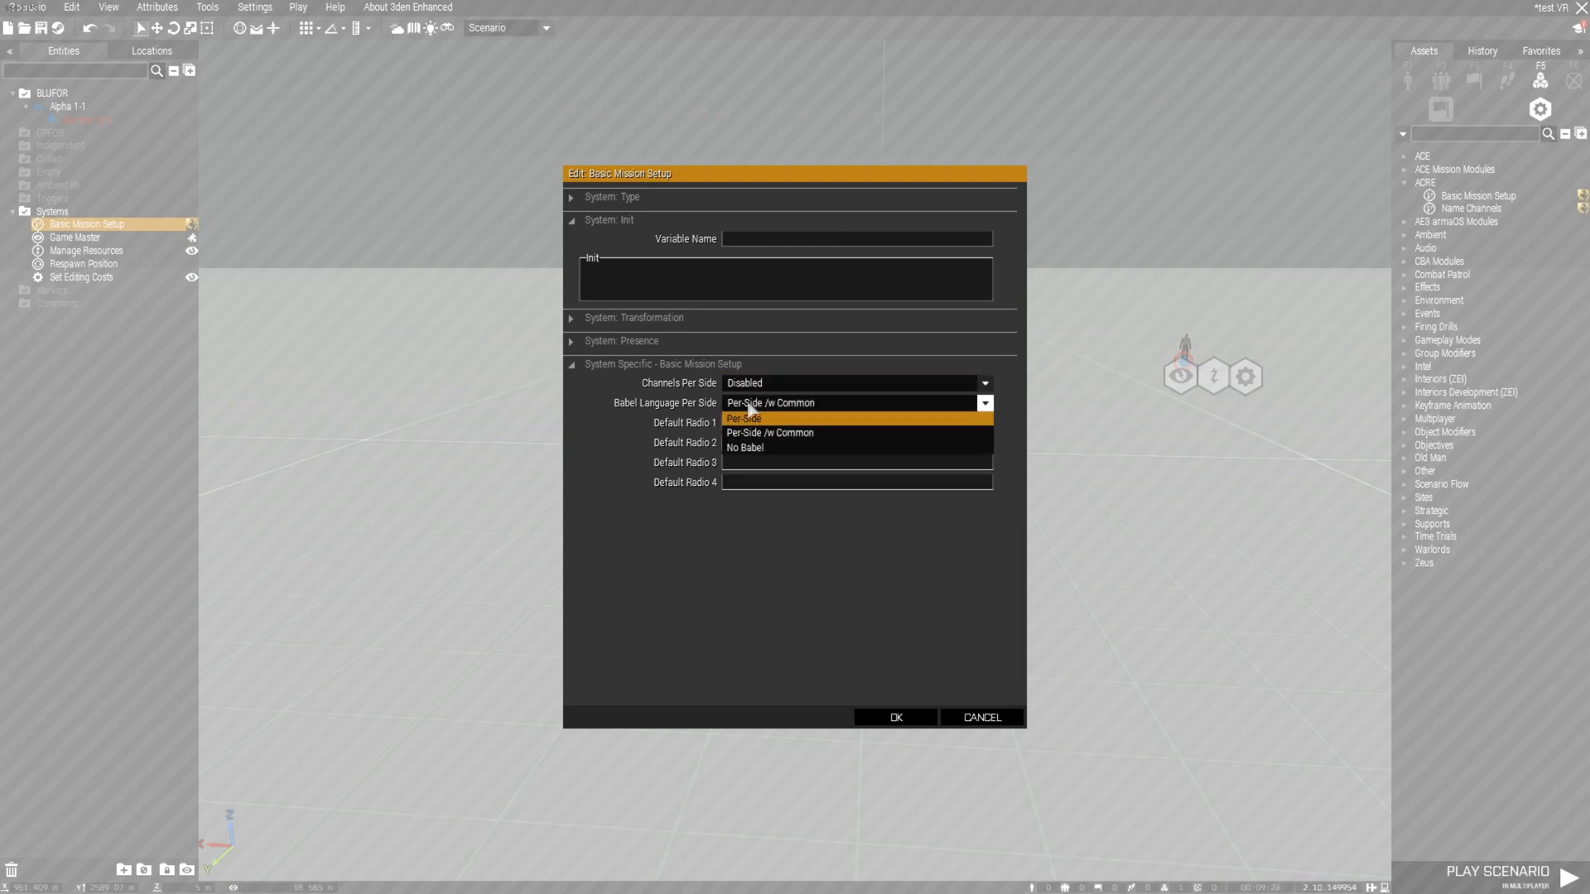
{"action": "left_click", "coordinate": [749, 448]}
{"action": "left_click", "coordinate": [780, 424]}
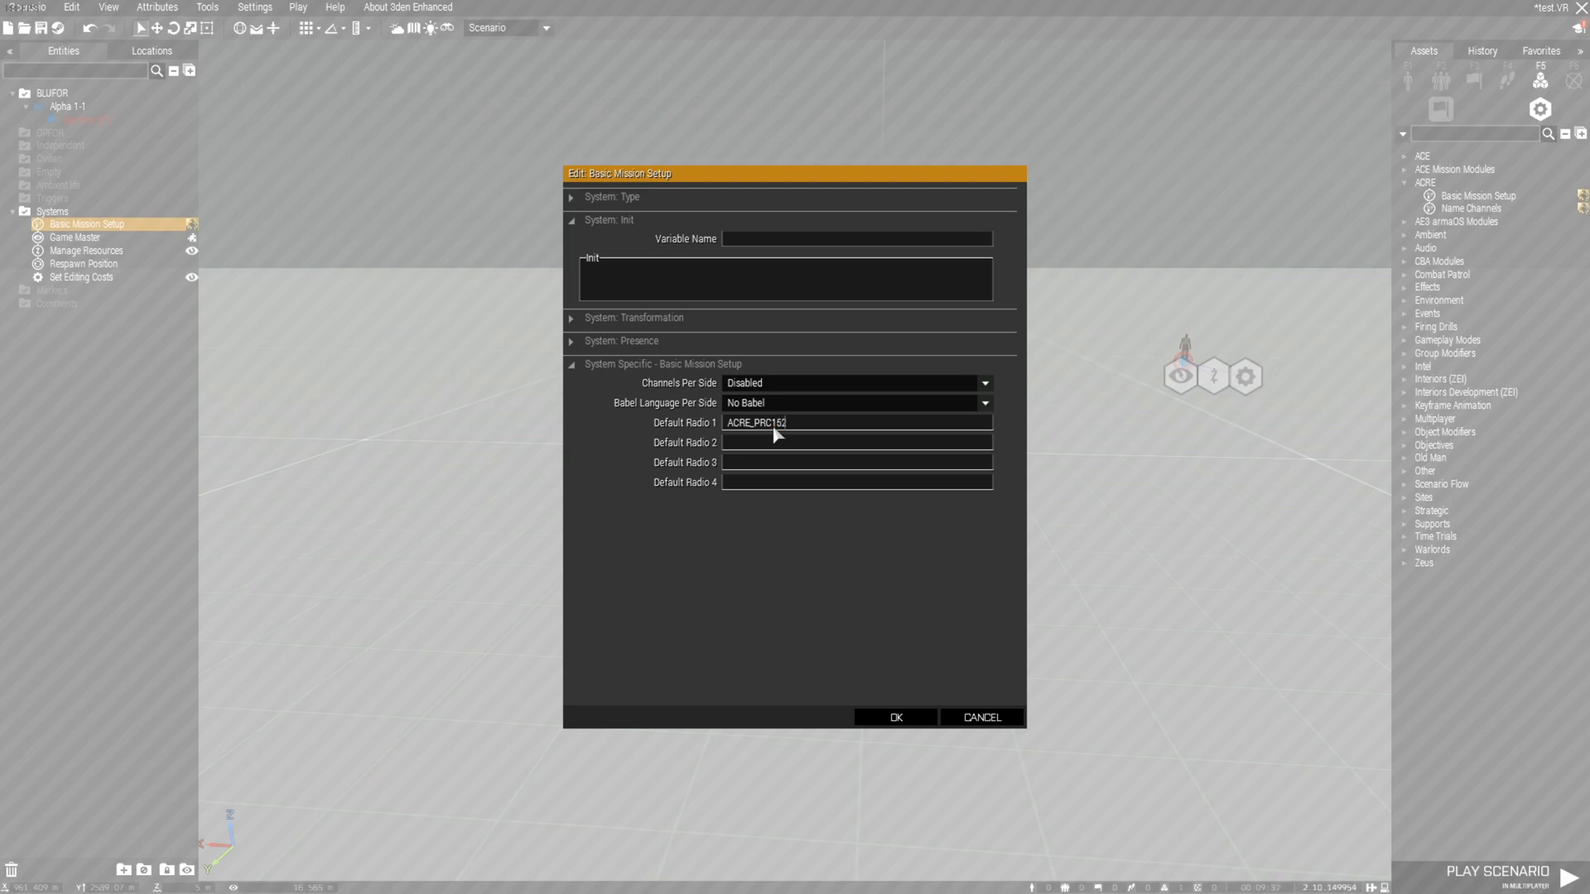
{"action": "left_click", "coordinate": [896, 718]}
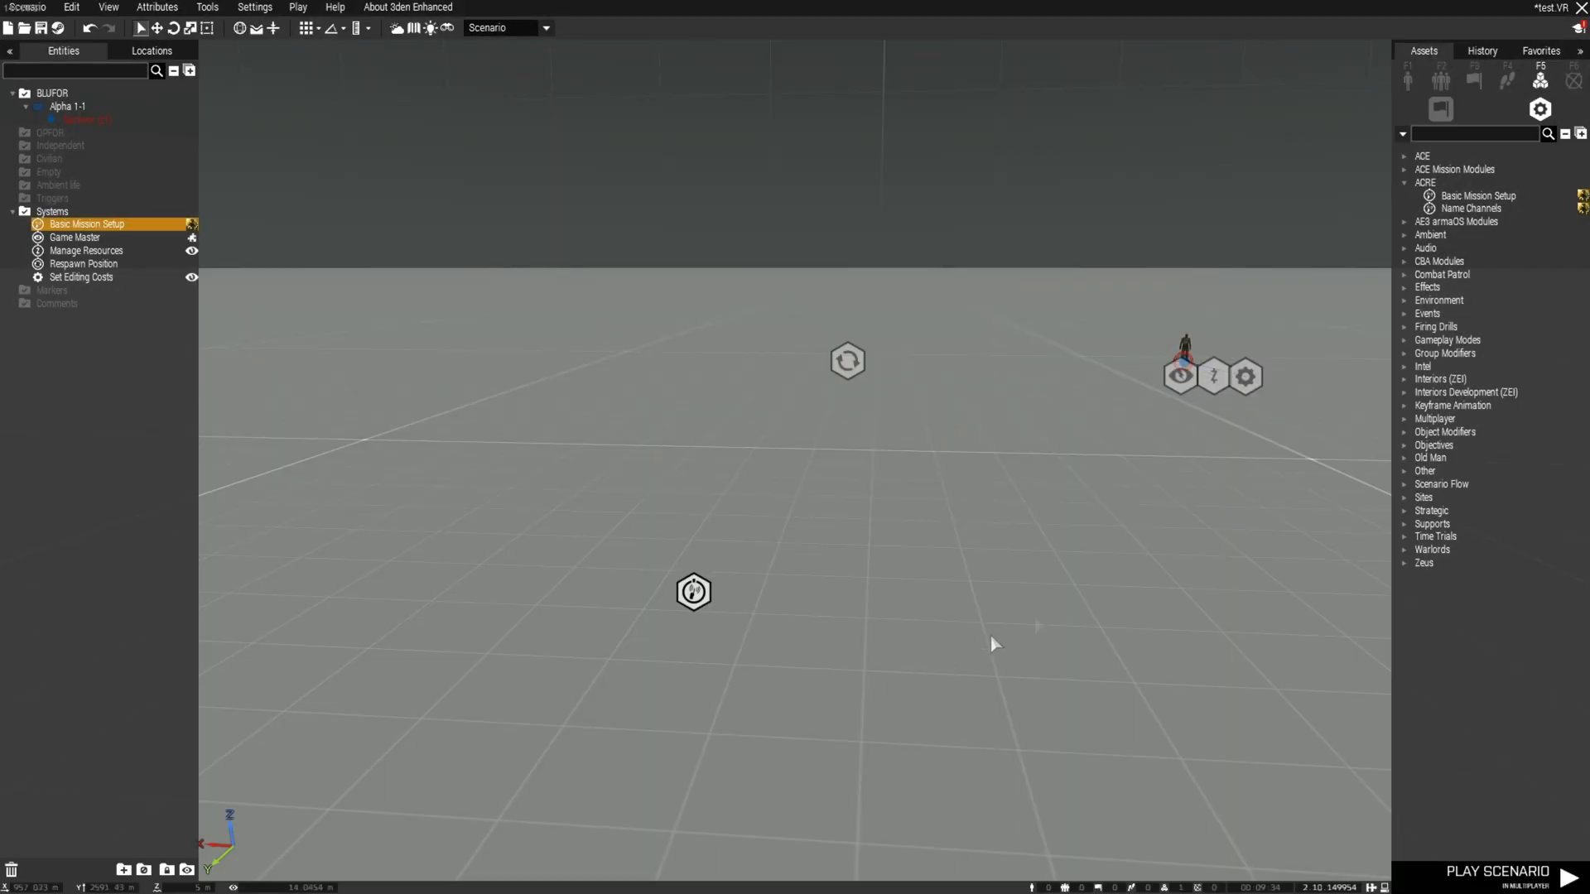
Place an ACRE Name Channels module and open its attributes
{"action": "left_click", "coordinate": [1468, 201]}
{"action": "left_click", "coordinate": [1466, 208]}
{"action": "right_click_drag", "start_coordinate": [1009, 460], "coordinate": [998, 488]}
{"action": "left_click", "coordinate": [888, 544]}
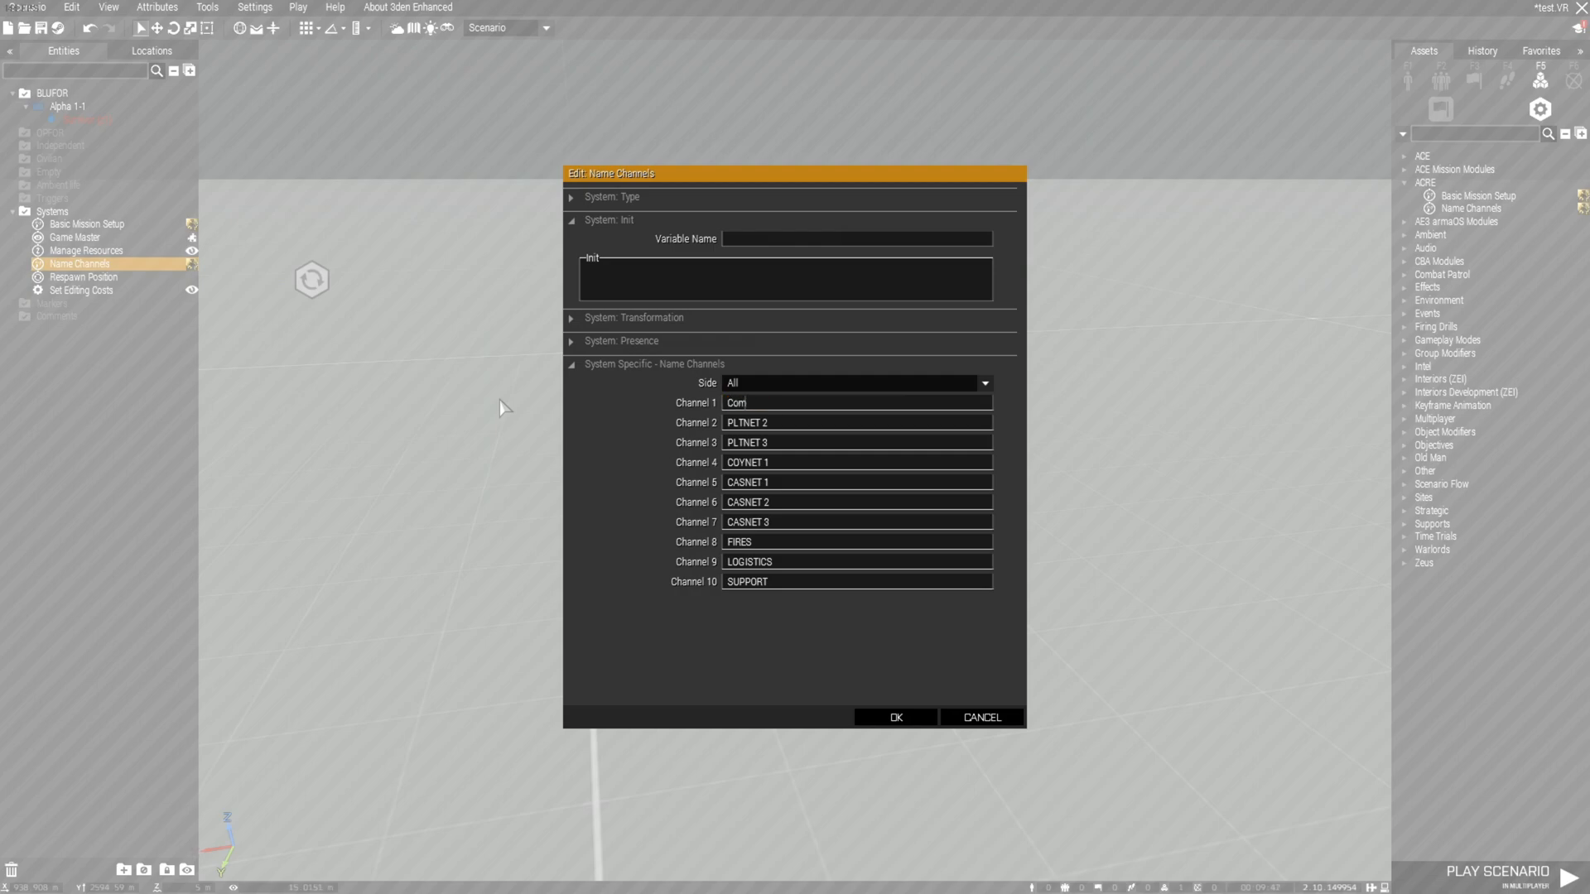
Rename channels 2–4 to the Squad 1, Squad 2 and Squad 3 names
{"action": "left_click_drag", "start_coordinate": [782, 427], "coordinate": [660, 431]}
{"action": "left_click", "coordinate": [757, 433]}
{"action": "double_click", "coordinate": [756, 429]}
{"action": "left_click_drag", "start_coordinate": [730, 426], "coordinate": [663, 434]}
{"action": "key", "text": "ctrl+c"}
{"action": "key", "text": "ctrl+v"}
{"action": "left_click_drag", "start_coordinate": [771, 443], "coordinate": [717, 465]}
{"action": "type", "text": "2"}
{"action": "left_click", "coordinate": [795, 464]}
{"action": "key", "text": "ctrl+v"}
{"action": "type", "text": "3"}
Name channels 5–7 Squad 4, Air and Misc, keep Side at All, and confirm
{"action": "left_click_drag", "start_coordinate": [772, 482], "coordinate": [593, 501]}
{"action": "key", "text": "ctrl+v"}
{"action": "type", "text": "4"}
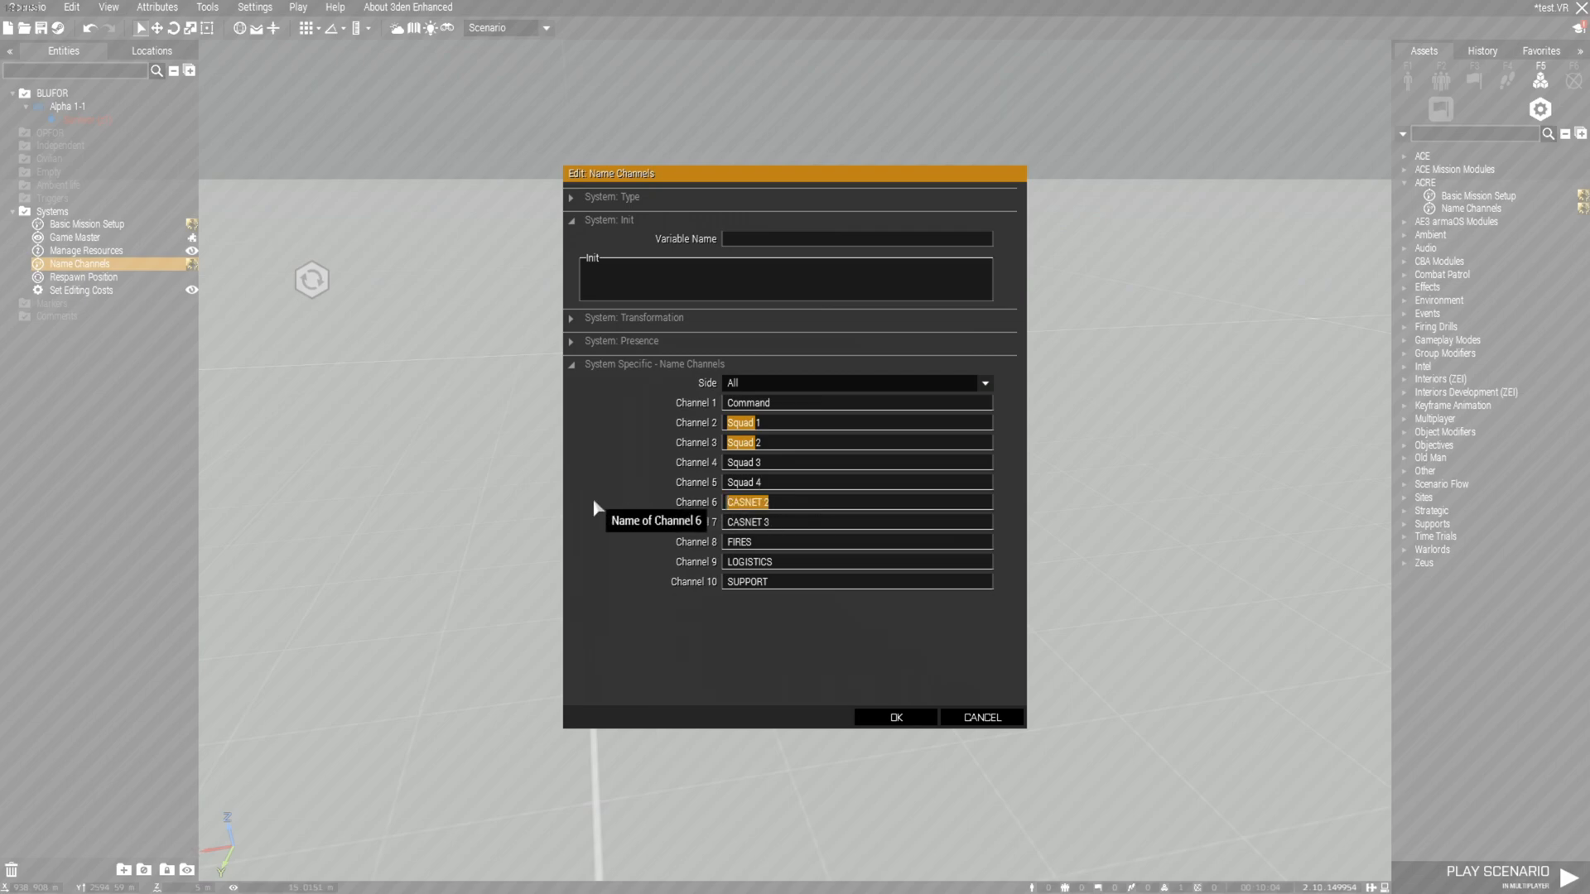
{"action": "type", "text": "Air"}
{"action": "left_click_drag", "start_coordinate": [770, 522], "coordinate": [584, 536]}
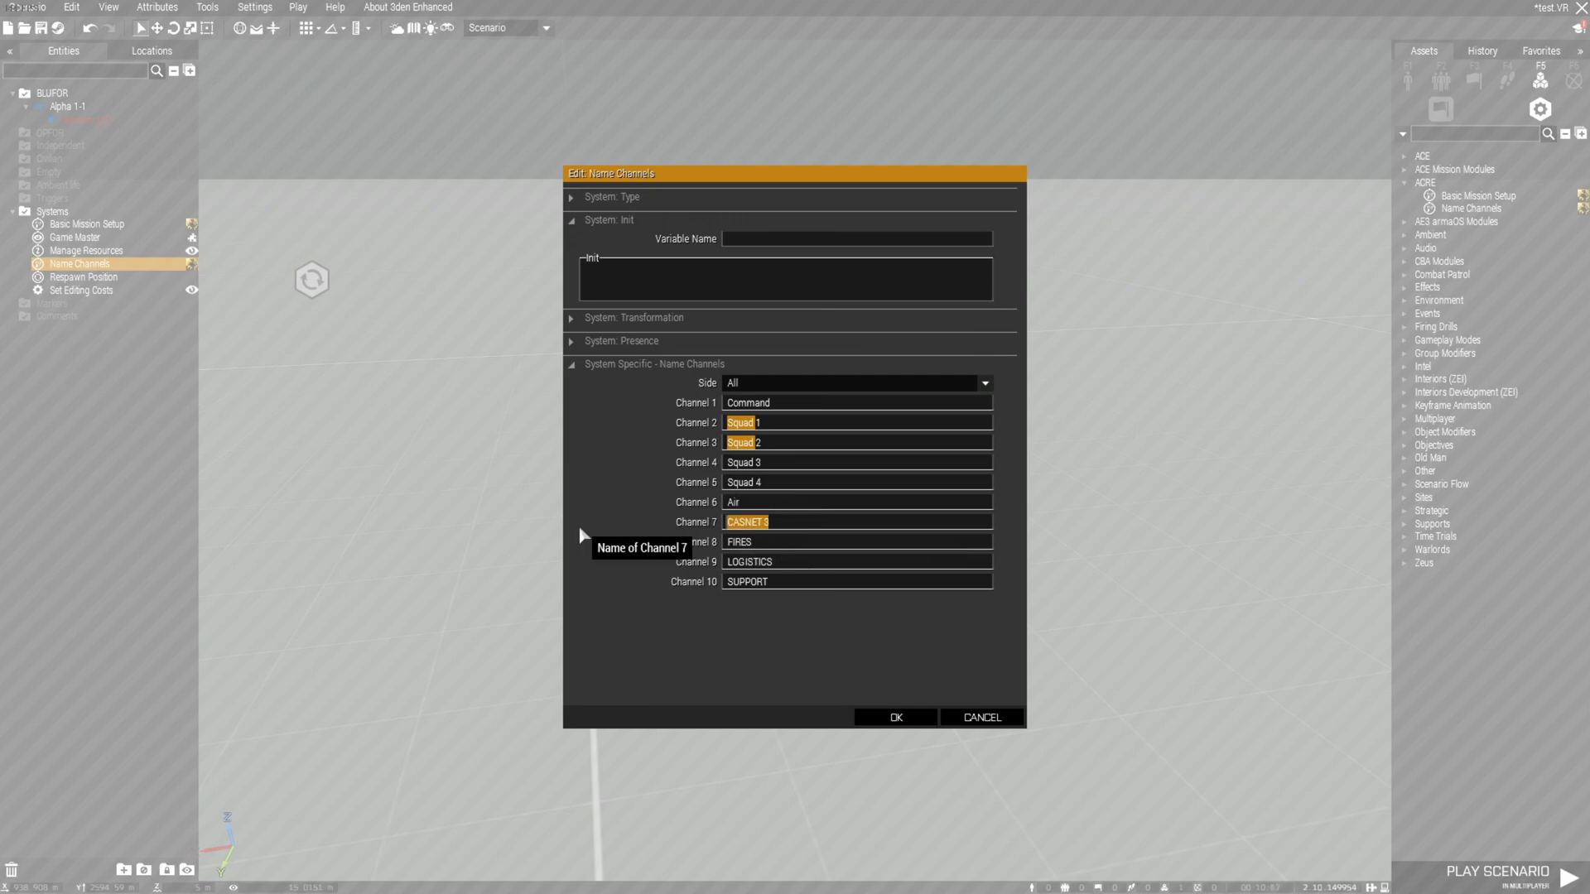
{"action": "type", "text": "Misc"}
{"action": "left_click", "coordinate": [770, 383]}
{"action": "left_click", "coordinate": [770, 385]}
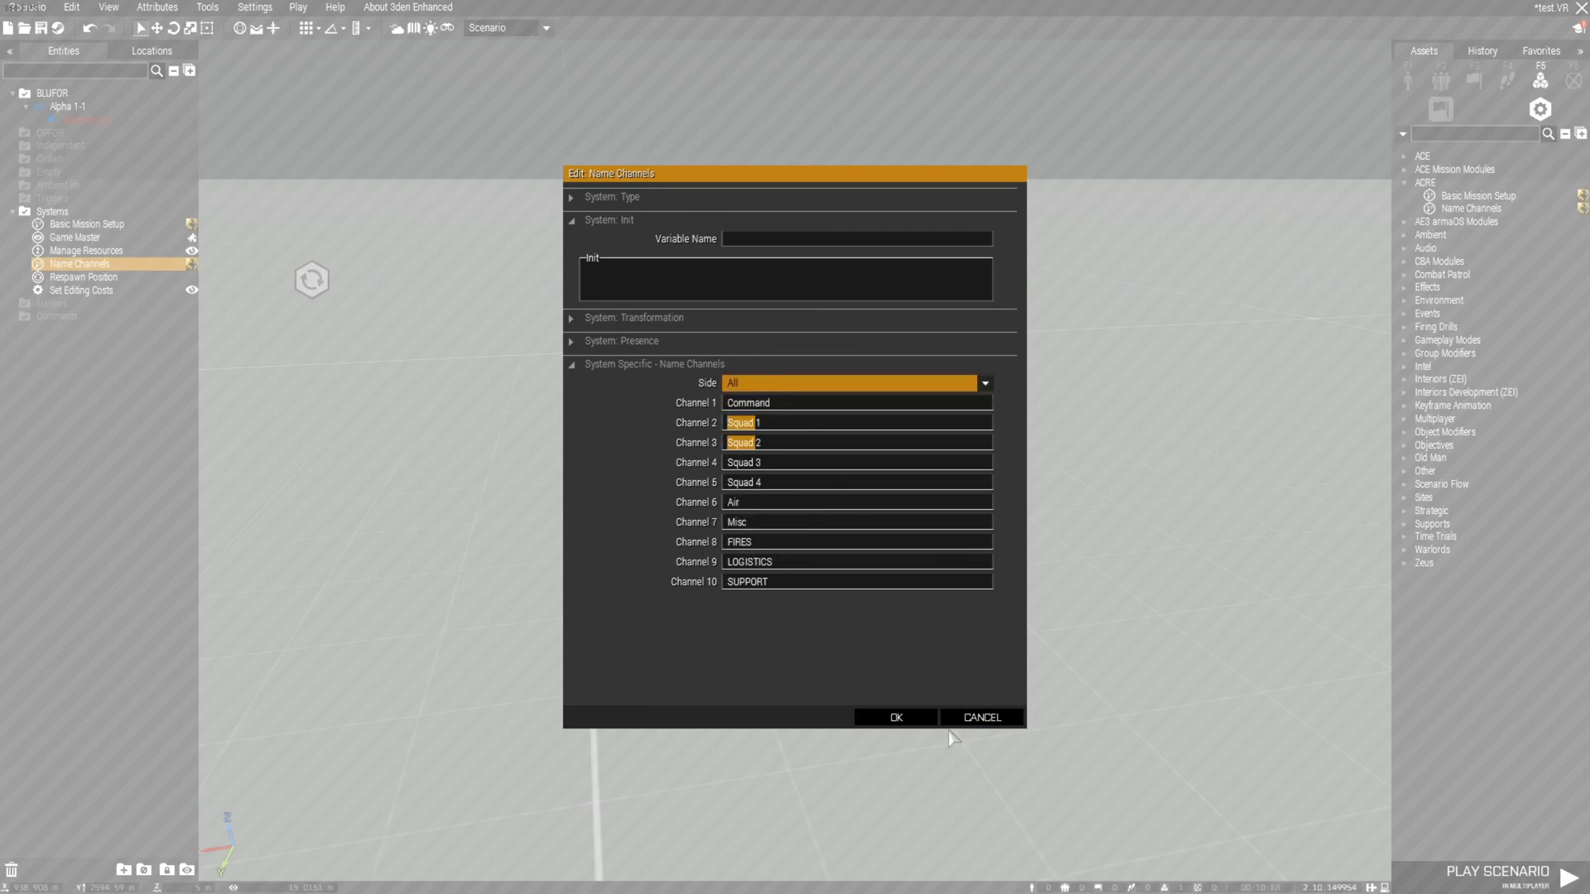
{"action": "left_click", "coordinate": [897, 719]}
{"action": "left_click", "coordinate": [894, 674]}
{"action": "right_click_drag", "start_coordinate": [895, 674], "coordinate": [1044, 419]}
Filter Empty assets by 'acre' and place an ACRE OE-303 Antenna in the scene
{"action": "left_click", "coordinate": [1408, 81]}
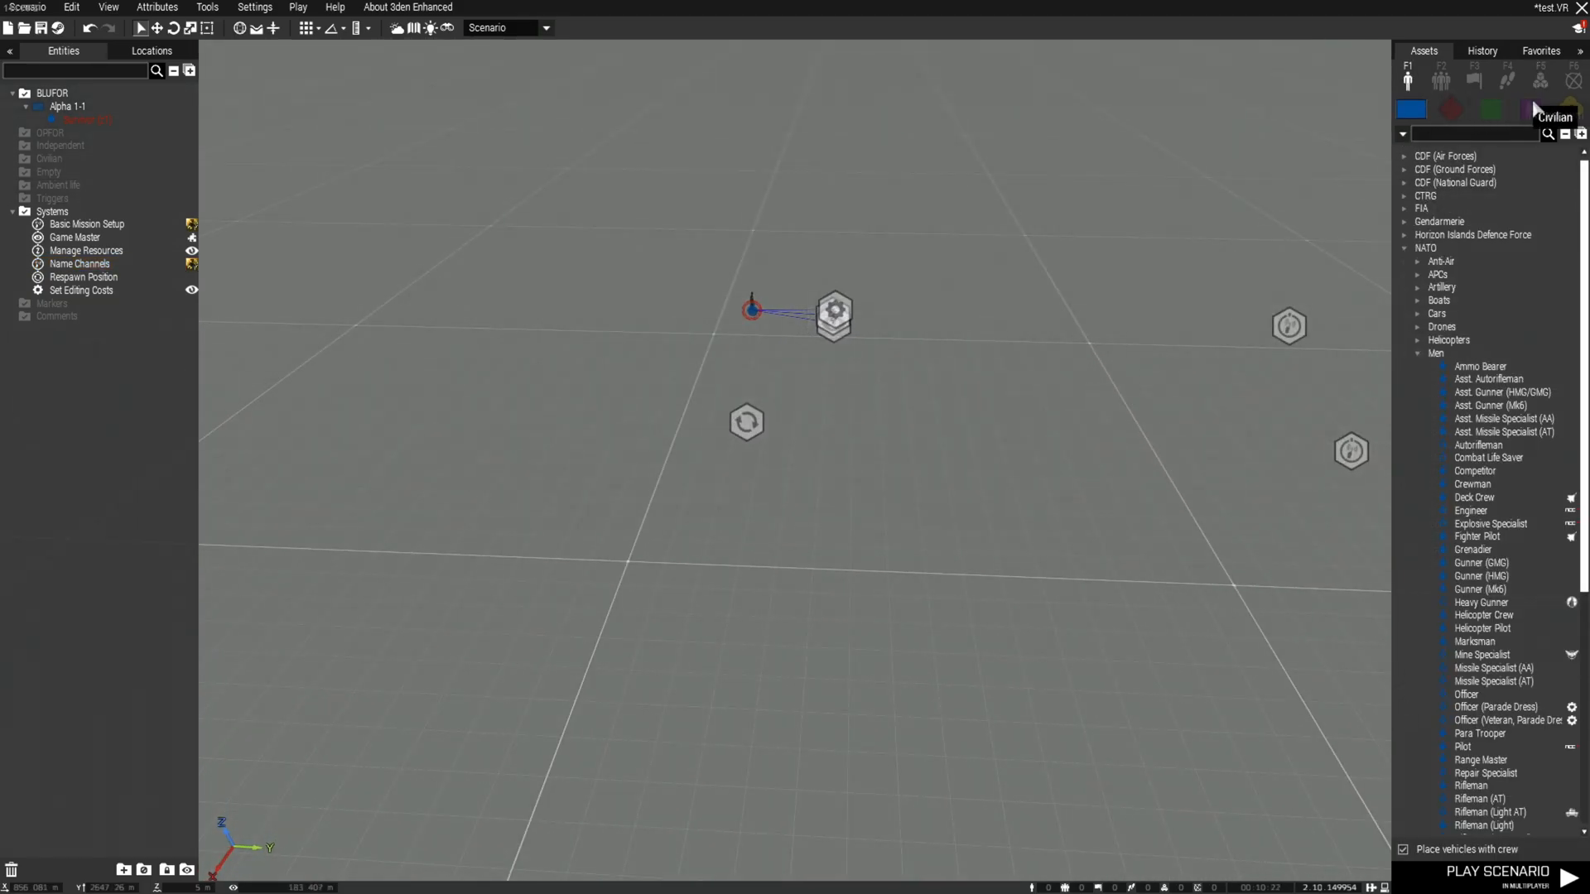
{"action": "left_click", "coordinate": [1569, 108]}
{"action": "left_click", "coordinate": [1472, 136]}
{"action": "type", "text": "acre"}
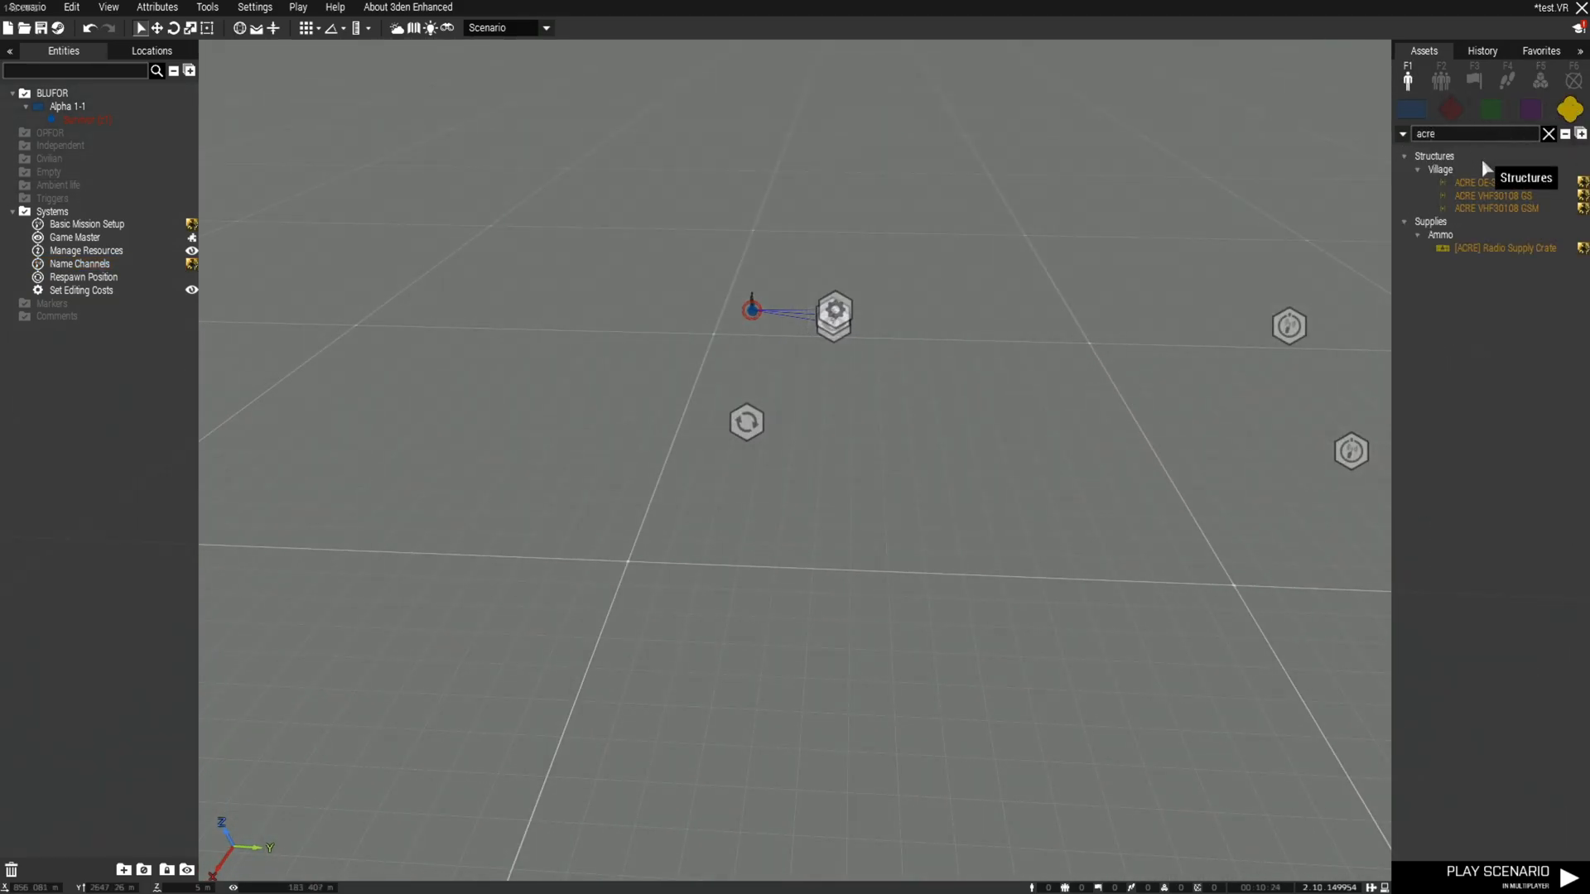
{"action": "left_click", "coordinate": [1481, 184]}
{"action": "left_click", "coordinate": [874, 626]}
{"action": "key", "text": "w"}
{"action": "right_click_drag", "start_coordinate": [876, 623], "coordinate": [1586, 557]}
Shift the antenna to a new spot, then launch the multiplayer test as Survivor group leader
{"action": "scroll", "coordinate": [797, 602], "scroll_direction": "down", "scroll_amount": 3}
{"action": "left_click_drag", "start_coordinate": [796, 602], "coordinate": [982, 735]}
{"action": "left_click", "coordinate": [982, 736]}
{"action": "right_click_drag", "start_coordinate": [982, 735], "coordinate": [1008, 770]}
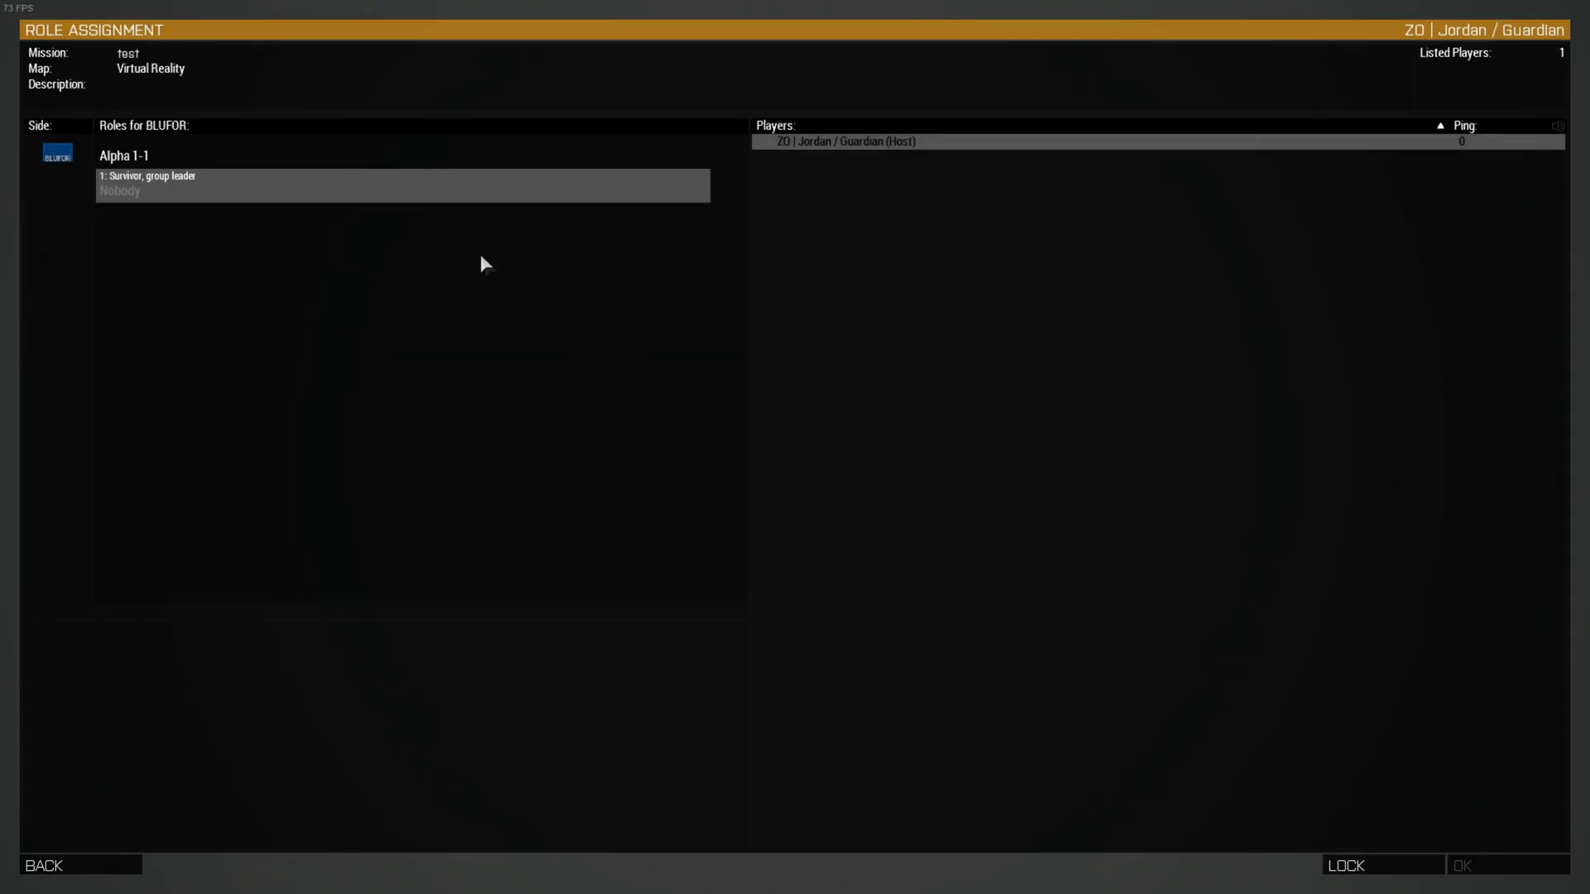
{"action": "left_click", "coordinate": [419, 192]}
{"action": "left_click", "coordinate": [1479, 865]}
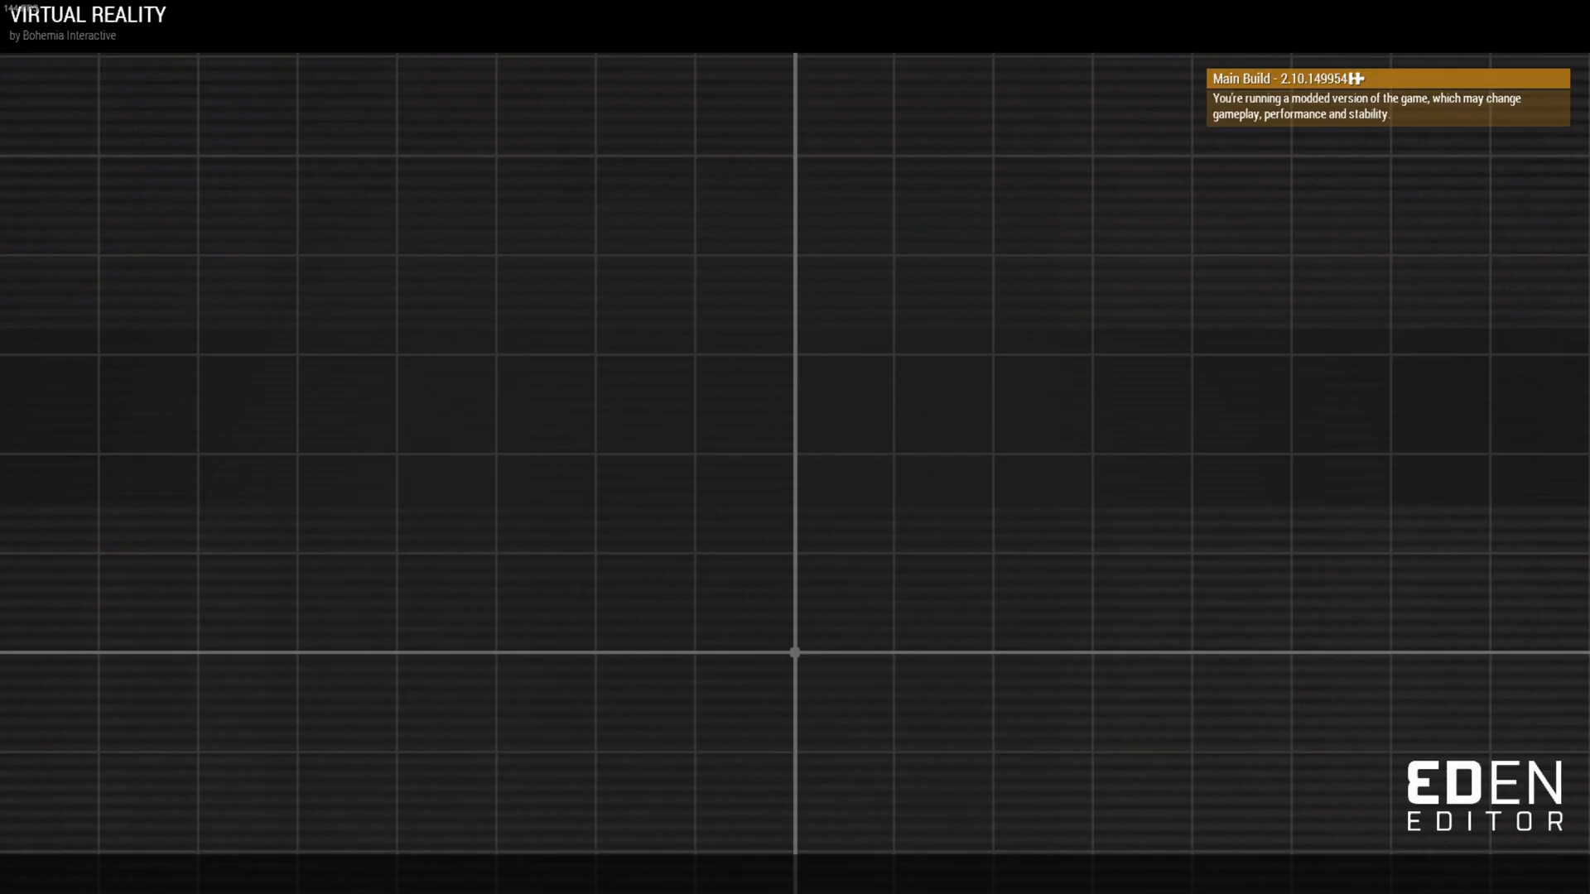